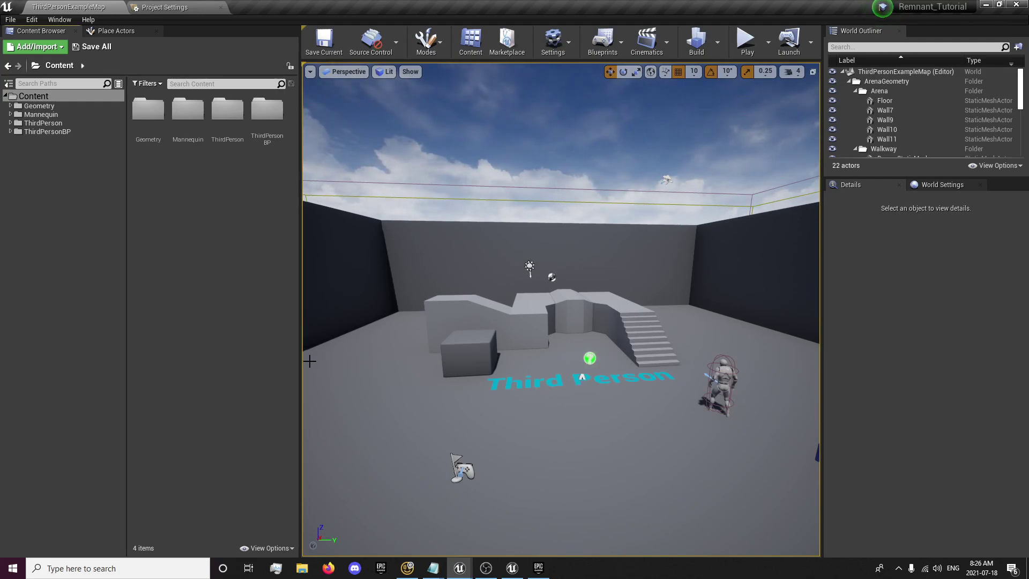
# Switch to the Epic Games Launcher, search the vault for "weapon" and review the Military Weapons Dark content page.
pyautogui.moveTo(460, 570)
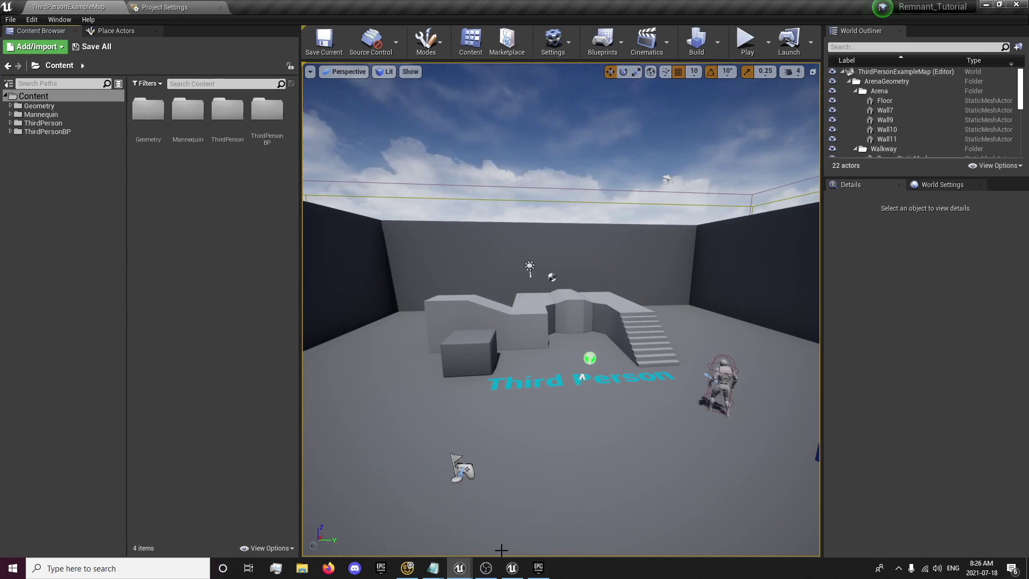
pyautogui.click(547, 571)
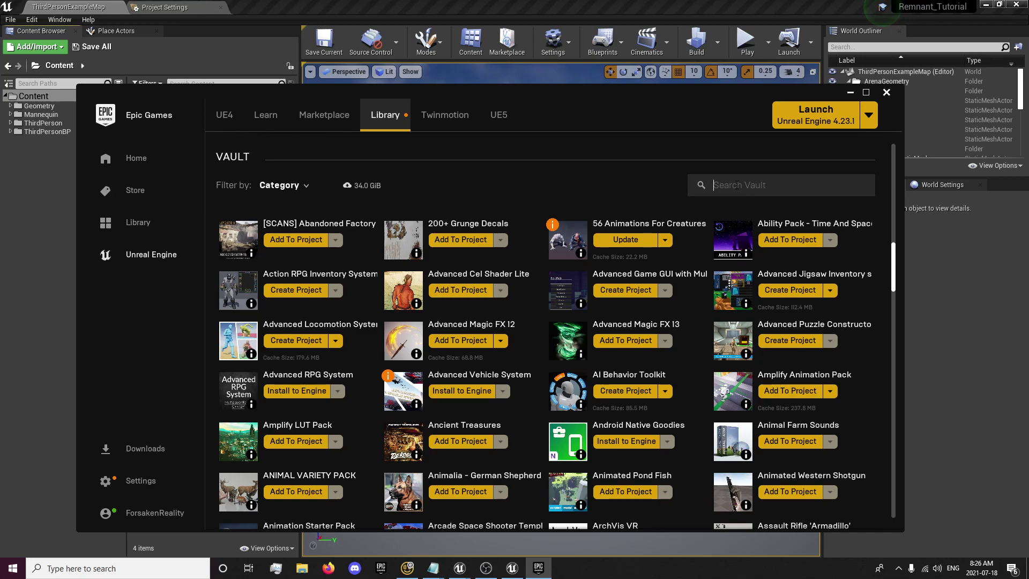
pyautogui.write('weapon')
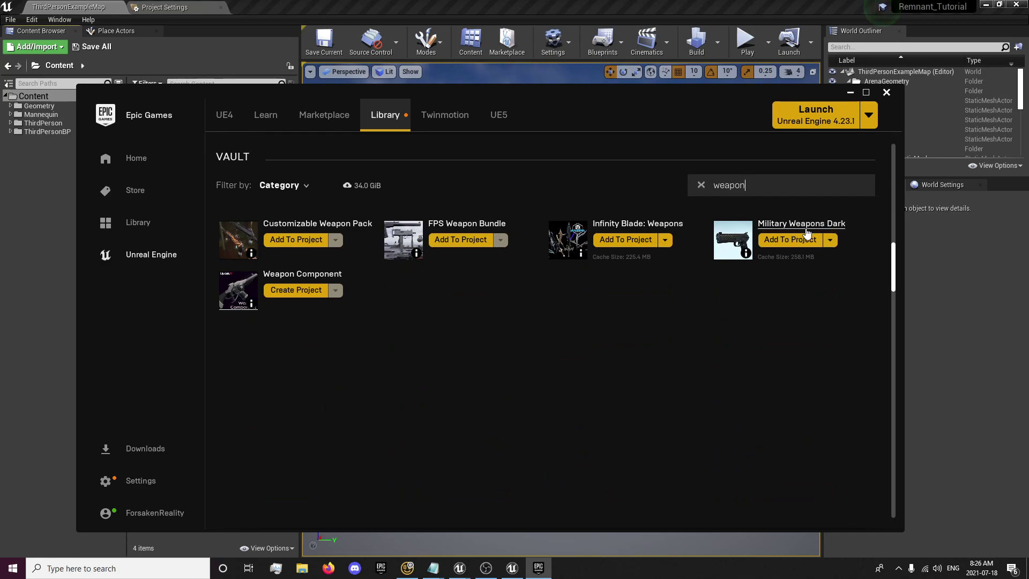
pyautogui.moveTo(746, 256)
pyautogui.click(746, 254)
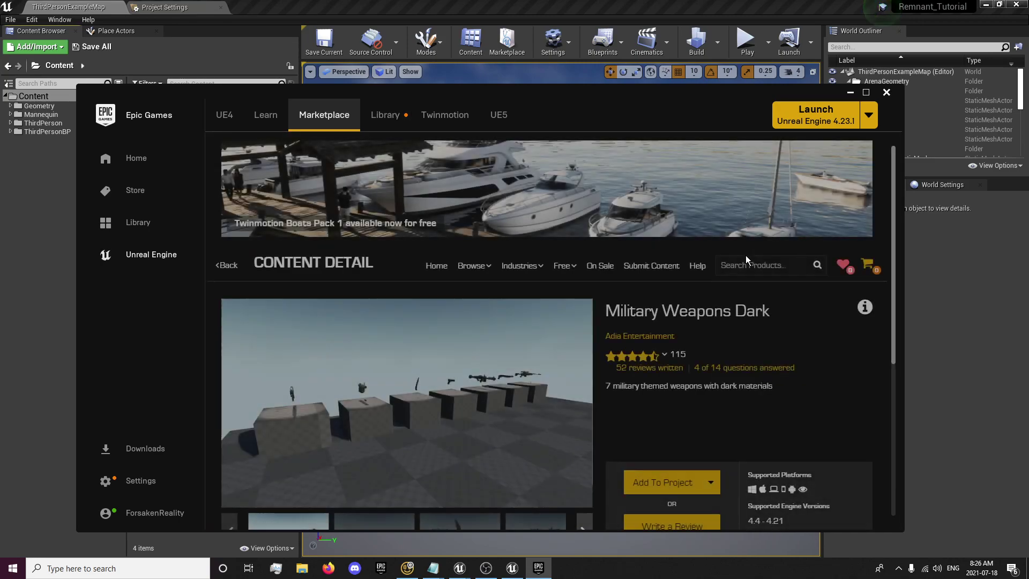
pyautogui.scroll(-4, 391, 367)
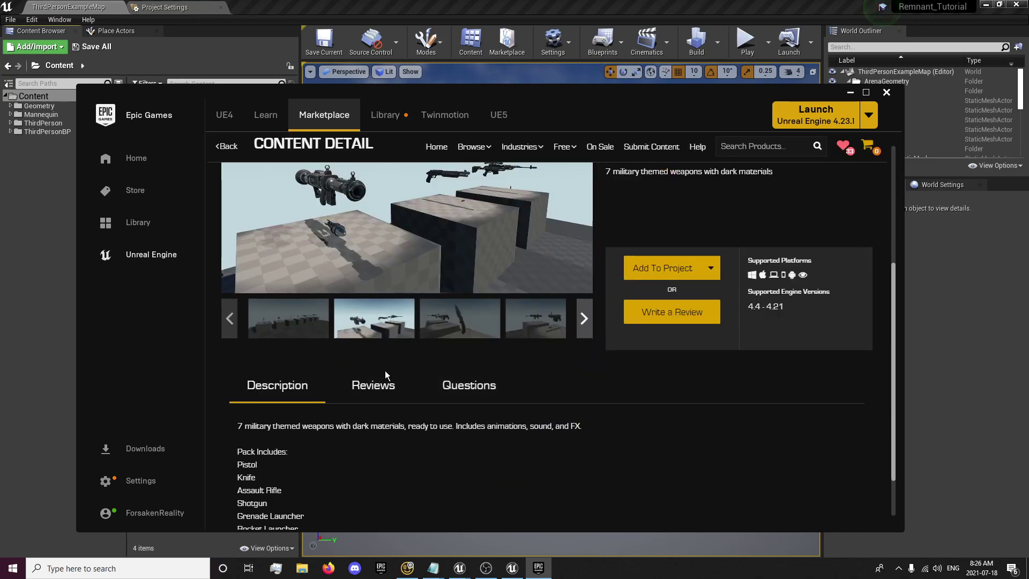
pyautogui.scroll(4, 284, 472)
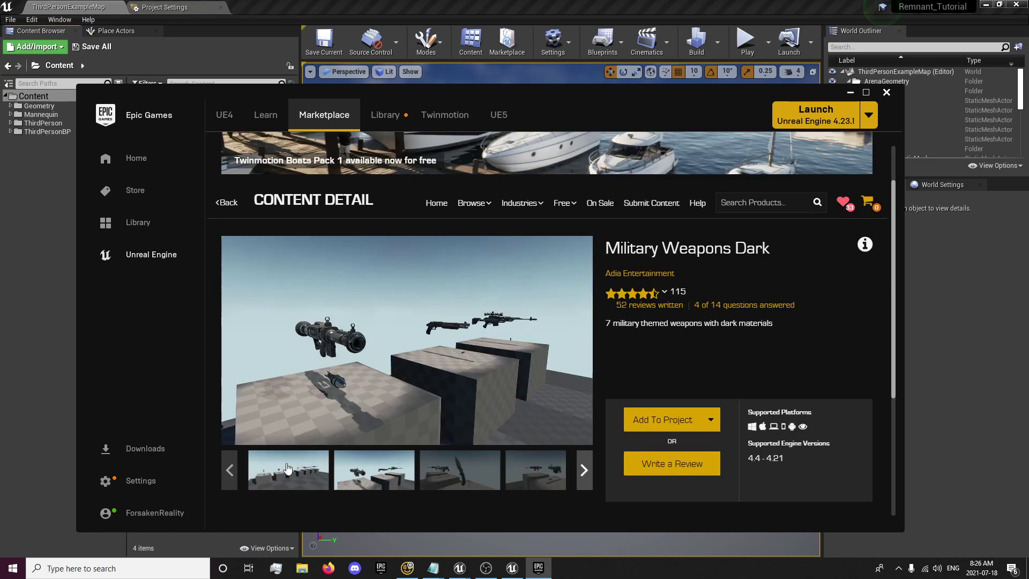
pyautogui.click(384, 118)
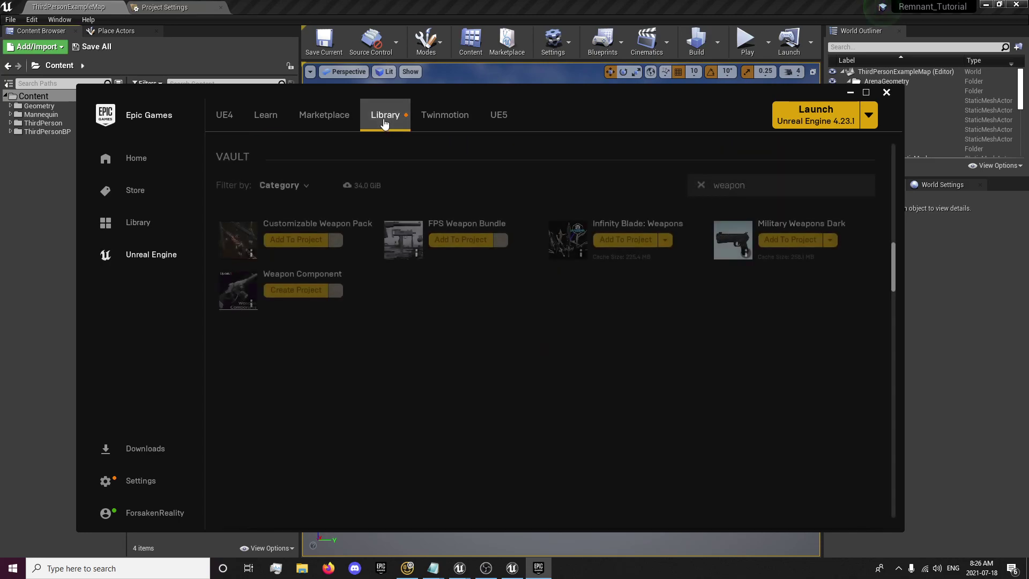
pyautogui.click(786, 242)
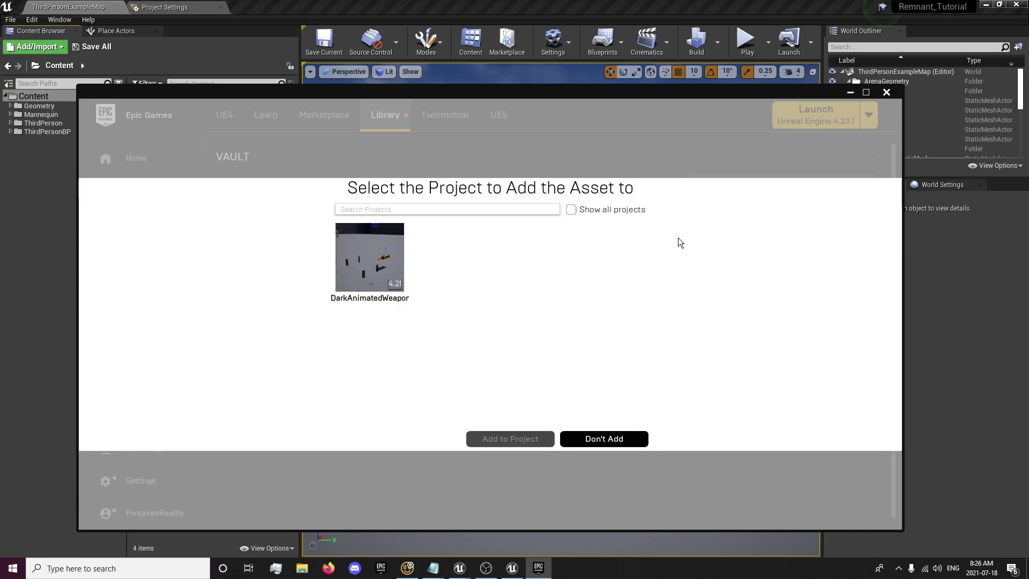
pyautogui.click(387, 265)
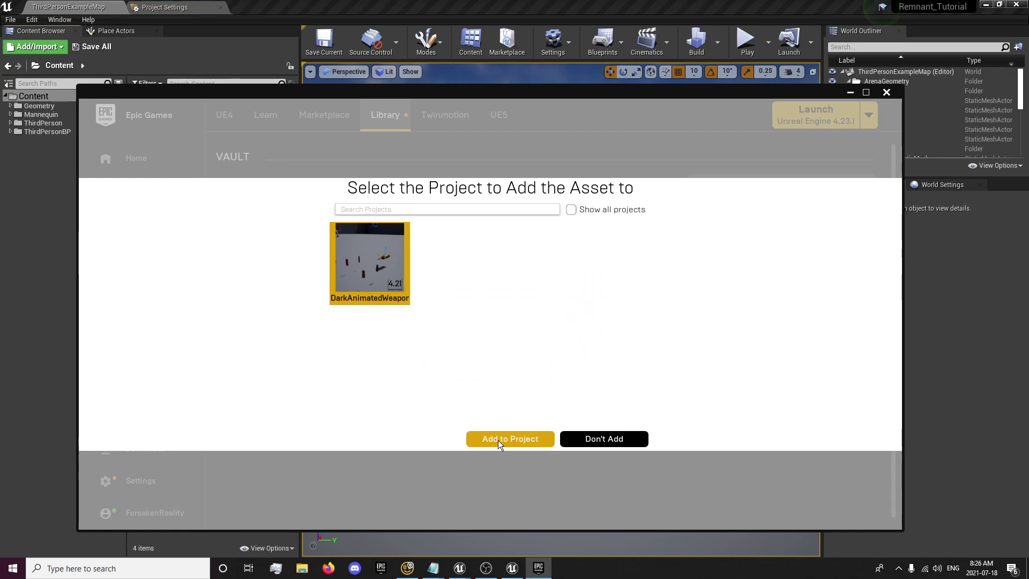
pyautogui.click(606, 439)
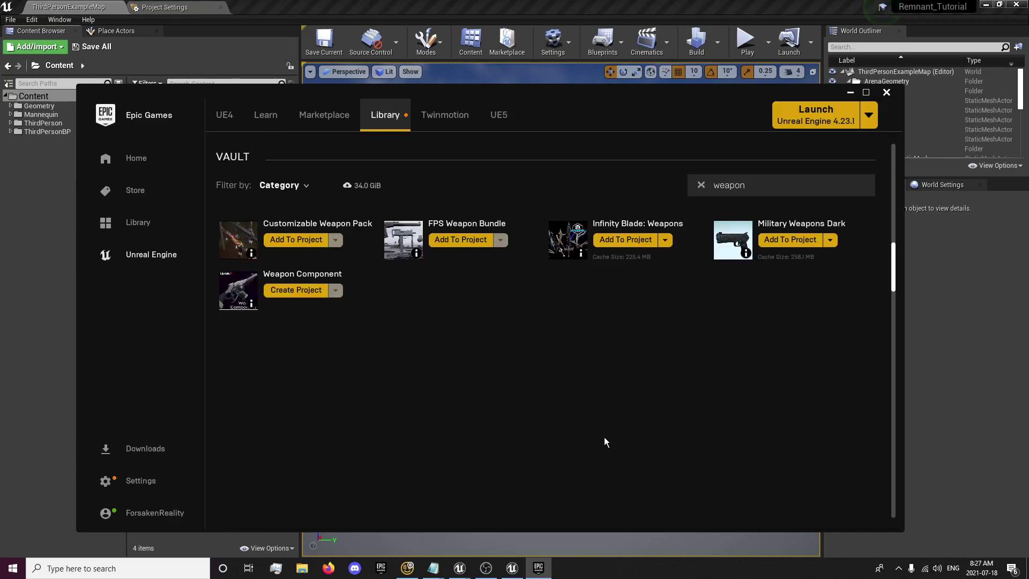
pyautogui.click(701, 185)
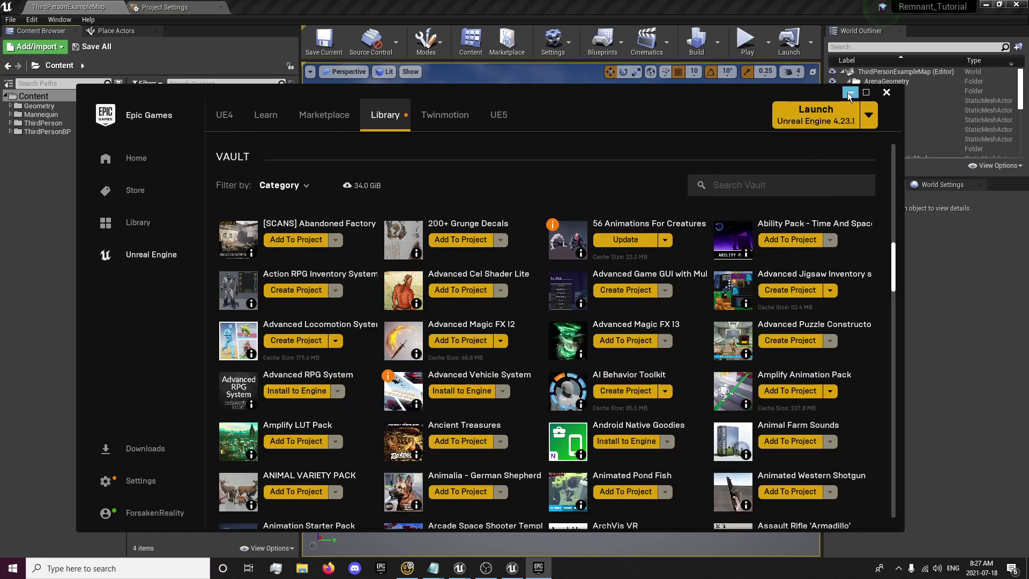
pyautogui.click(885, 94)
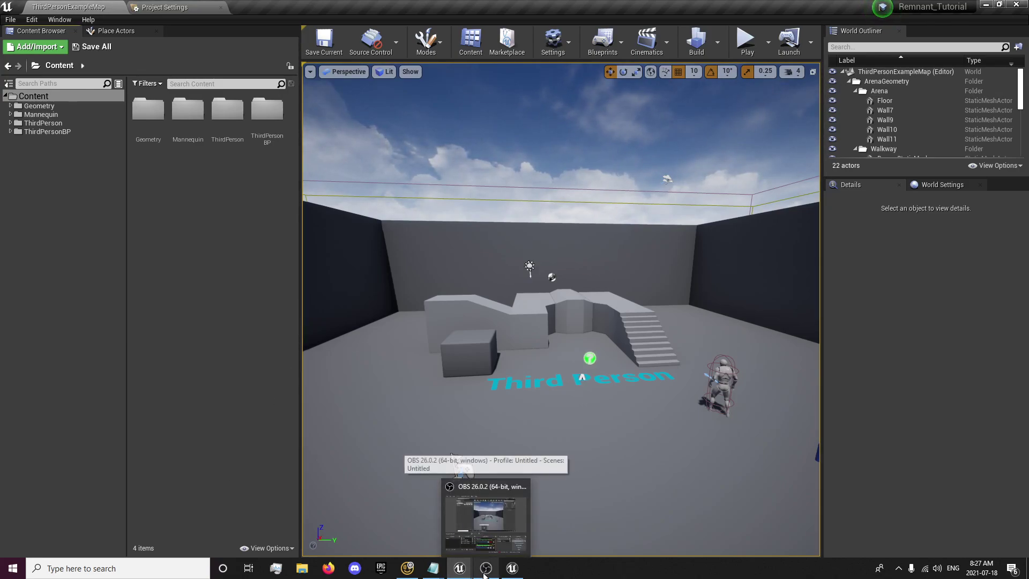
# Switch to the DarkAnimatedWeapons project in Unreal Editor and collapse the MilitaryWeapDark folder in the content tree.
pyautogui.click(513, 571)
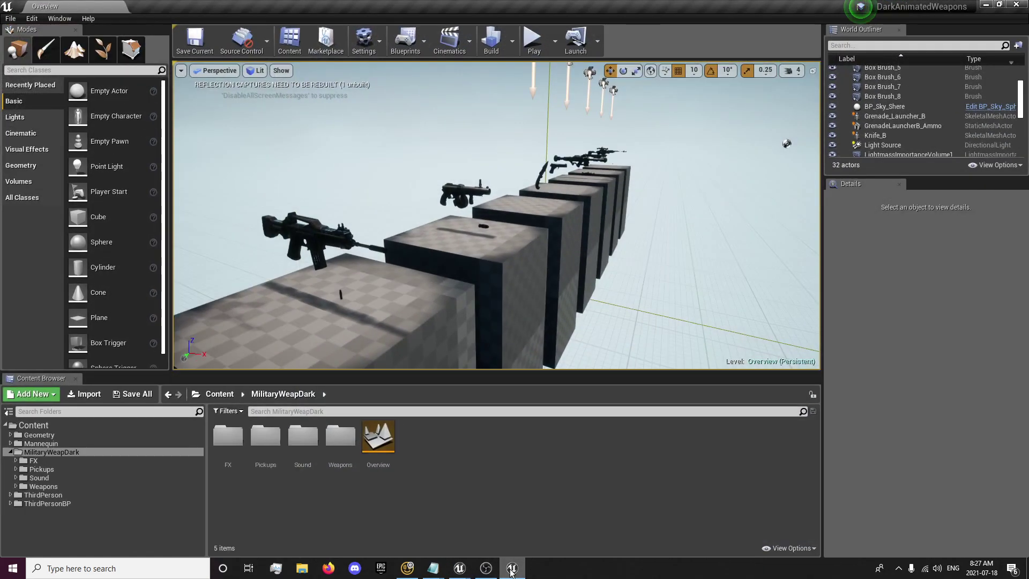
pyautogui.moveTo(526, 237); pyautogui.dragTo(402, 243, button='right')
pyautogui.click(32, 425)
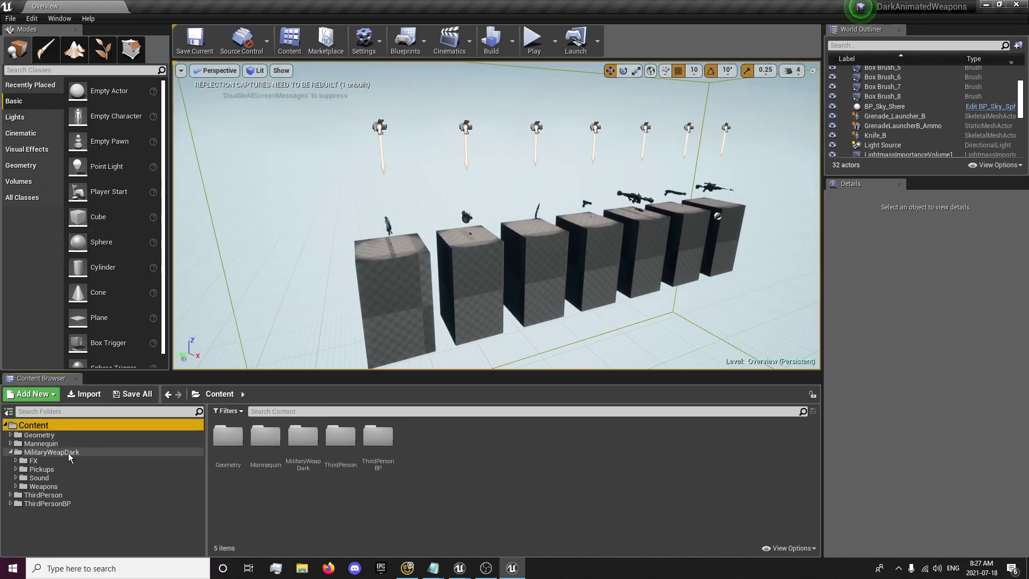
pyautogui.click(11, 451)
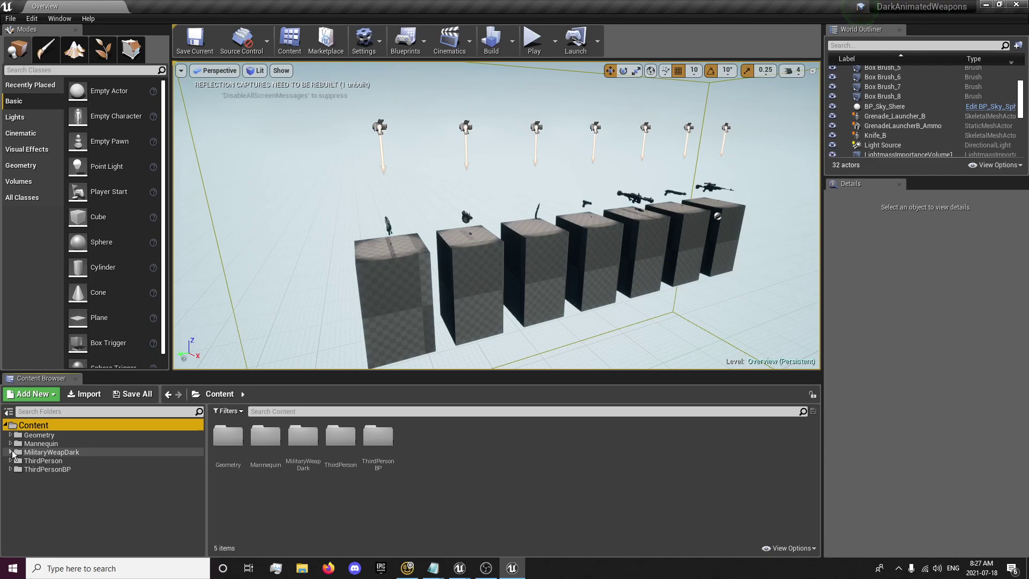
# Migrate the MilitaryWeapDark folder and accept the report of assets to copy.
pyautogui.rightClick(45, 454)
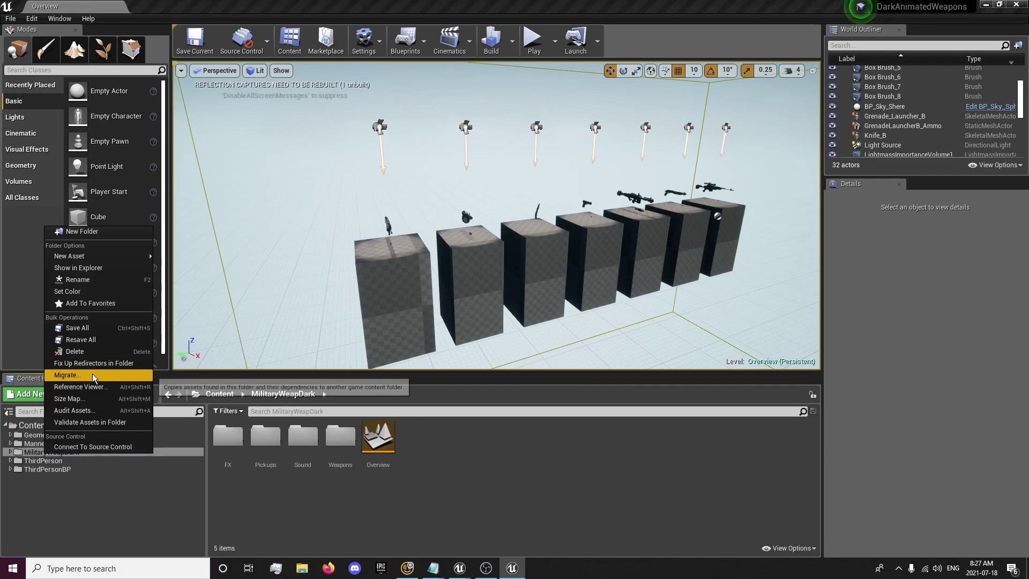
pyautogui.click(52, 454)
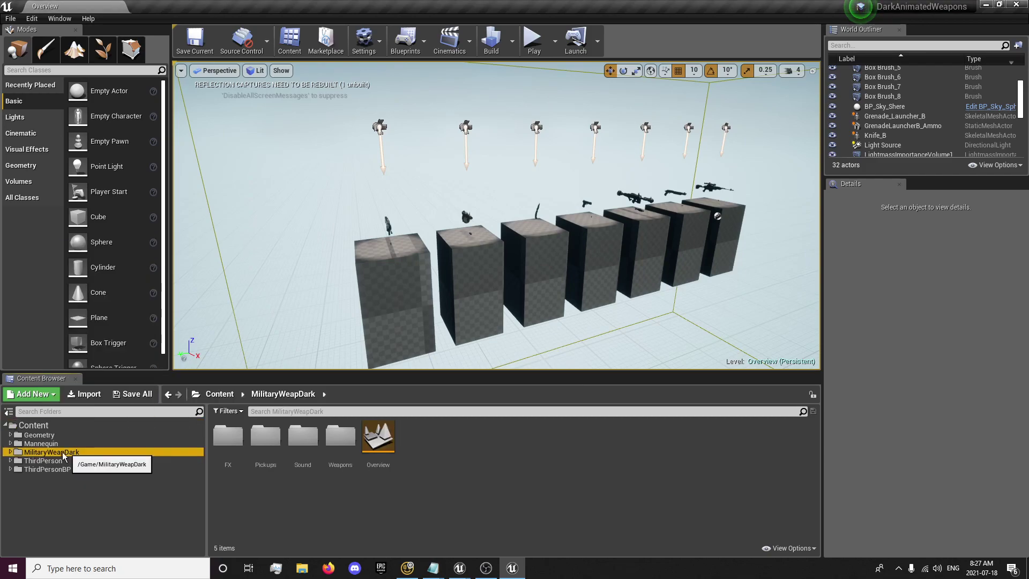
pyautogui.rightClick(52, 455)
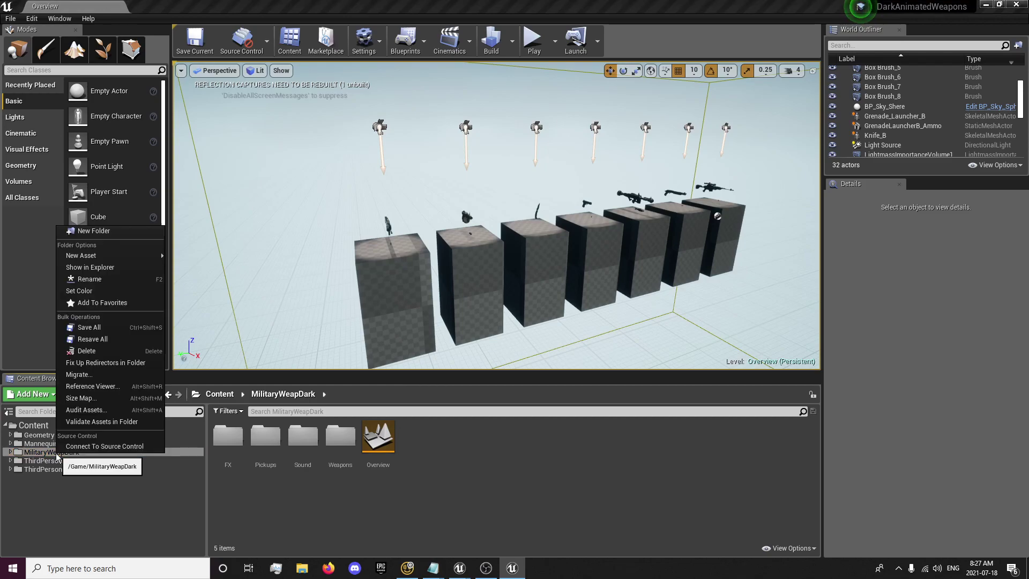
pyautogui.click(96, 377)
pyautogui.doubleClick(416, 185)
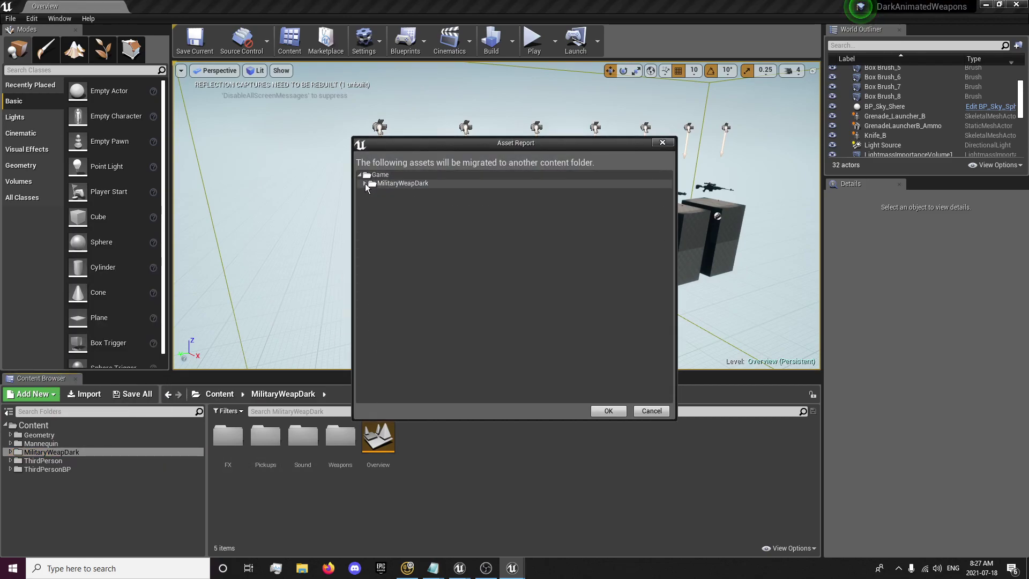
pyautogui.click(609, 411)
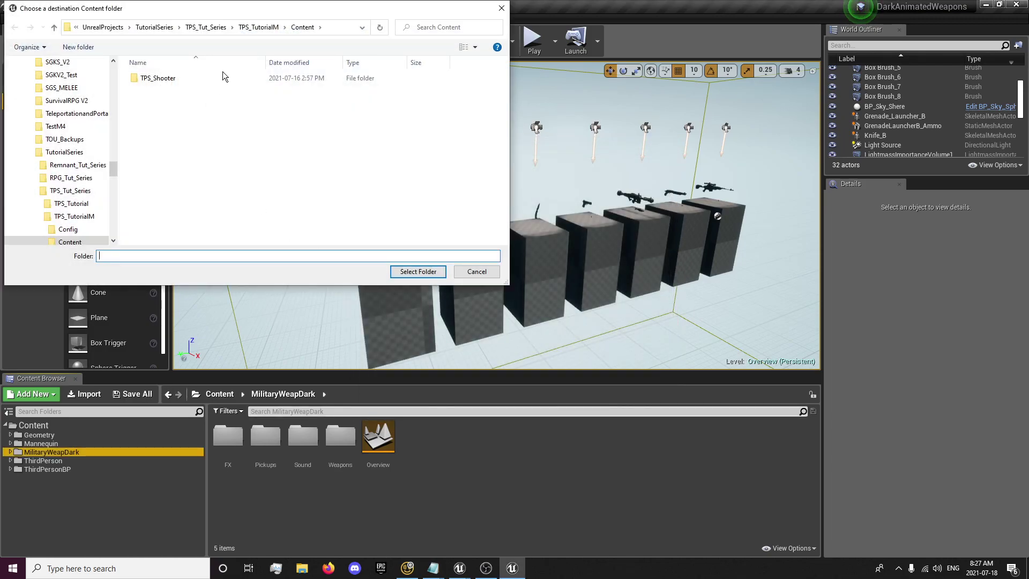
# Choose the Content folder of Remnant_Tutorial, inside TutorialSeries/Remnant_Tut_Series, as the migration destination.
pyautogui.click(257, 27)
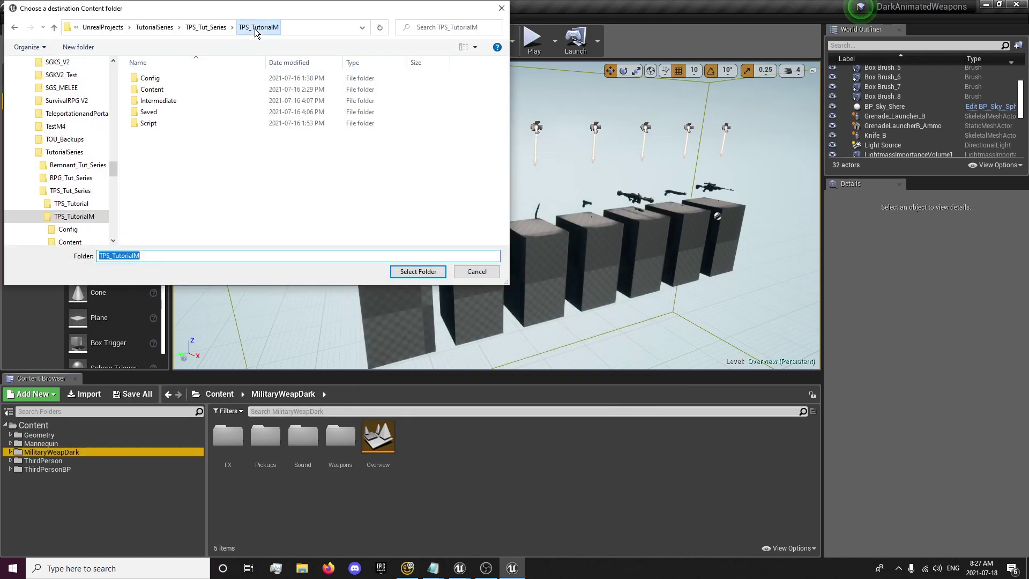
pyautogui.click(220, 28)
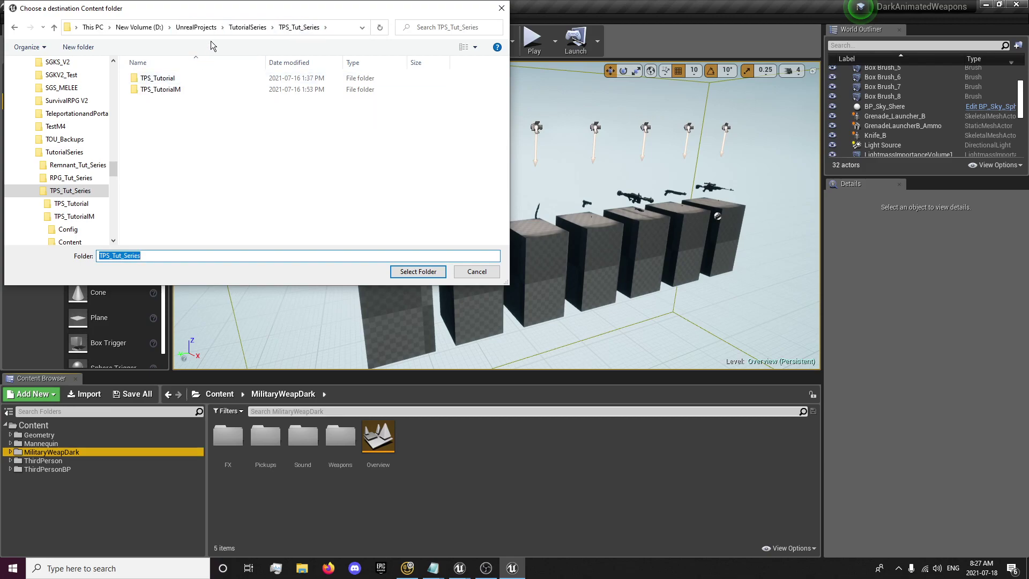
pyautogui.click(243, 28)
pyautogui.doubleClick(191, 79)
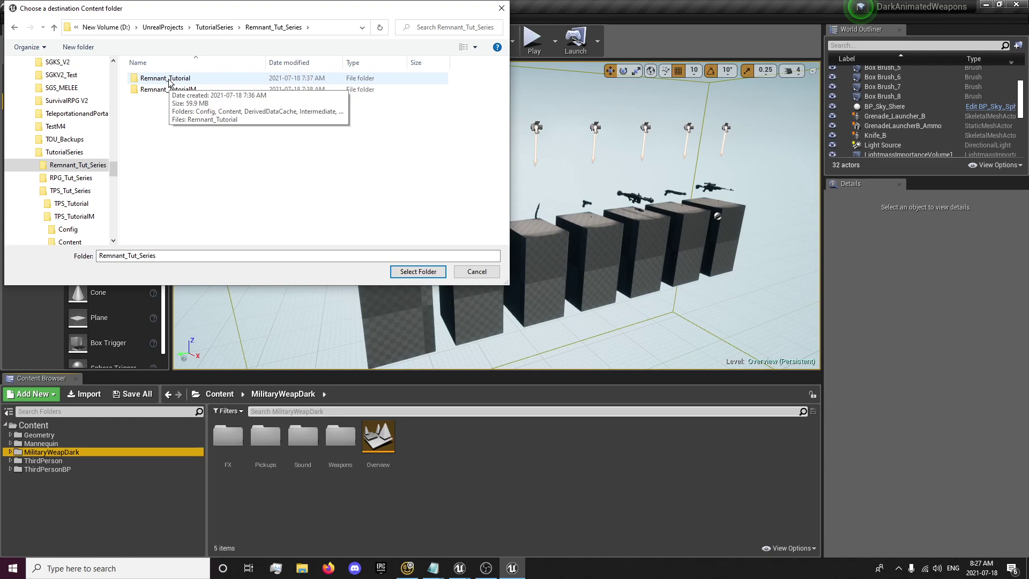
pyautogui.doubleClick(169, 80)
pyautogui.doubleClick(160, 89)
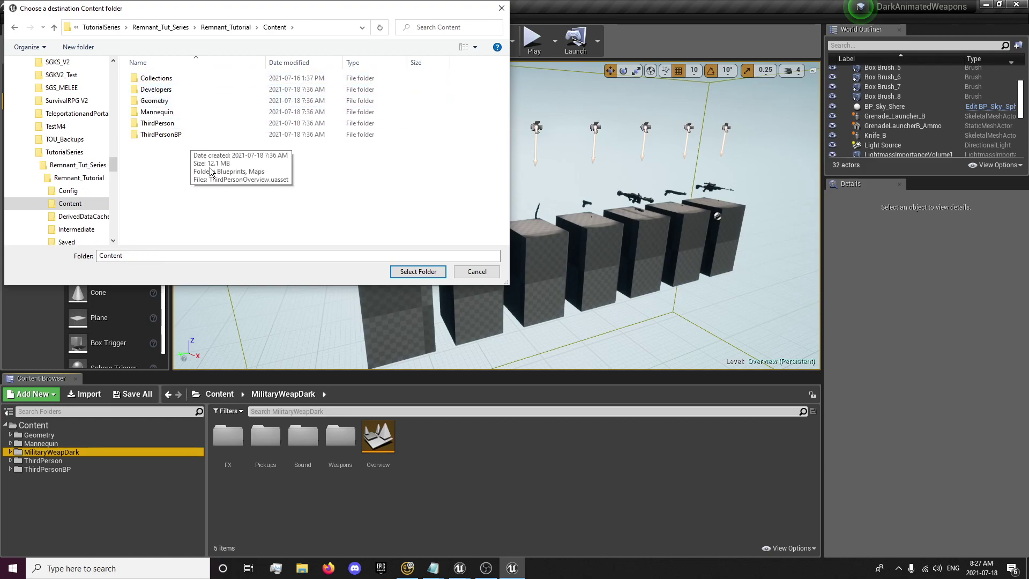
pyautogui.click(420, 272)
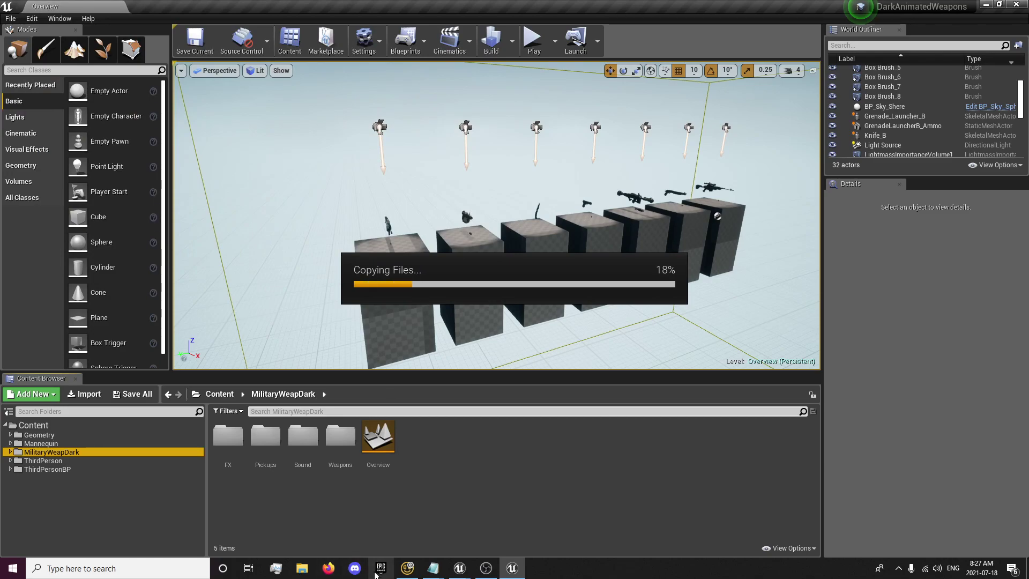
# Switch to the Epic Games Launcher and search the library's vault for "start".
pyautogui.click(380, 569)
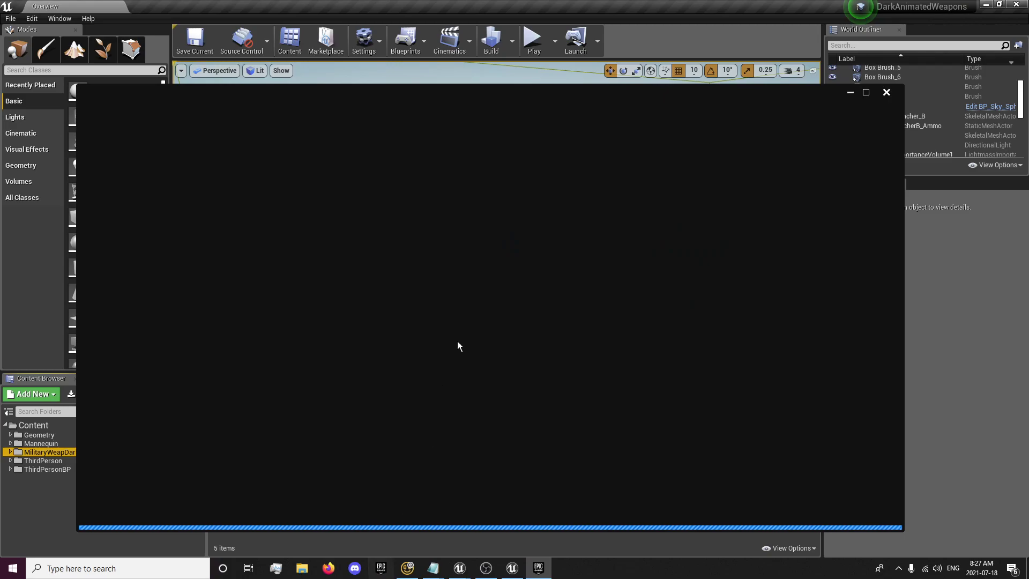
pyautogui.click(386, 116)
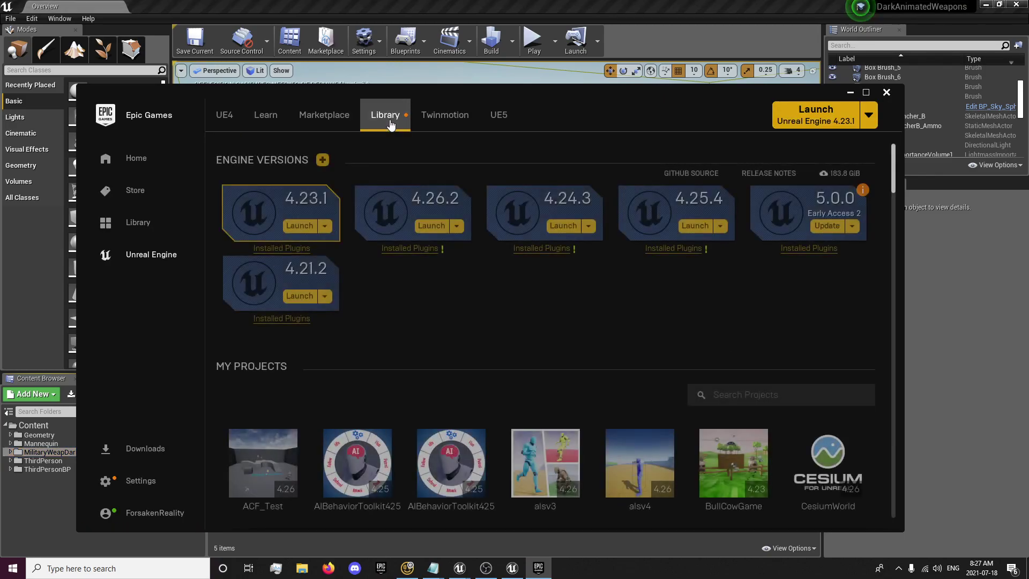
pyautogui.moveTo(892, 176)
pyautogui.mouseDown()
pyautogui.moveTo(889, 227)
pyautogui.moveTo(885, 191)
pyautogui.mouseUp()
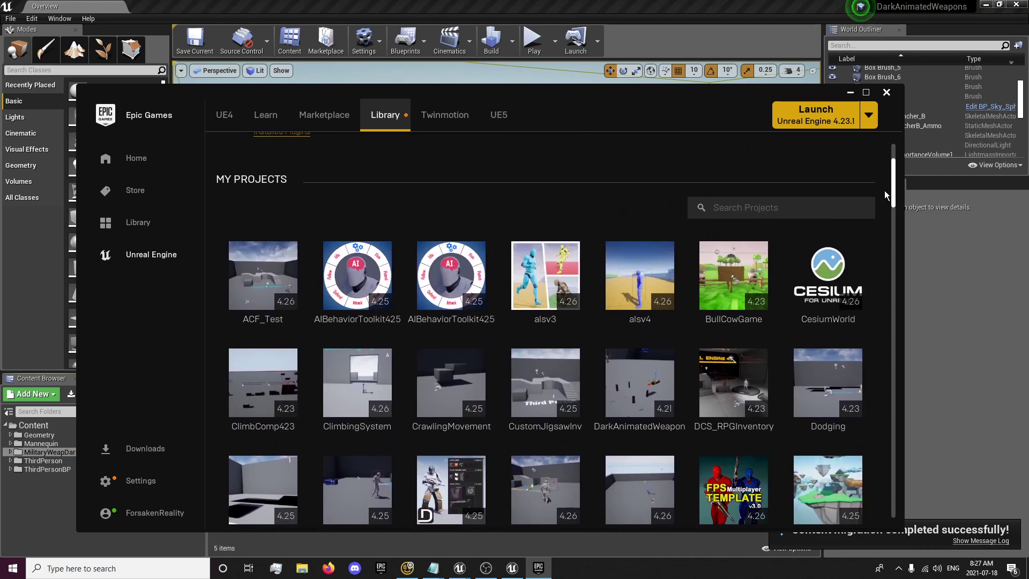
pyautogui.click(735, 207)
pyautogui.write('start')
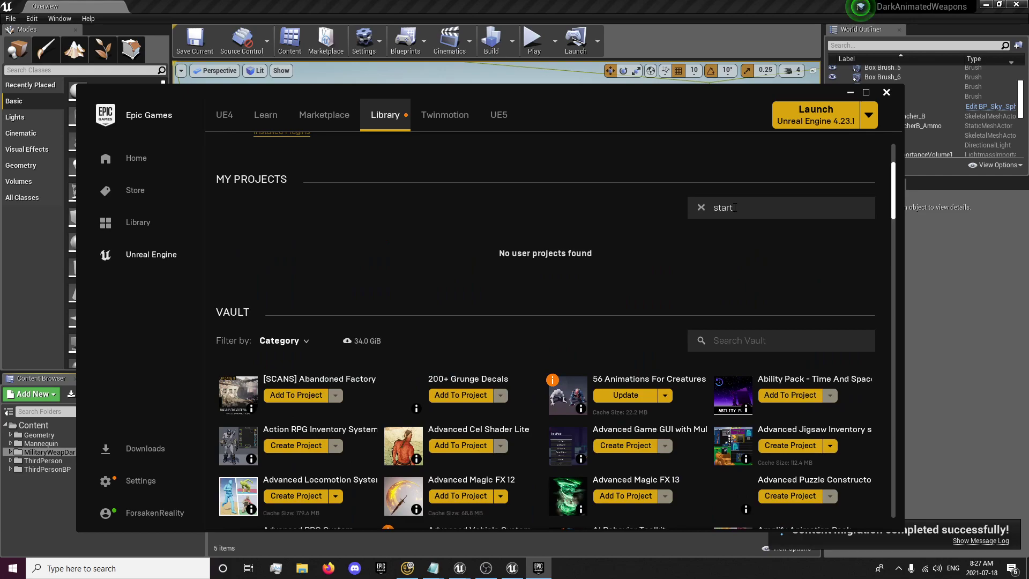
pyautogui.click(736, 338)
pyautogui.write('start')
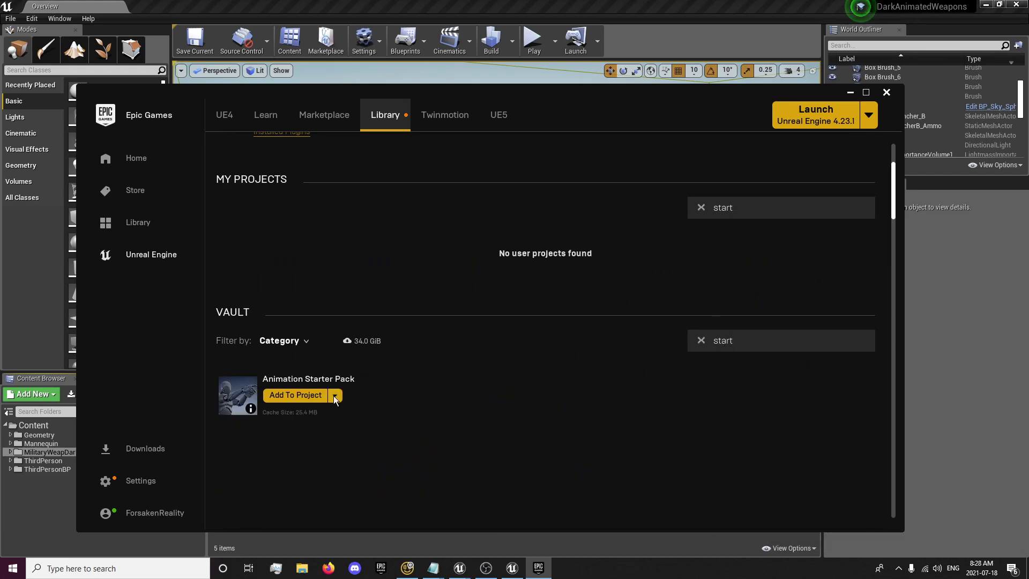
# Add the Animation Starter Pack to the Remnant_Tutorial project, filtering the project list with "remn".
pyautogui.click(285, 396)
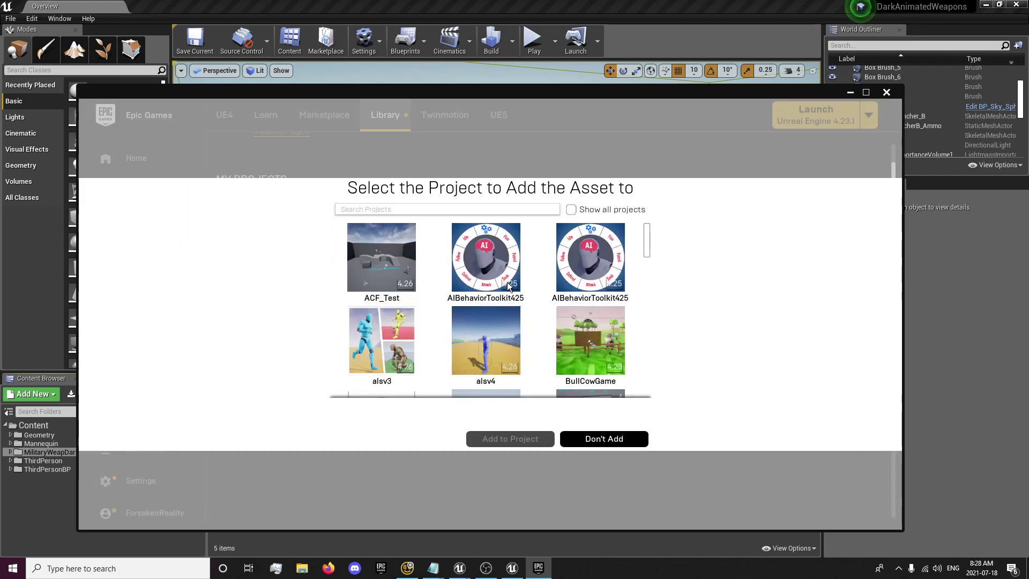
pyautogui.write('remn')
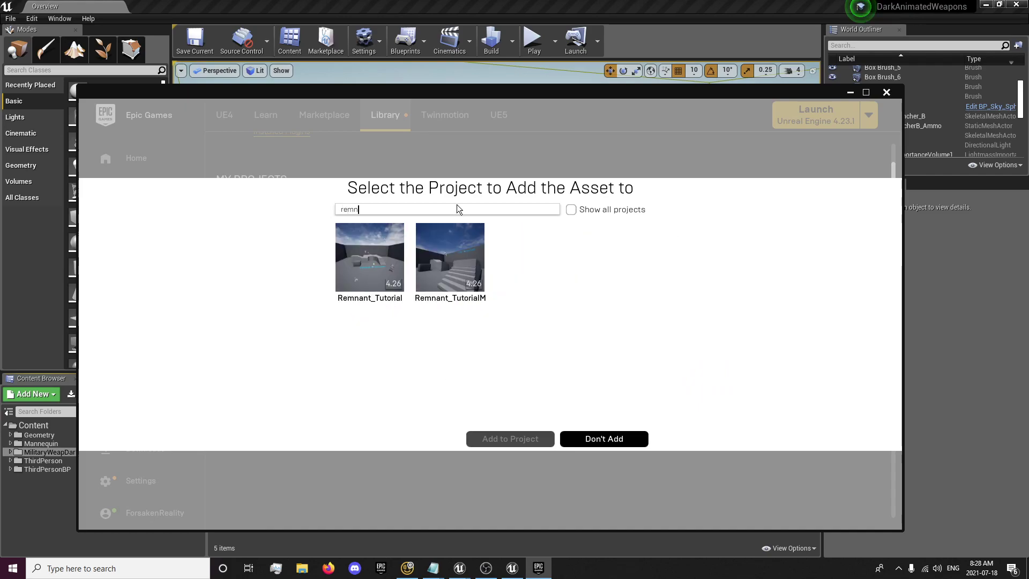
pyautogui.click(375, 268)
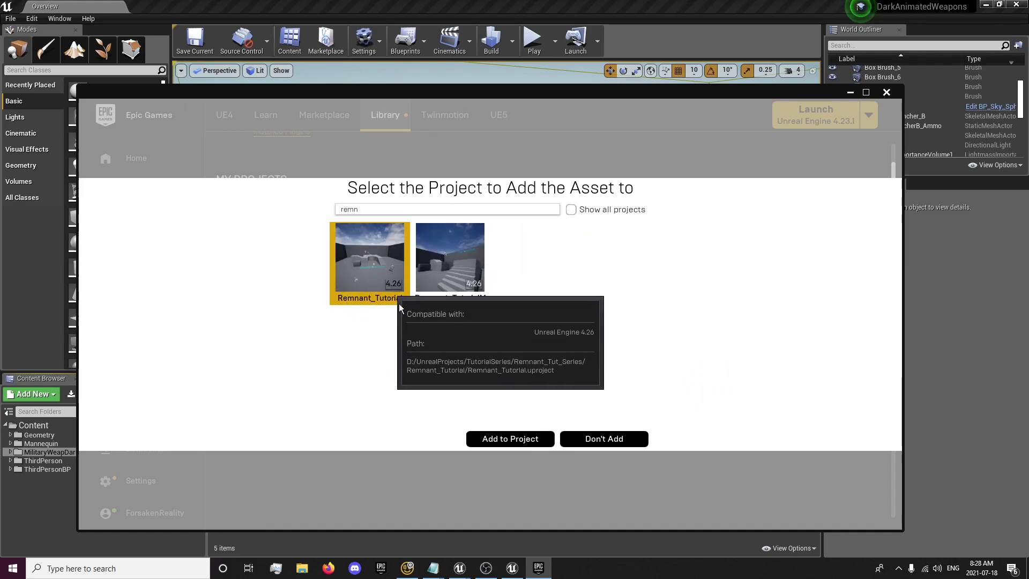
pyautogui.click(493, 439)
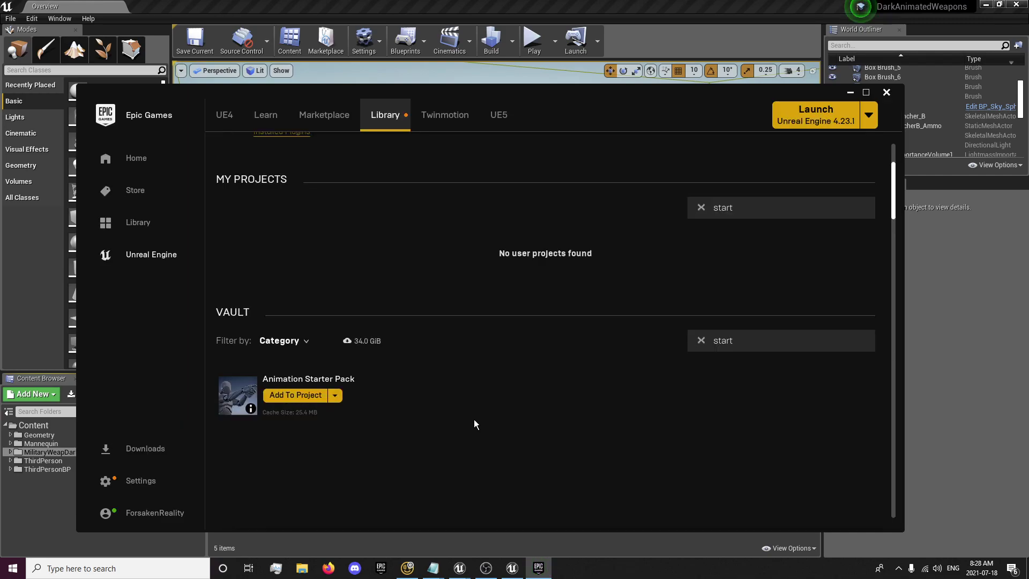
pyautogui.scroll(3, 474, 419)
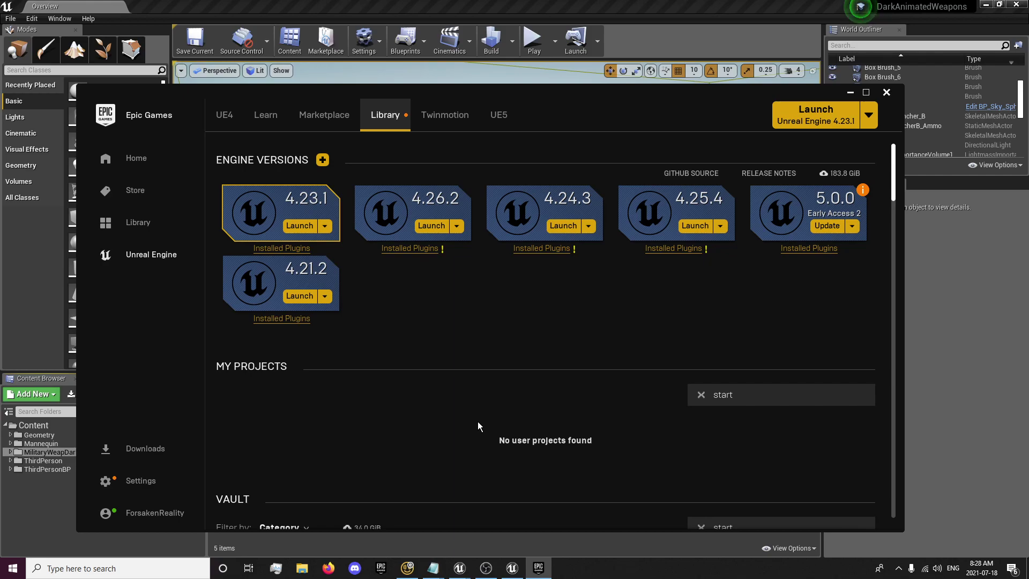
# Close the Epic Games Launcher and the DarkAnimatedWeapons editor, and check the AnimStarterPack and MilitaryWeapDark folders in the Remnant_Tutorial editor.
pyautogui.scroll(-3, 478, 423)
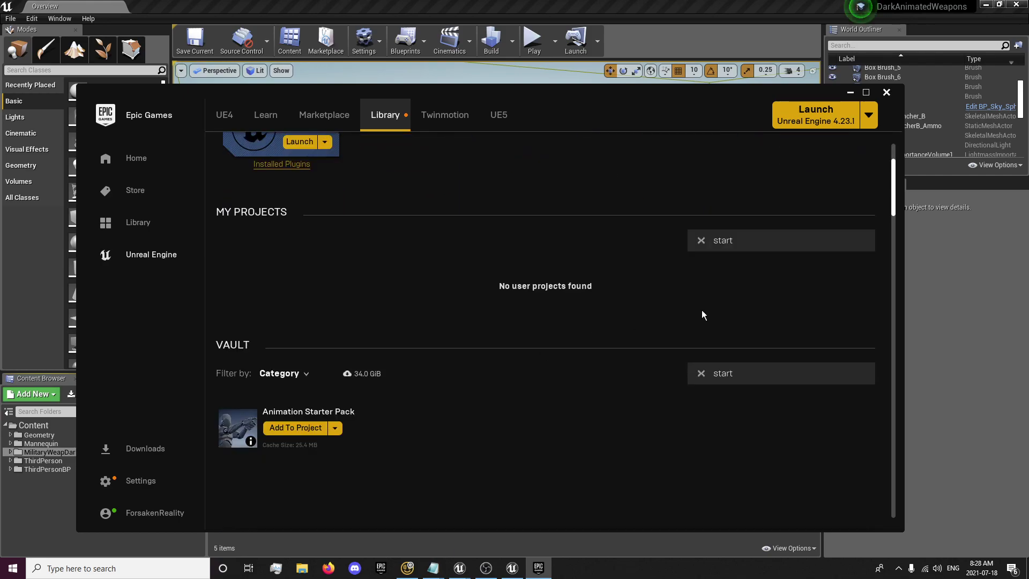
pyautogui.click(885, 93)
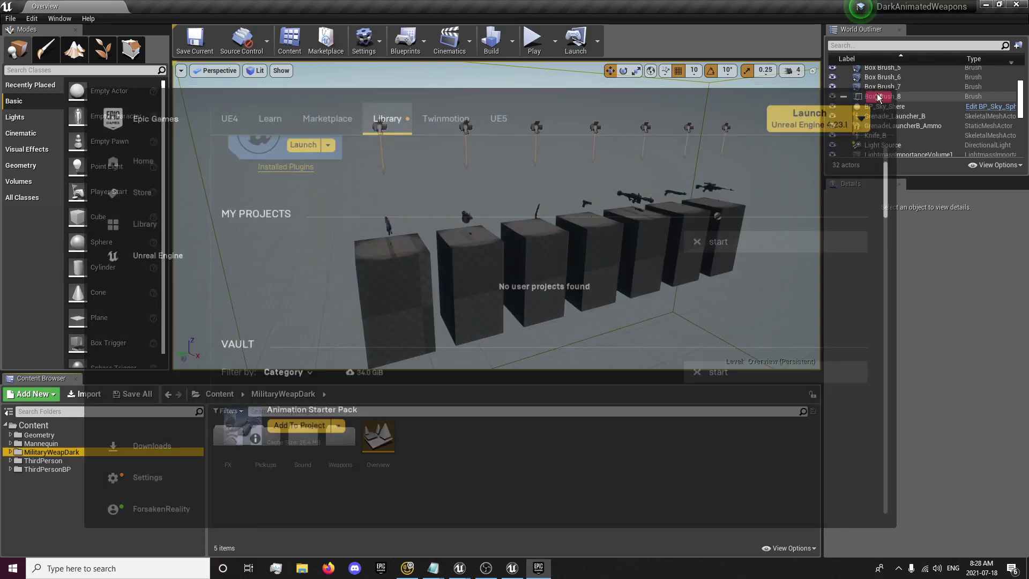
pyautogui.click(1017, 4)
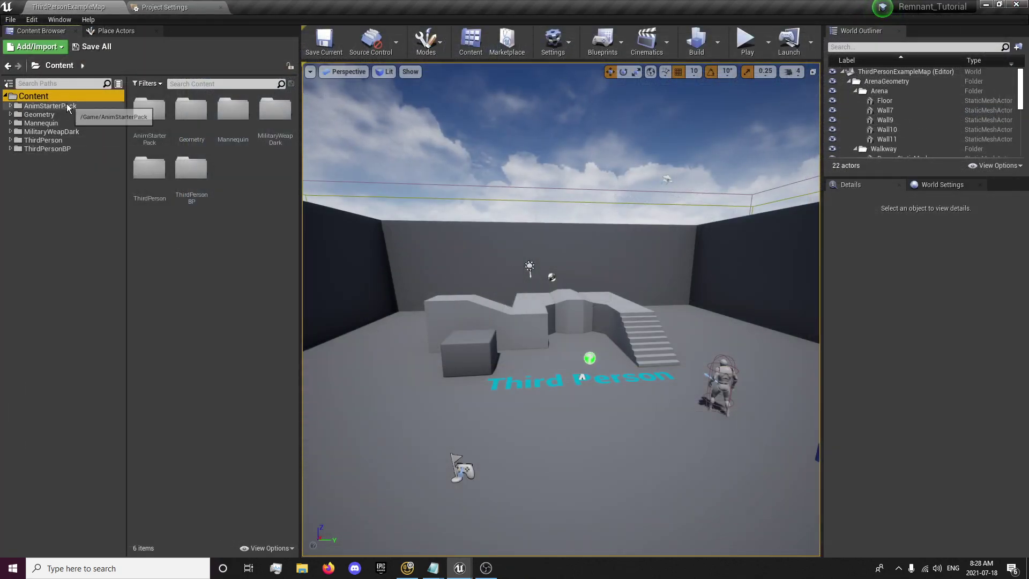
pyautogui.click(48, 105)
pyautogui.click(55, 132)
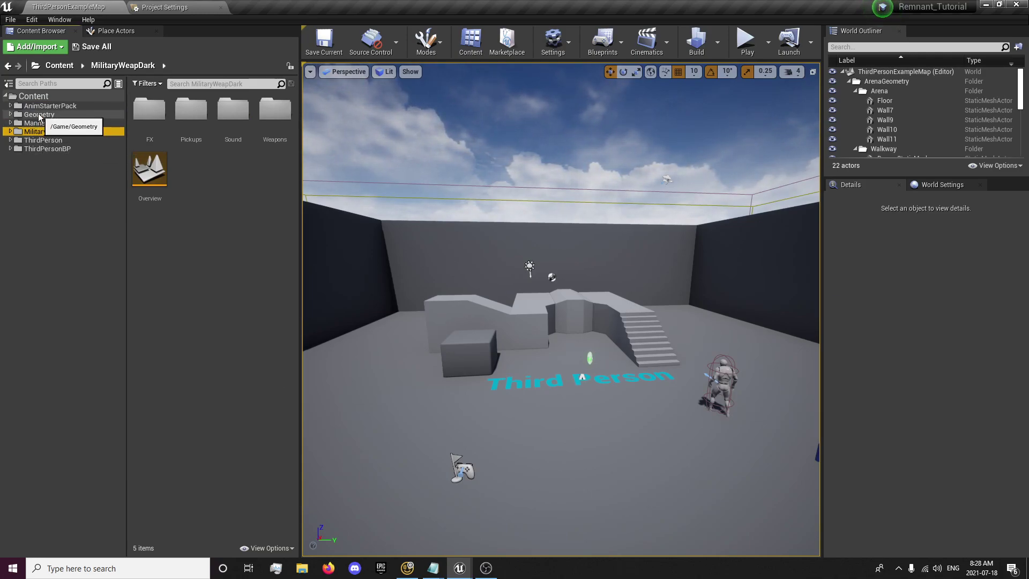
# Rename the ThirdPersonBP folder as Remnant_Tut.
pyautogui.click(39, 115)
pyautogui.click(46, 148)
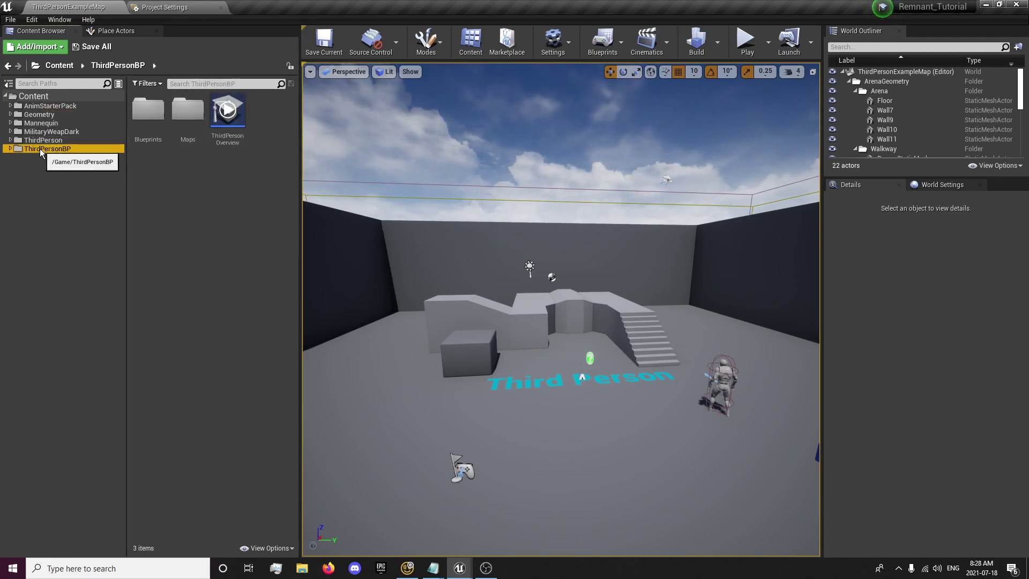
pyautogui.rightClick(39, 149)
pyautogui.click(69, 212)
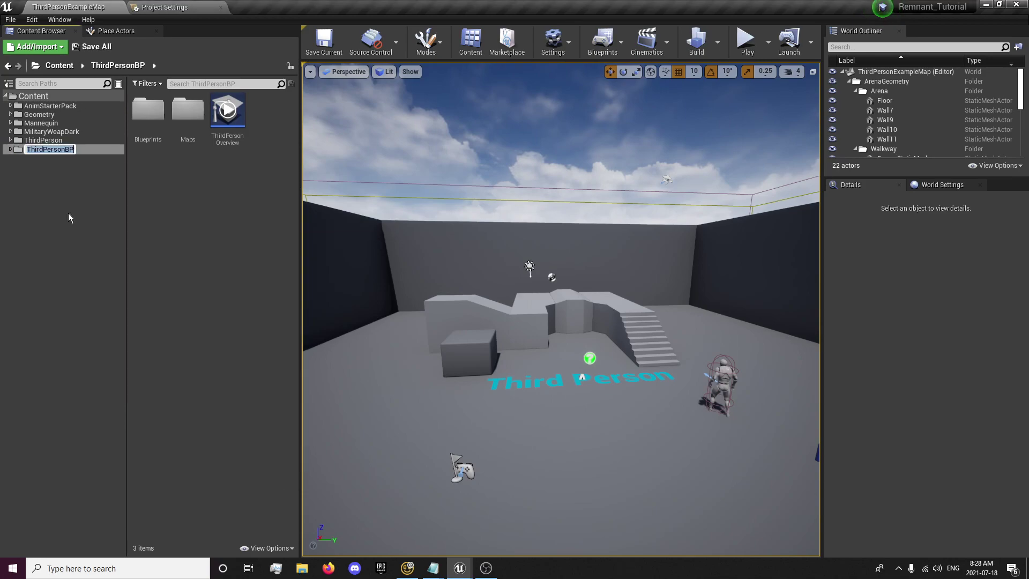
pyautogui.write('Rem')
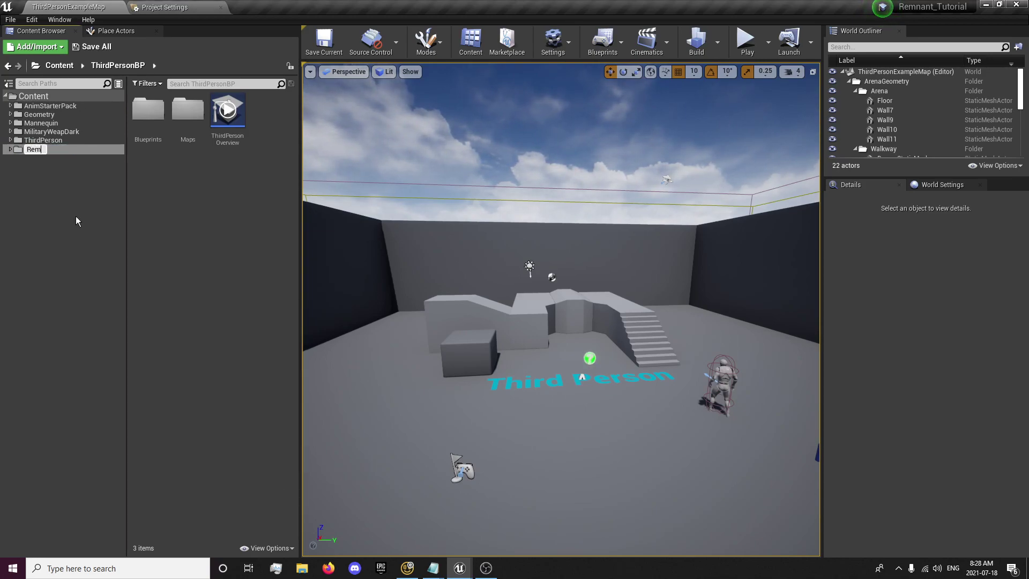
pyautogui.write('nant_Tut')
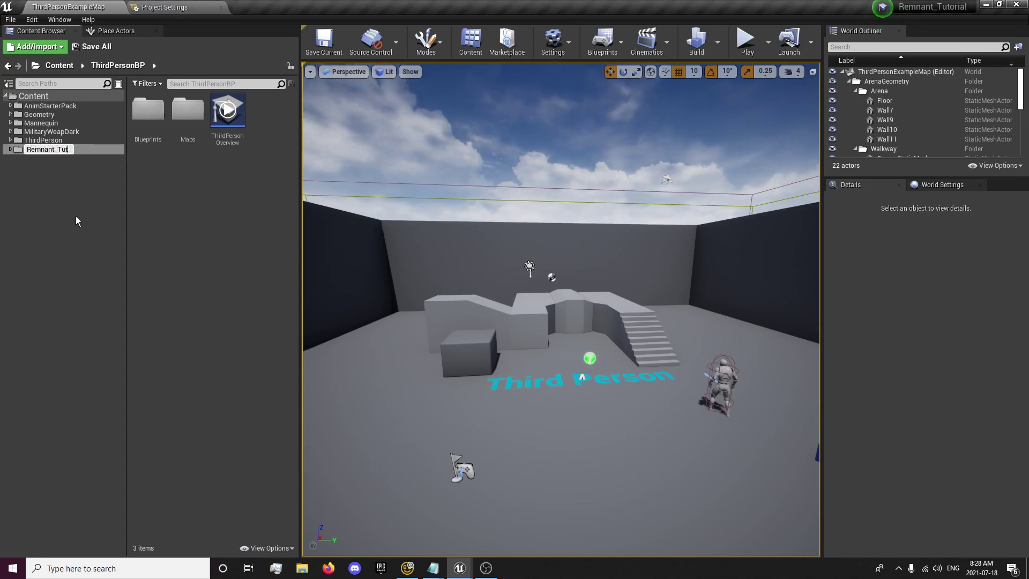
pyautogui.press('Return')
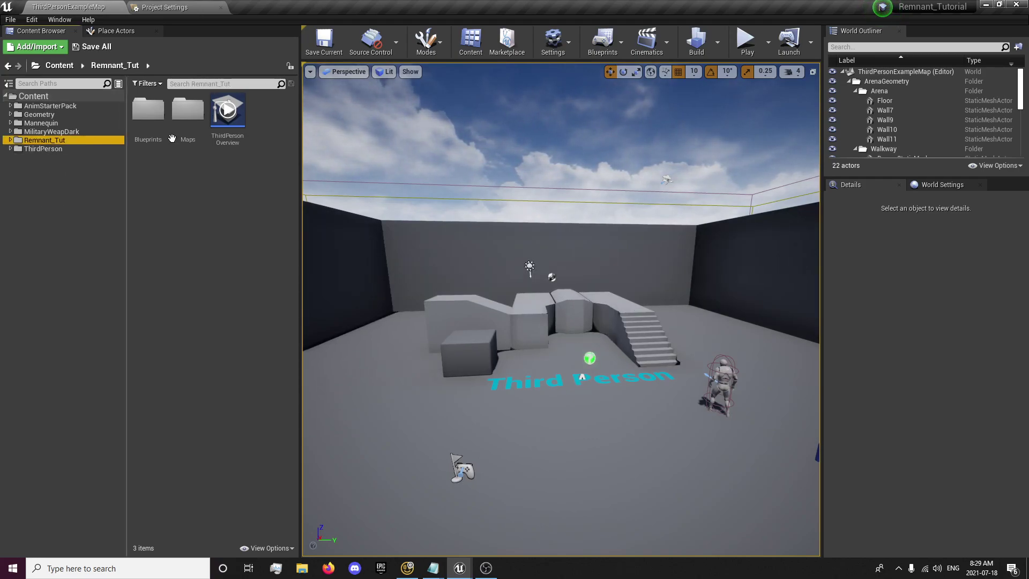
# Delete the ThirdPersonOverview blueprint from the Remnant_Tut folder.
pyautogui.click(237, 141)
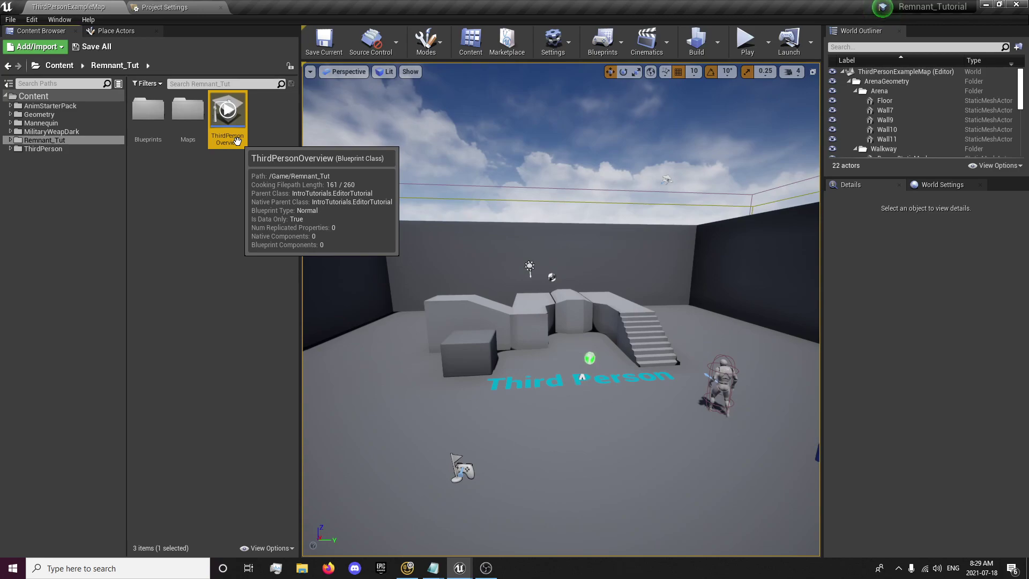
pyautogui.press('Delete')
pyautogui.click(416, 459)
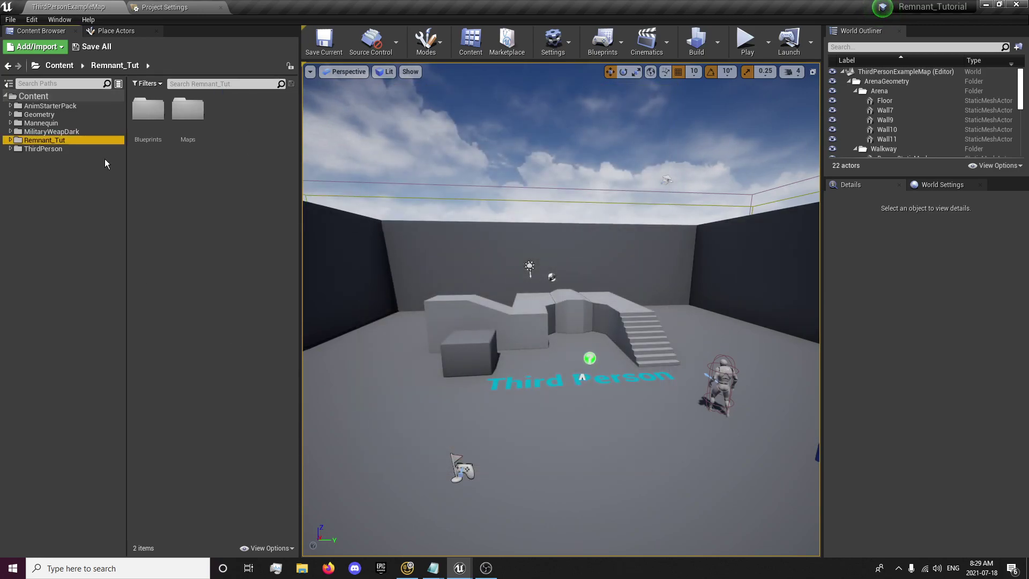
pyautogui.doubleClick(188, 110)
pyautogui.rightClick(181, 205)
pyautogui.click(209, 214)
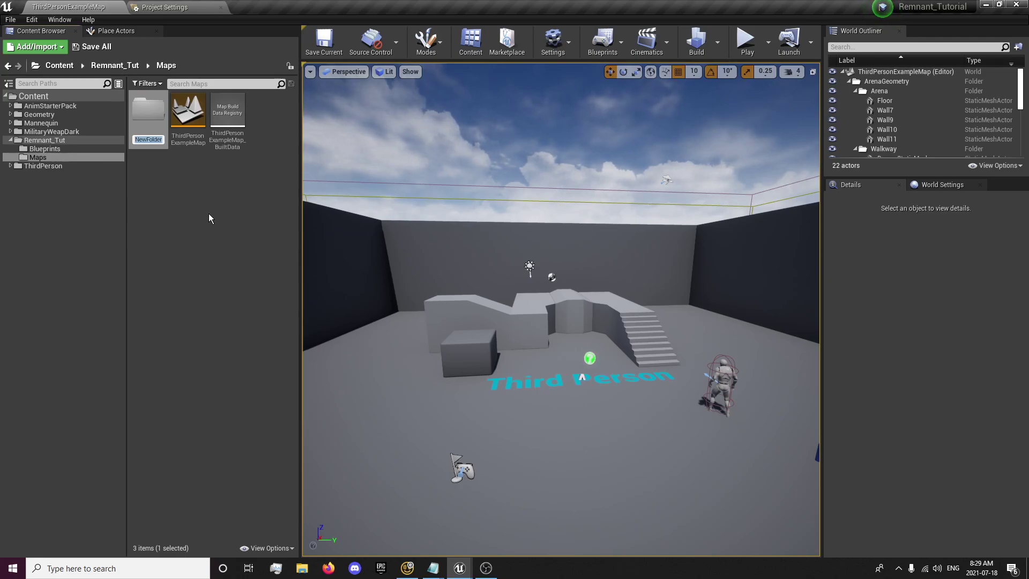
pyautogui.press('Return')
pyautogui.press('Delete')
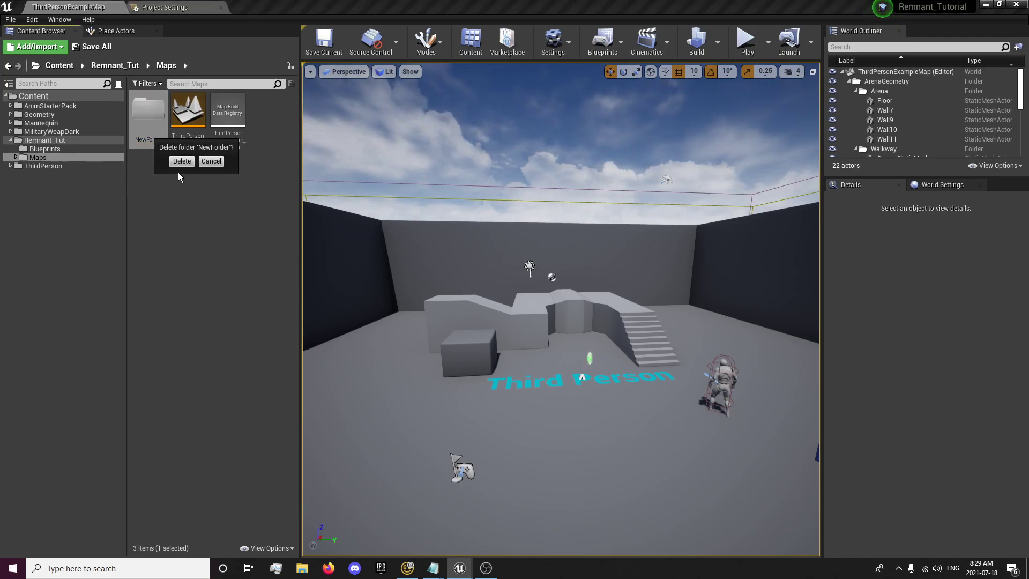
pyautogui.click(176, 162)
# Move the top-level Geometry folder into the Maps folder of Remnant_Tut.
pyautogui.click(37, 116)
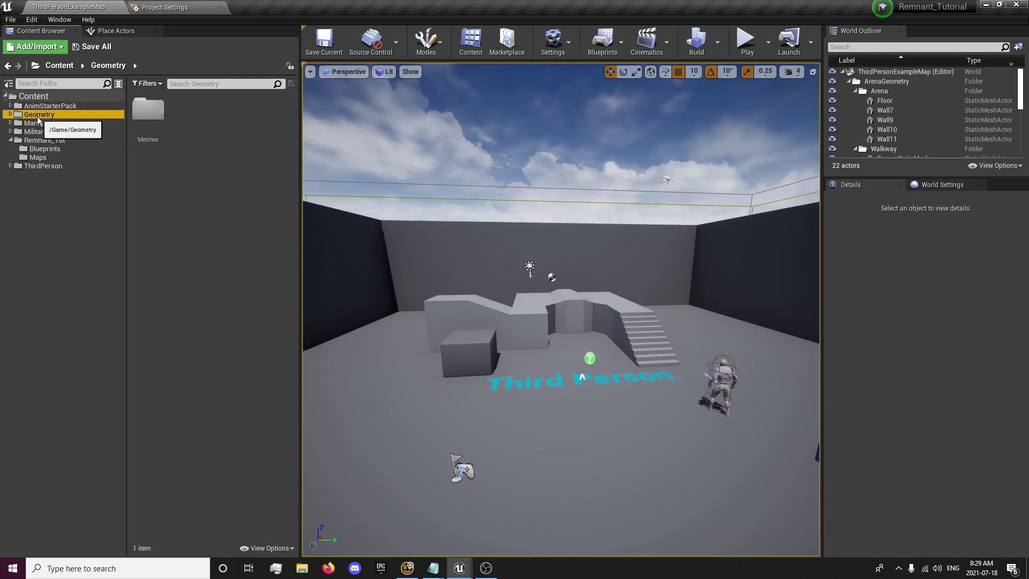
pyautogui.moveTo(35, 115); pyautogui.dragTo(49, 160)
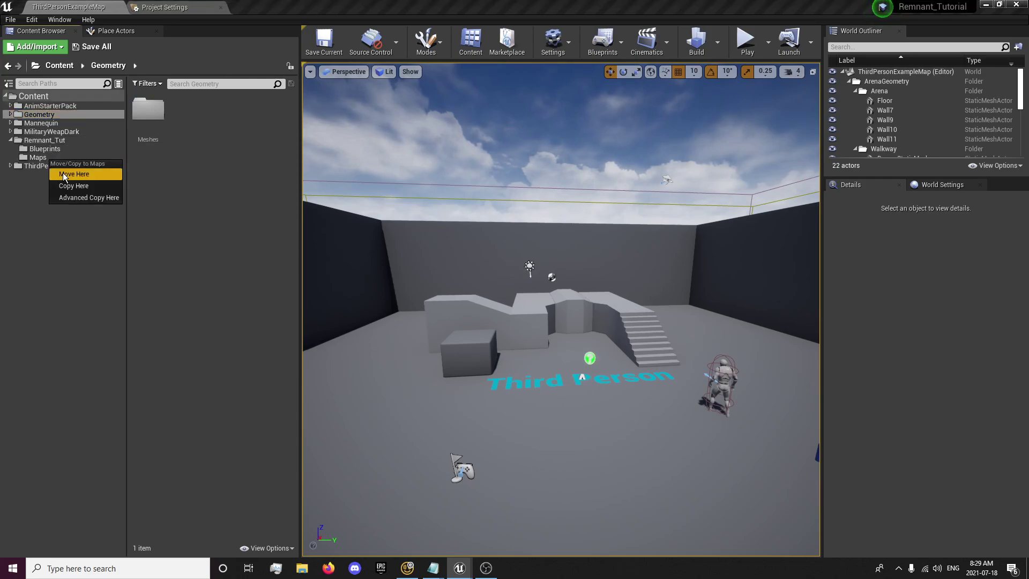
pyautogui.click(62, 174)
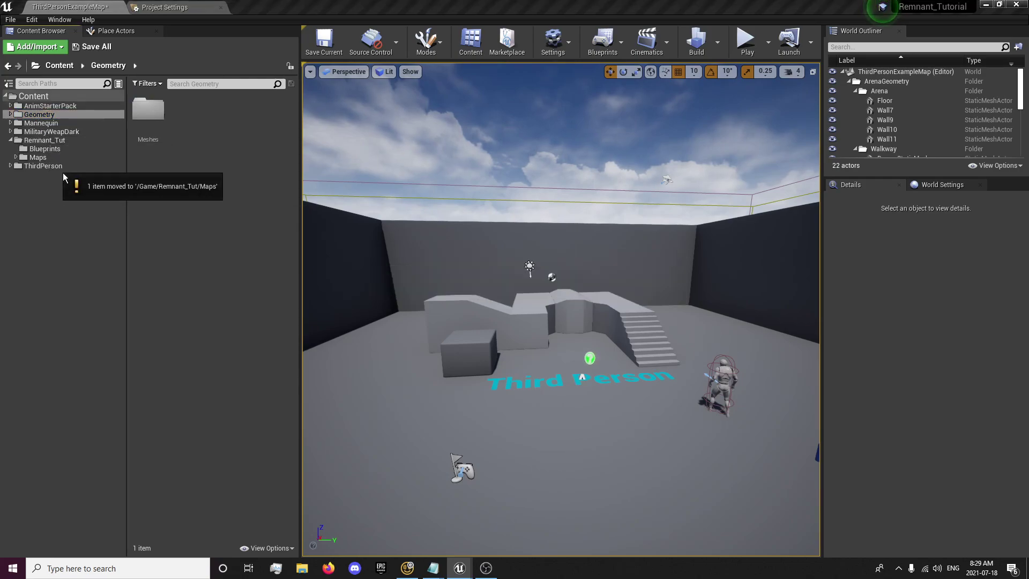
# Fix up the redirectors in the whole Content folder and save all assets.
pyautogui.rightClick(46, 96)
pyautogui.click(87, 243)
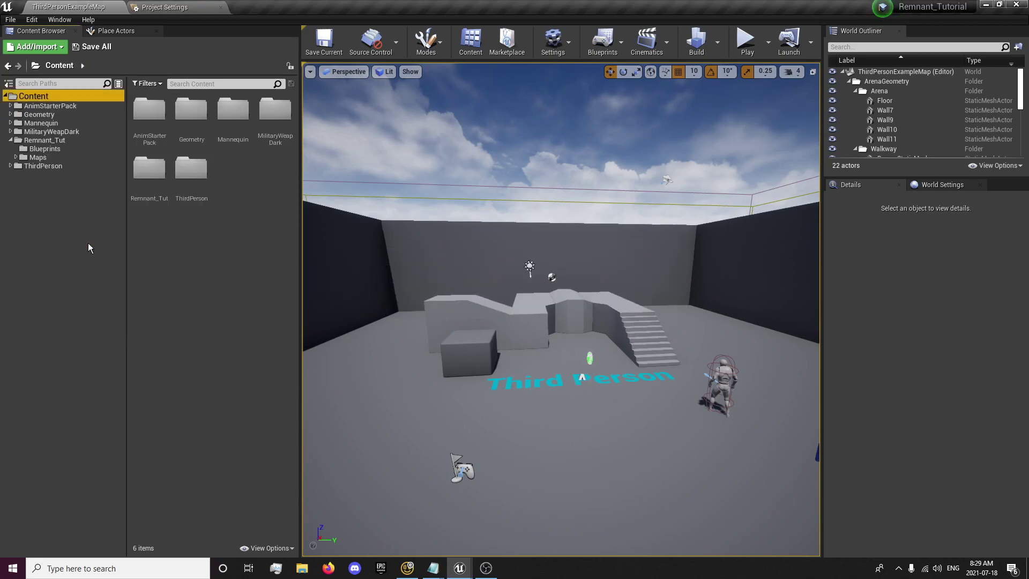
pyautogui.click(76, 51)
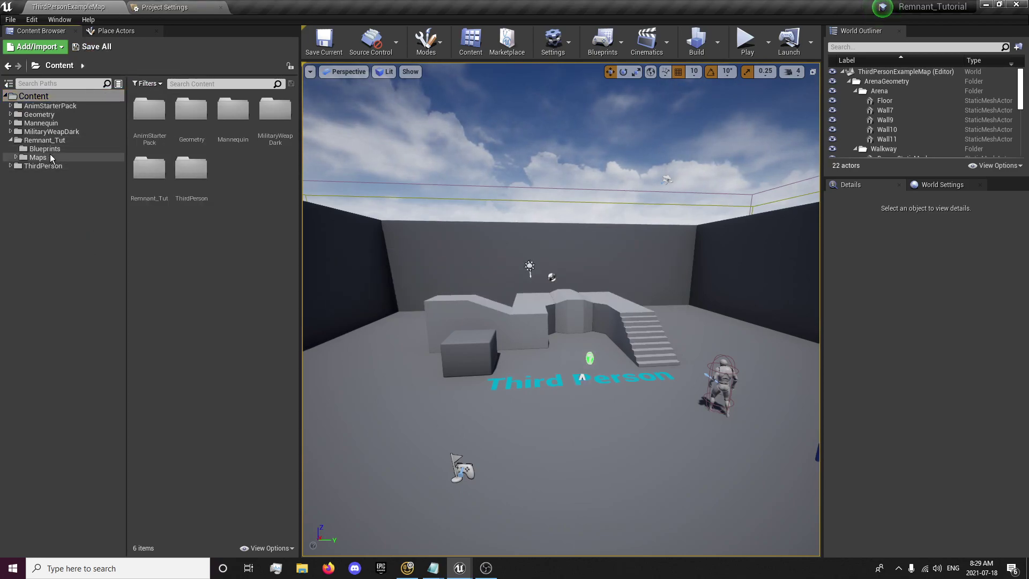
# Delete the leftover top-level Geometry folder.
pyautogui.click(42, 117)
pyautogui.press('Delete')
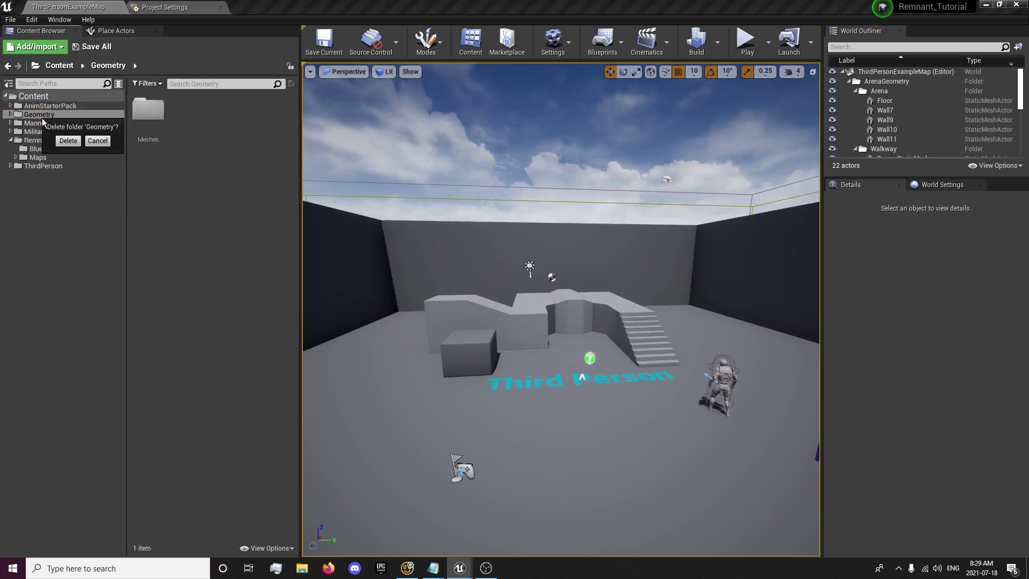
pyautogui.click(68, 140)
# Move the Meshes folder from ThirdPerson into the Geometry folder inside Remnant_Tut/Maps.
pyautogui.click(59, 115)
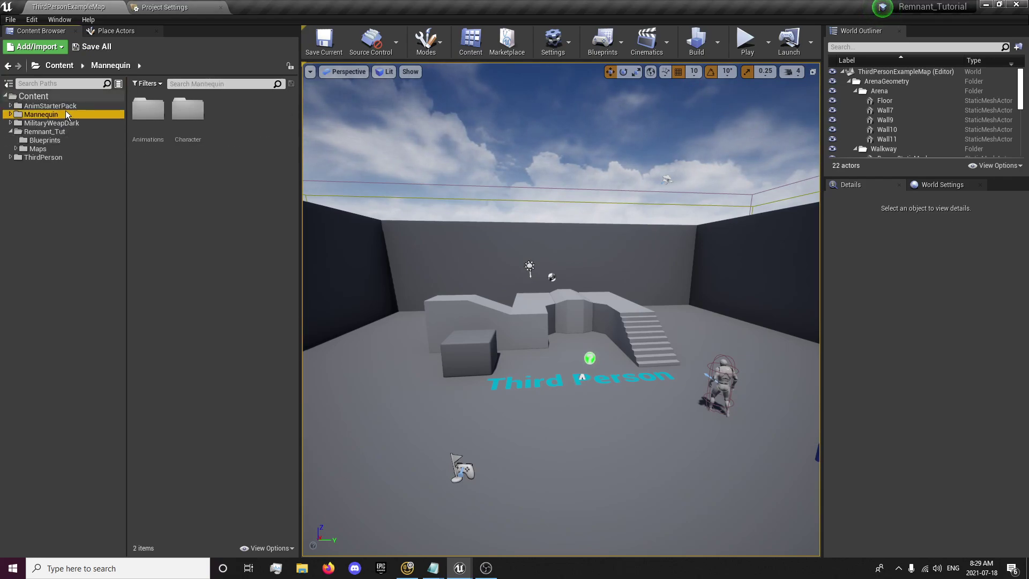
pyautogui.click(51, 157)
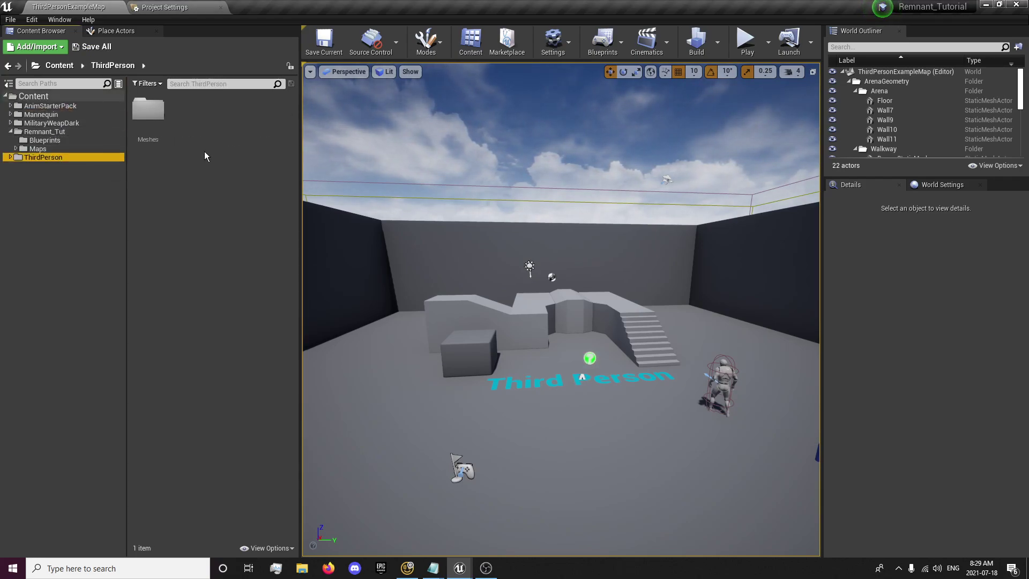
pyautogui.doubleClick(148, 113)
pyautogui.click(129, 66)
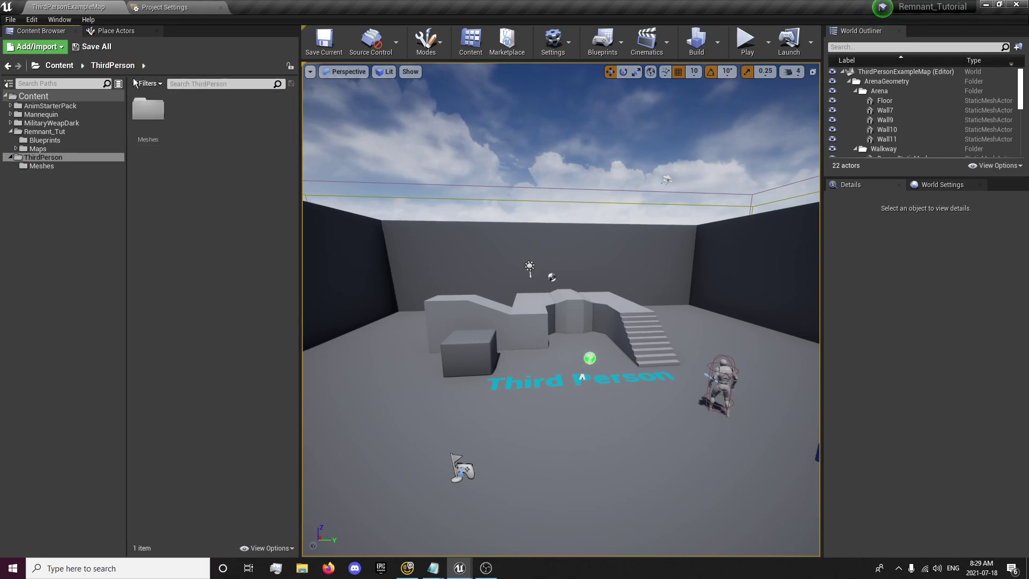
pyautogui.click(15, 148)
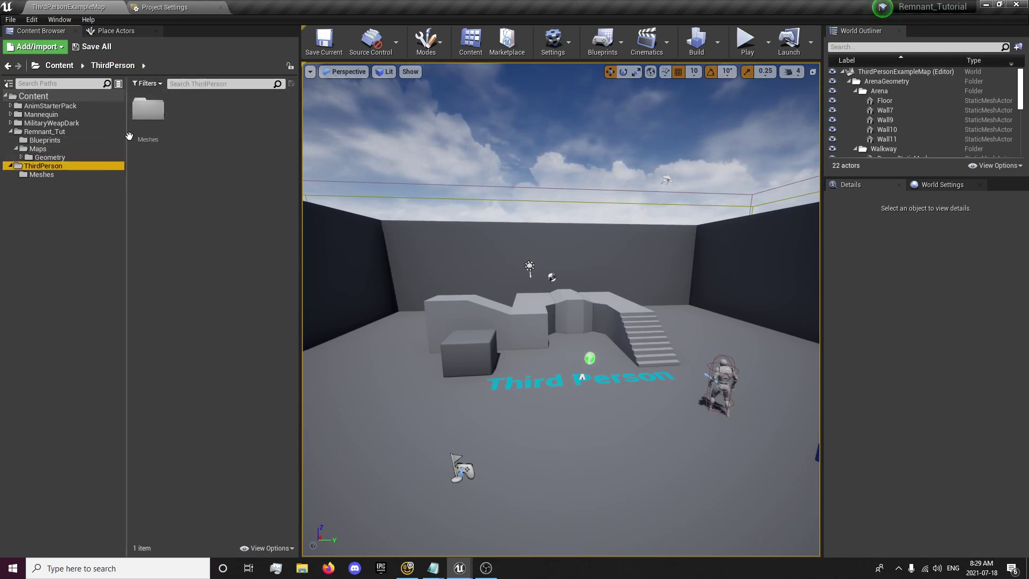
pyautogui.click(153, 116)
pyautogui.moveTo(153, 117); pyautogui.dragTo(54, 158)
pyautogui.click(82, 168)
# Fix up the redirectors left under Content by the Meshes move and save all assets.
pyautogui.rightClick(36, 97)
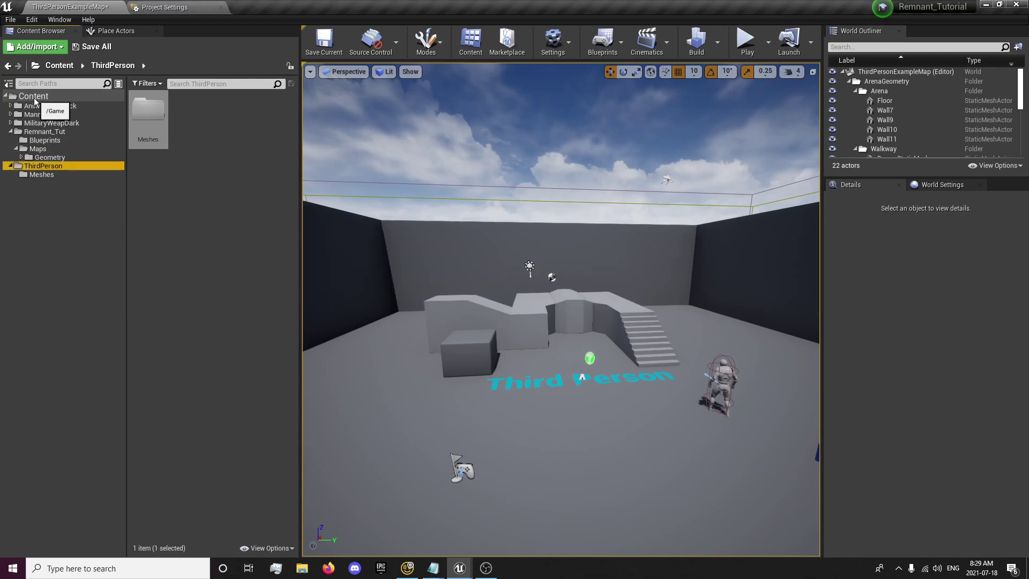
pyautogui.click(89, 244)
pyautogui.click(86, 48)
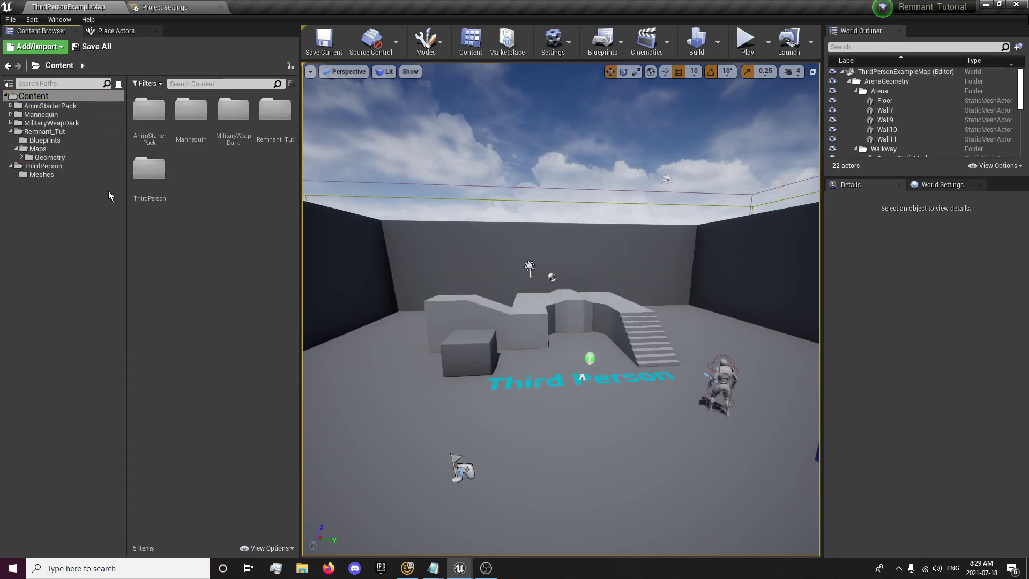
# Delete the leftover ThirdPerson folder.
pyautogui.click(51, 166)
pyautogui.press('Delete')
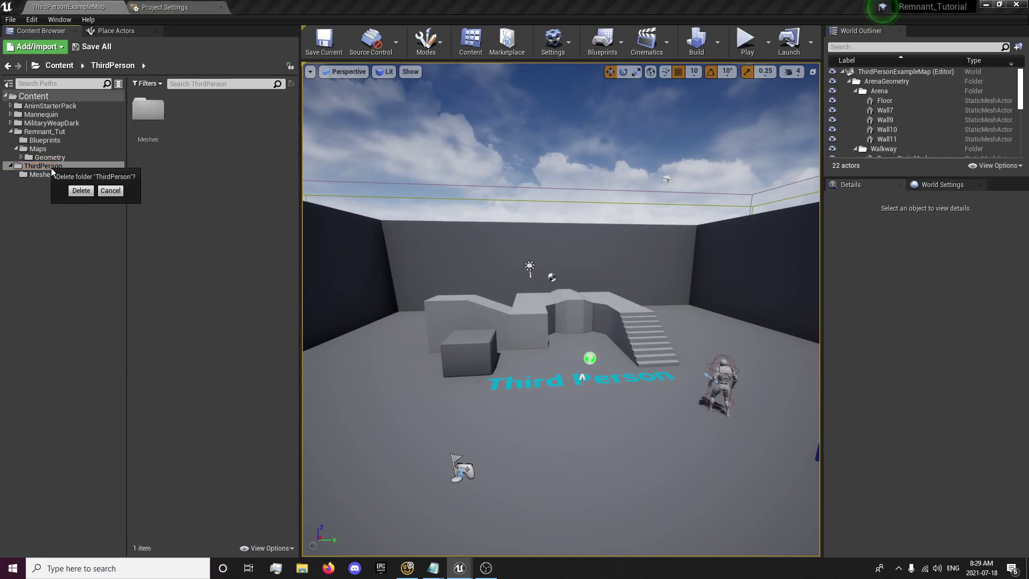
pyautogui.click(81, 191)
# Move the Animations and Character folders from Mannequin into the Remnant_Tut folder.
pyautogui.click(11, 132)
pyautogui.click(41, 114)
pyautogui.click(148, 111)
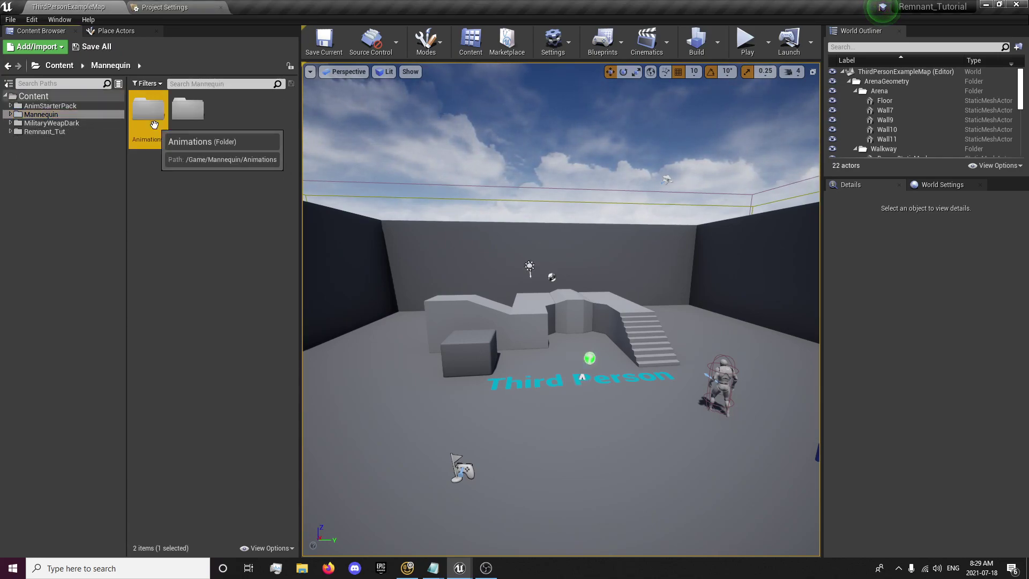
pyautogui.keyDown('ctrl'); pyautogui.click(191, 122); pyautogui.keyUp('ctrl')
pyautogui.moveTo(190, 122); pyautogui.dragTo(59, 133)
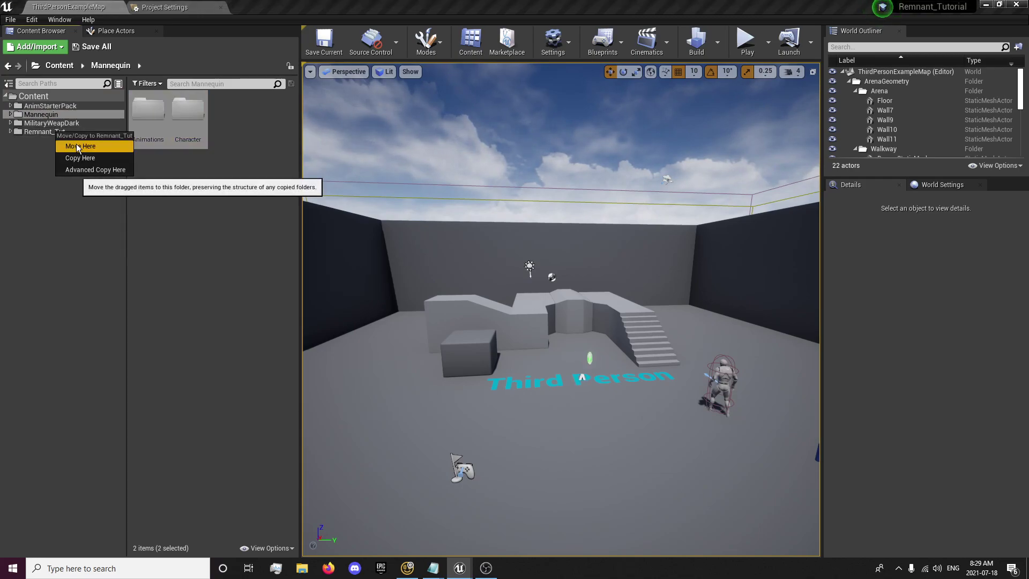
pyautogui.click(76, 146)
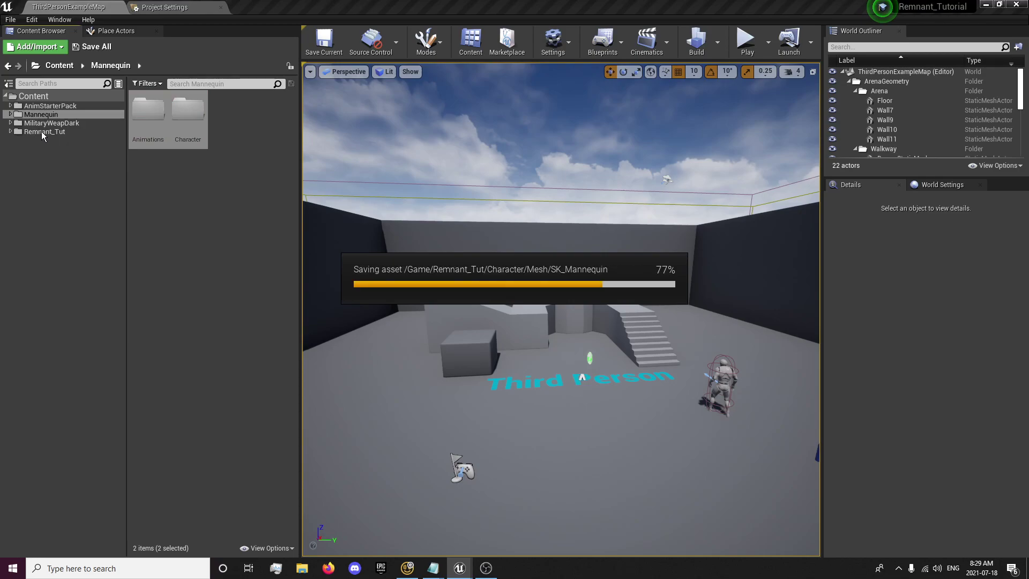
# Fix up the redirectors in the Content folder and delete the emptied Mannequin folder.
pyautogui.rightClick(51, 95)
pyautogui.click(100, 243)
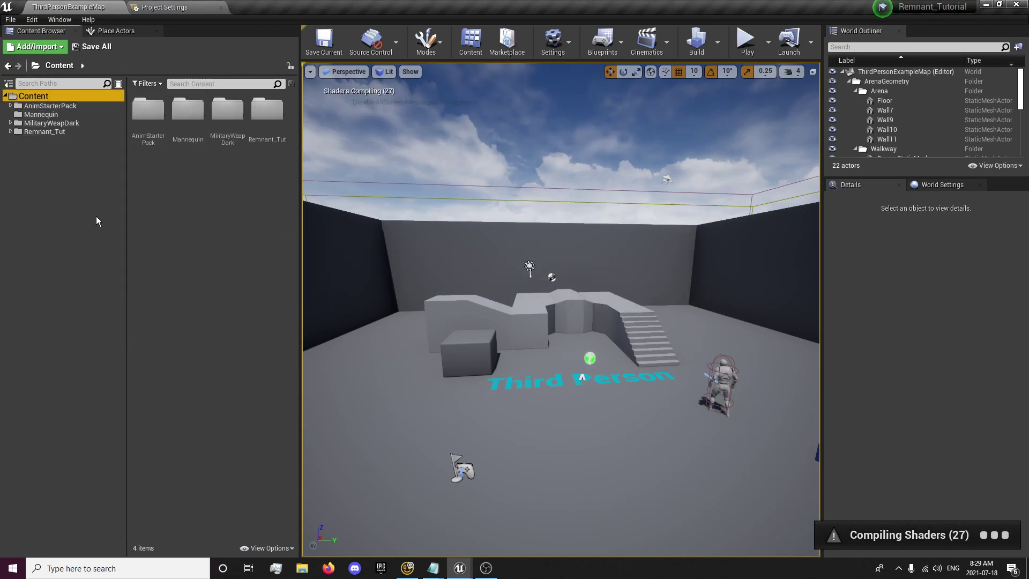
pyautogui.click(49, 116)
pyautogui.press('Delete')
pyautogui.click(78, 141)
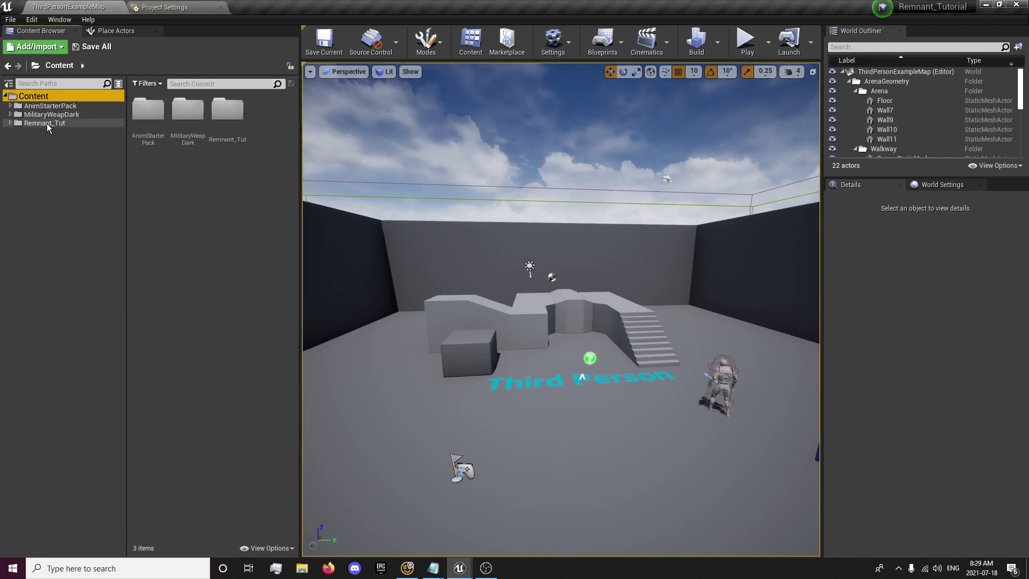
# Create a new folder named Meshes inside the Remnant_Tut folder.
pyautogui.click(47, 123)
pyautogui.doubleClick(234, 128)
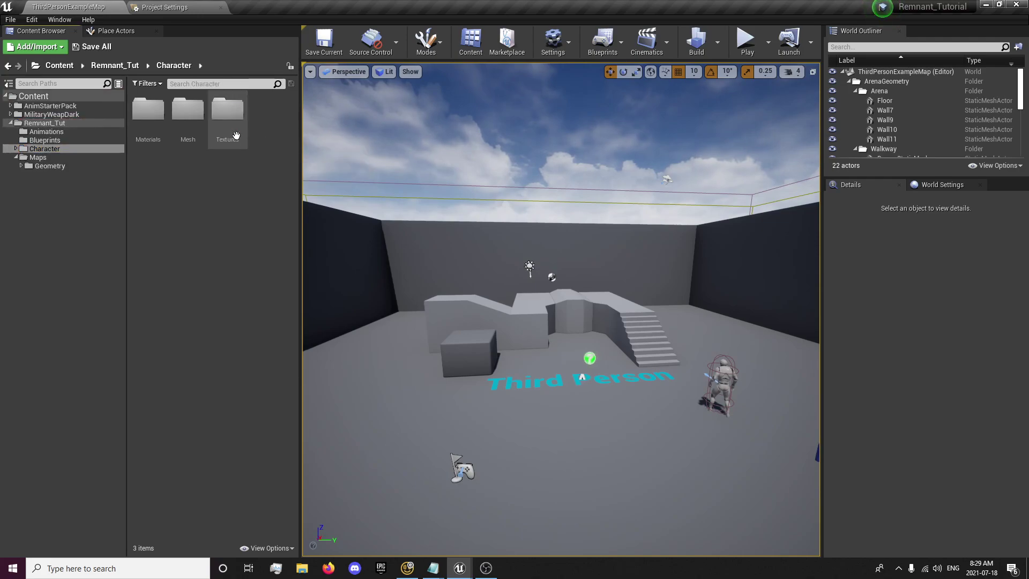
pyautogui.click(126, 67)
pyautogui.rightClick(188, 184)
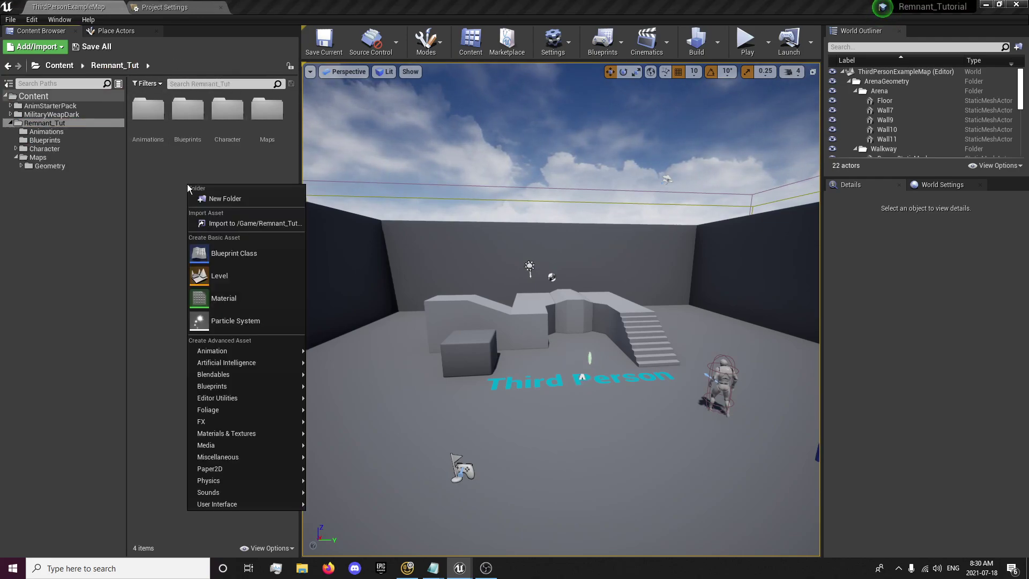
pyautogui.click(208, 197)
pyautogui.write('Meshes')
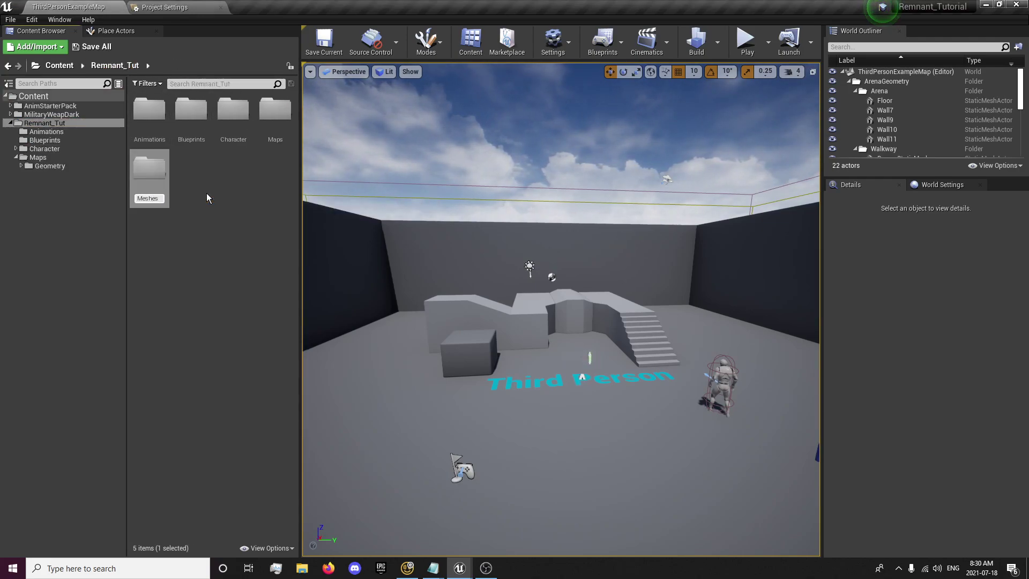
pyautogui.press('Return')
# Move the Character folder into the Meshes folder of Remnant_Tut.
pyautogui.moveTo(233, 115); pyautogui.dragTo(149, 179)
pyautogui.click(166, 194)
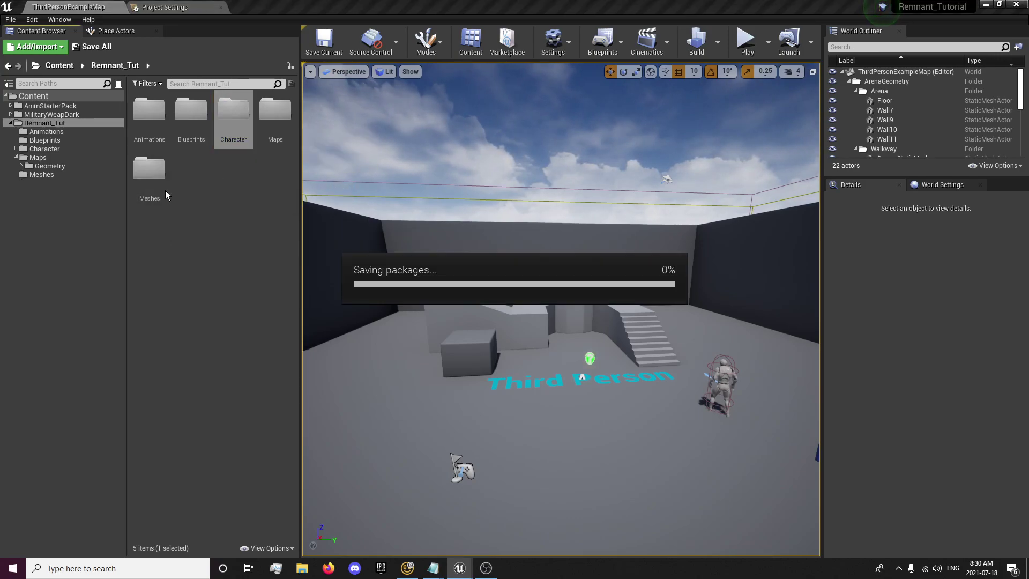
# Fix up the redirectors in the Content folder.
pyautogui.click(49, 95)
pyautogui.rightClick(50, 96)
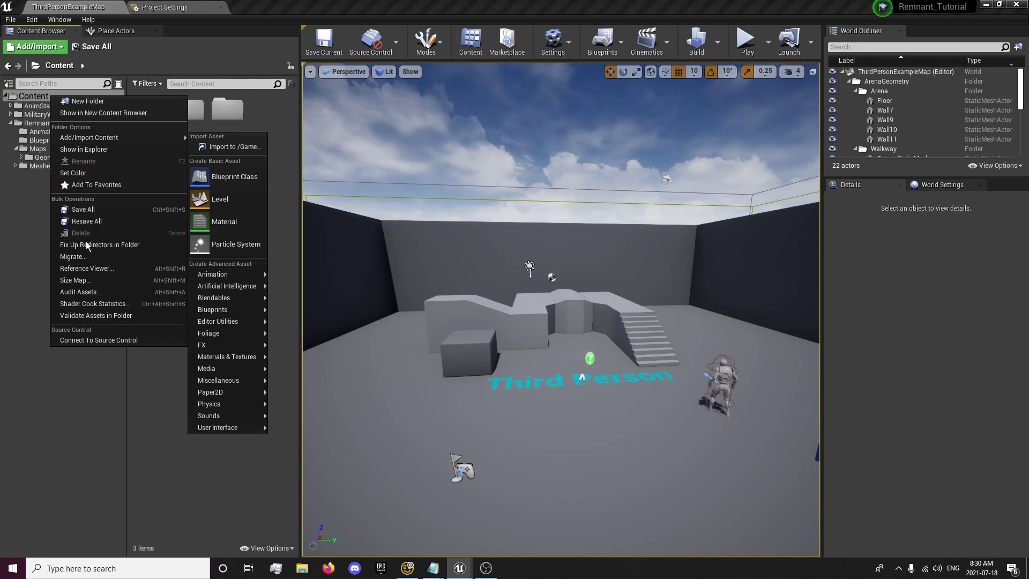
pyautogui.click(83, 244)
# Create a Characters folder inside Remnant_Tut's Blueprints folder and move the ThirdPersonCharacter blueprint into it.
pyautogui.click(50, 126)
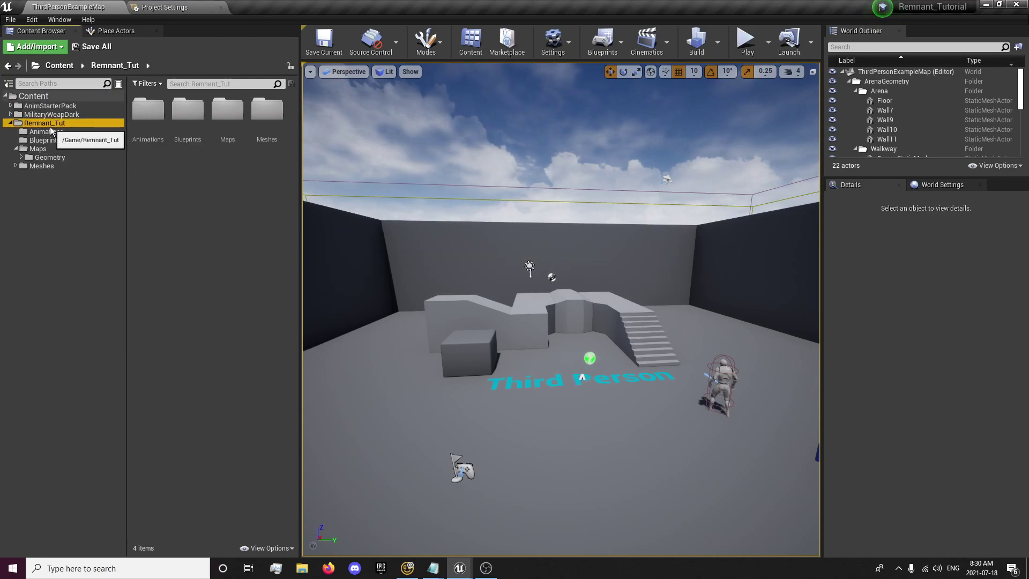
pyautogui.doubleClick(188, 110)
pyautogui.rightClick(198, 192)
pyautogui.click(220, 206)
pyautogui.write('Characters')
pyautogui.press('Return')
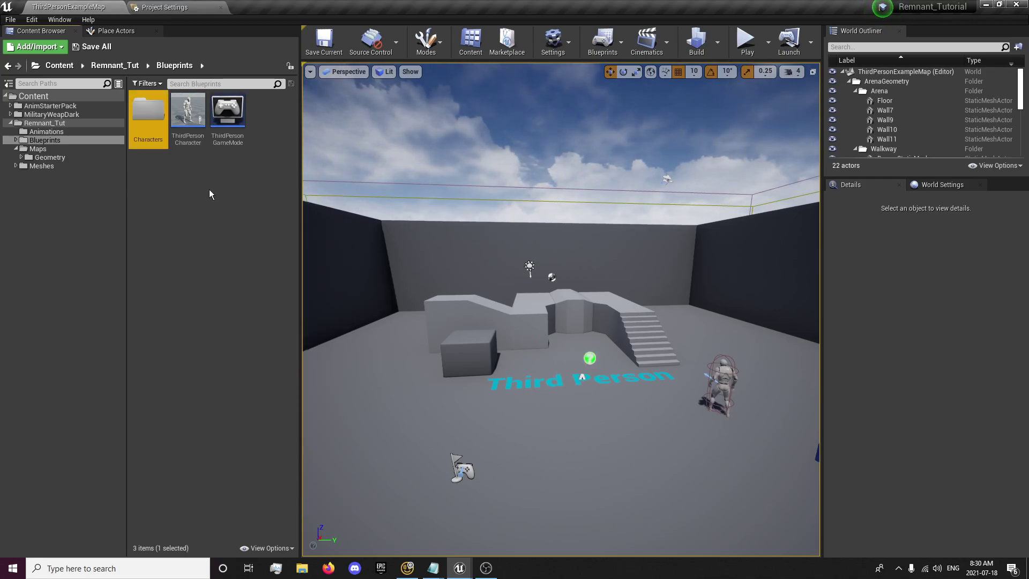
pyautogui.moveTo(188, 110); pyautogui.dragTo(155, 138)
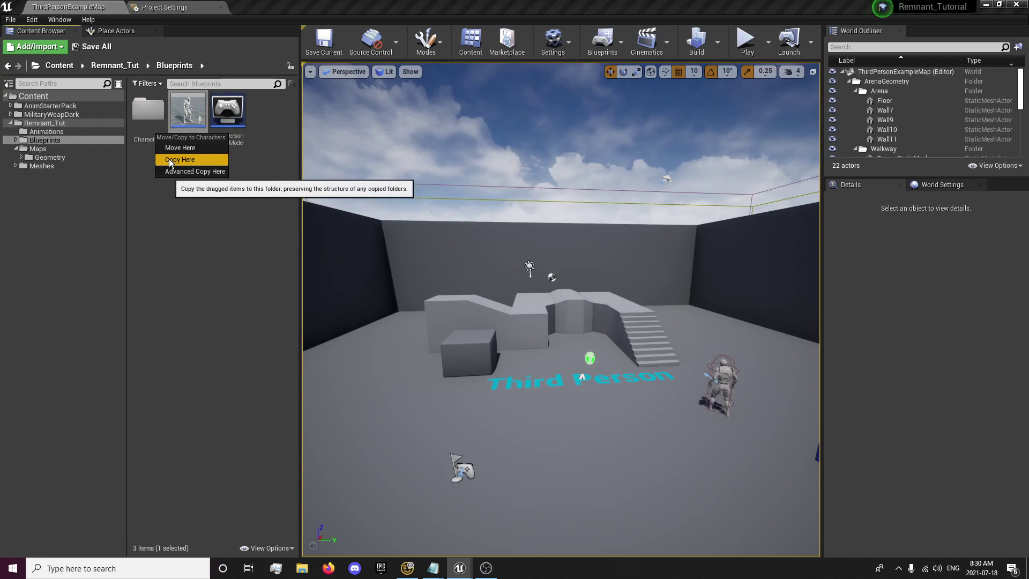
pyautogui.click(169, 150)
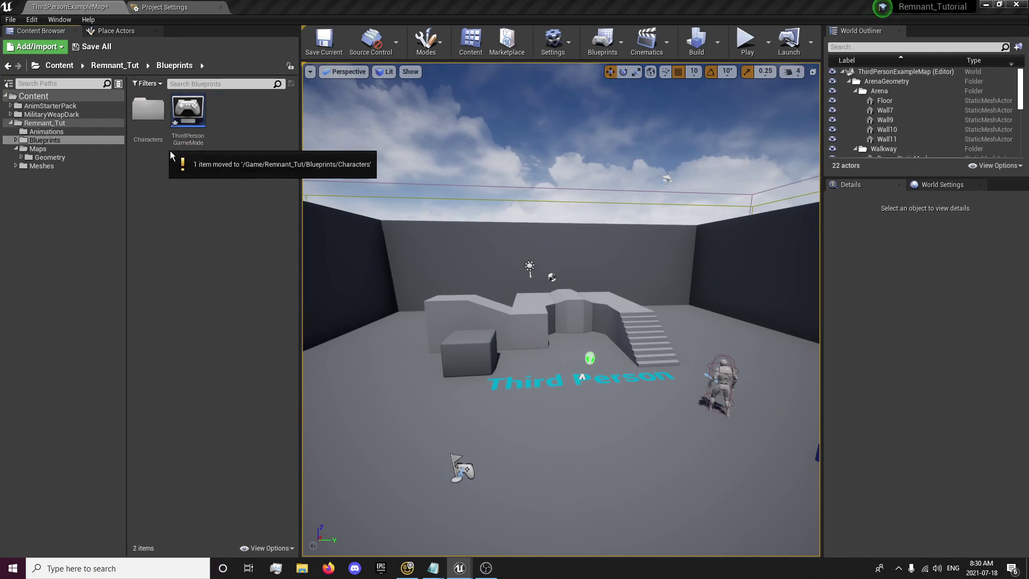
# Create a second subfolder named GameModes inside the Blueprints folder.
pyautogui.rightClick(165, 198)
pyautogui.click(188, 212)
pyautogui.write('GameModes')
pyautogui.press('Return')
# Move the ThirdPersonGameMode blueprint into the GameModes folder and fix up the redirectors in the Content folder.
pyautogui.moveTo(227, 114); pyautogui.dragTo(188, 141)
pyautogui.click(201, 157)
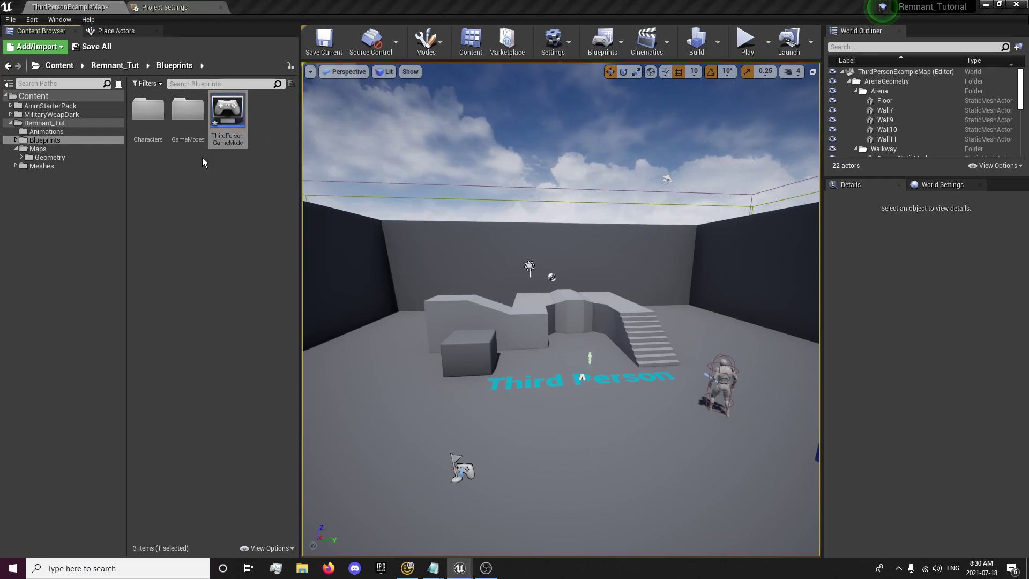
pyautogui.rightClick(17, 96)
pyautogui.click(55, 215)
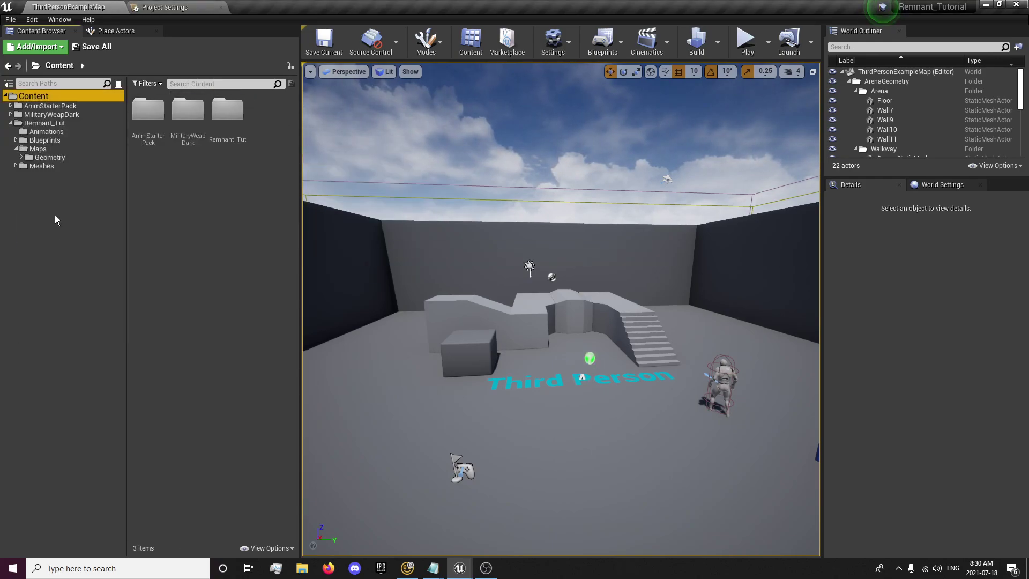
# Rename the ThirdPersonCharacter blueprint in the Blueprints/Characters folder as BP_MasterCharacter.
pyautogui.click(44, 123)
pyautogui.click(183, 137)
pyautogui.doubleClick(184, 138)
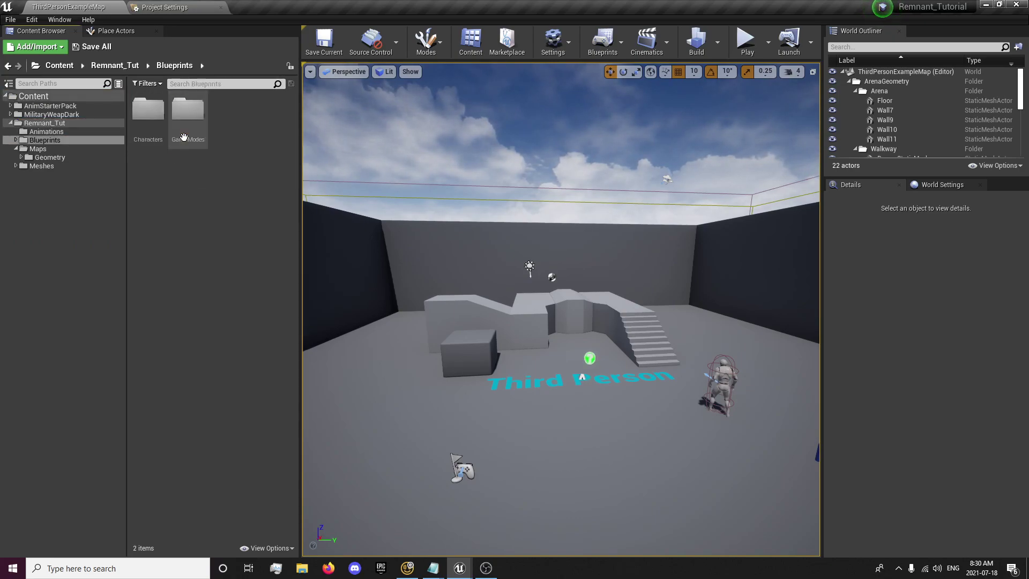
pyautogui.doubleClick(150, 131)
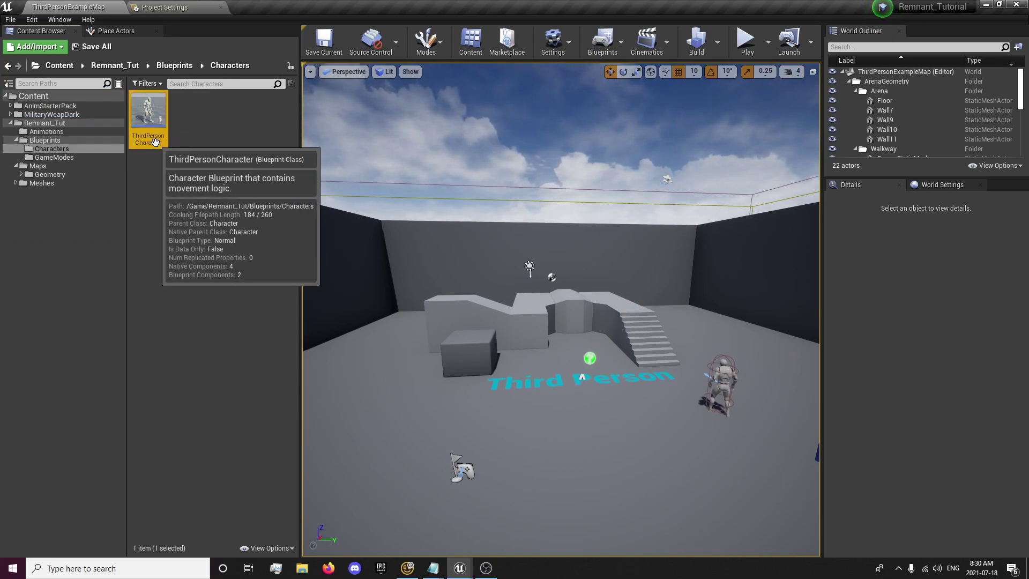
pyautogui.click(155, 142)
pyautogui.write('BP_MasterCha')
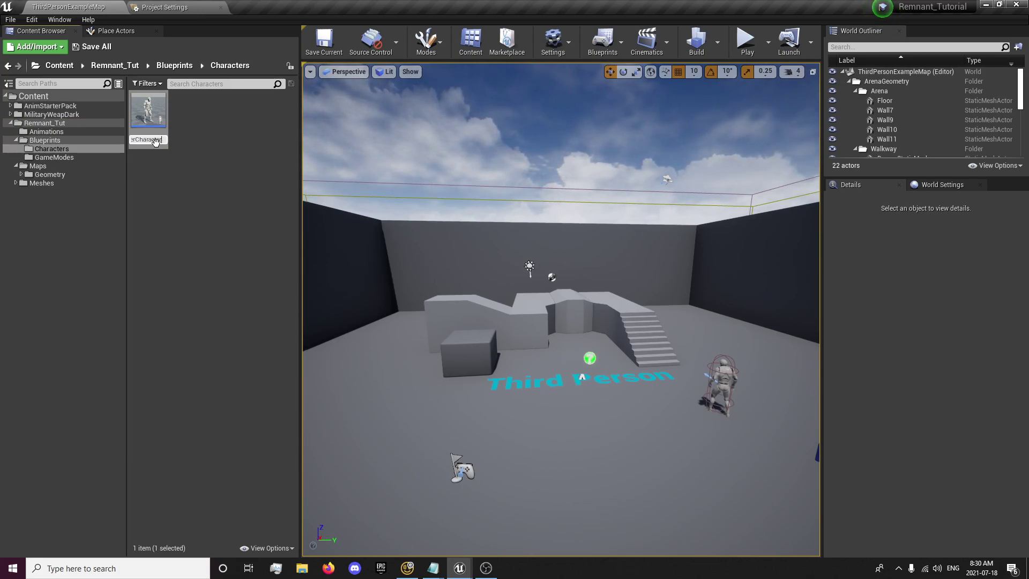
pyautogui.write('racter')
pyautogui.press('Return')
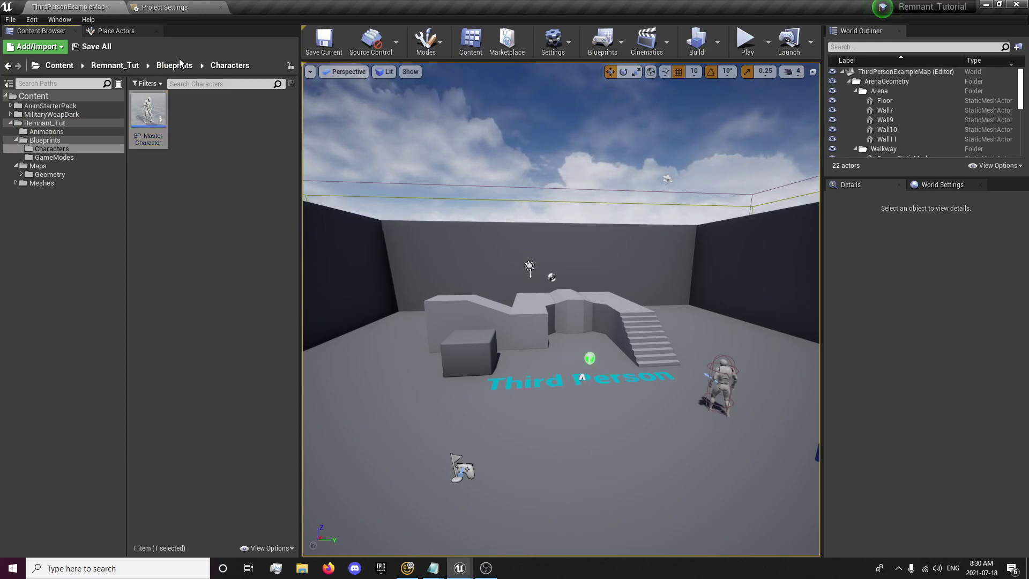
# Rename the ThirdPersonGameMode blueprint in the Blueprints/GameModes folder as GM_Remnant.
pyautogui.click(176, 64)
pyautogui.click(188, 110)
pyautogui.doubleClick(188, 109)
pyautogui.click(148, 112)
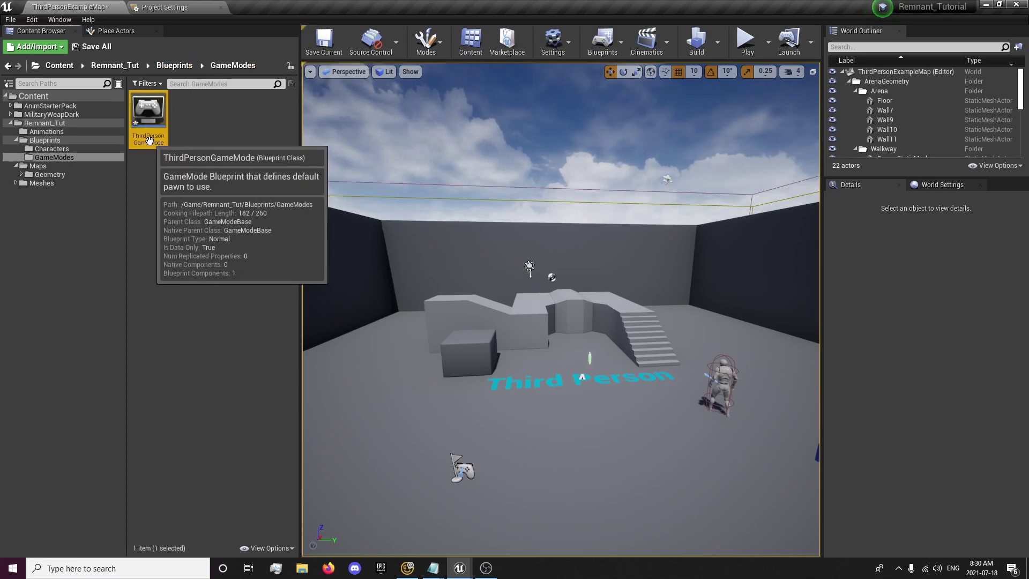
pyautogui.press('F2')
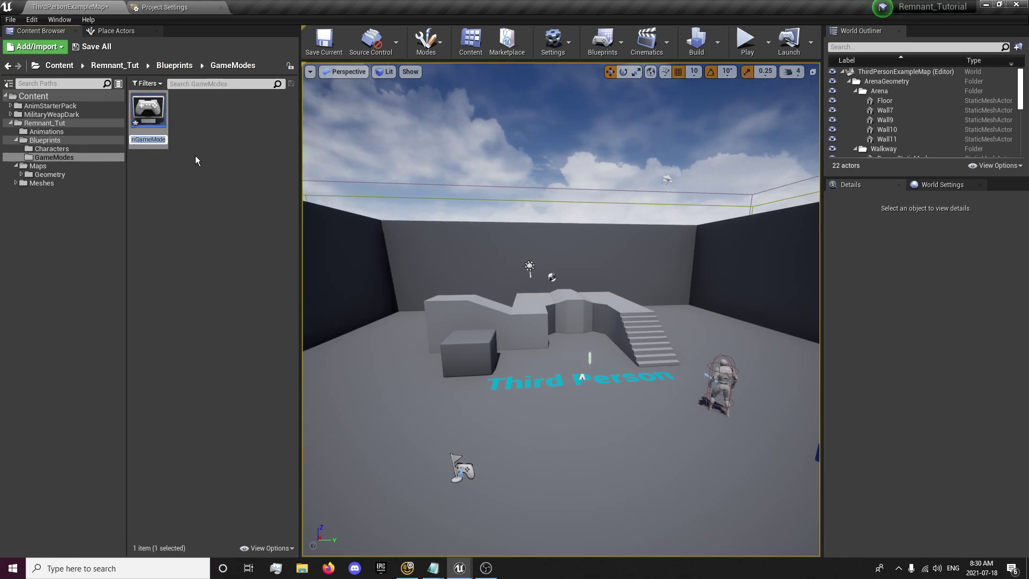
pyautogui.write('T')
pyautogui.press('BackSpace')
pyautogui.write('GM_')
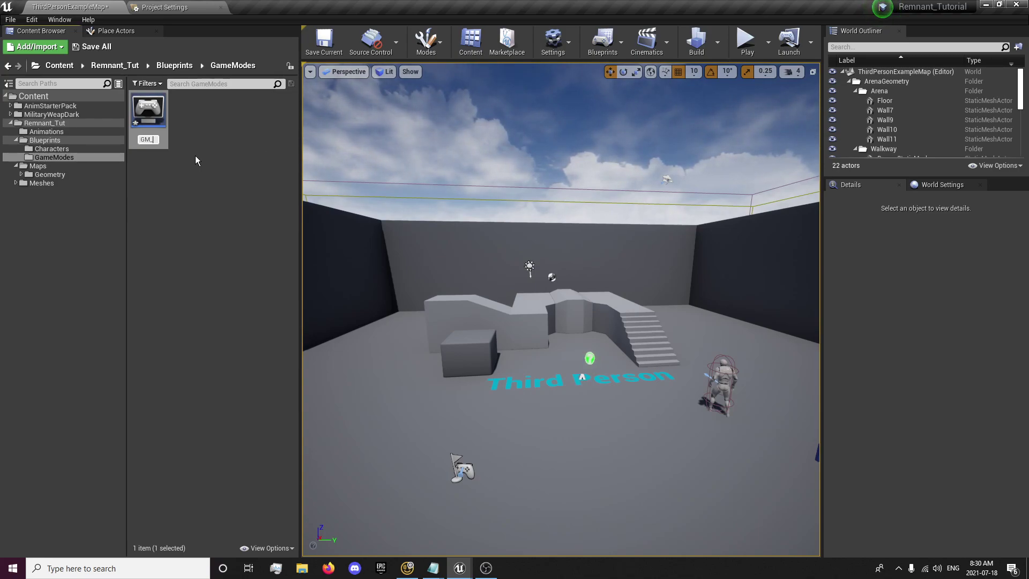
pyautogui.write('TP')
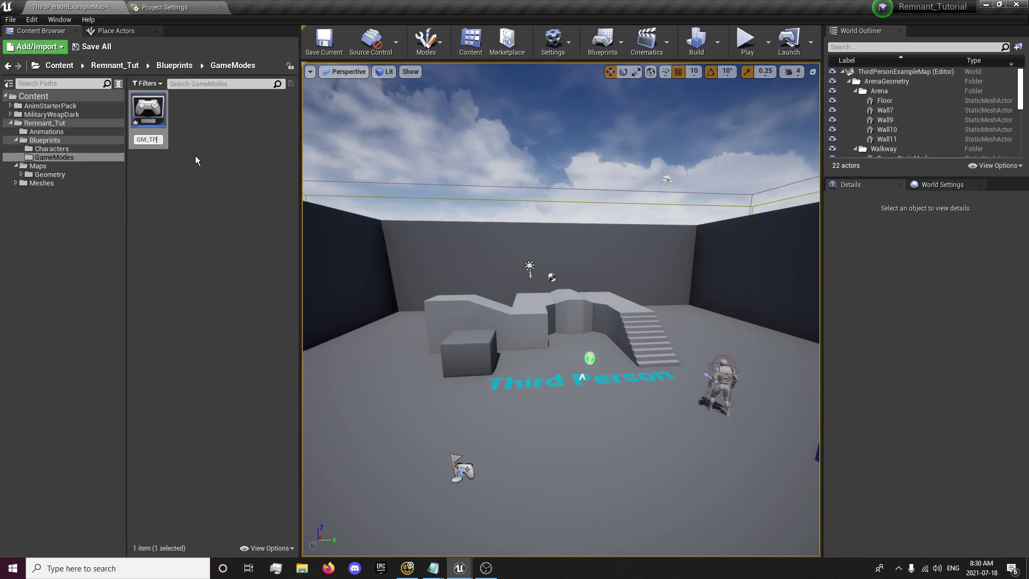
pyautogui.press('BackSpace')
pyautogui.press('BackSpace')
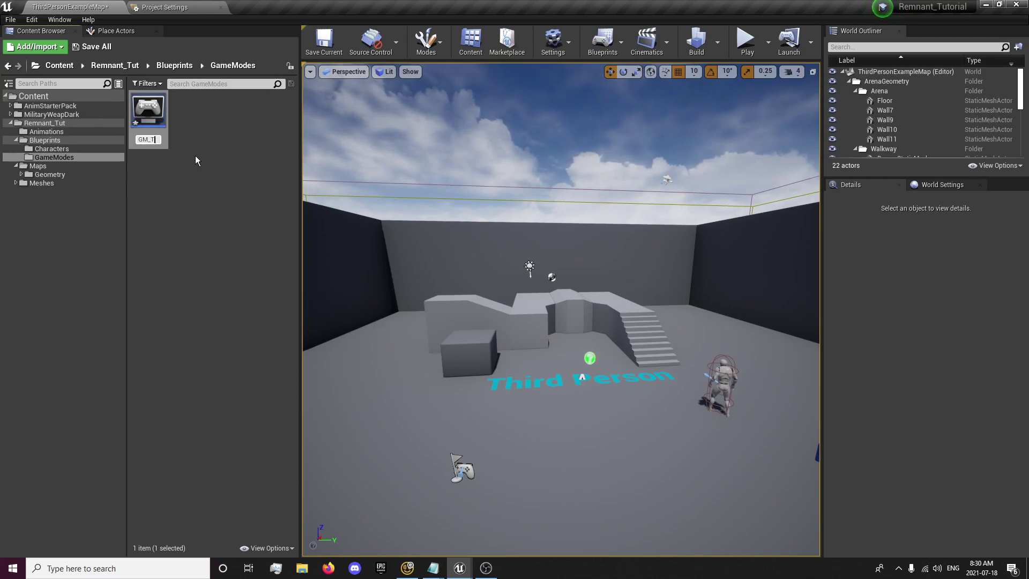
pyautogui.write('REM_')
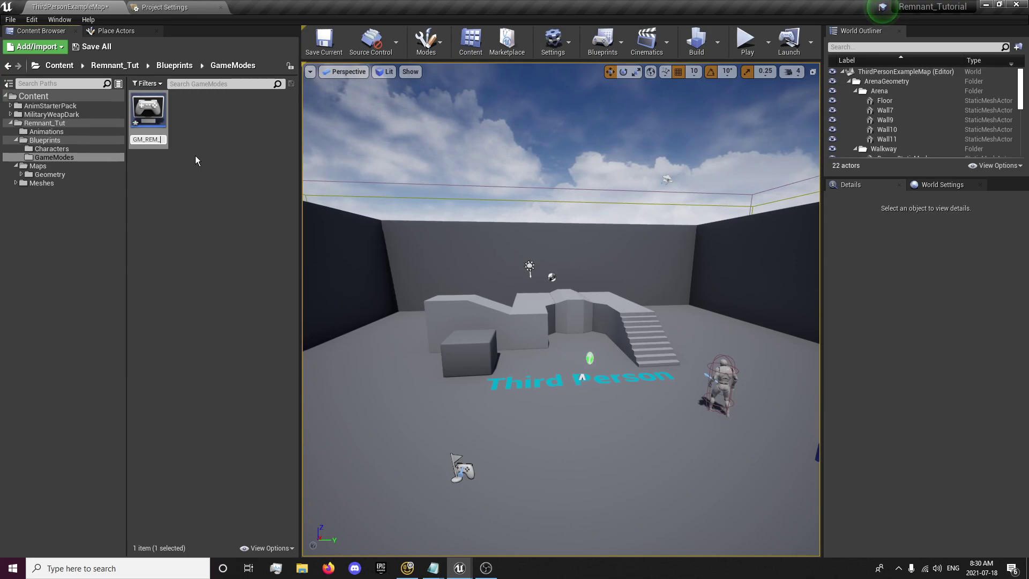
pyautogui.press('BackSpace')
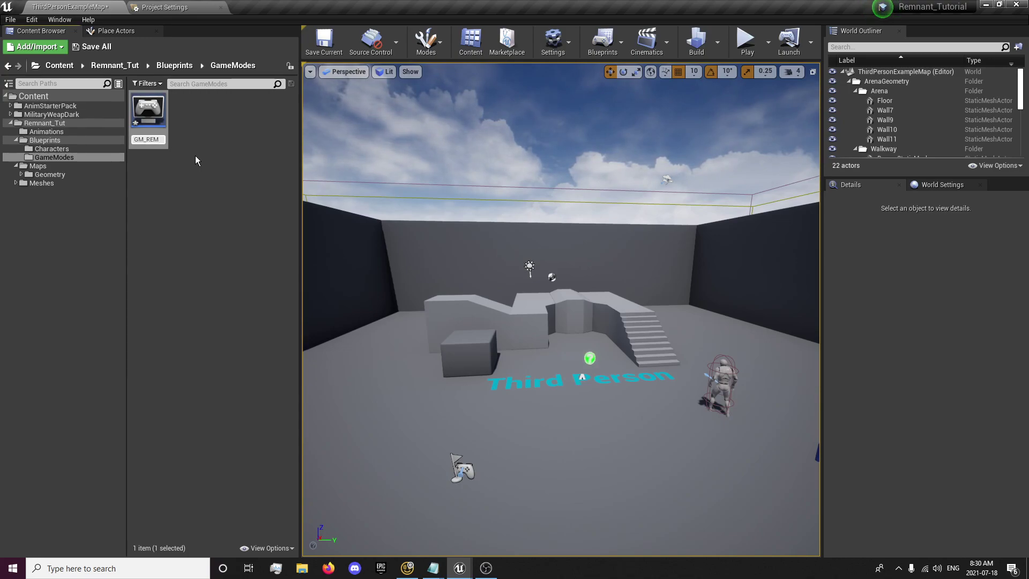
pyautogui.press('BackSpace')
pyautogui.press('BackSpace')
pyautogui.write('emnant')
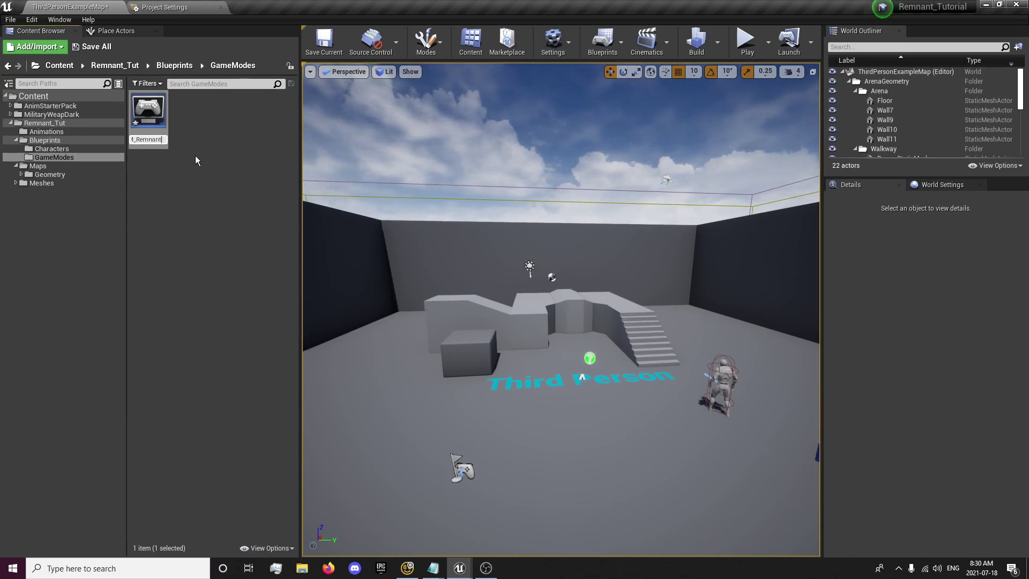
pyautogui.press('Return')
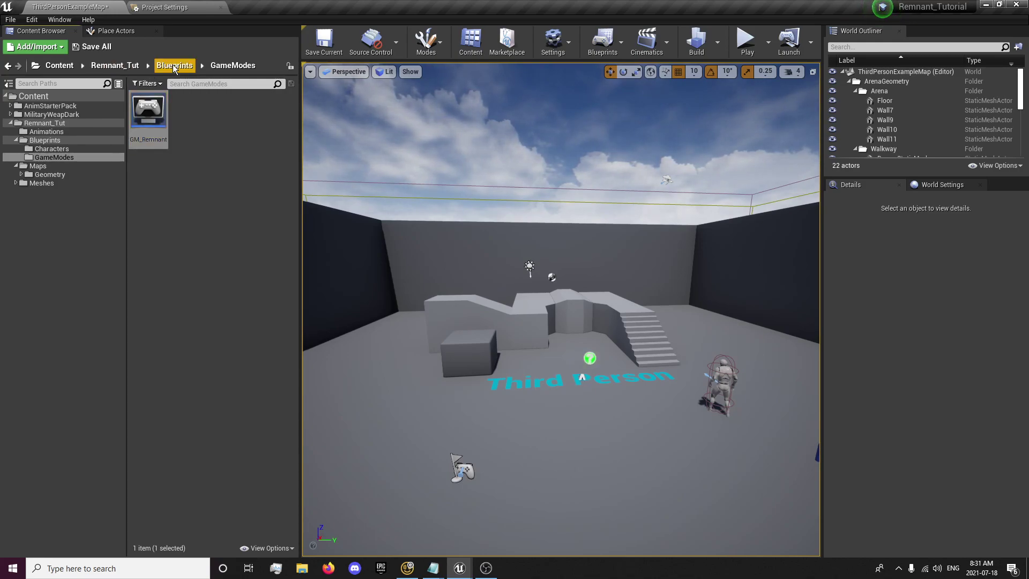
# Create a new folder named Default inside Remnant_Tut's Animations folder.
pyautogui.click(173, 64)
pyautogui.click(105, 68)
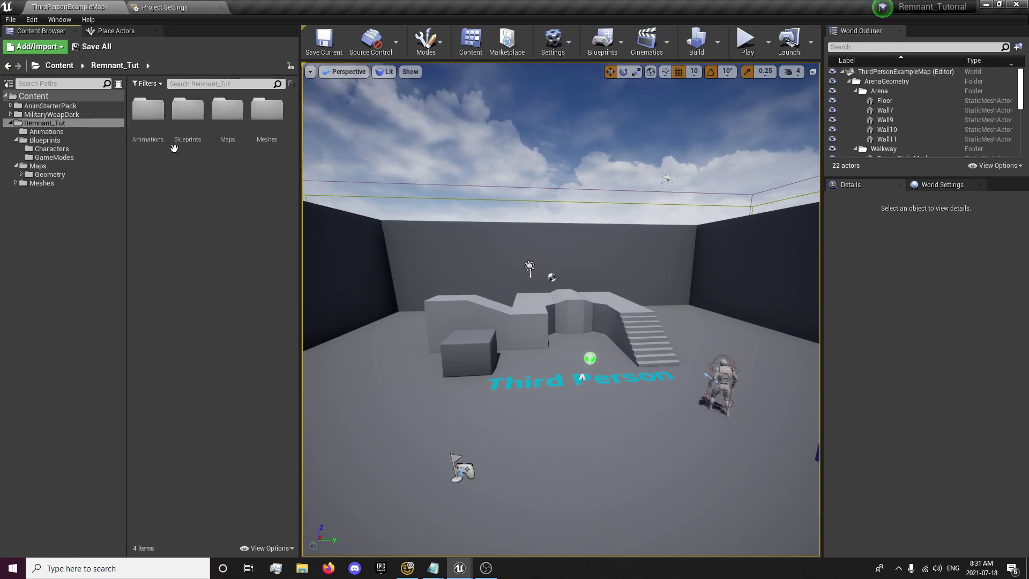
pyautogui.doubleClick(148, 110)
pyautogui.rightClick(237, 256)
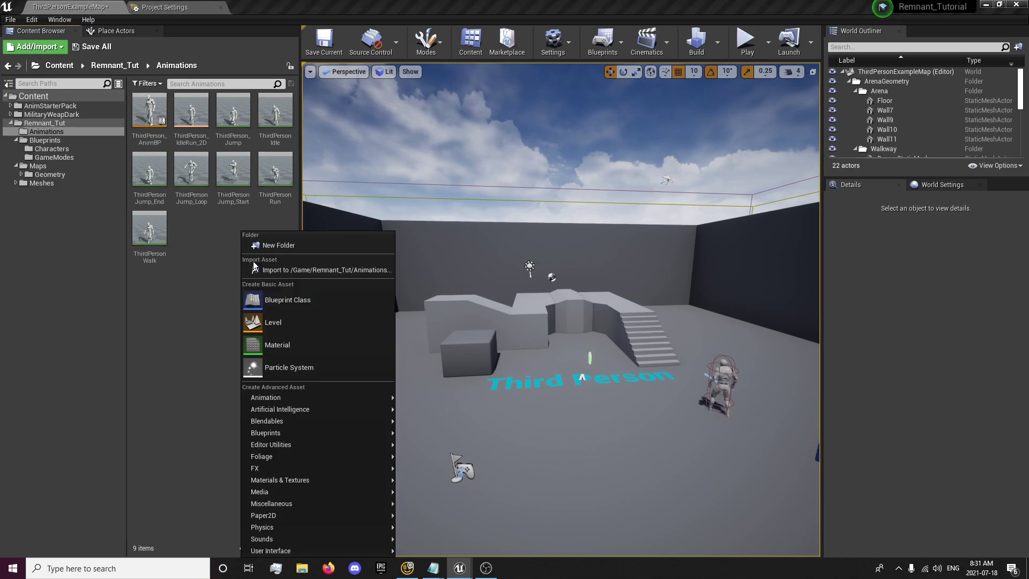
pyautogui.click(275, 245)
pyautogui.write('Default')
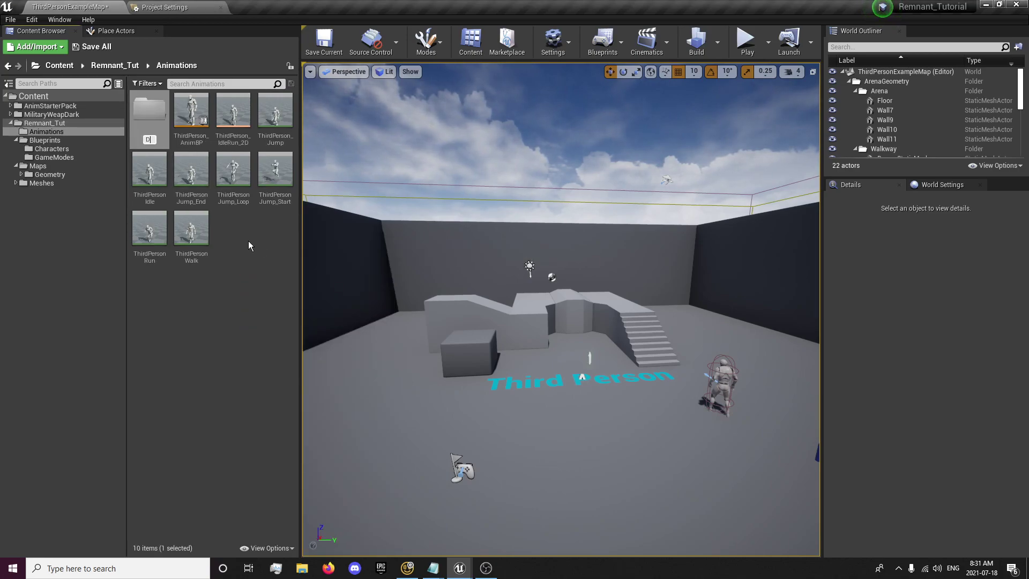
pyautogui.press('Return')
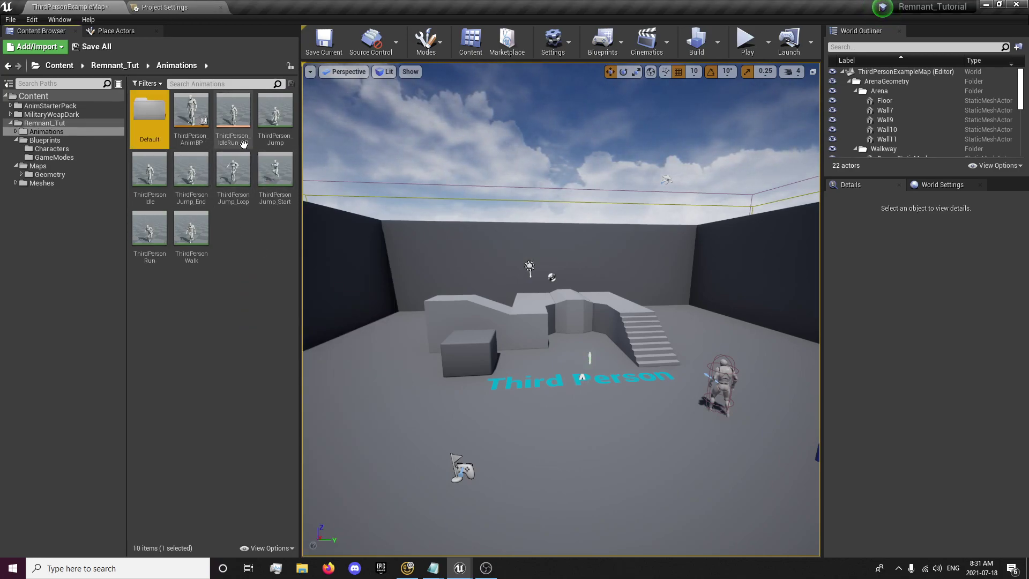
# Move all the animation assets from ThirdPerson_IdleRun_2D through ThirdPersonWalk into the Default folder, leaving out ThirdPerson_AnimBP.
pyautogui.click(233, 113)
pyautogui.keyDown('shift'); pyautogui.click(192, 227); pyautogui.keyUp('shift')
pyautogui.moveTo(231, 186); pyautogui.dragTo(151, 138)
pyautogui.click(168, 154)
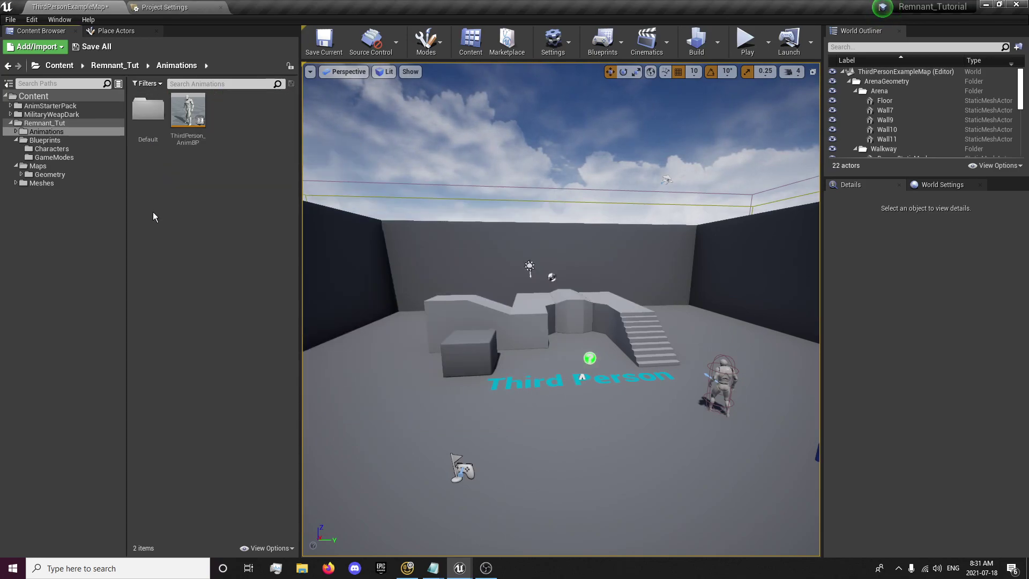
# Create a new folder named CharacterAnimations inside Remnant_Tut's Animations folder.
pyautogui.click(47, 123)
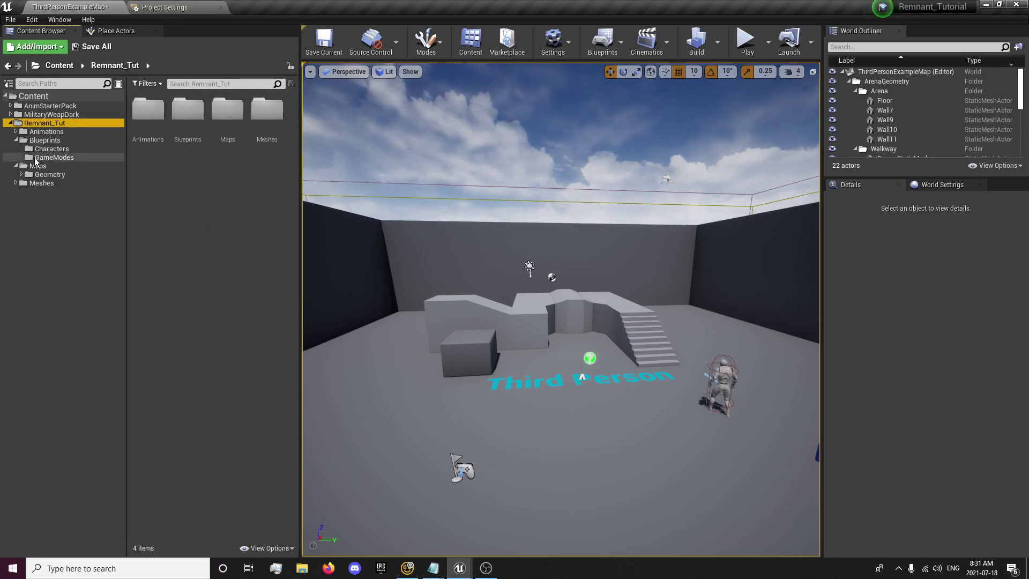
pyautogui.click(10, 123)
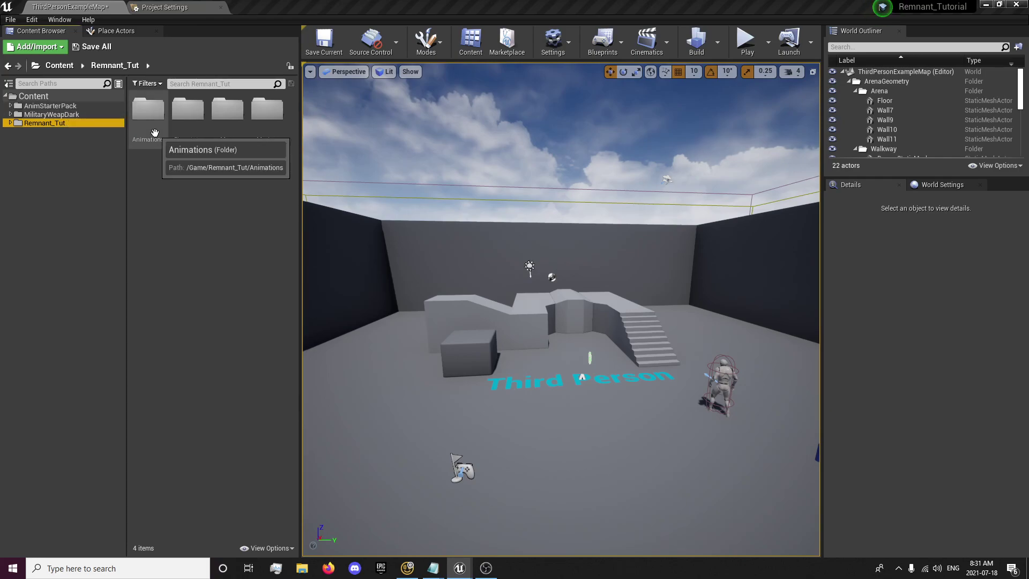
pyautogui.doubleClick(149, 112)
pyautogui.rightClick(203, 208)
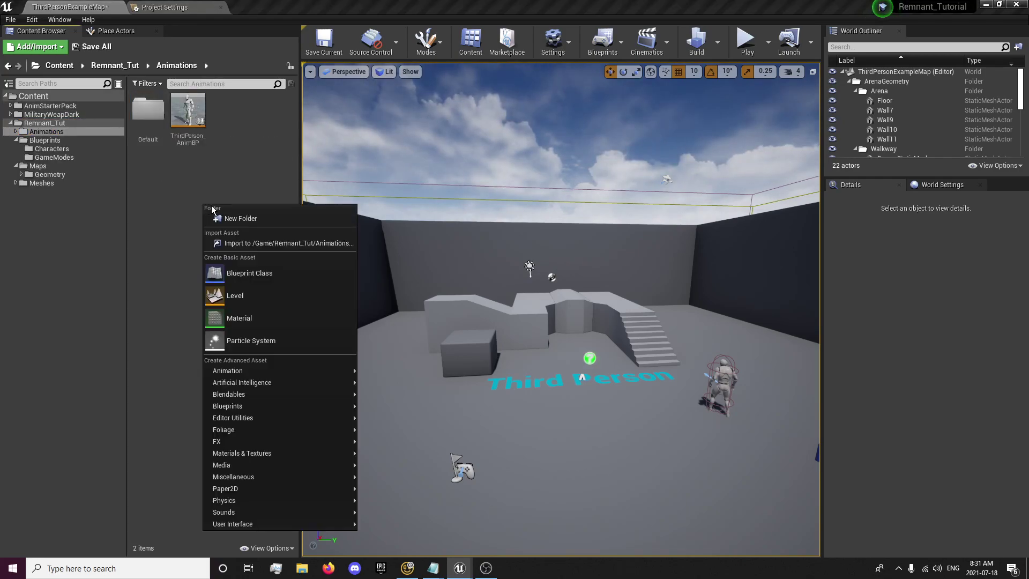
pyautogui.click(227, 219)
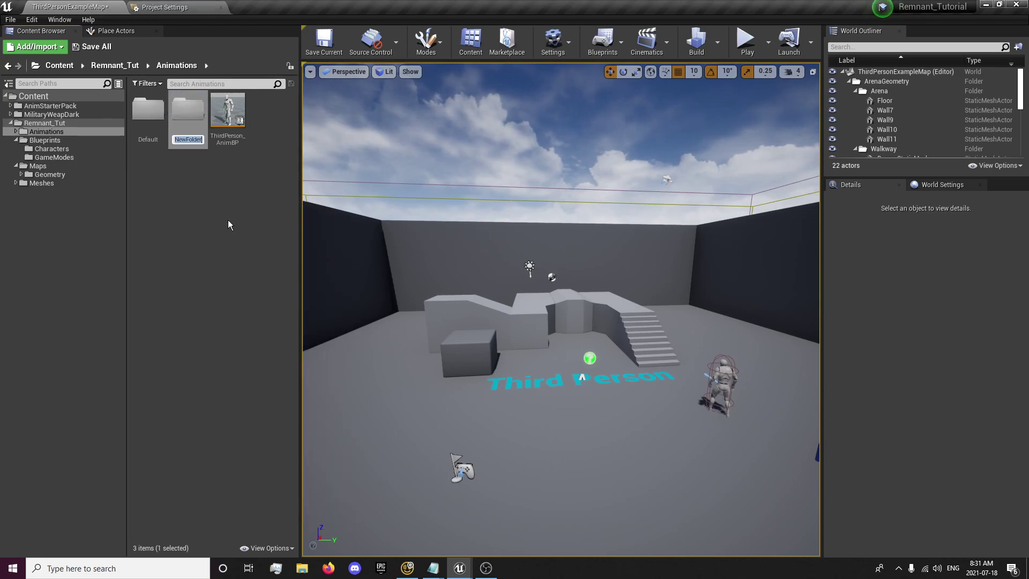
pyautogui.write('Character')
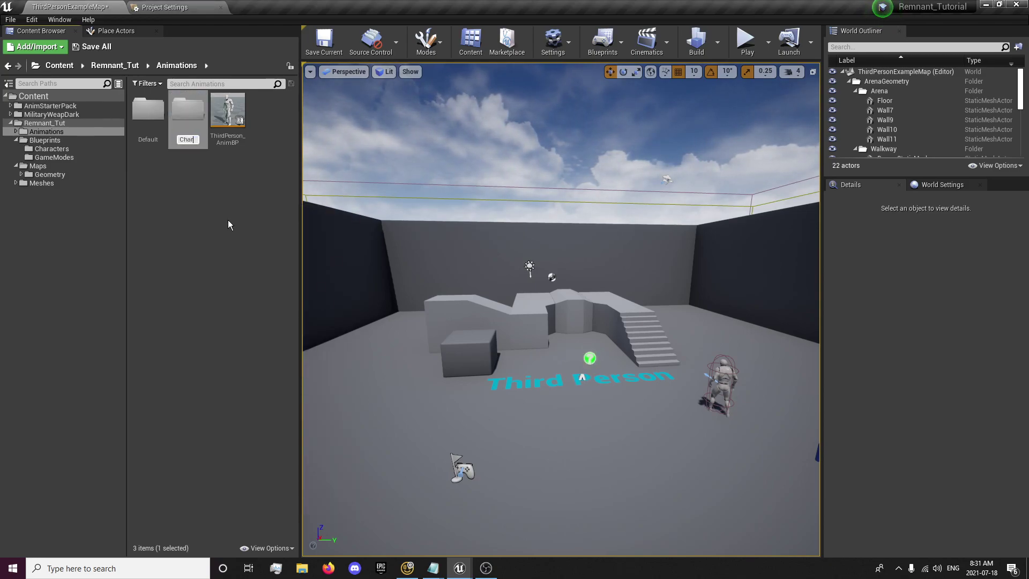
pyautogui.write('tio')
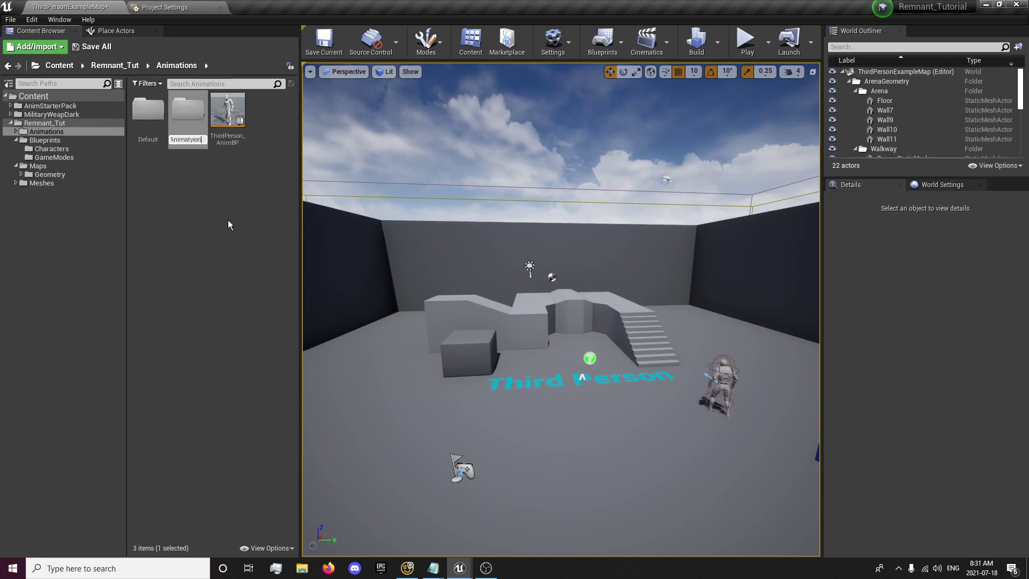
pyautogui.write('ns')
pyautogui.press('Return')
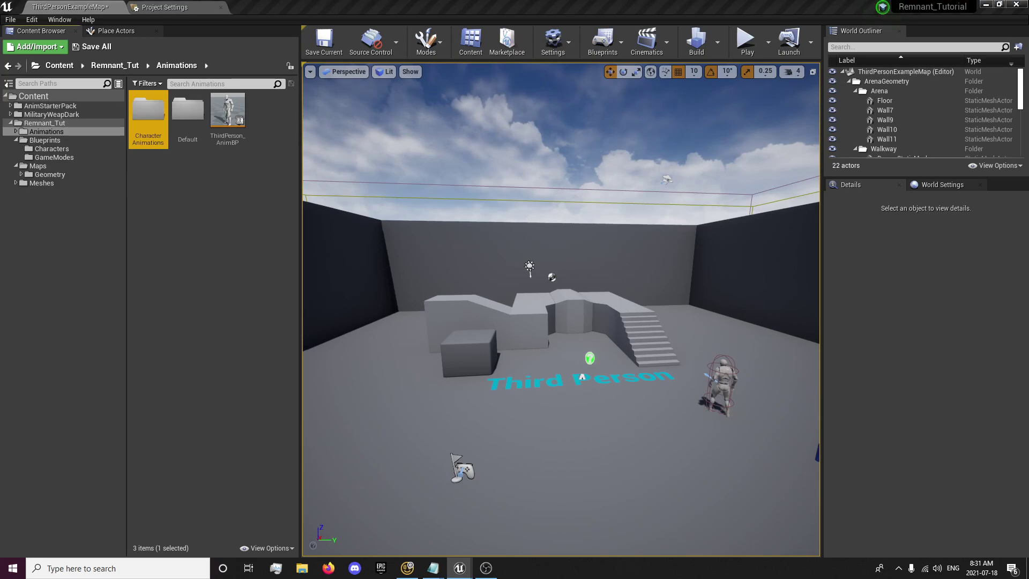
# Move the Default folder into the CharacterAnimations folder and fix up the redirectors in the Content folder.
pyautogui.doubleClick(152, 136)
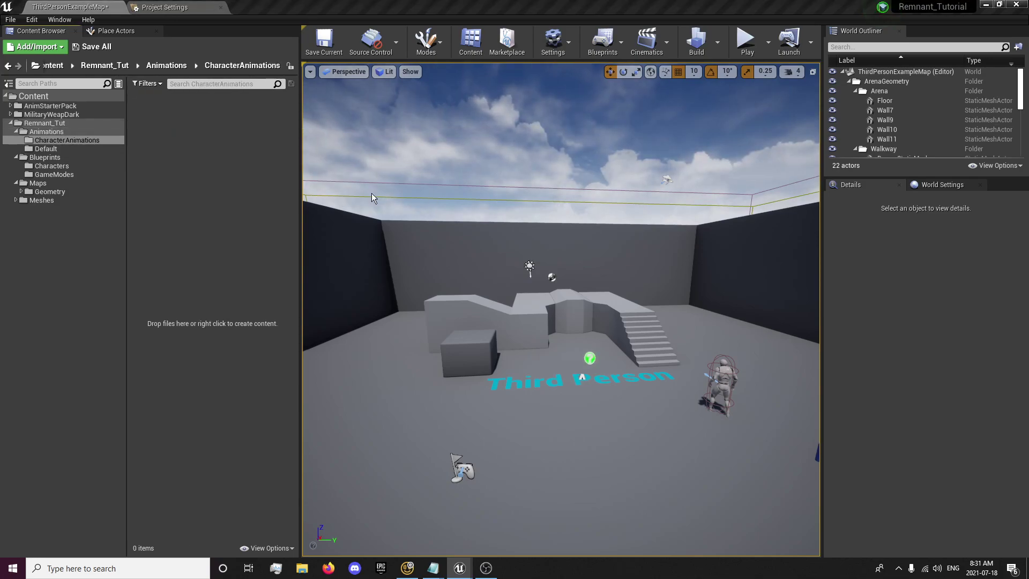
pyautogui.click(166, 66)
pyautogui.moveTo(228, 110); pyautogui.dragTo(156, 137)
pyautogui.click(171, 152)
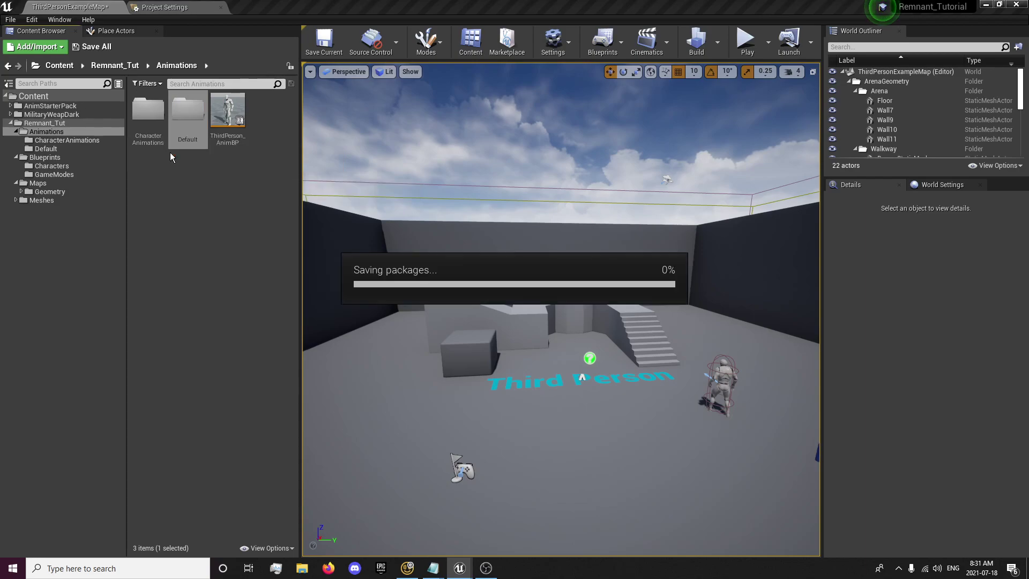
pyautogui.rightClick(33, 96)
pyautogui.click(89, 246)
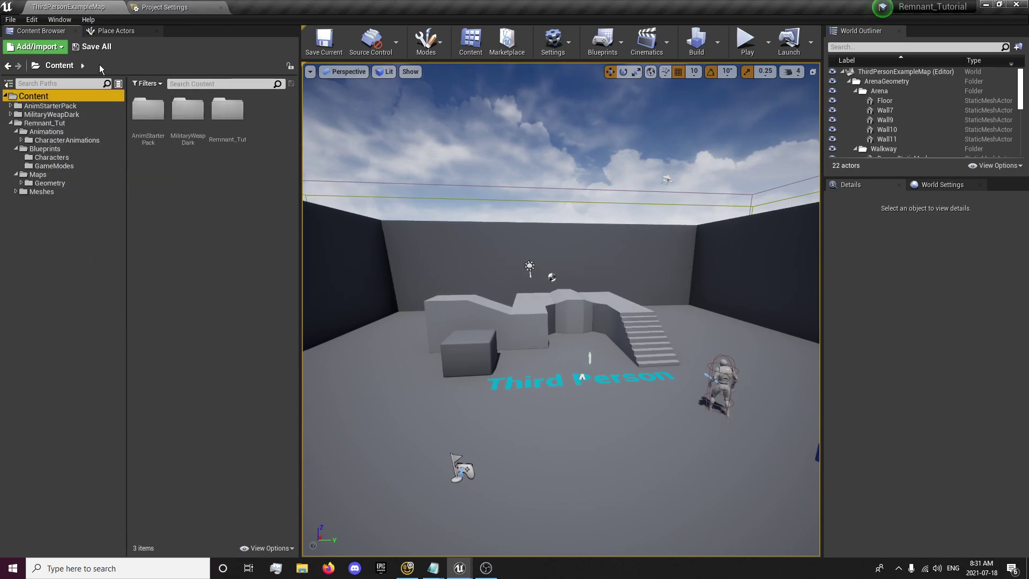
# Create a new folder named PistolAnimations inside Remnant_Tut's CharacterAnimations folder.
pyautogui.click(46, 132)
pyautogui.doubleClick(148, 112)
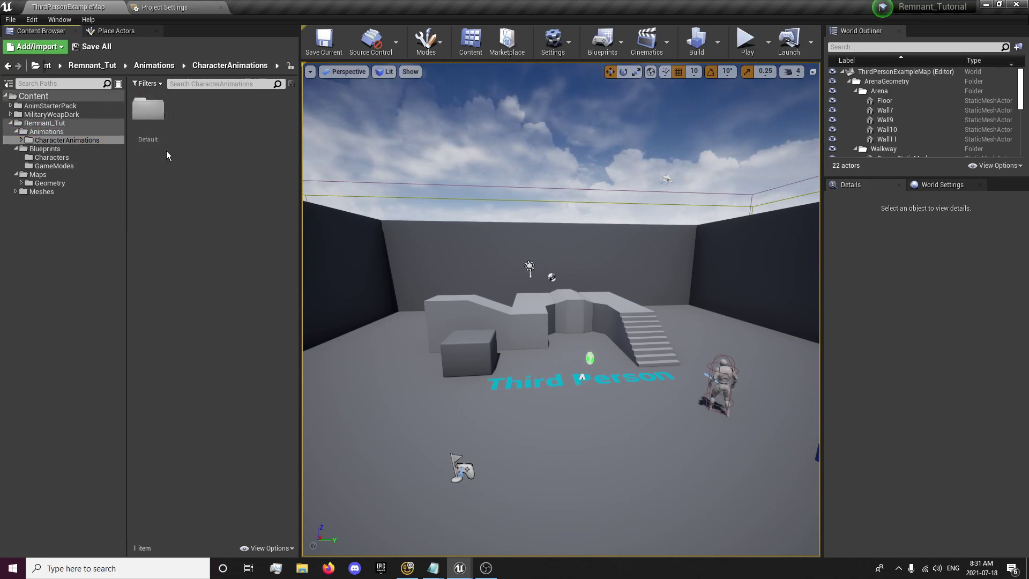
pyautogui.rightClick(226, 147)
pyautogui.click(256, 160)
pyautogui.write('PistolAnima')
pyautogui.write('tions')
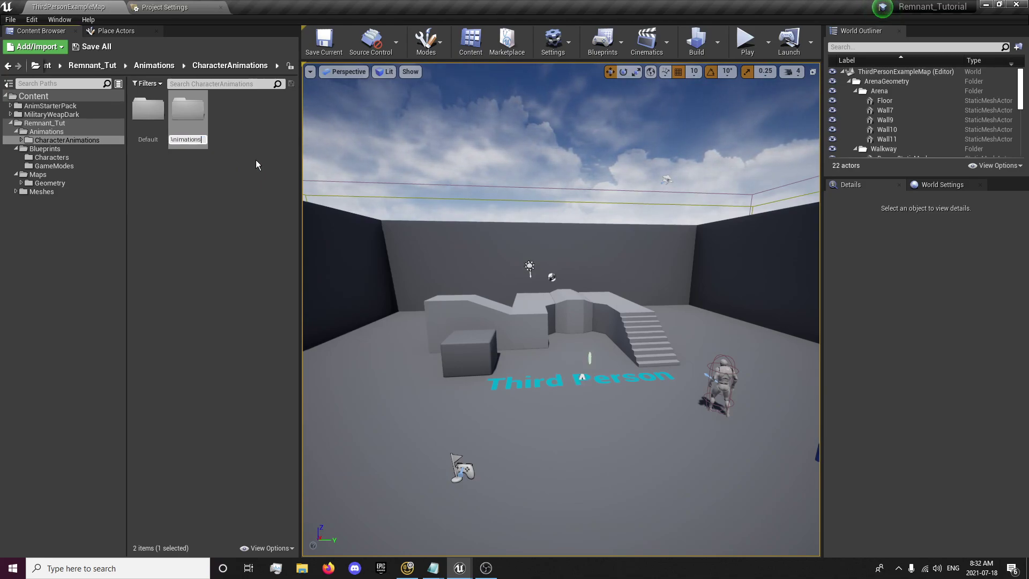
pyautogui.press('Return')
# Filter AnimStarterPack for pistol and move Equip_Pistol_Standing, Idle_Pistol and Reload_Pistol into the PistolAnimations folder.
pyautogui.click(76, 106)
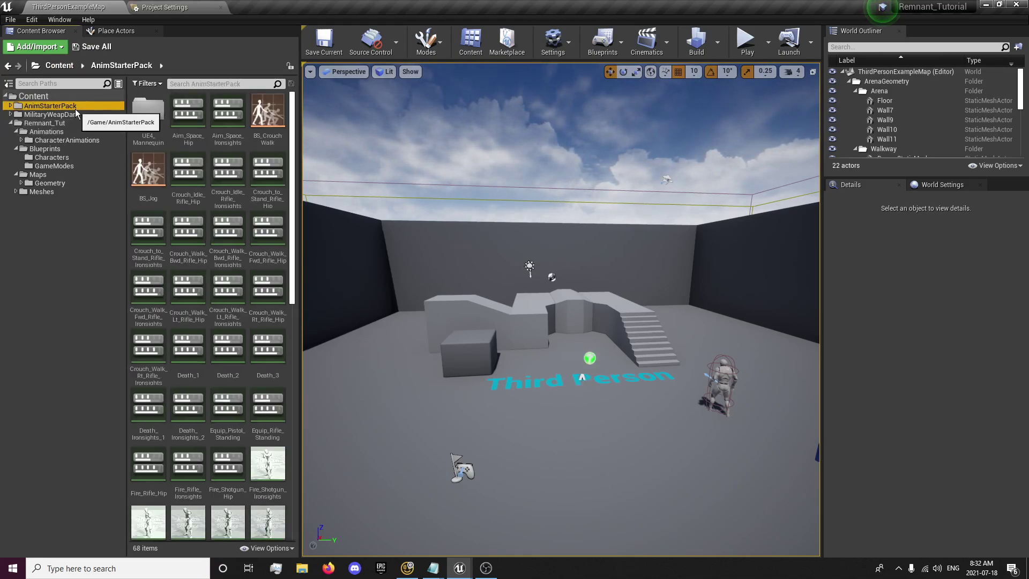
pyautogui.click(187, 84)
pyautogui.write('pisto')
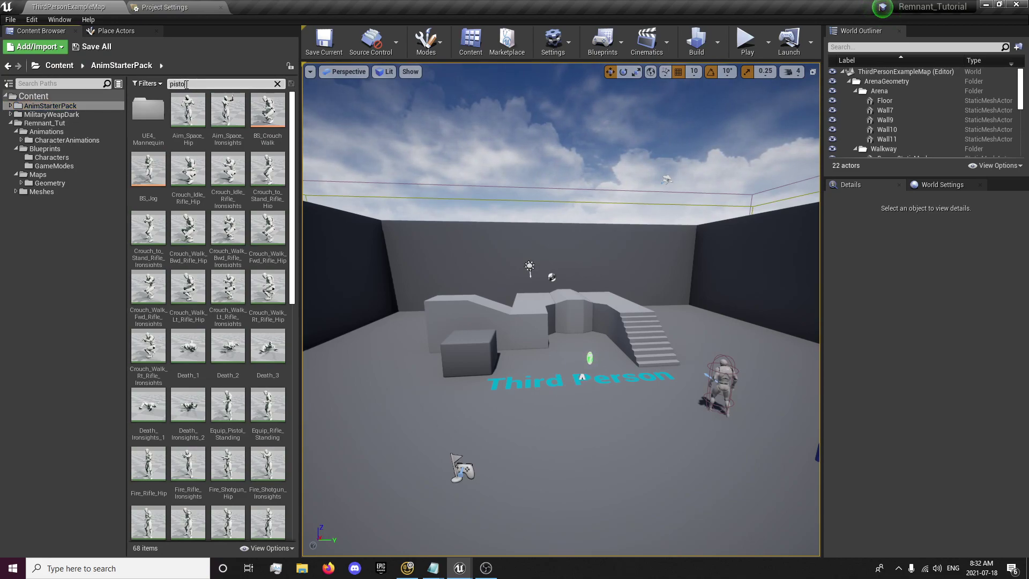
pyautogui.write('l')
pyautogui.click(144, 110)
pyautogui.keyDown('shift'); pyautogui.click(226, 127); pyautogui.keyUp('shift')
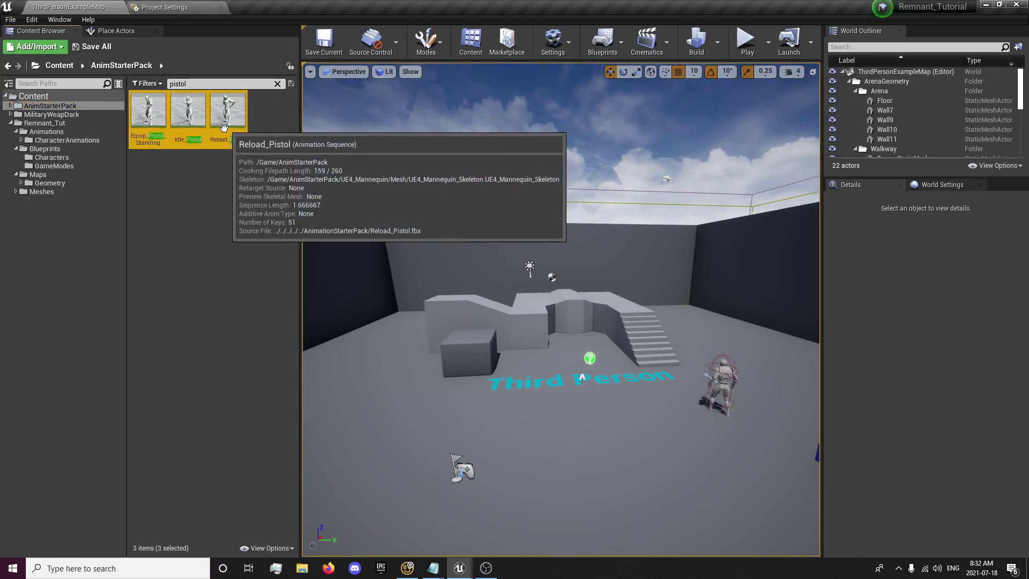
pyautogui.click(20, 141)
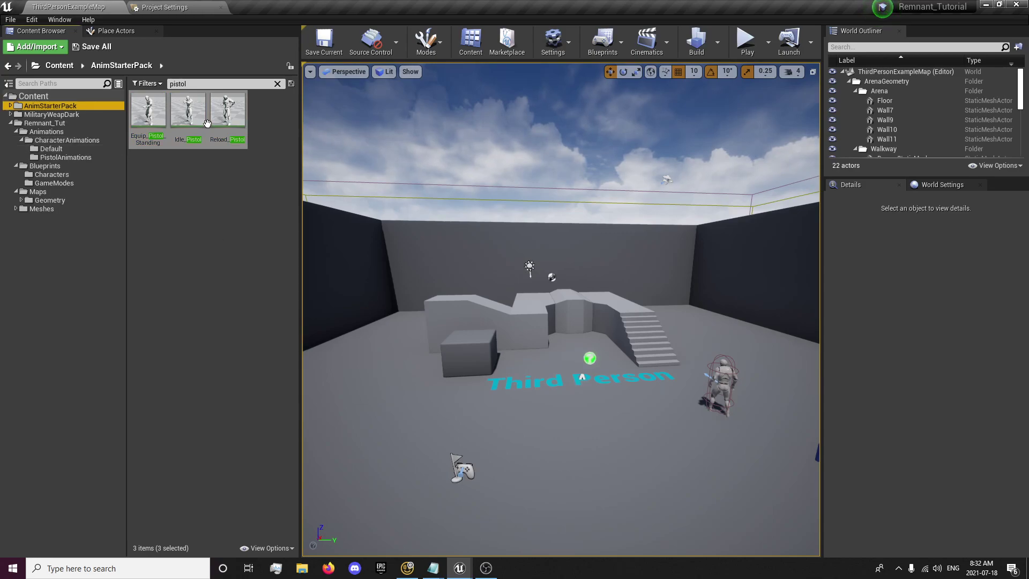
pyautogui.moveTo(207, 124); pyautogui.dragTo(74, 158)
pyautogui.click(98, 172)
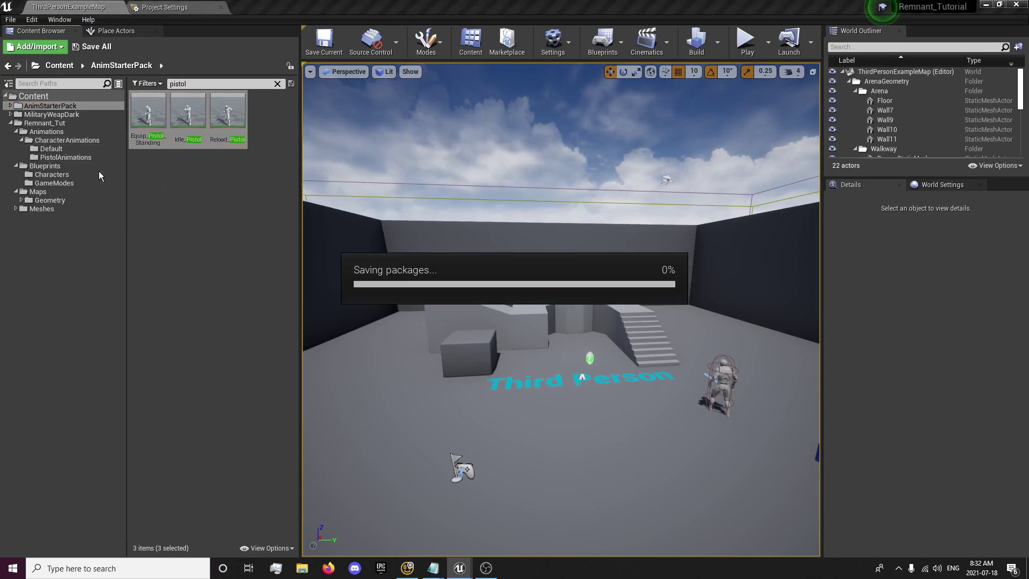
# Clear the asset search and create a new folder named RifleAnimations inside the CharacterAnimations folder.
pyautogui.click(43, 150)
pyautogui.click(53, 142)
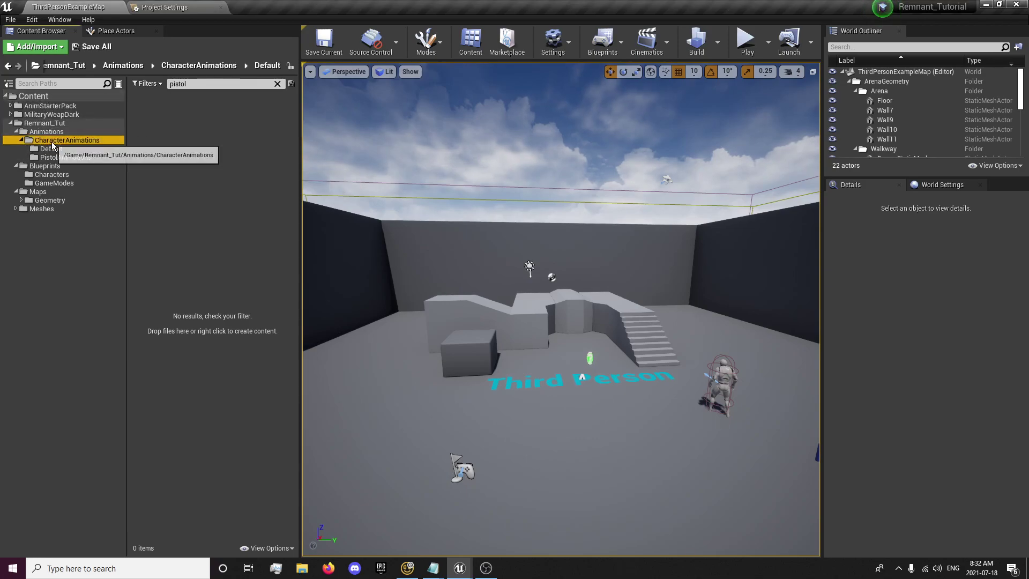
pyautogui.click(277, 84)
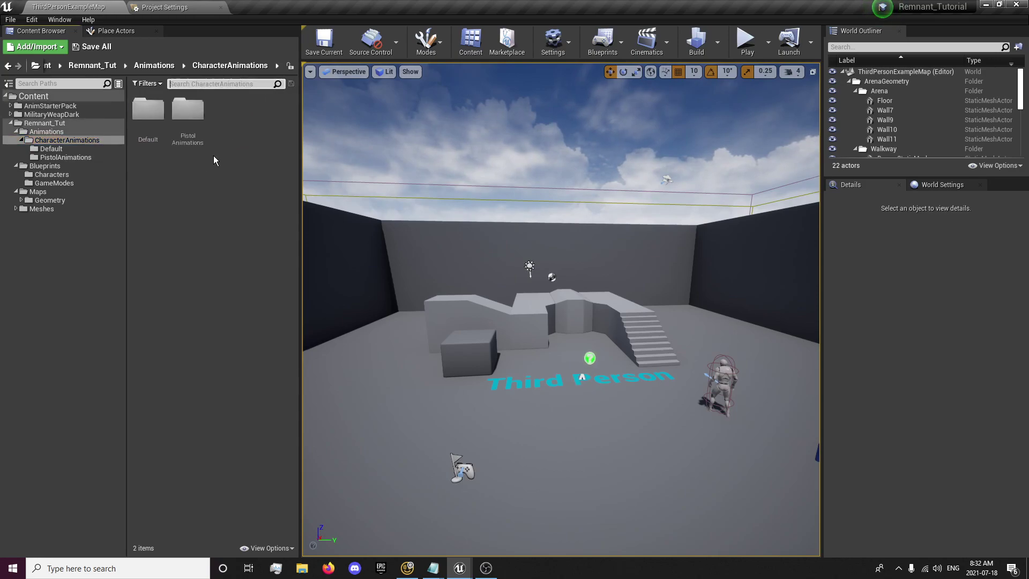
pyautogui.rightClick(202, 168)
pyautogui.click(231, 177)
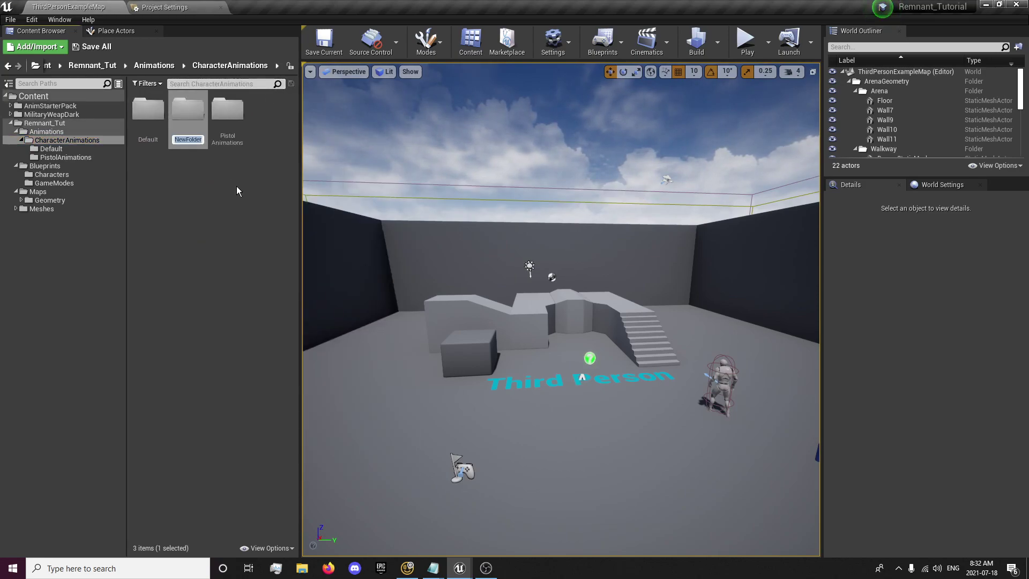
pyautogui.write('RifleAnimations')
pyautogui.press('Return')
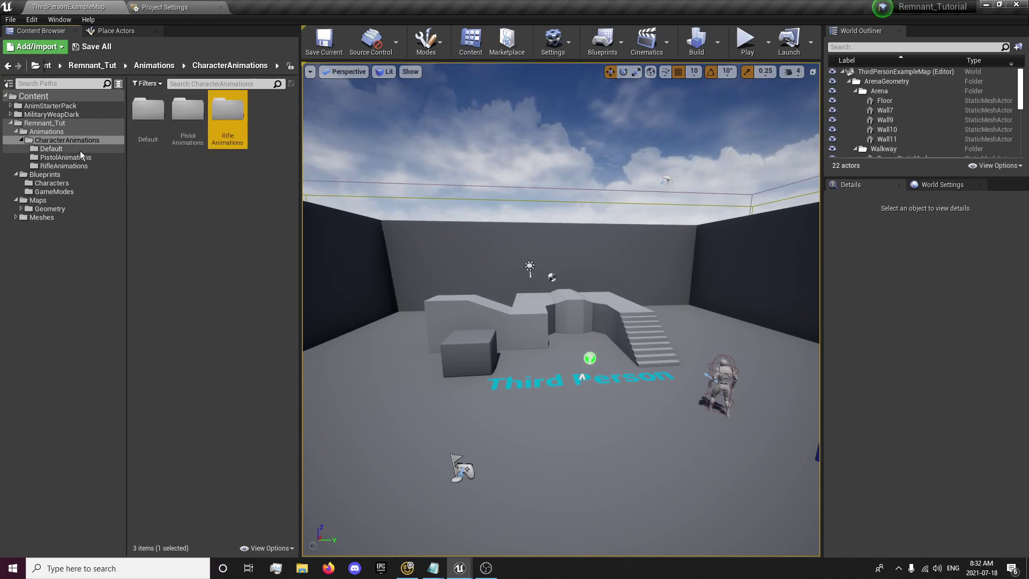
# Move all AnimStarterPack assets into RifleAnimations, leaving out the UE4_Mannequin folder, Showcase, Ue4ASP_Character and UE4ASP_HeroTPP_AnimBlueprint.
pyautogui.click(50, 107)
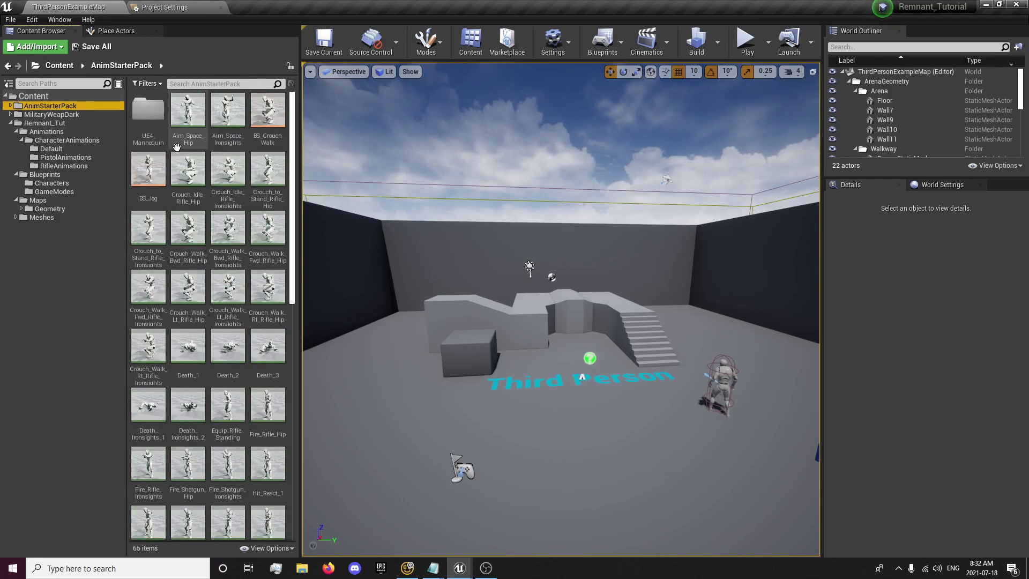
pyautogui.click(196, 129)
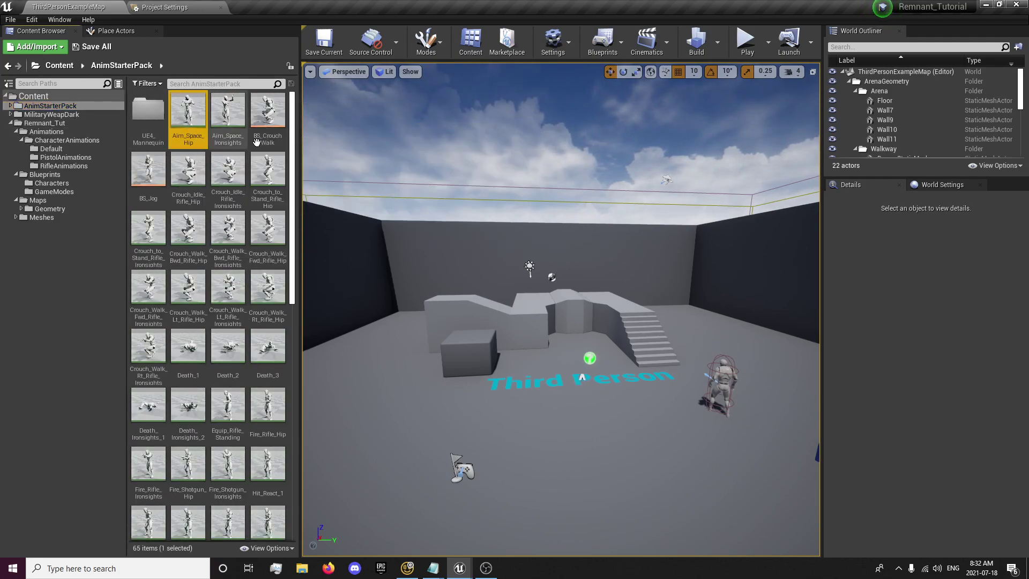
pyautogui.moveTo(291, 147); pyautogui.dragTo(300, 446)
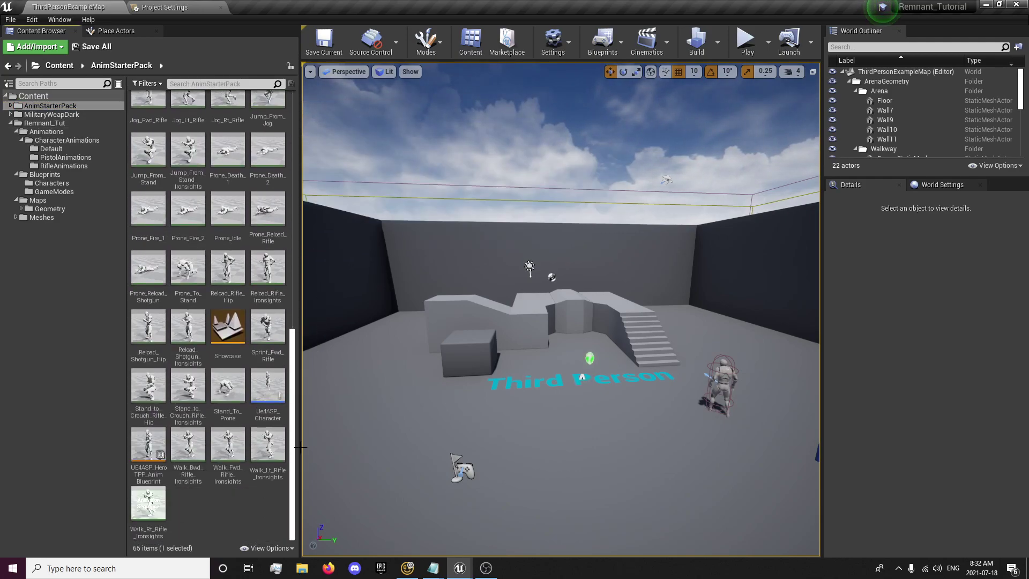
pyautogui.keyDown('shift'); pyautogui.click(152, 501); pyautogui.keyUp('shift')
pyautogui.keyDown('ctrl'); pyautogui.click(268, 385); pyautogui.keyUp('ctrl')
pyautogui.keyDown('ctrl'); pyautogui.click(228, 328); pyautogui.keyUp('ctrl')
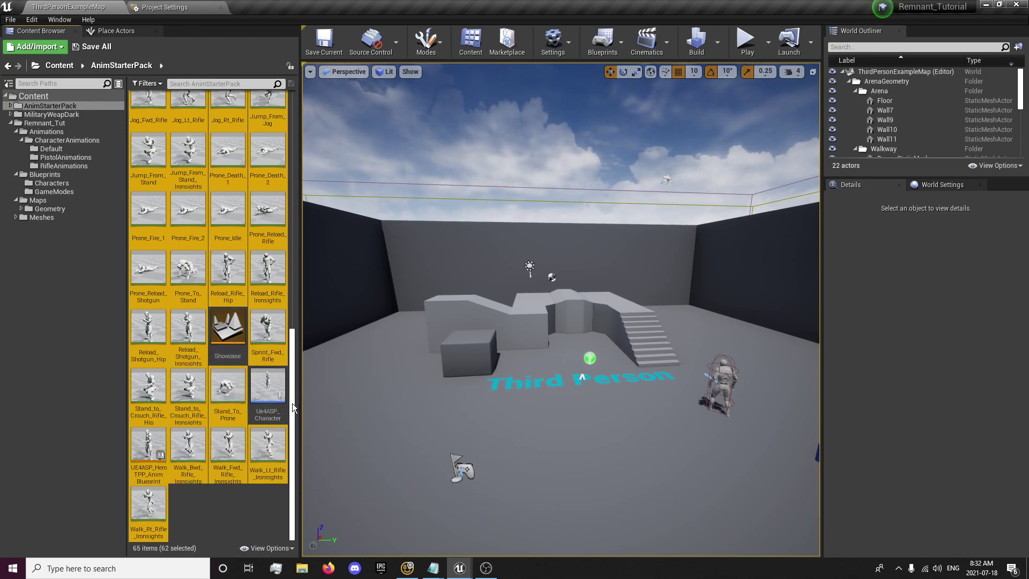
pyautogui.moveTo(291, 403); pyautogui.dragTo(311, 174)
pyautogui.keyDown('ctrl'); pyautogui.click(149, 445); pyautogui.keyUp('ctrl')
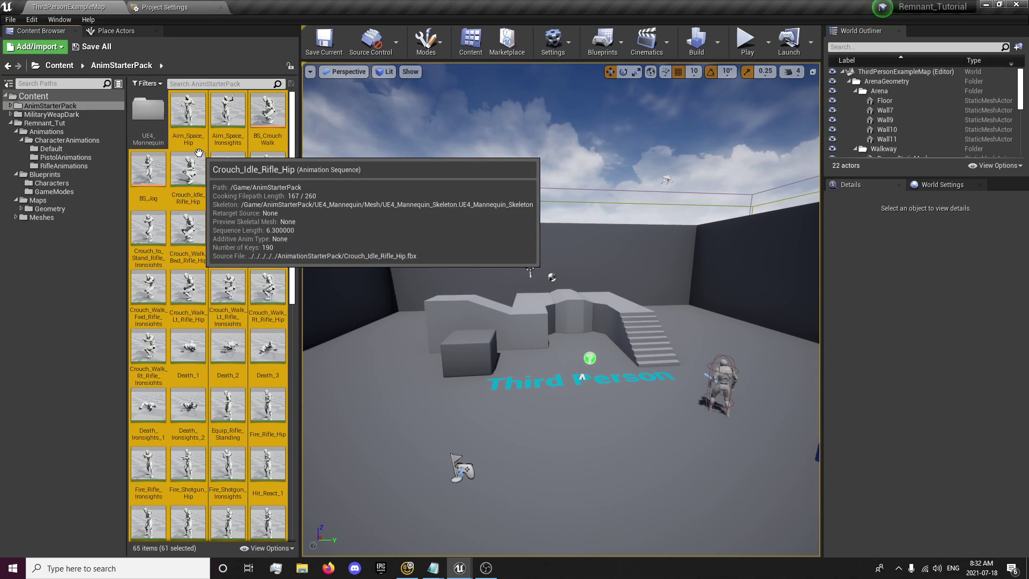
pyautogui.moveTo(199, 117); pyautogui.dragTo(85, 175)
pyautogui.click(94, 184)
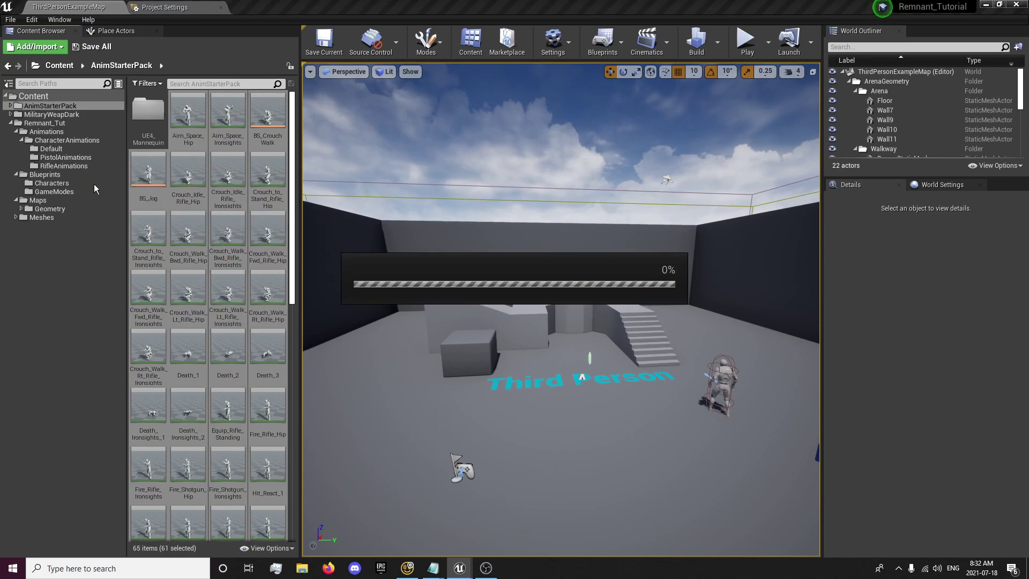
# Fix up the redirectors in the whole Content folder after moving the rifle animations.
pyautogui.click(61, 94)
pyautogui.rightClick(59, 97)
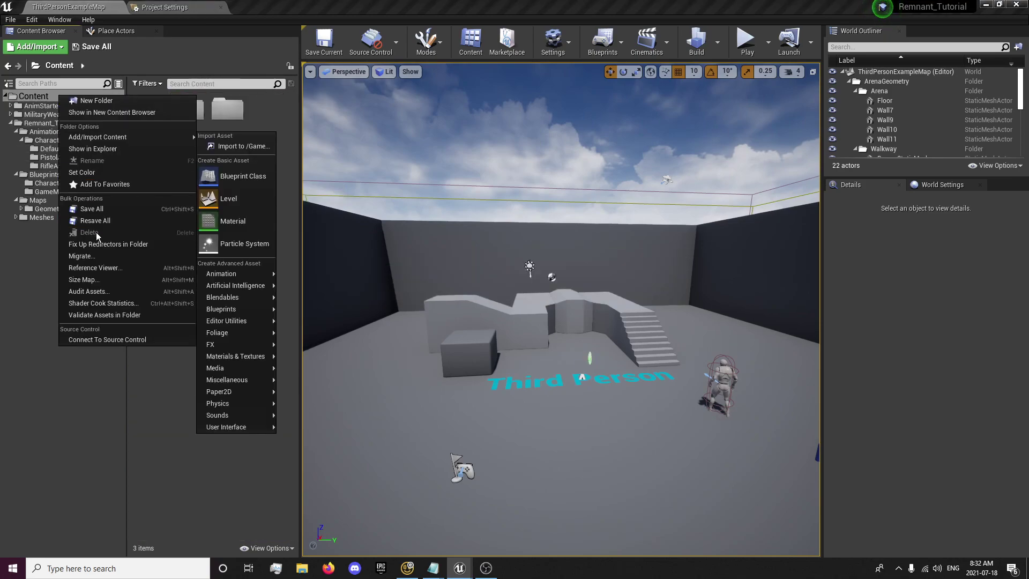
pyautogui.click(95, 243)
# Create a new folder named Blendspaces inside the RifleAnimations folder.
pyautogui.click(68, 168)
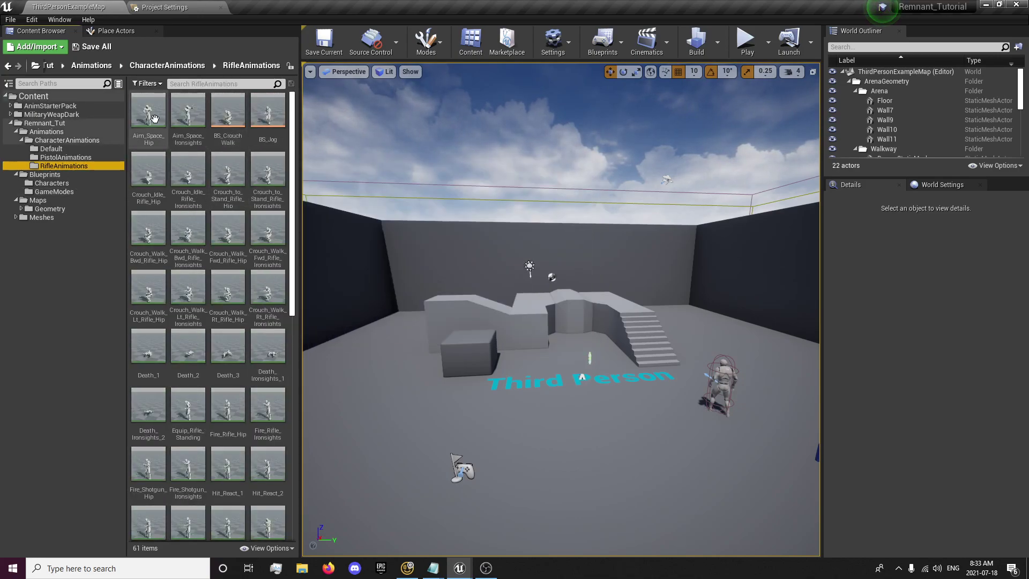
pyautogui.rightClick(59, 157)
pyautogui.click(63, 165)
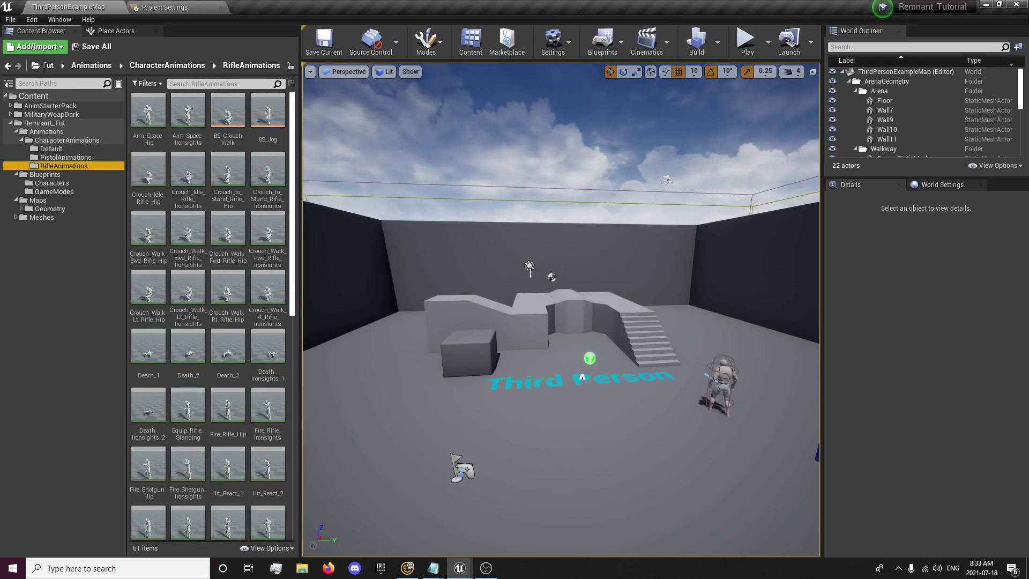
pyautogui.rightClick(76, 168)
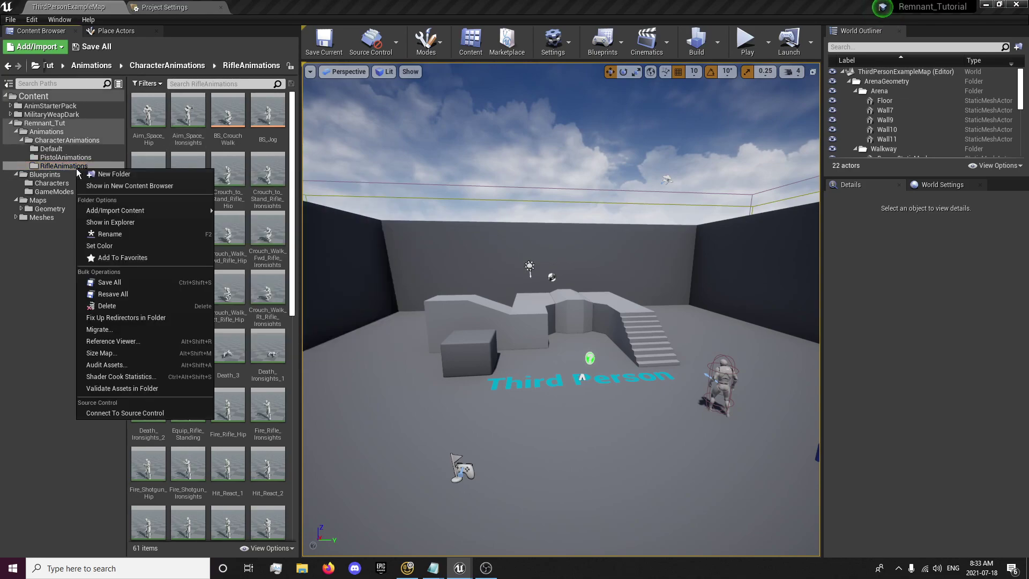
pyautogui.click(50, 169)
pyautogui.rightClick(49, 170)
pyautogui.click(73, 174)
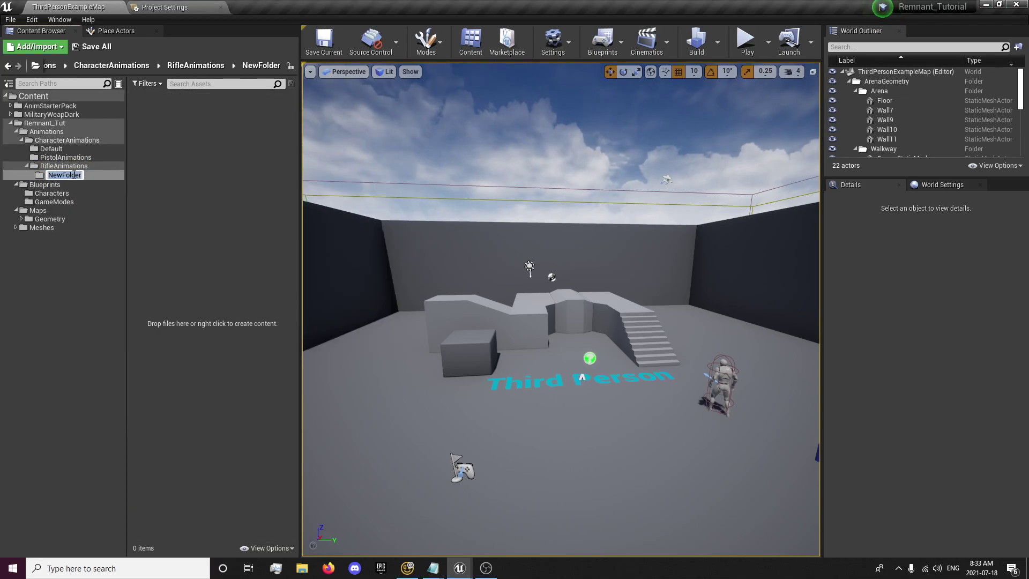
pyautogui.write('Blendspaces')
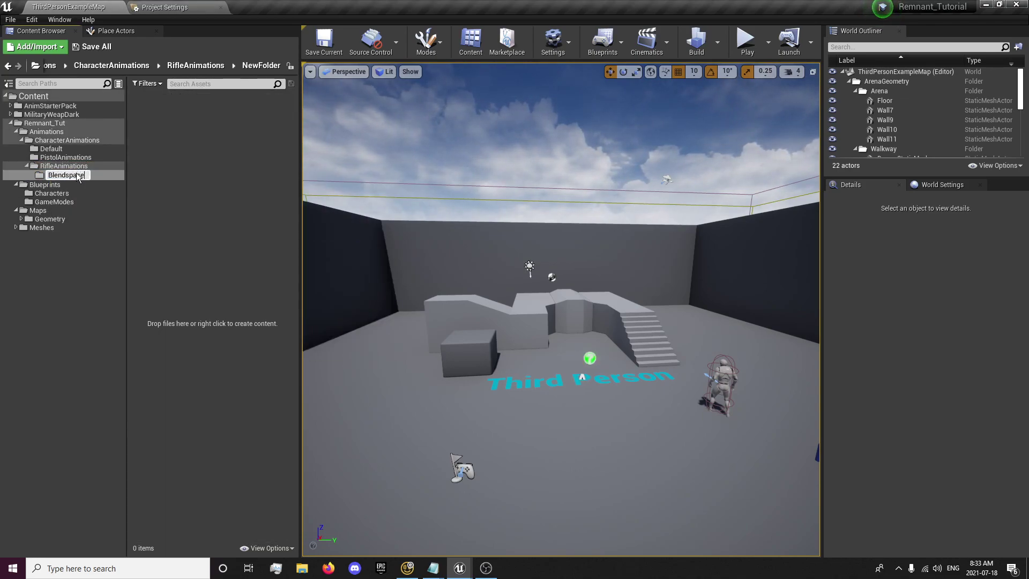
pyautogui.press('Return')
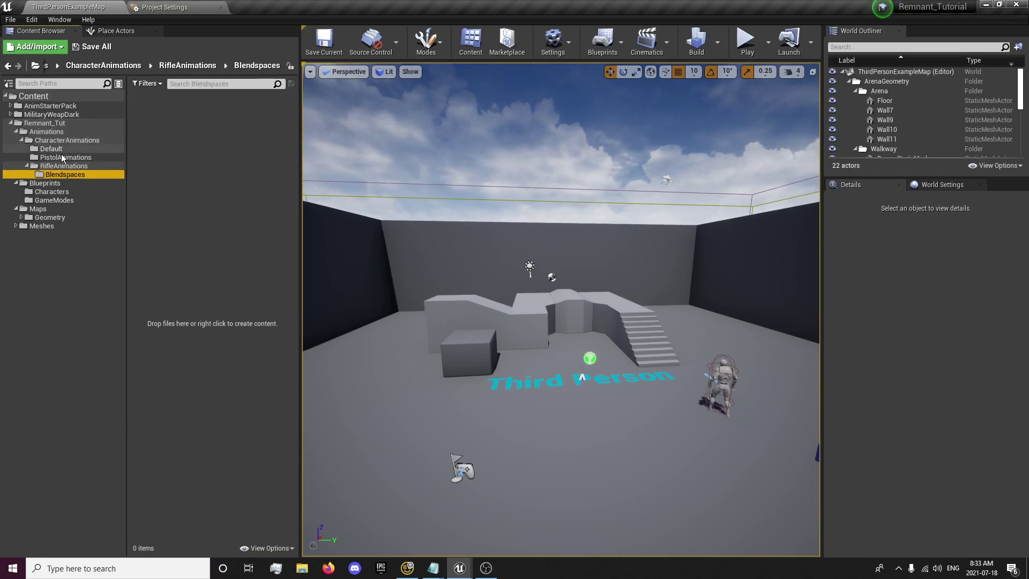
# Move BS_CrouchWalk and BS_Jog from RifleAnimations into the Blendspaces folder and fix up the redirectors in Content.
pyautogui.click(63, 165)
pyautogui.click(267, 129)
pyautogui.keyDown('ctrl'); pyautogui.click(148, 170); pyautogui.keyUp('ctrl')
pyautogui.moveTo(291, 172); pyautogui.dragTo(66, 178)
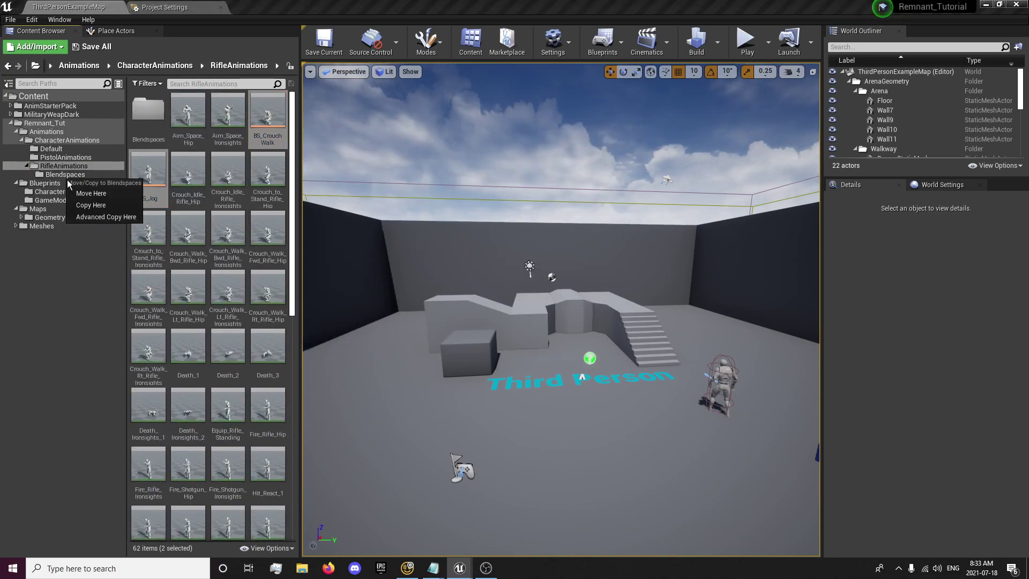
pyautogui.click(79, 194)
pyautogui.rightClick(48, 96)
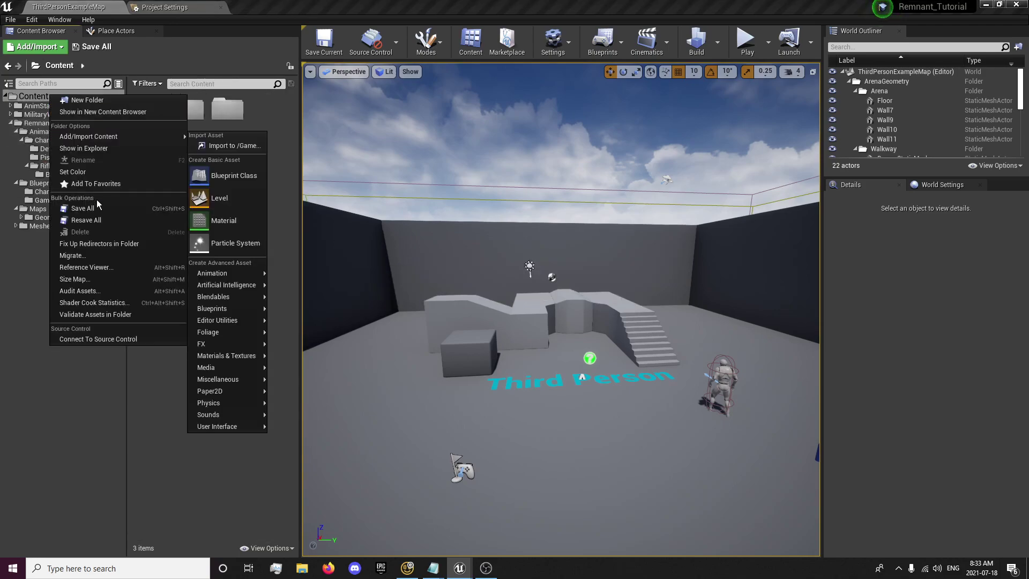
pyautogui.click(98, 245)
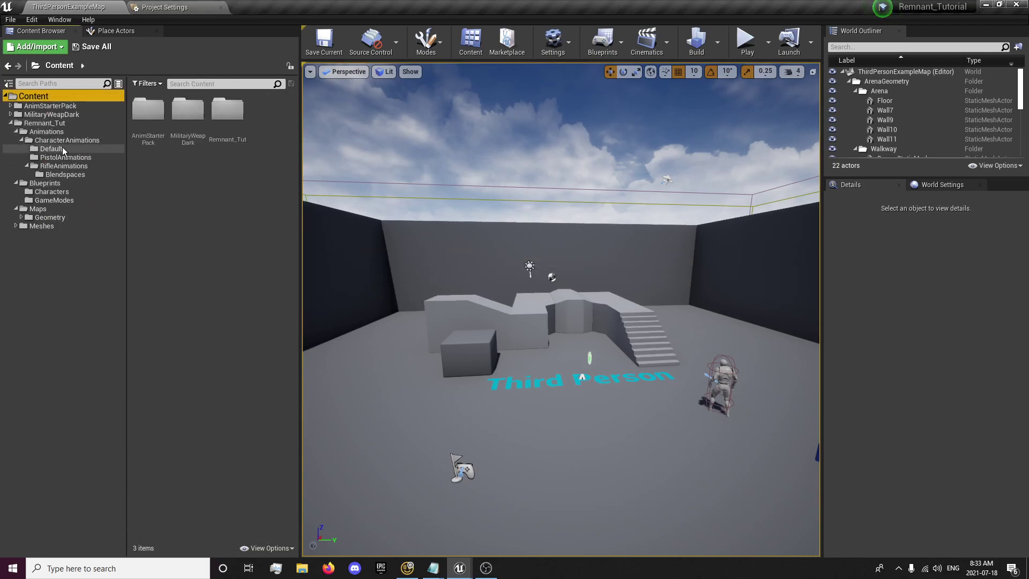
# Move UE4ASP_HeroTPP_AnimBlueprint from AnimStarterPack into Remnant_Tut's Animations folder and check the contents of both folders.
pyautogui.click(41, 107)
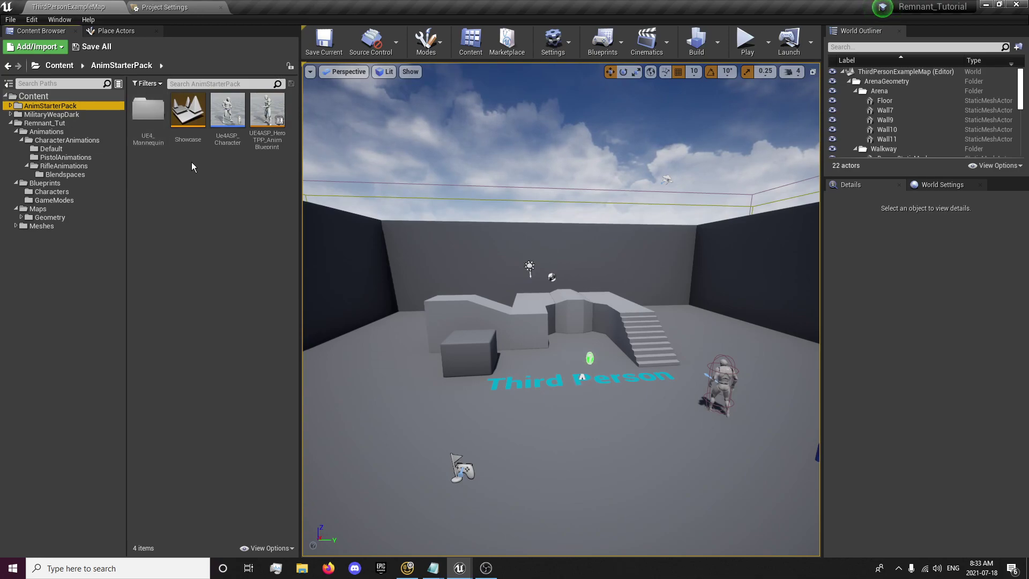
pyautogui.click(59, 134)
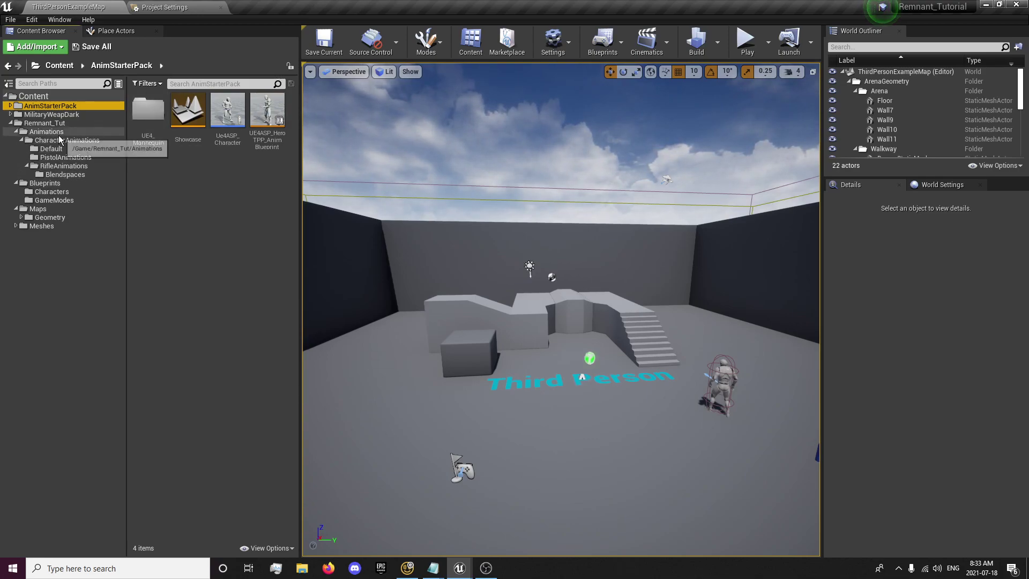
pyautogui.click(50, 98)
pyautogui.doubleClick(165, 120)
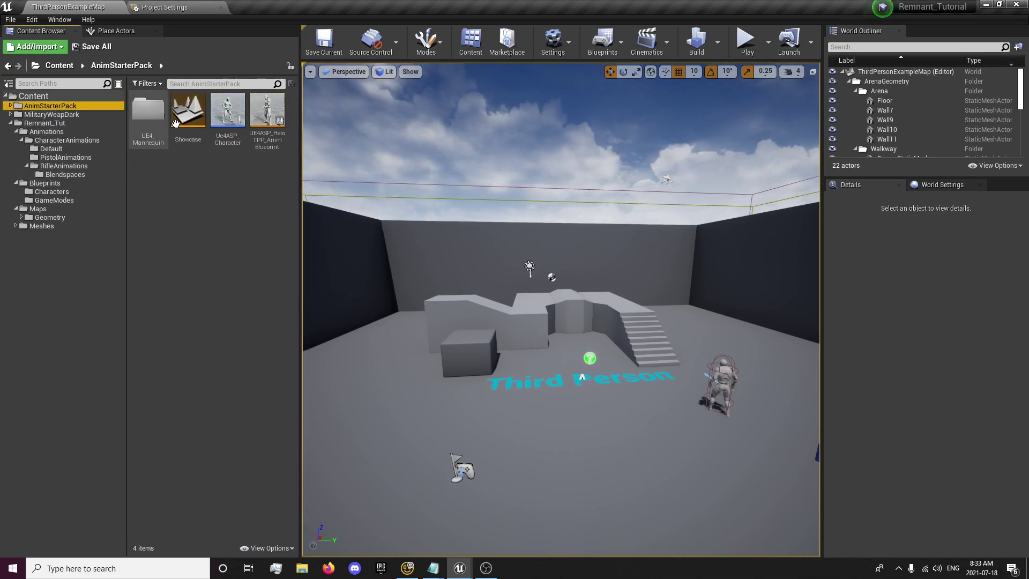
pyautogui.moveTo(267, 116); pyautogui.dragTo(69, 135)
pyautogui.click(95, 145)
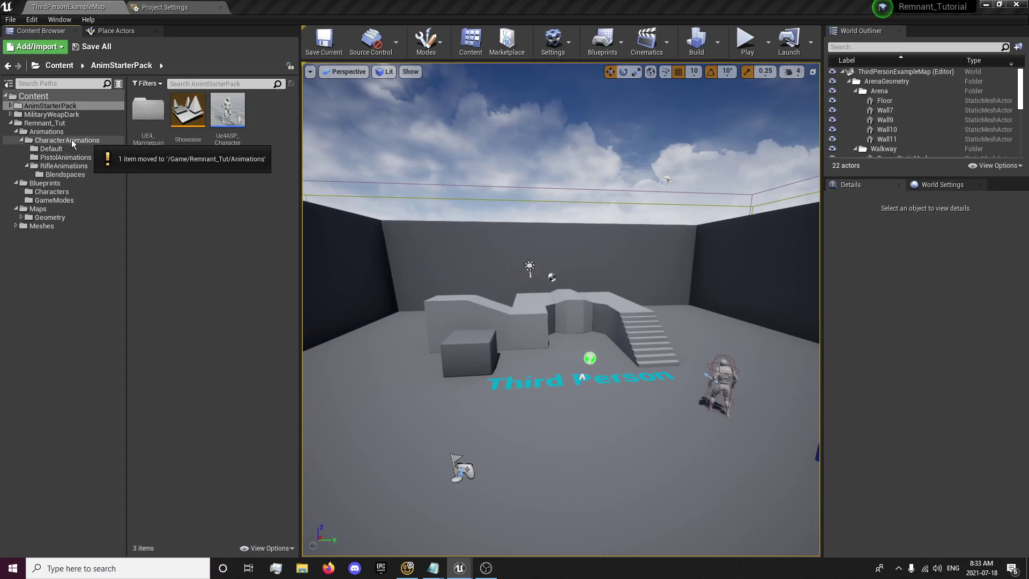
pyautogui.click(51, 131)
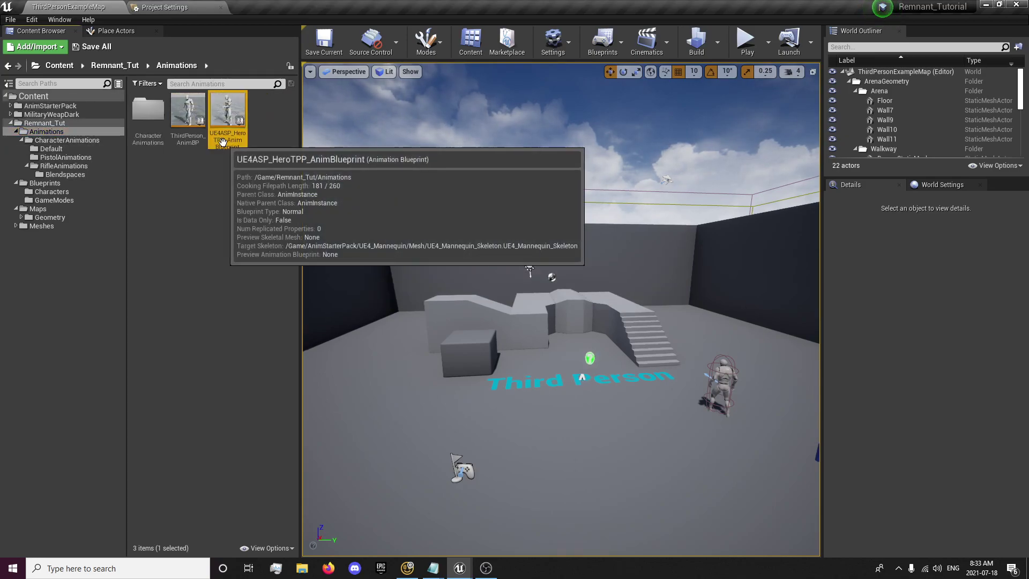
pyautogui.click(50, 105)
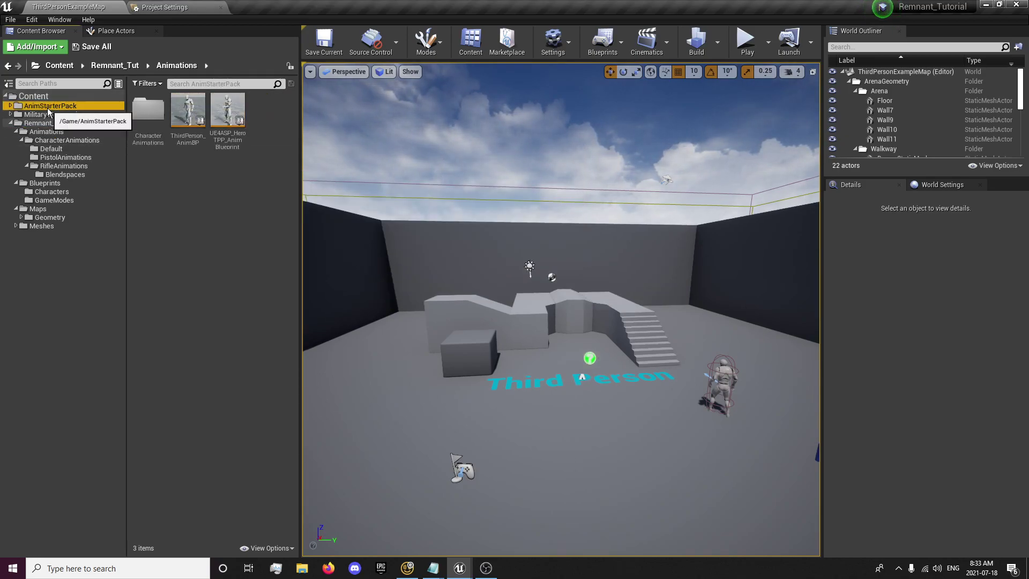
pyautogui.click(47, 132)
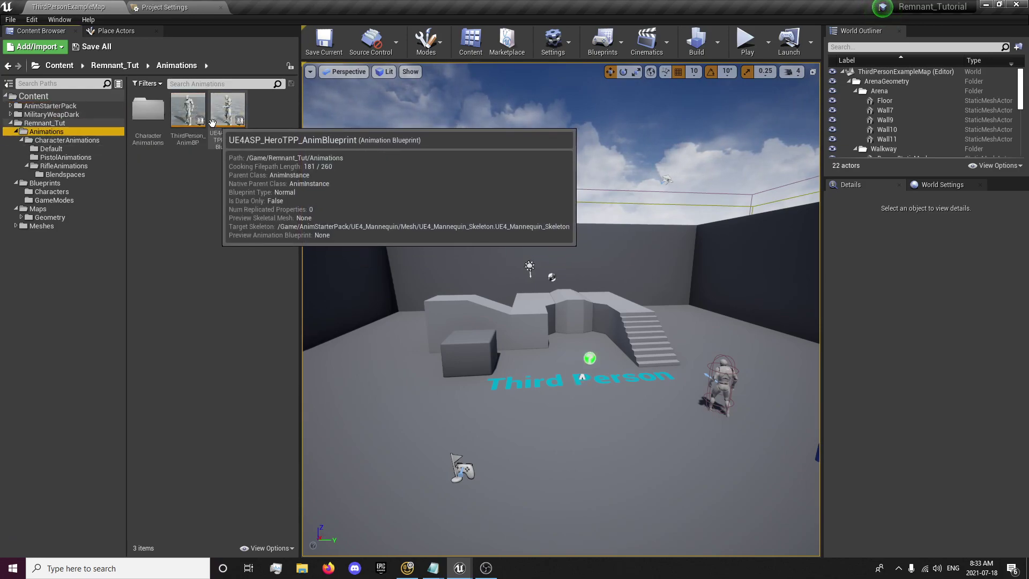
pyautogui.click(50, 106)
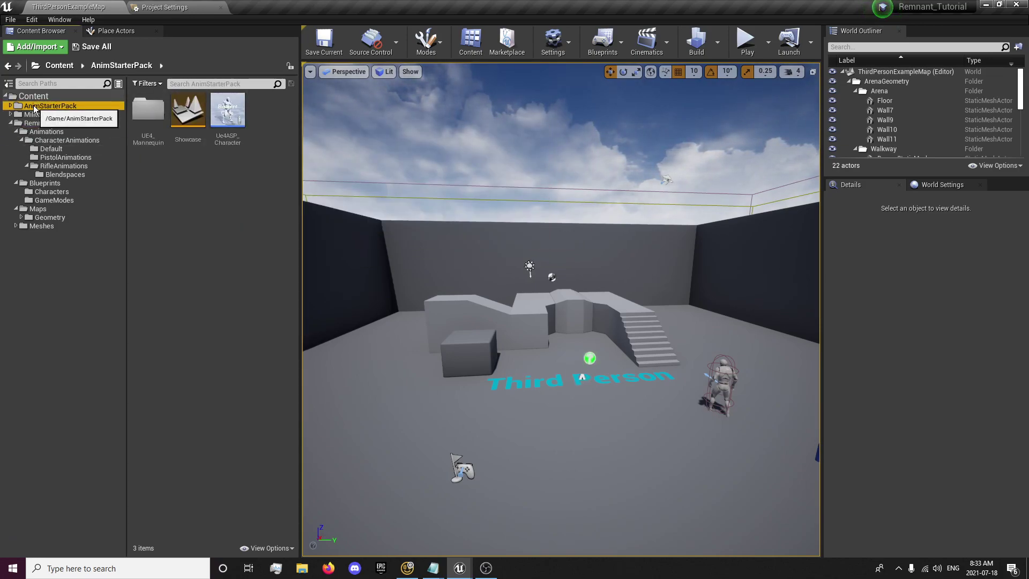
# Delete the Showcase level from the AnimStarterPack folder.
pyautogui.click(178, 129)
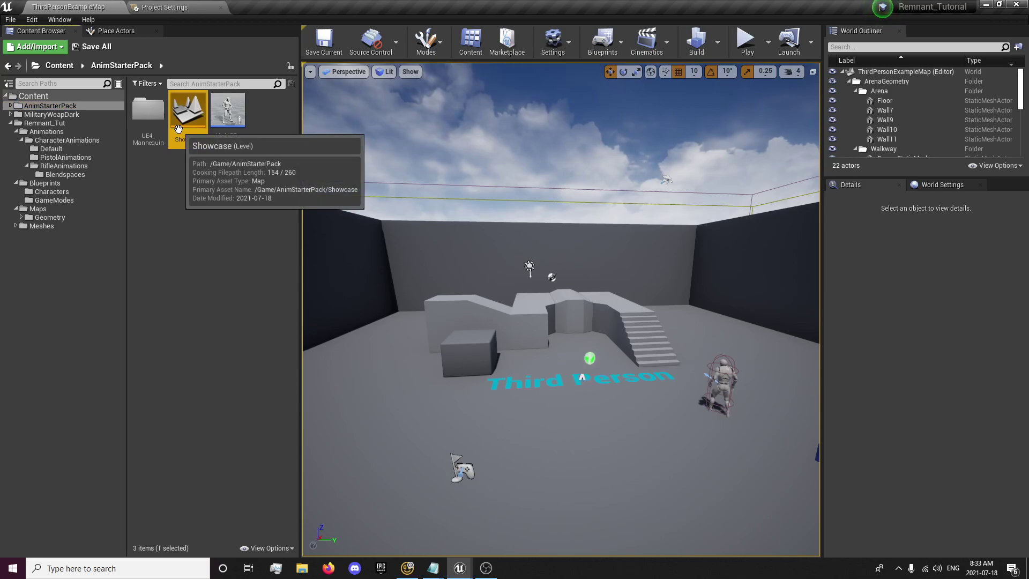
pyautogui.press('Delete')
pyautogui.click(410, 457)
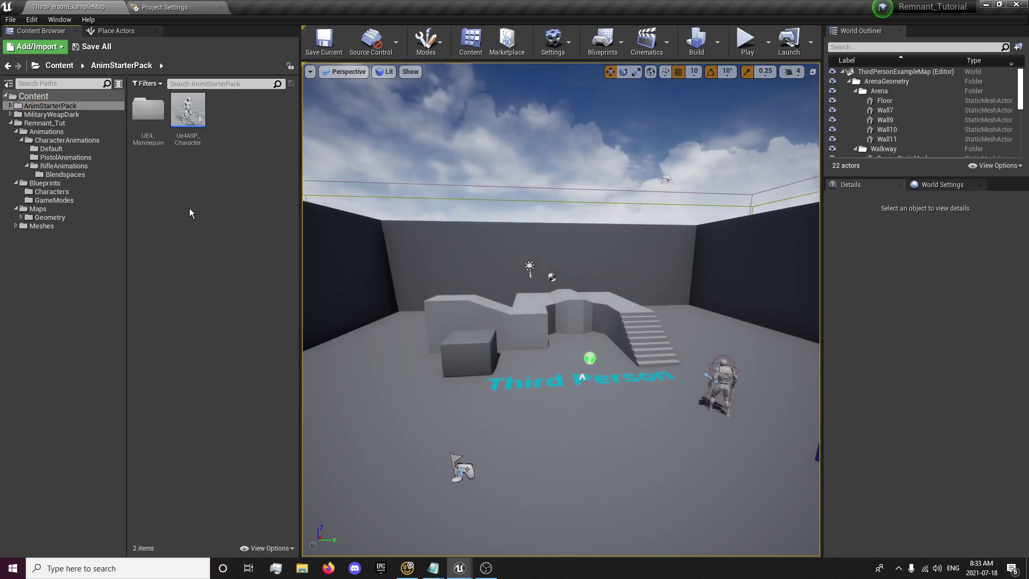
# Open the Ue4ASP_Character blueprint and examine the jump and crouching logic in its Event Graph, closing it and Project Settings when finished.
pyautogui.doubleClick(185, 123)
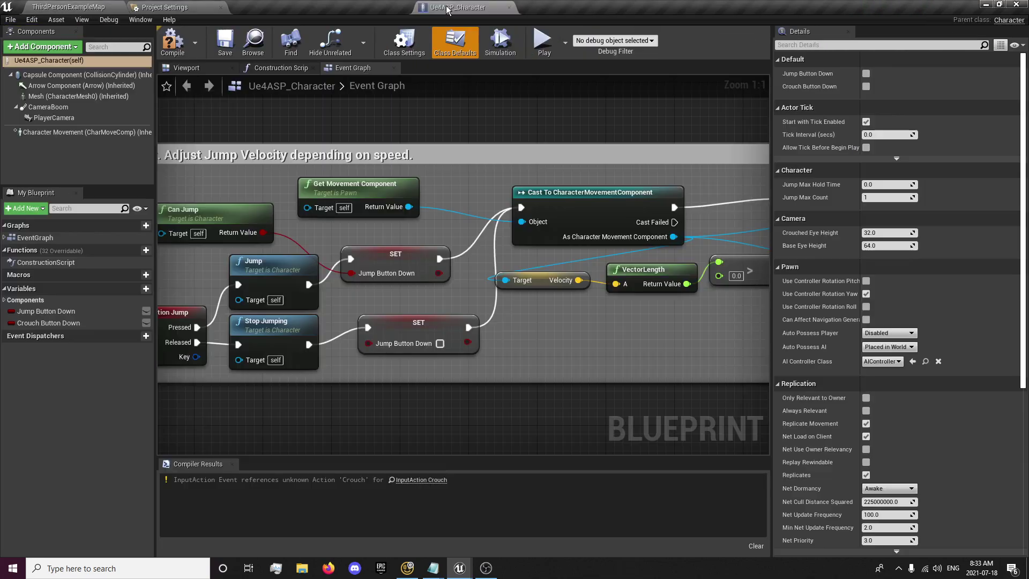
pyautogui.scroll(-5, 267, 357)
pyautogui.moveTo(267, 357); pyautogui.dragTo(506, 361, button='right')
pyautogui.scroll(2, 446, 369)
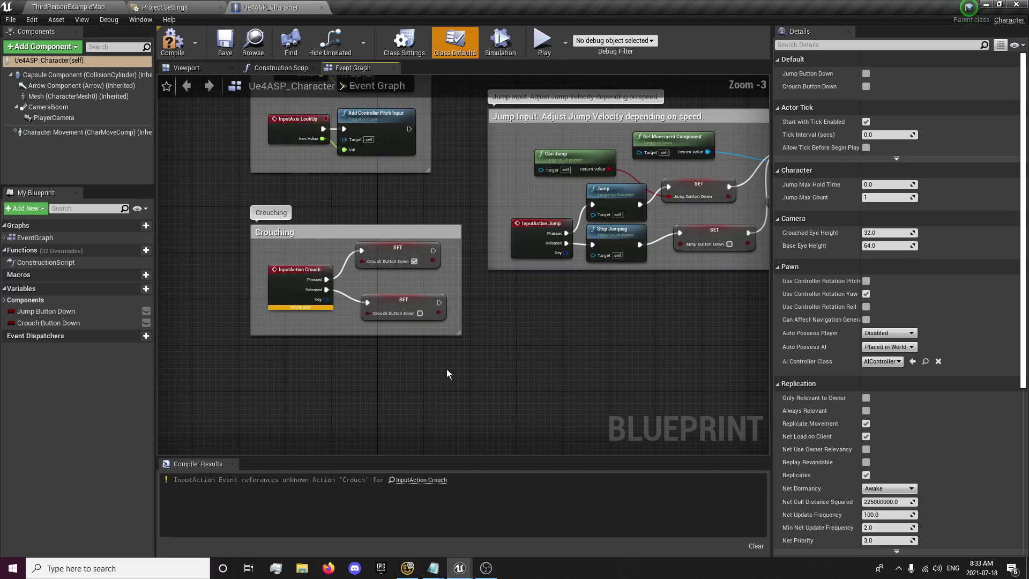
pyautogui.click(321, 8)
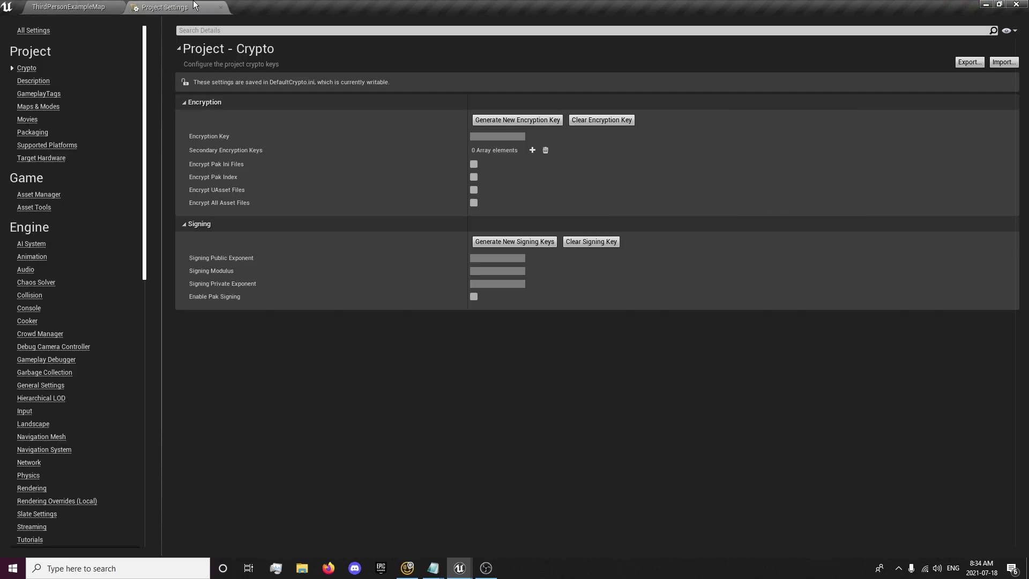
pyautogui.click(78, 7)
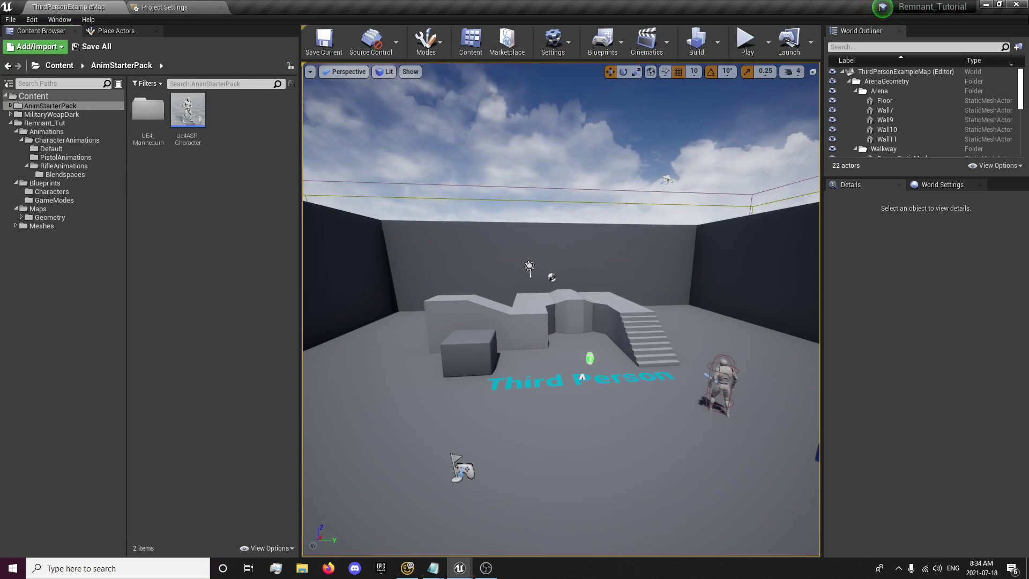
pyautogui.hotkey('alt', 'Tab')
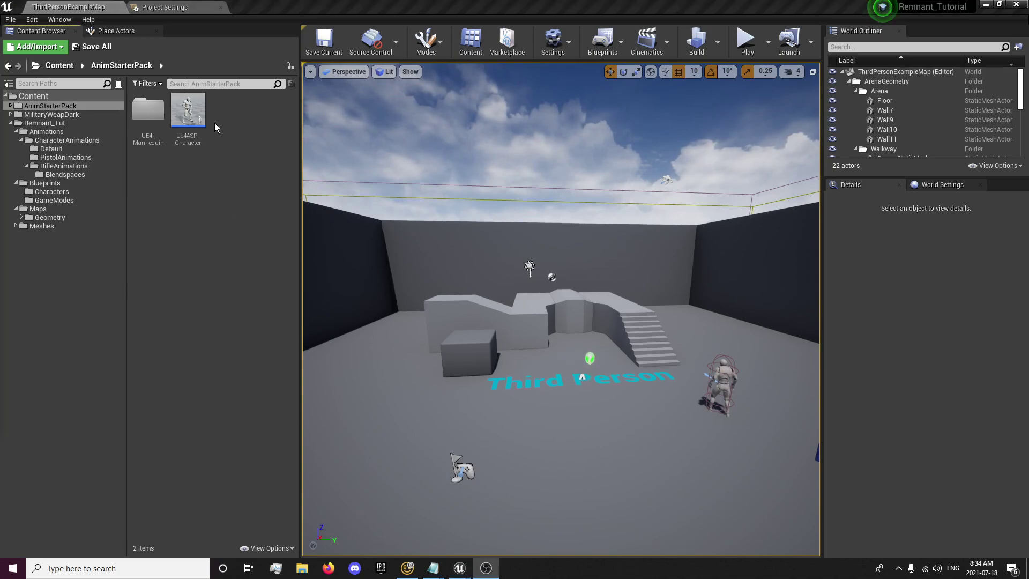
# Move Ue4ASP_Character from AnimStarterPack into the Characters folder under Remnant_Tut's Blueprints.
pyautogui.click(187, 111)
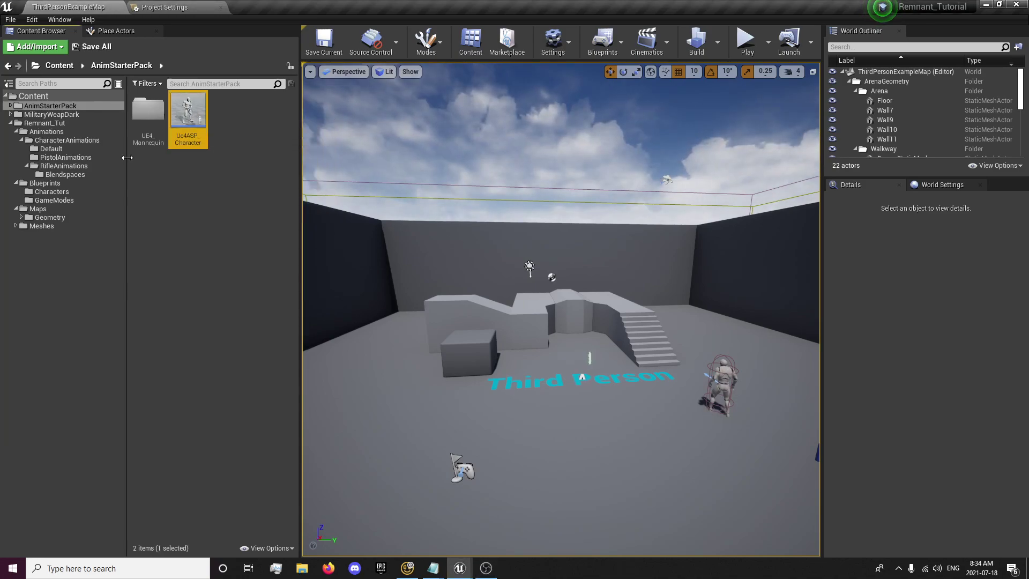
pyautogui.moveTo(188, 113); pyautogui.dragTo(52, 194)
pyautogui.click(67, 207)
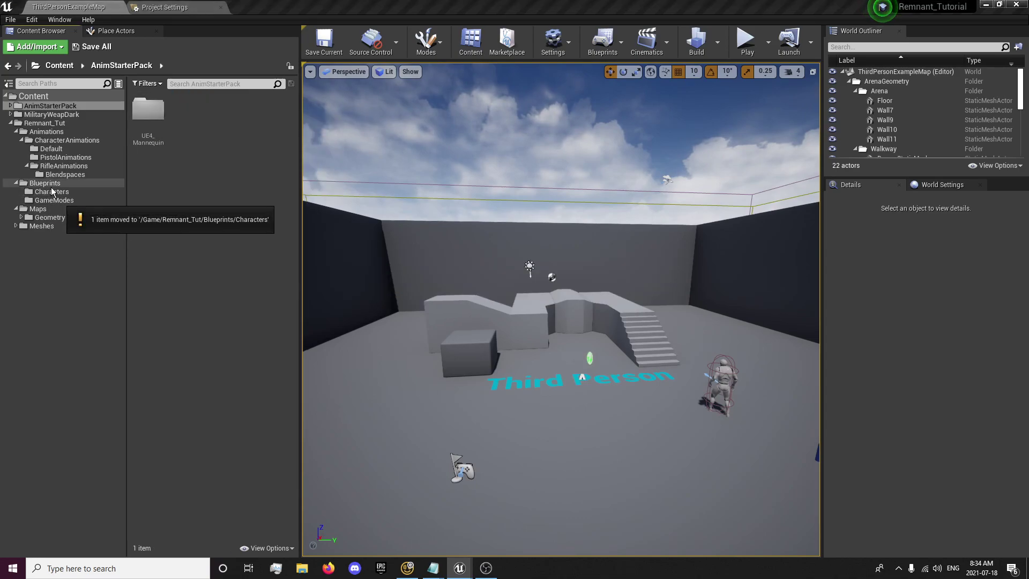
pyautogui.rightClick(47, 97)
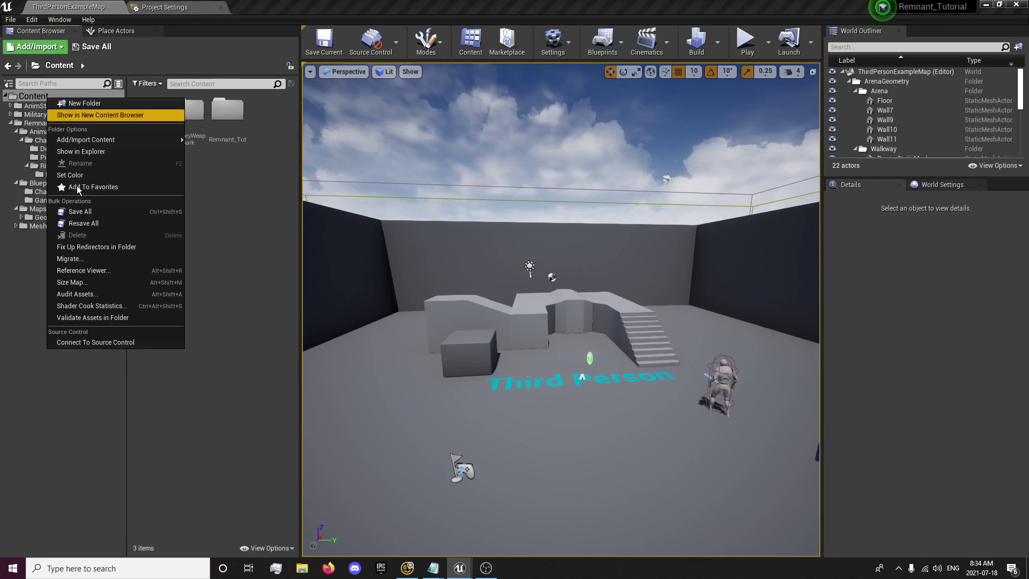
pyautogui.press('Escape')
# Rename BP_MasterCharacter in the Characters folder as BP_MasterCharacterOLD.
pyautogui.click(52, 192)
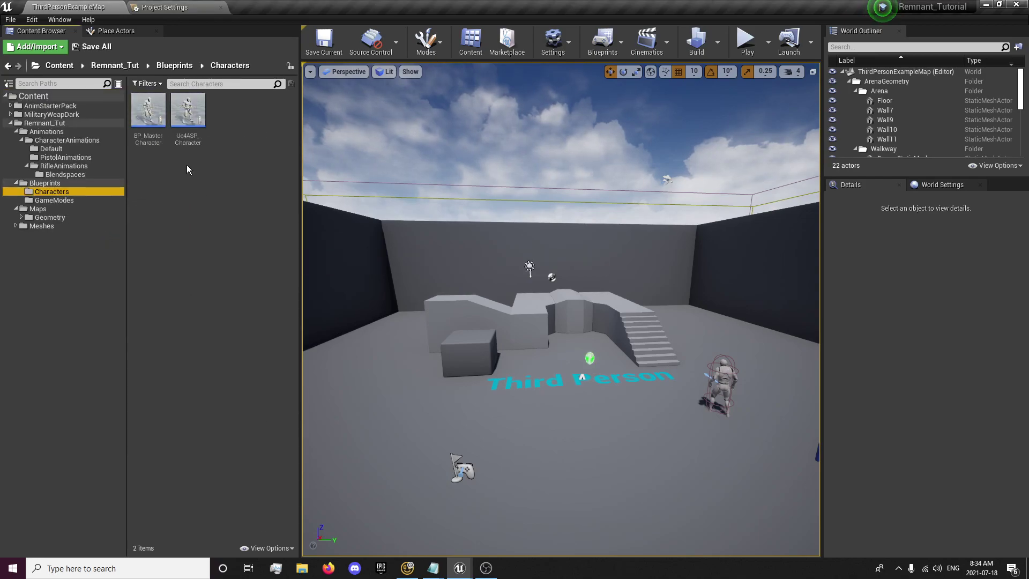
pyautogui.click(149, 139)
pyautogui.click(149, 140)
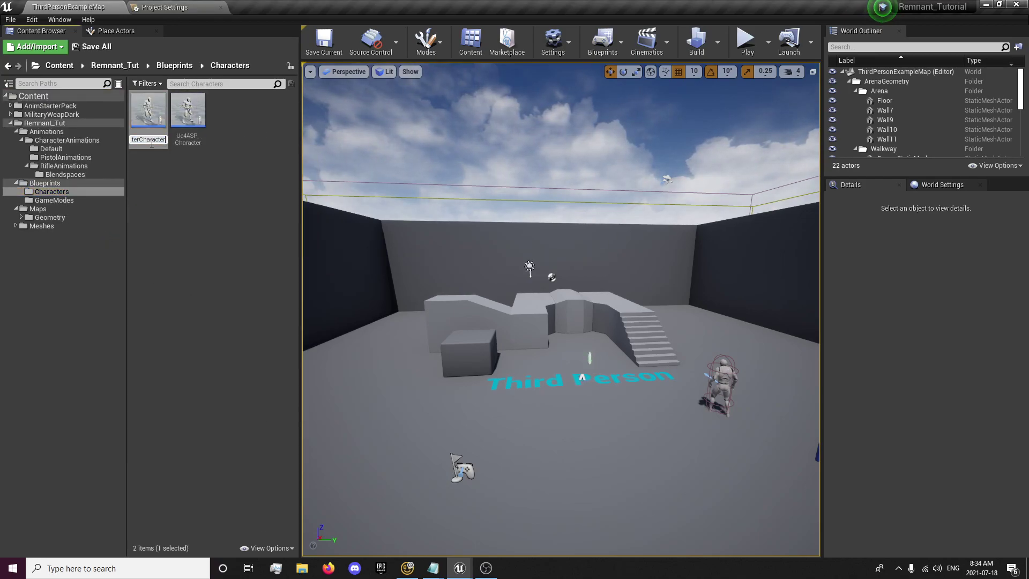
pyautogui.write('OLD')
pyautogui.press('Return')
# Try to rename Ue4ASP_Character in the Characters folder as BP_MasterCharacter.
pyautogui.click(187, 112)
pyautogui.click(188, 140)
pyautogui.write('BP_Ma')
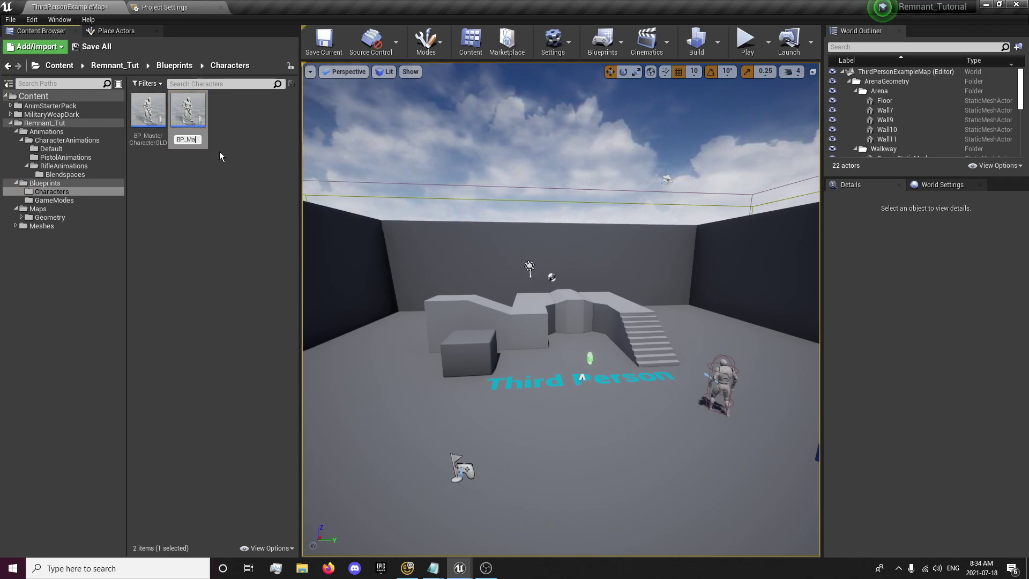
pyautogui.write('sterCharacter')
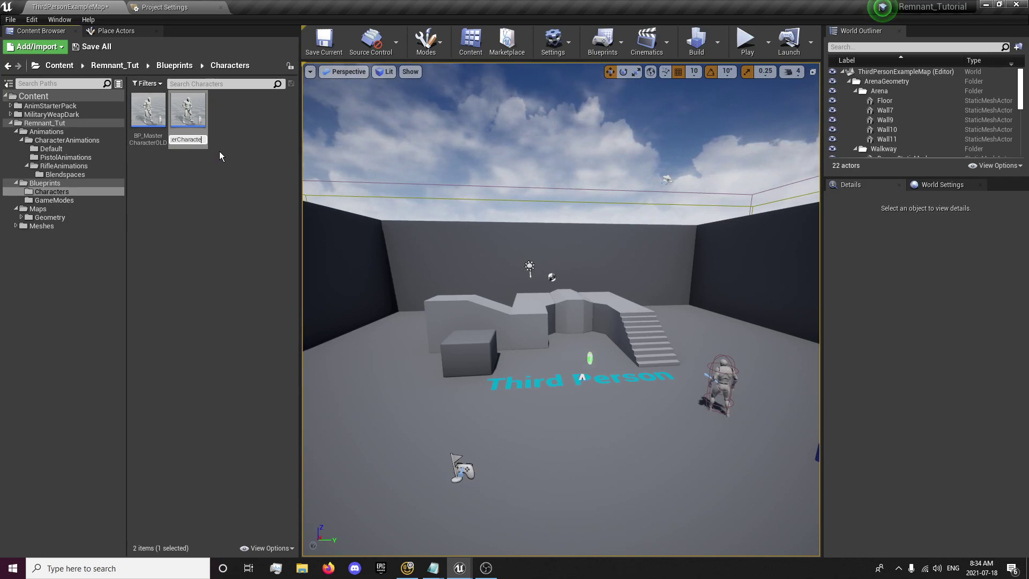
pyautogui.click(181, 180)
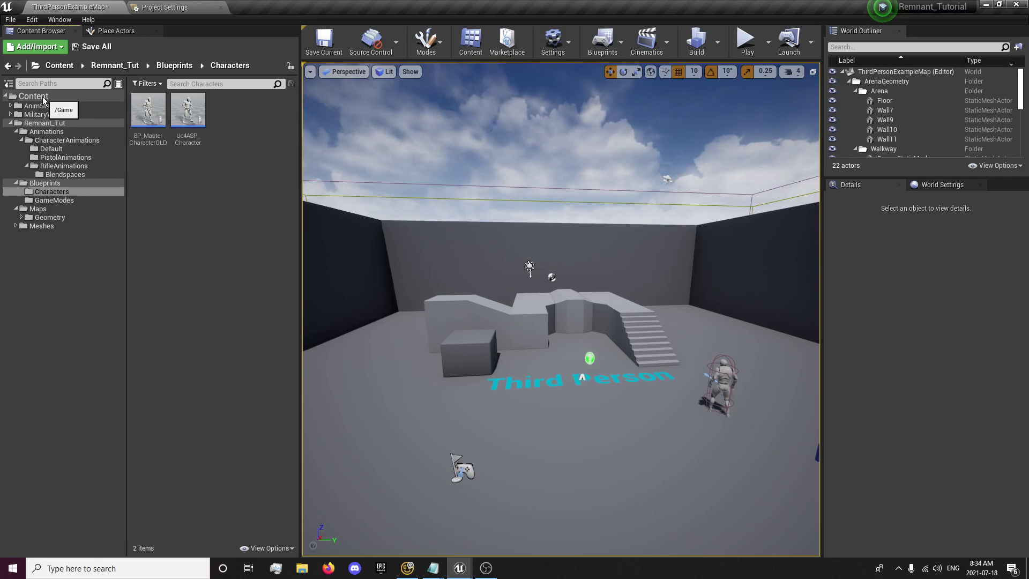
# Save all modified content, including GM_Remnant and ThirdPersonExampleMap.
pyautogui.click(81, 49)
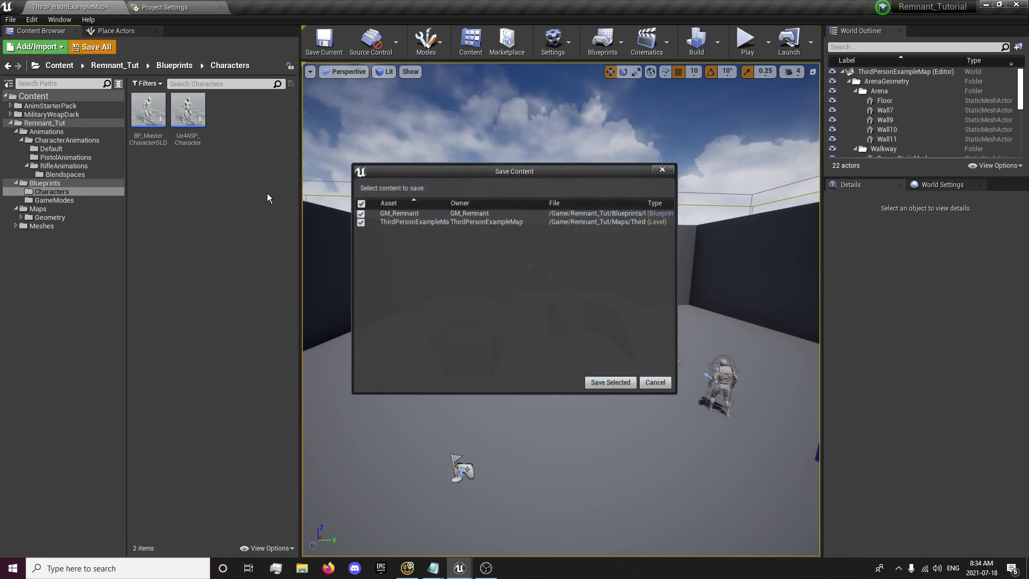
pyautogui.click(592, 380)
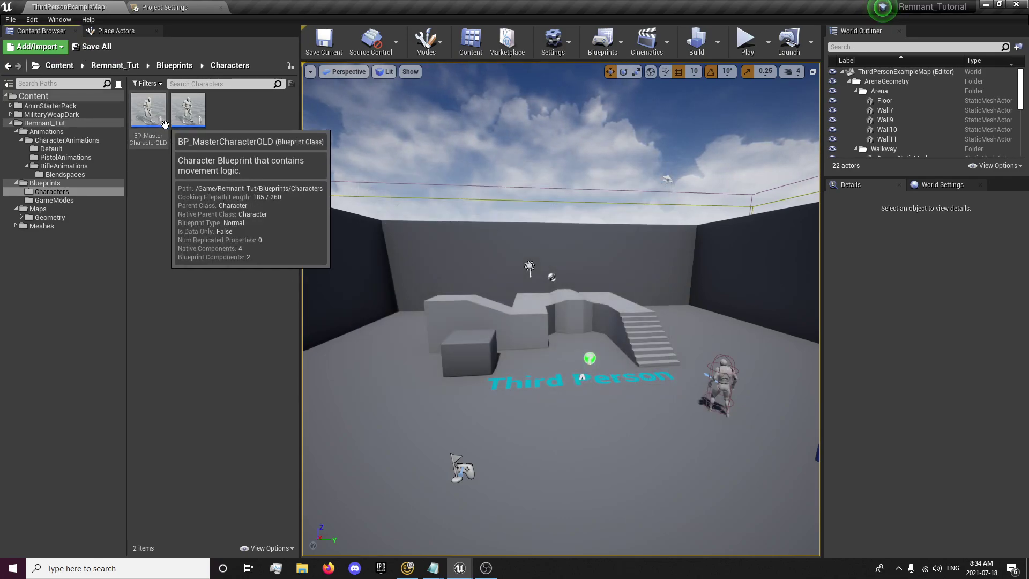
# Rename Ue4ASP_Character as BP_MasterChar and fix up the redirectors in the whole Content folder.
pyautogui.click(187, 140)
pyautogui.click(187, 140)
pyautogui.write('BP')
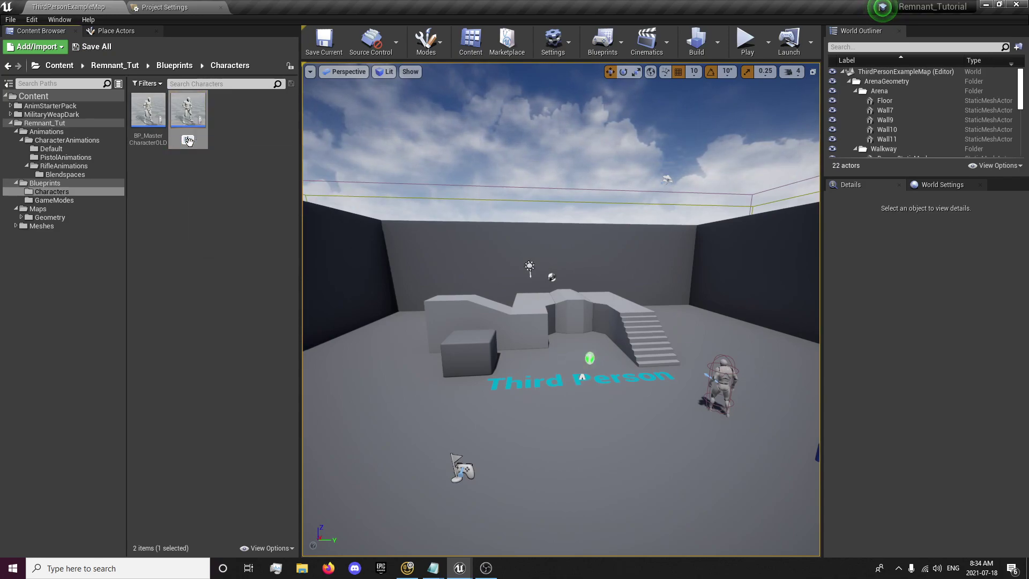
pyautogui.write('_MasterCharacter')
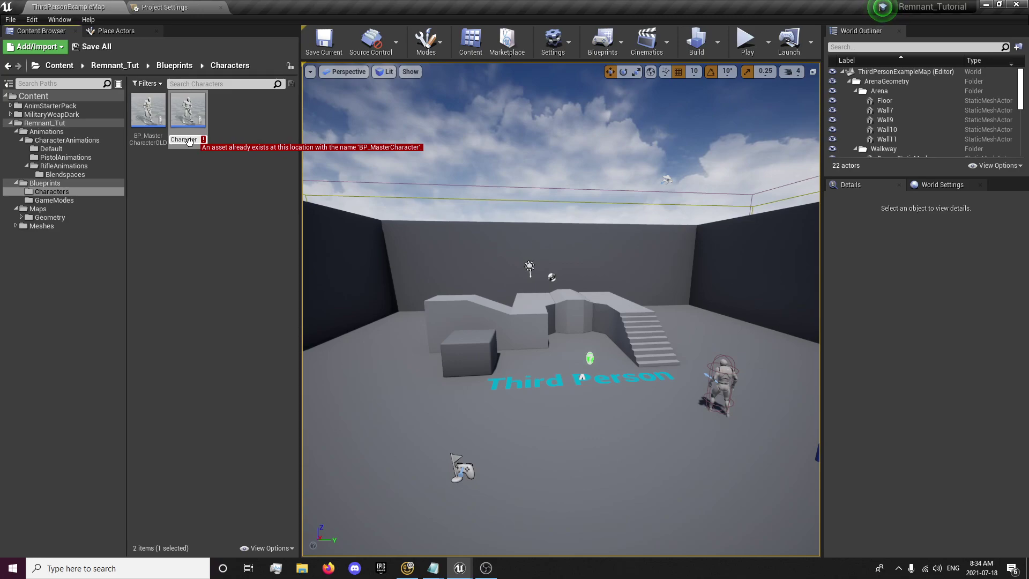
pyautogui.press('BackSpace')
pyautogui.press('BackSpace')
pyautogui.press('BackSpace')
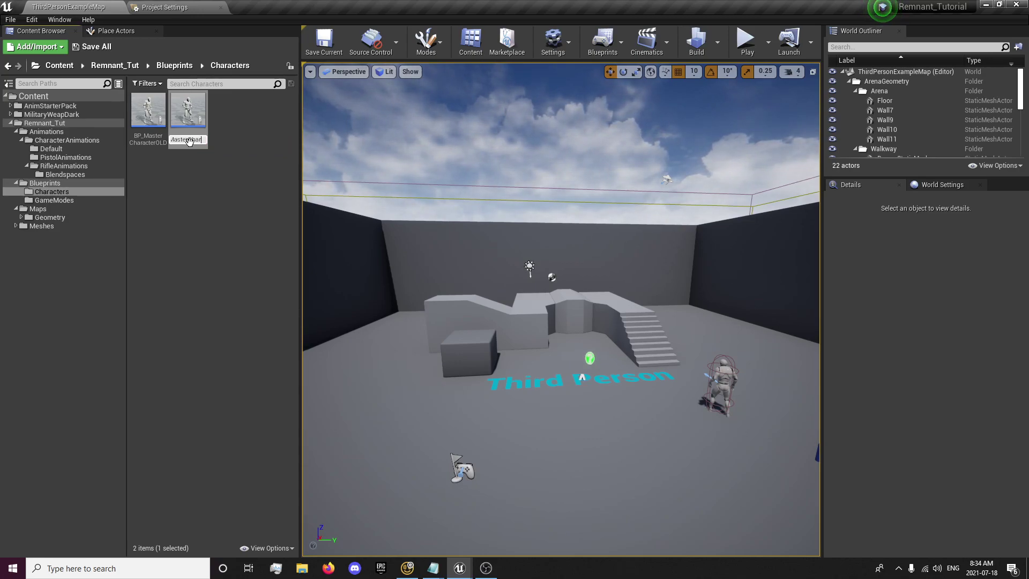
pyautogui.press('Return')
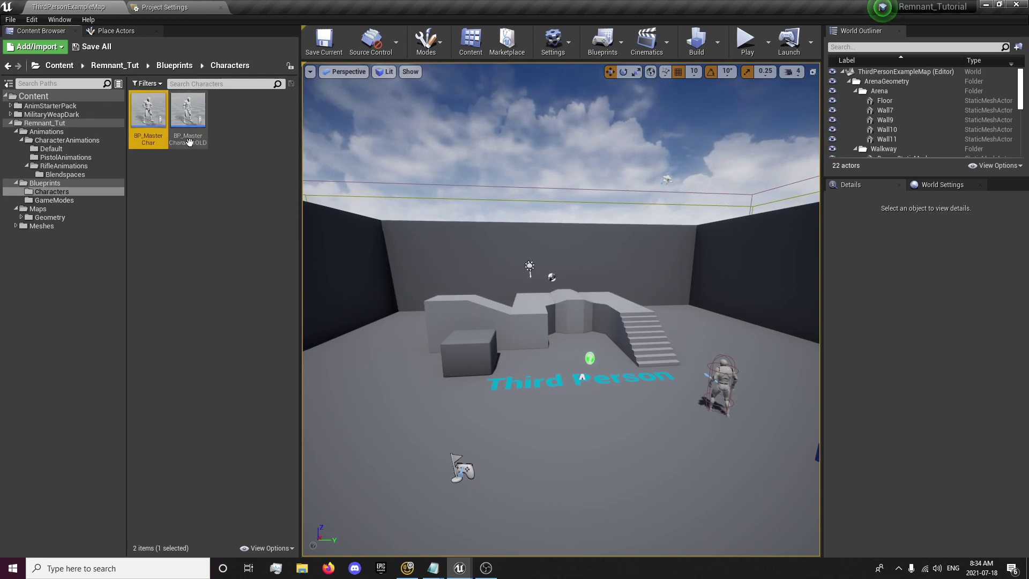
pyautogui.rightClick(26, 96)
pyautogui.click(85, 244)
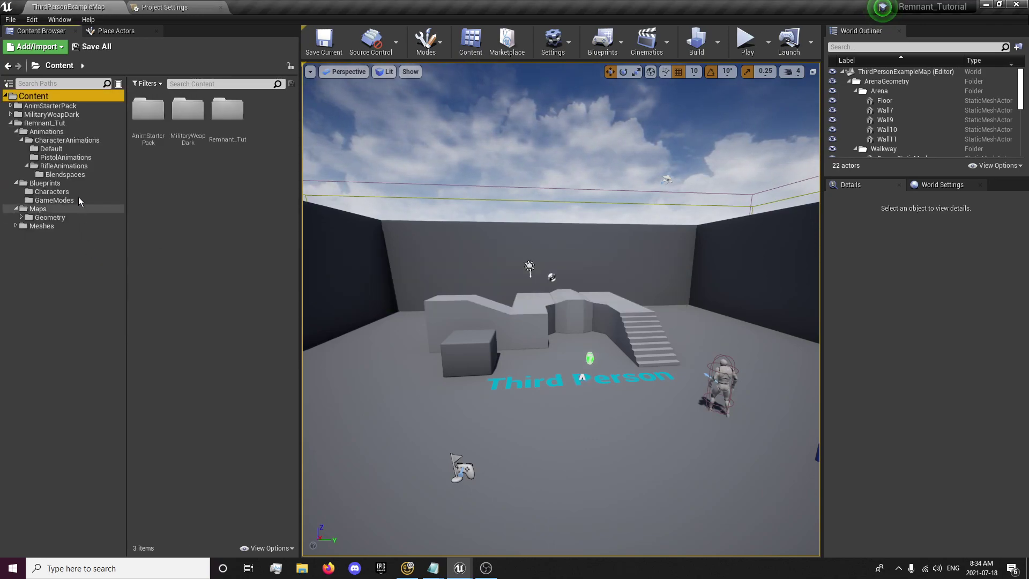
# Rename BP_MasterChar in the Characters folder as BP_MasterCharacter and fix up the redirectors in Content.
pyautogui.click(43, 192)
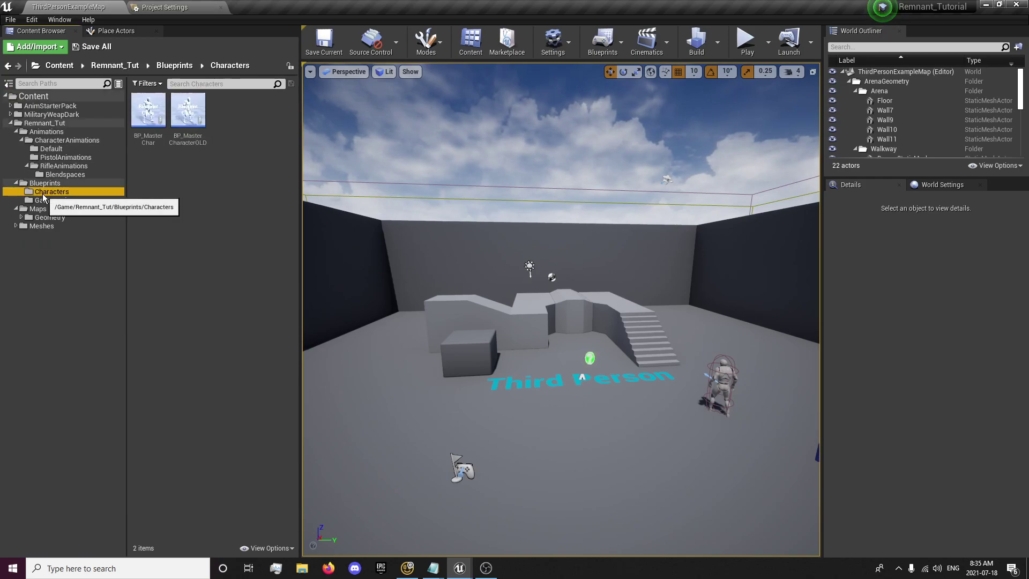
pyautogui.click(151, 142)
pyautogui.click(153, 139)
pyautogui.write('acter')
pyautogui.press('Return')
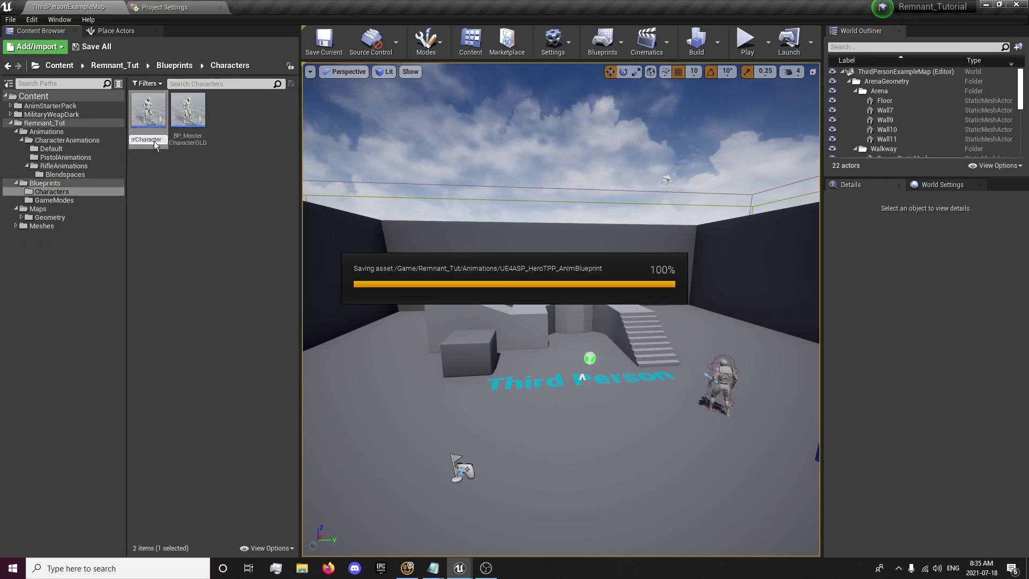
pyautogui.rightClick(62, 97)
pyautogui.click(90, 246)
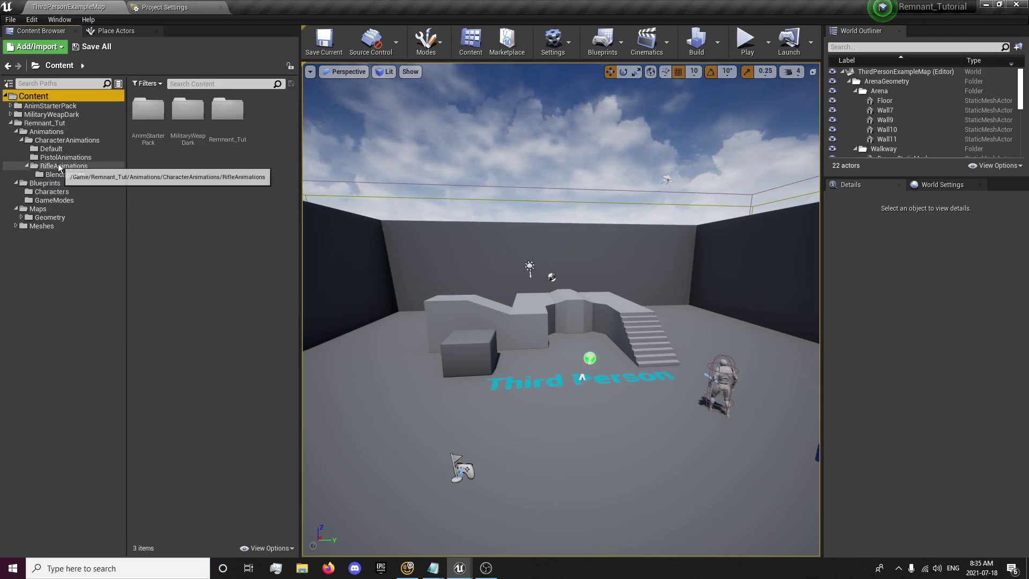
# Try to delete BP_MasterCharacterOLD from the Characters folder, replacing its references with BP_MasterCharacter.
pyautogui.click(52, 192)
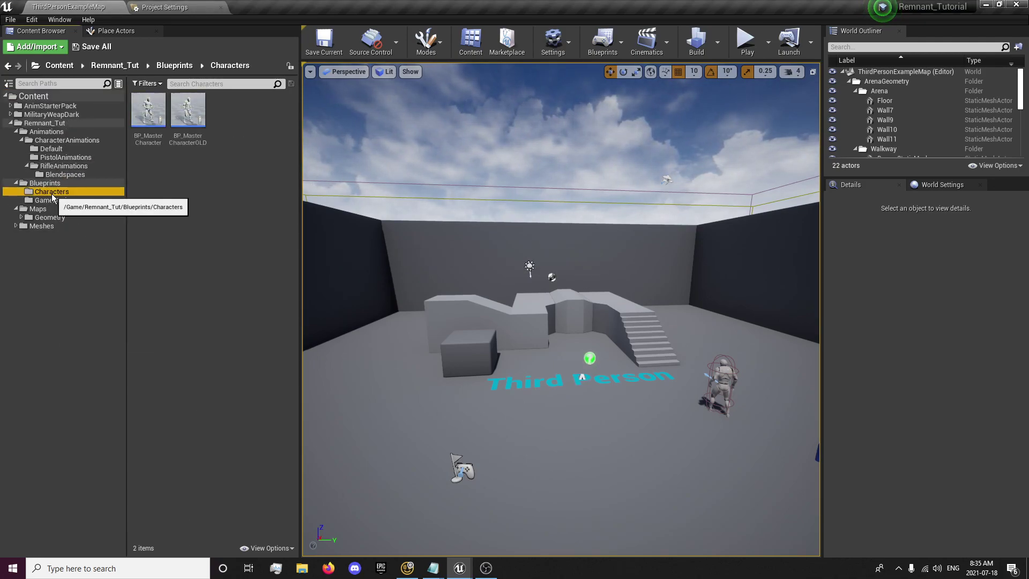
pyautogui.click(186, 137)
pyautogui.press('Delete')
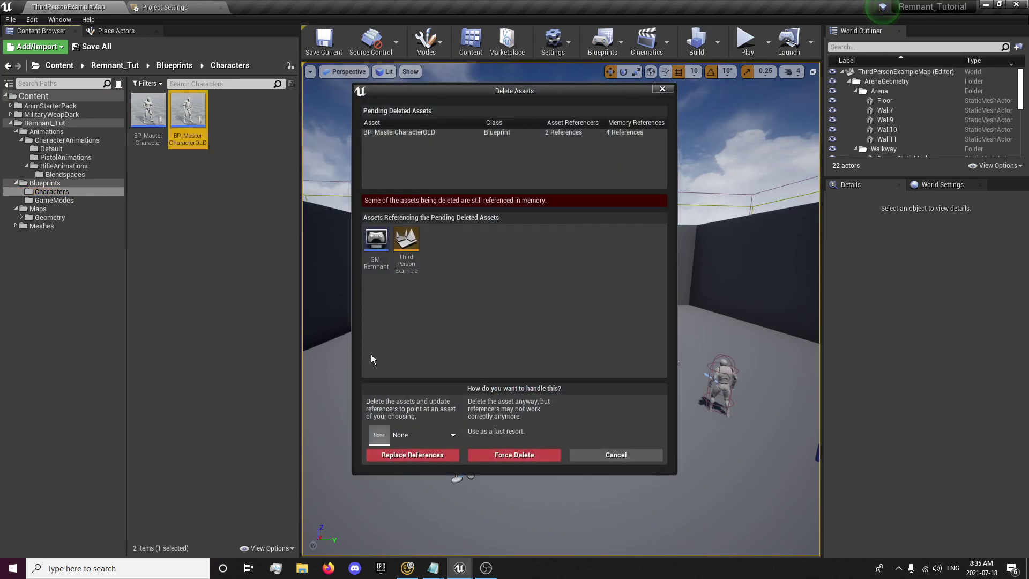
pyautogui.click(420, 432)
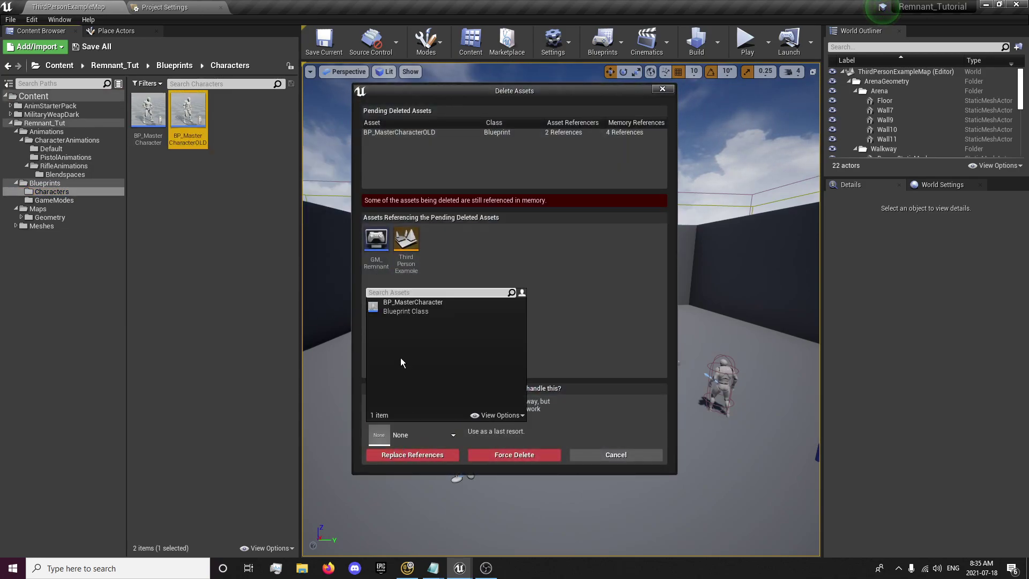
pyautogui.click(401, 308)
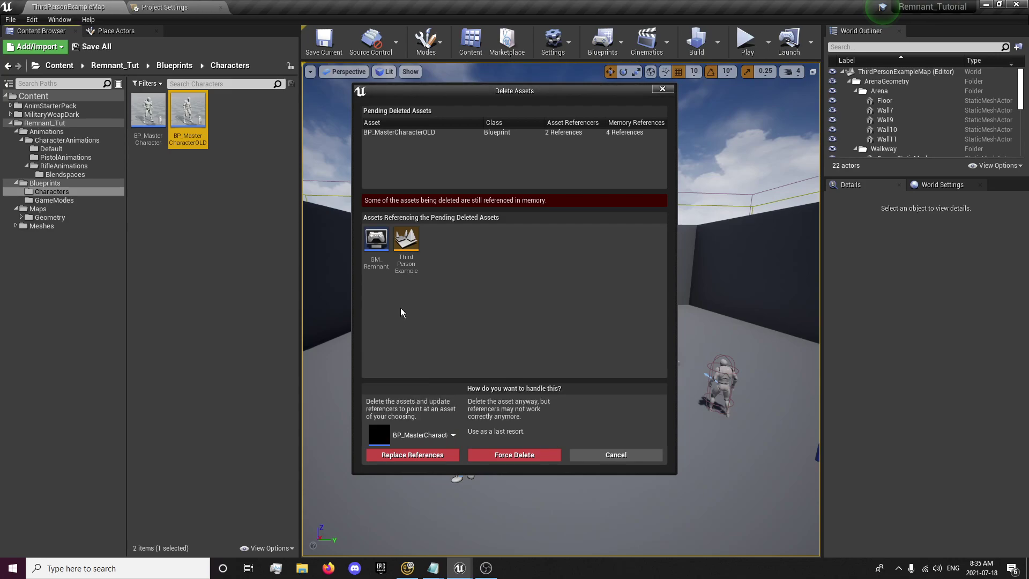
pyautogui.click(426, 454)
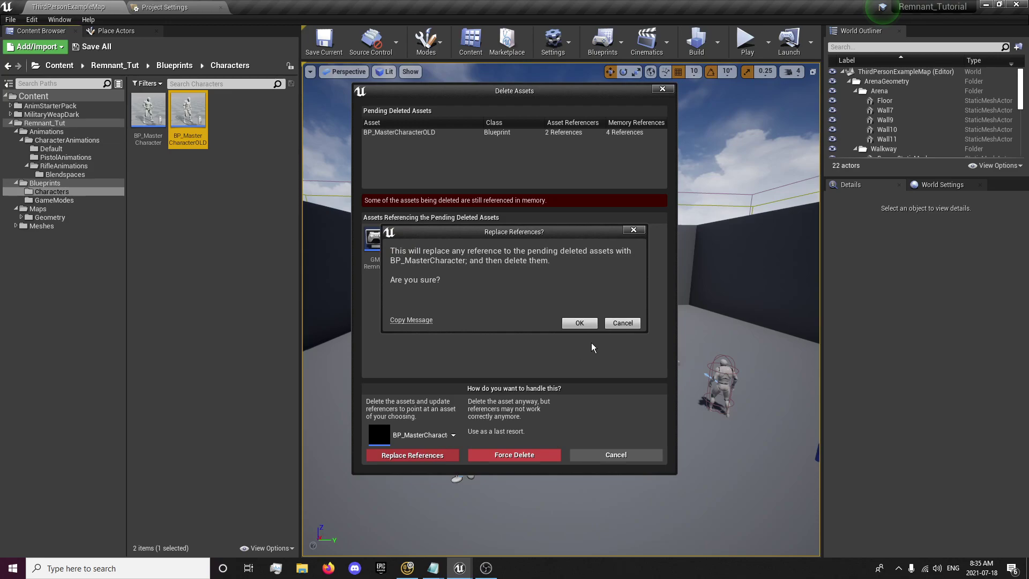
pyautogui.click(586, 322)
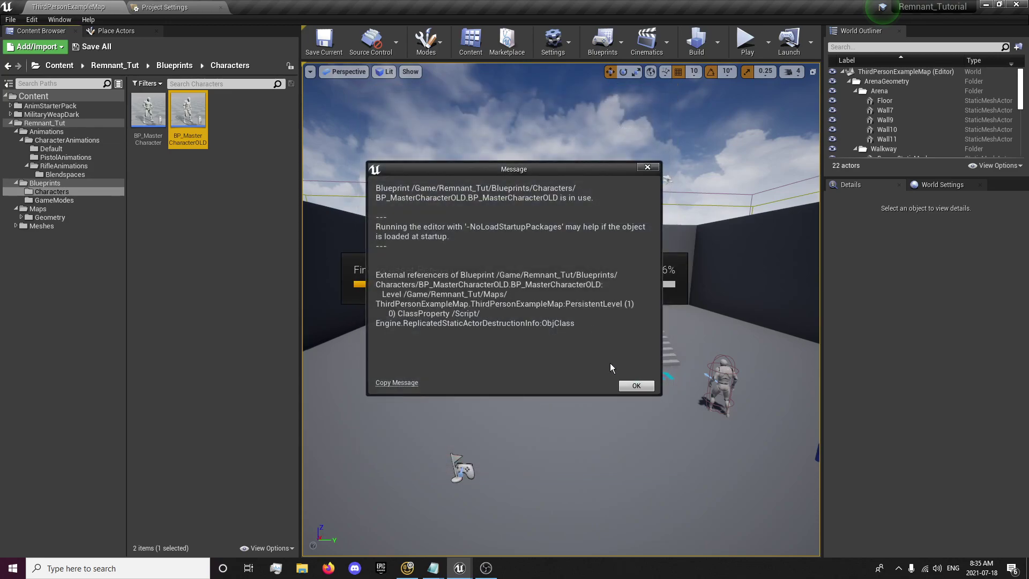
pyautogui.click(634, 386)
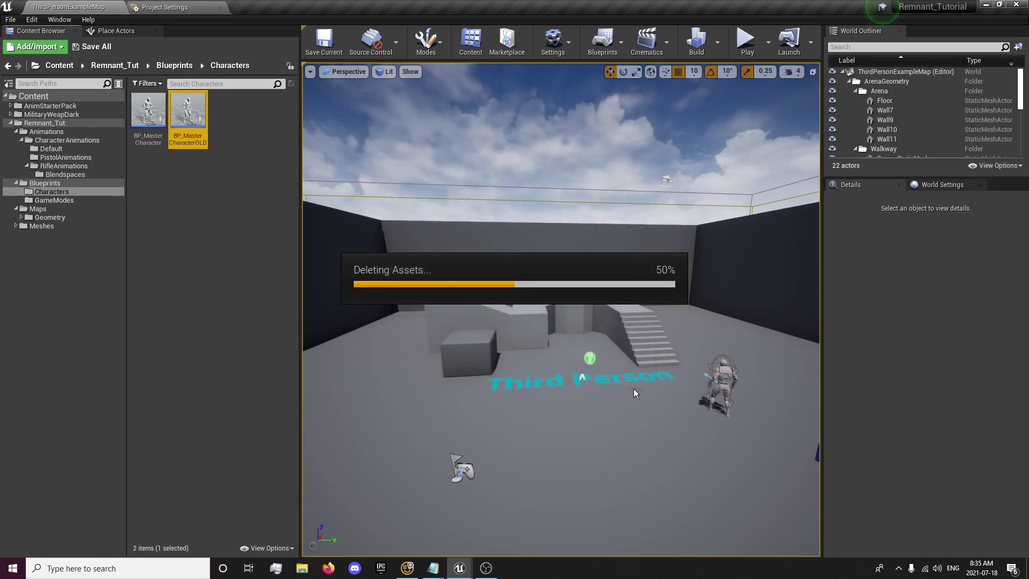
pyautogui.click(667, 432)
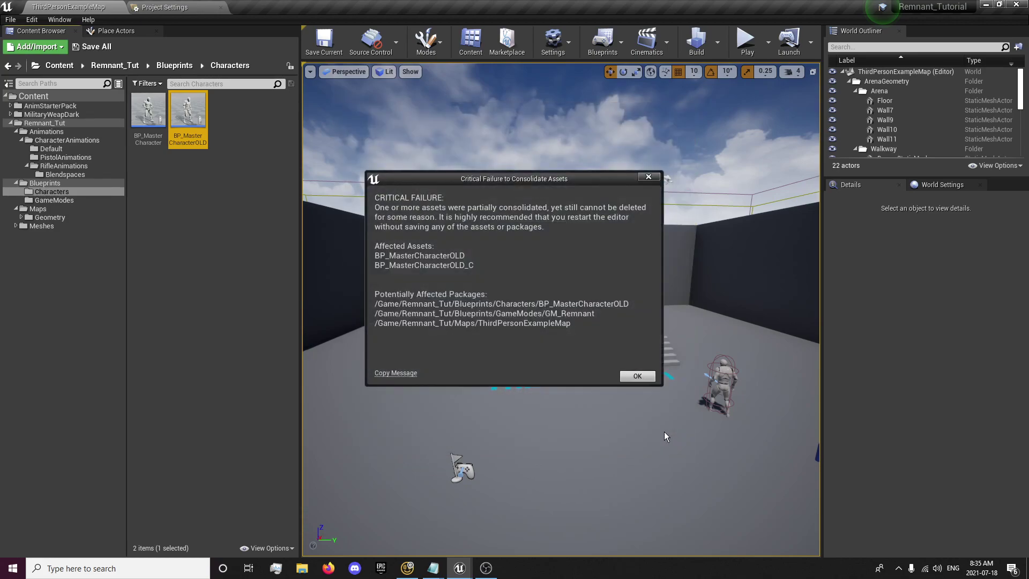
pyautogui.click(638, 376)
pyautogui.click(240, 204)
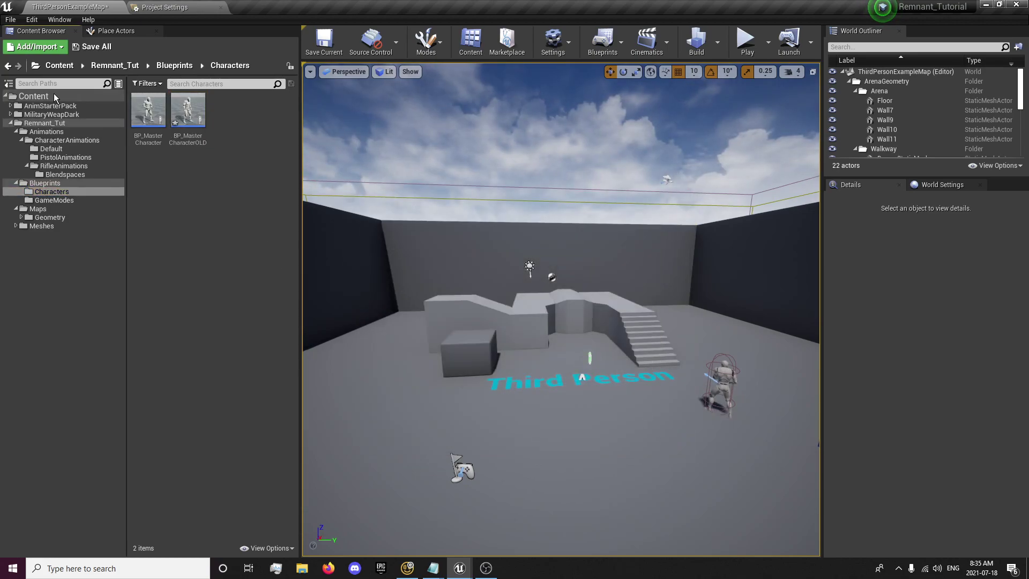
# Fix up the redirectors in the whole Content folder after replacing the old character's references.
pyautogui.rightClick(39, 97)
pyautogui.click(84, 247)
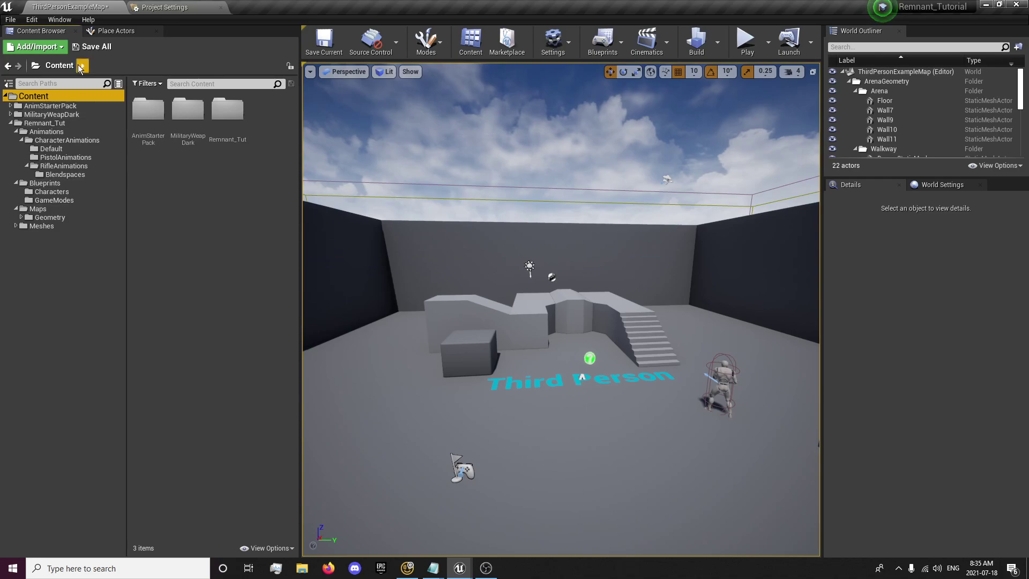
# Delete the character actor standing in the level and save ThirdPersonExampleMap.
pyautogui.click(602, 381)
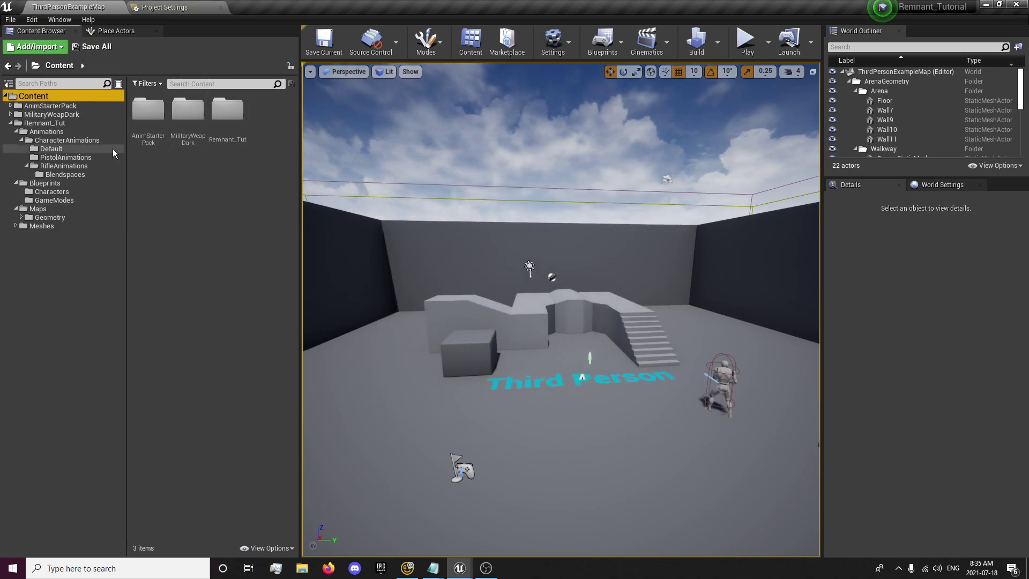
pyautogui.click(51, 193)
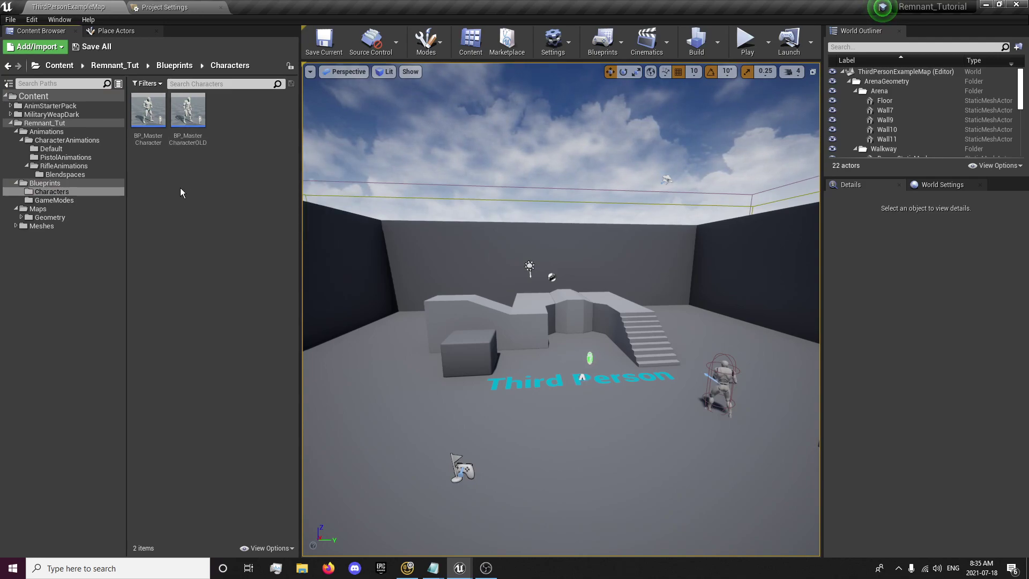
pyautogui.click(721, 383)
pyautogui.press('Delete')
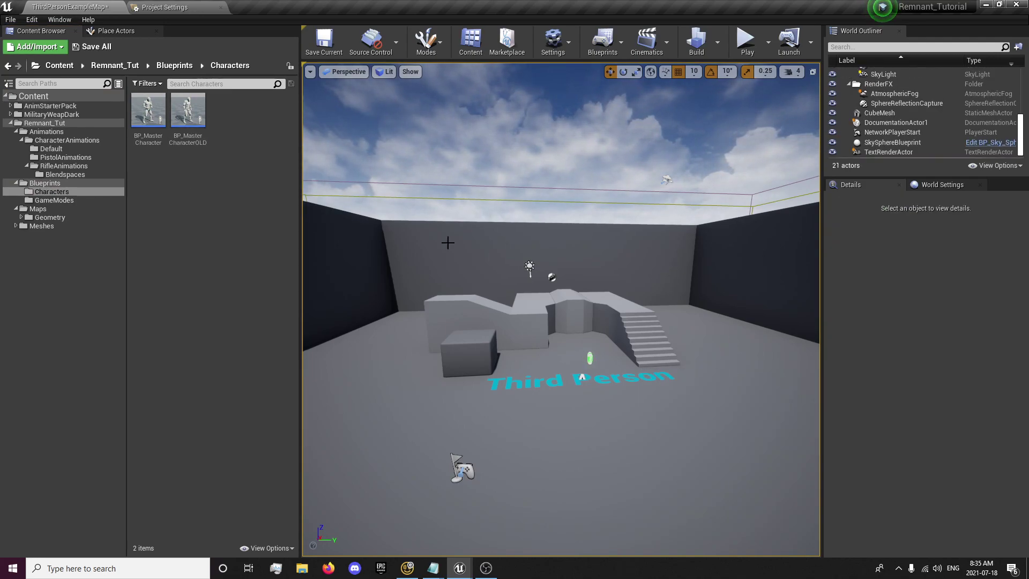
pyautogui.click(91, 46)
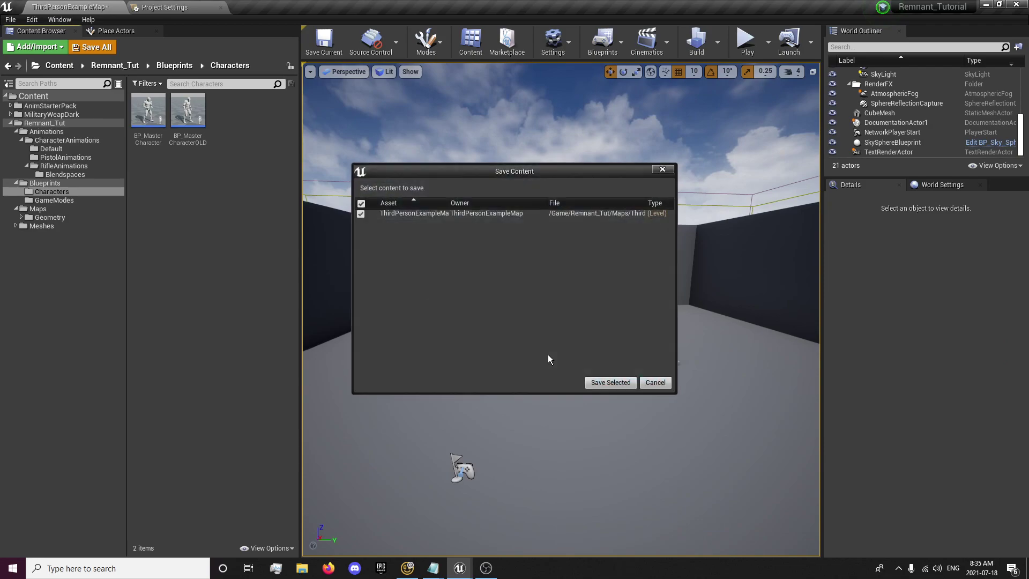
pyautogui.click(589, 383)
# Force delete BP_MasterCharacterOLD from the Characters folder.
pyautogui.click(190, 118)
pyautogui.press('Delete')
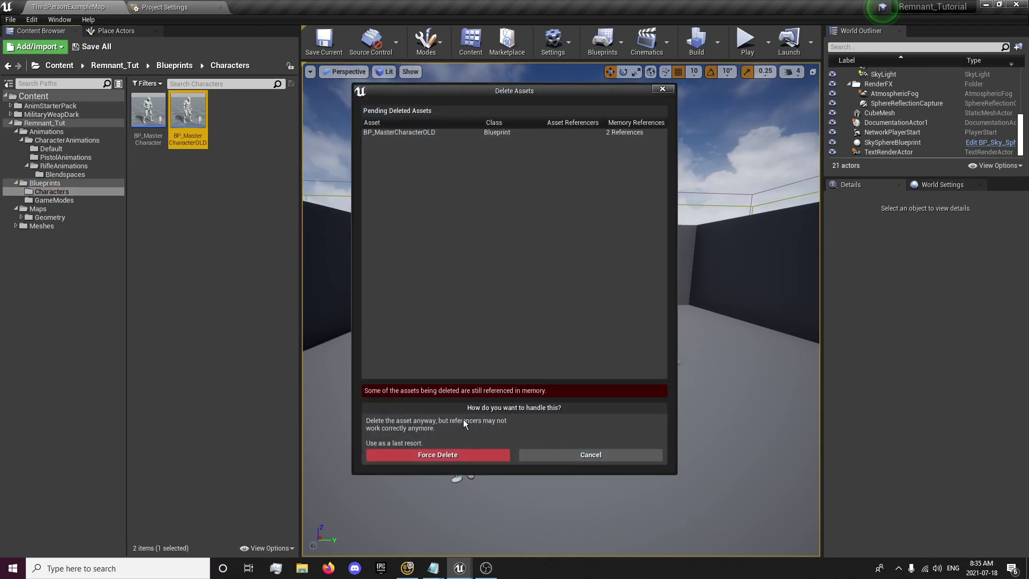
pyautogui.click(426, 456)
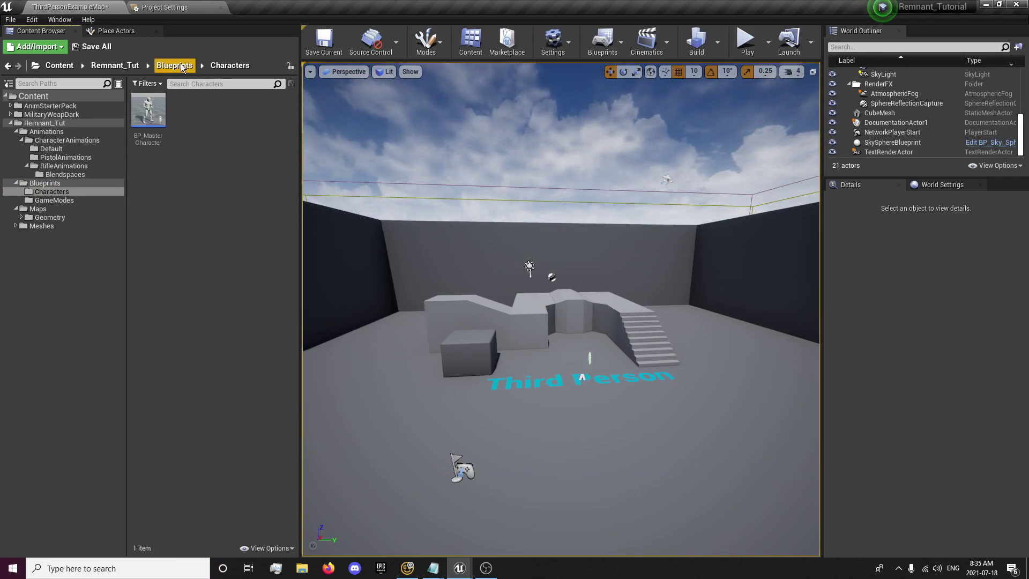
# Examine the template animations in the Default animations folder and the actions available for ThirdPersonRun.
pyautogui.click(51, 148)
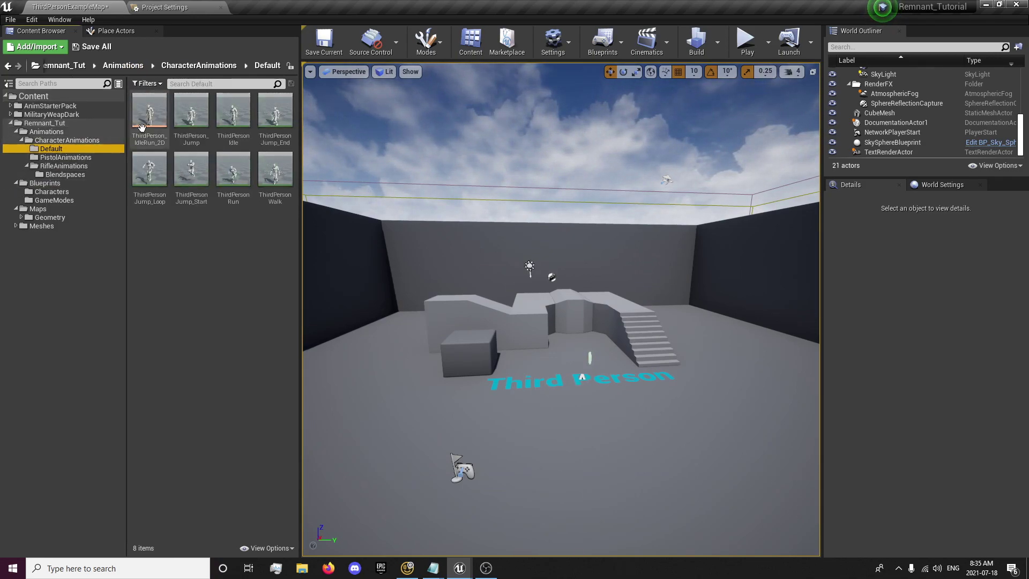
pyautogui.doubleClick(149, 112)
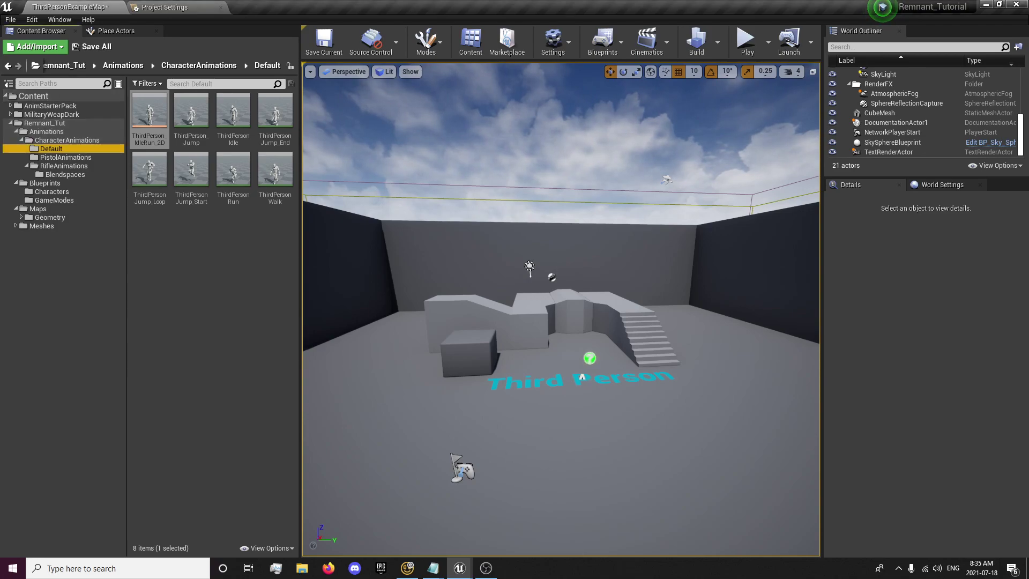
pyautogui.click(151, 232)
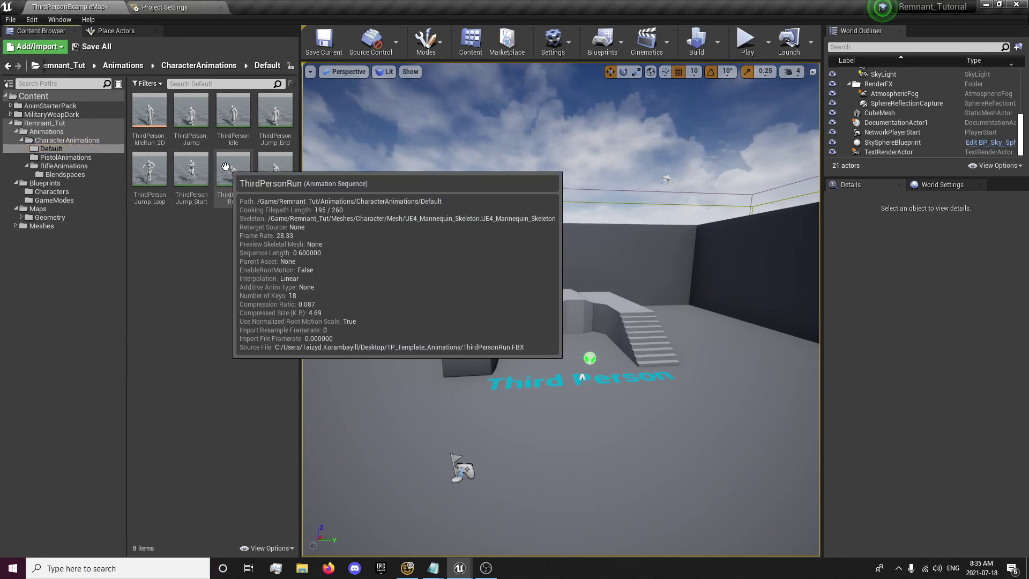
pyautogui.rightClick(226, 167)
pyautogui.moveTo(305, 182)
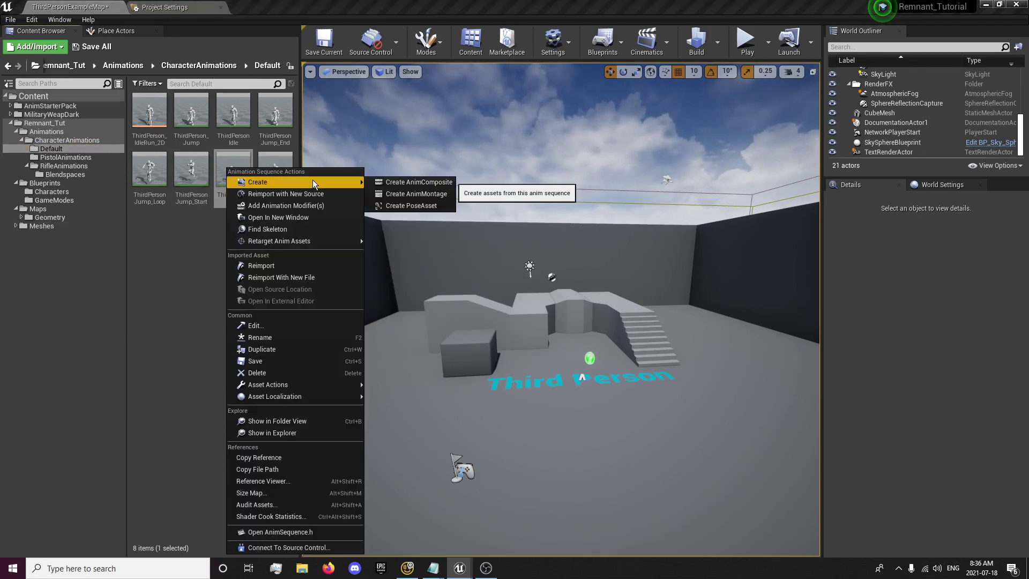
pyautogui.click(193, 252)
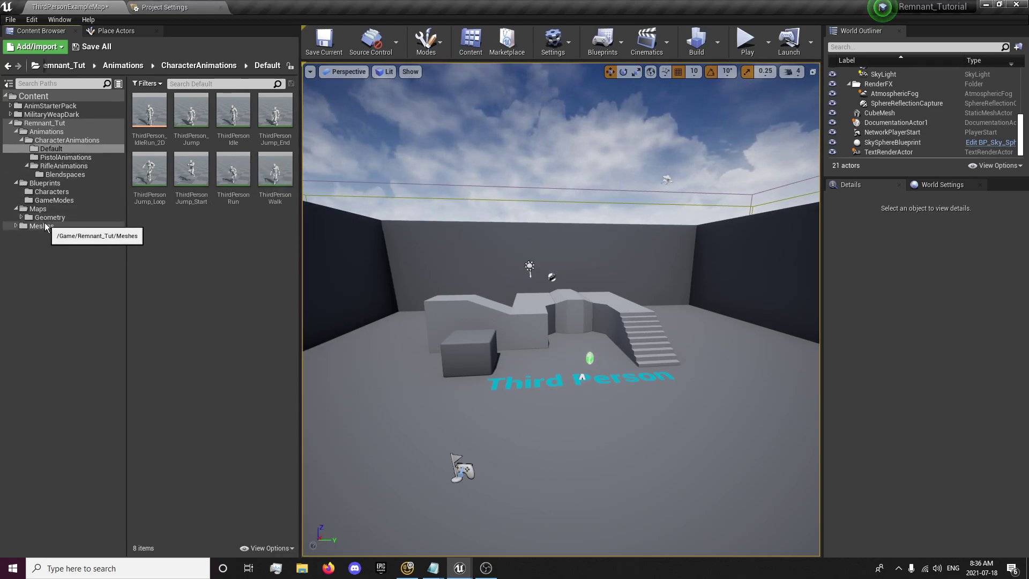
# Open the Mesh folder of UE4_Mannequin inside AnimStarterPack.
pyautogui.click(49, 107)
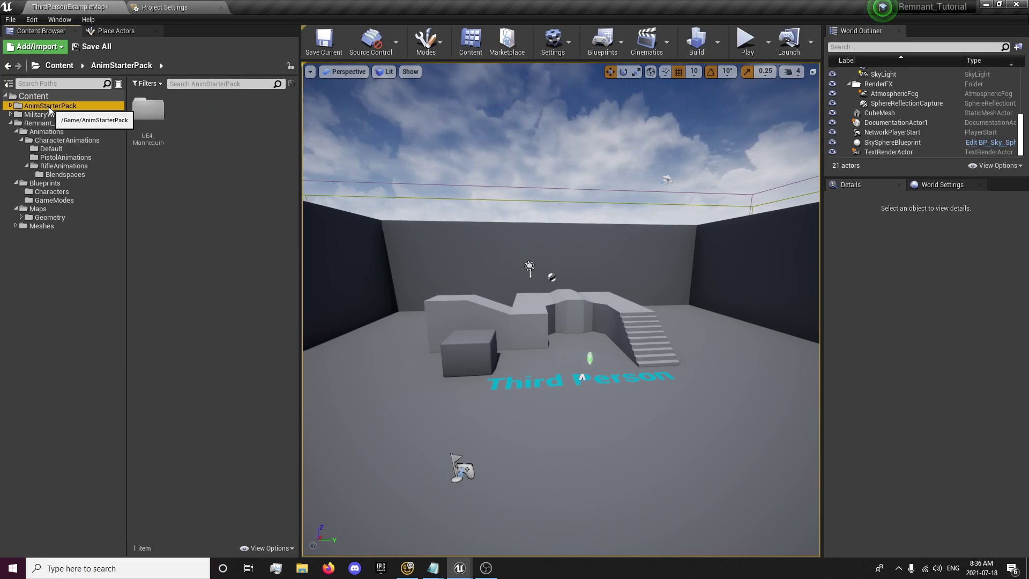
pyautogui.doubleClick(148, 110)
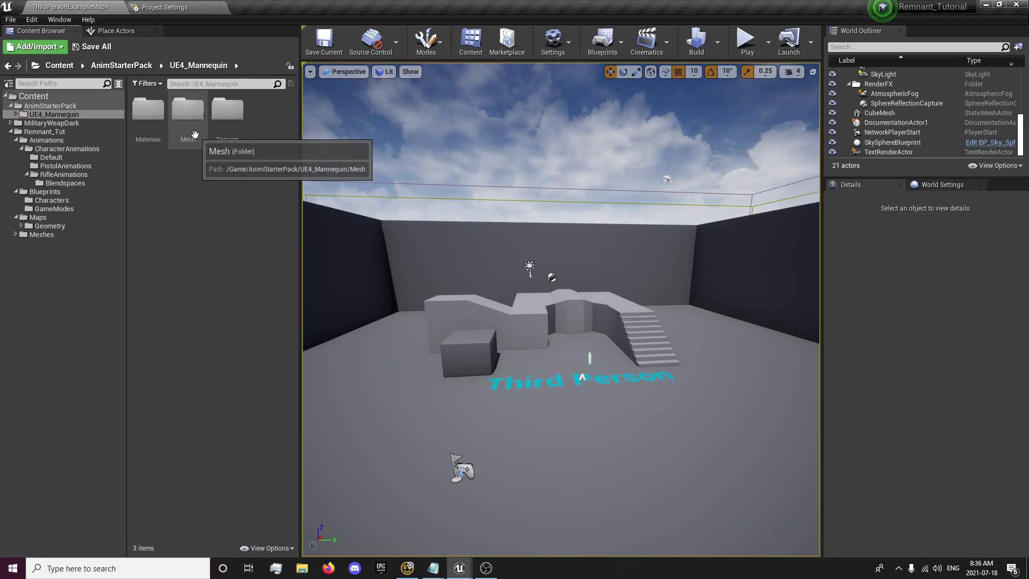
pyautogui.doubleClick(189, 113)
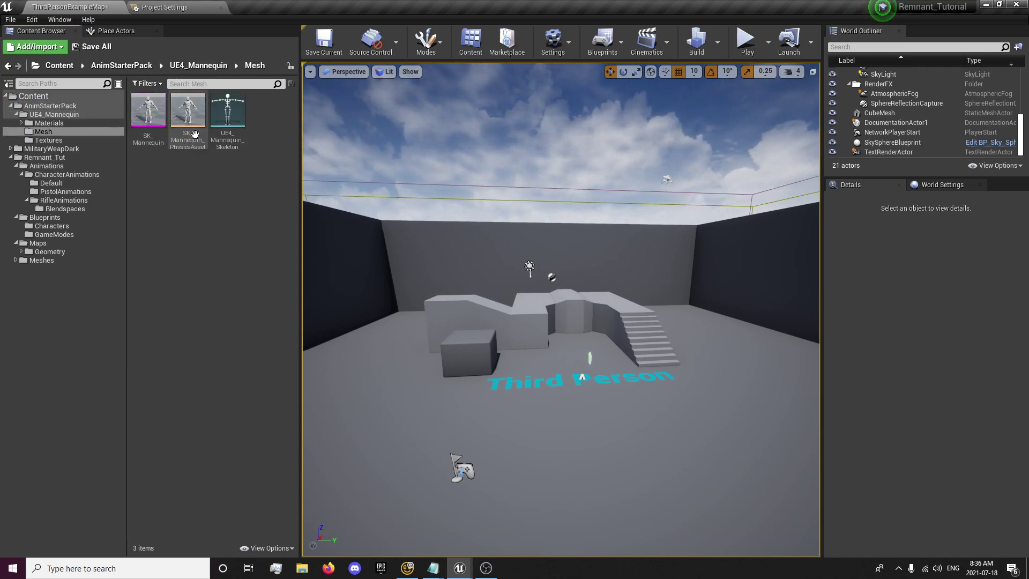
pyautogui.rightClick(227, 132)
pyautogui.moveTo(284, 149)
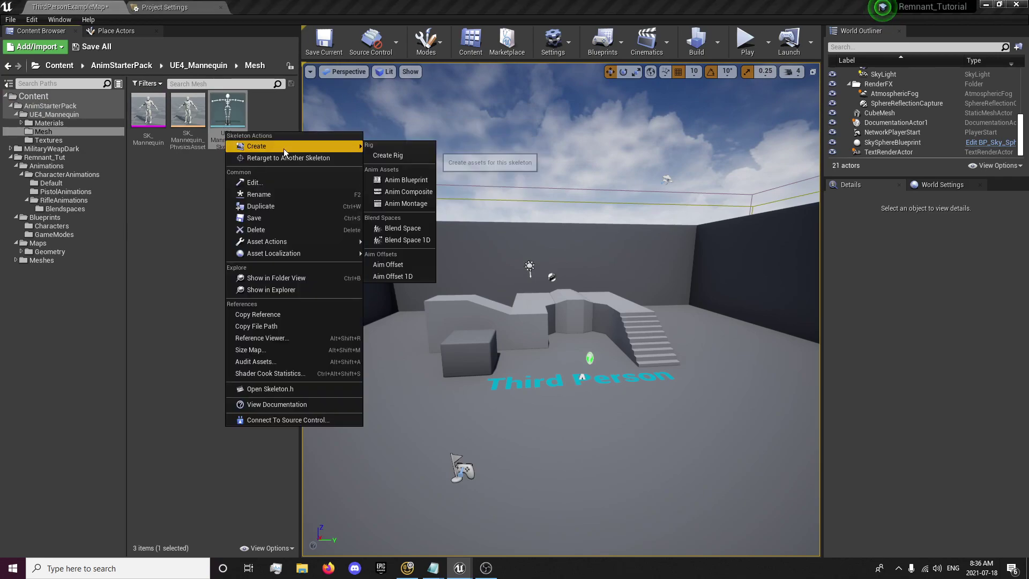
pyautogui.click(313, 158)
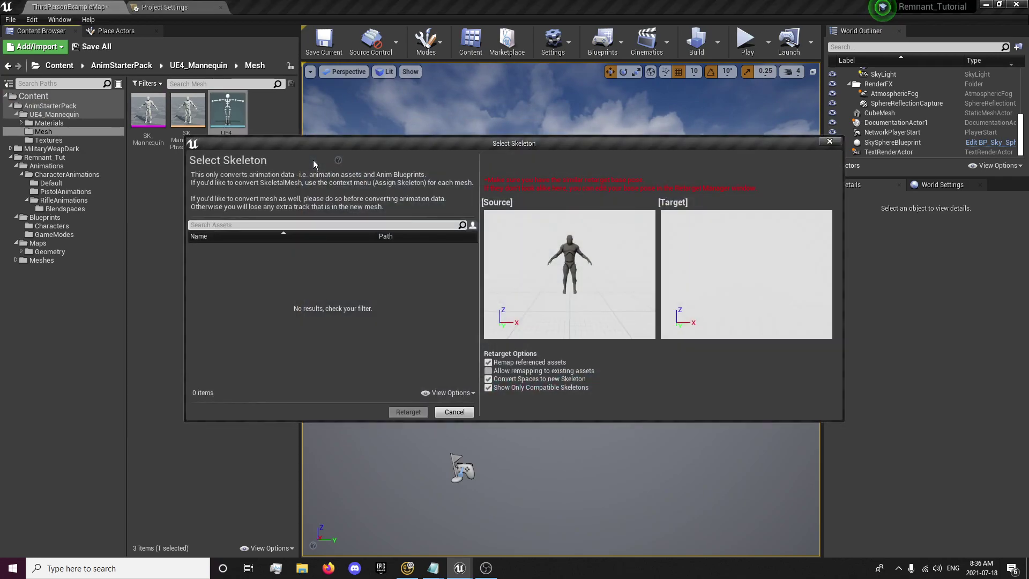
pyautogui.click(453, 412)
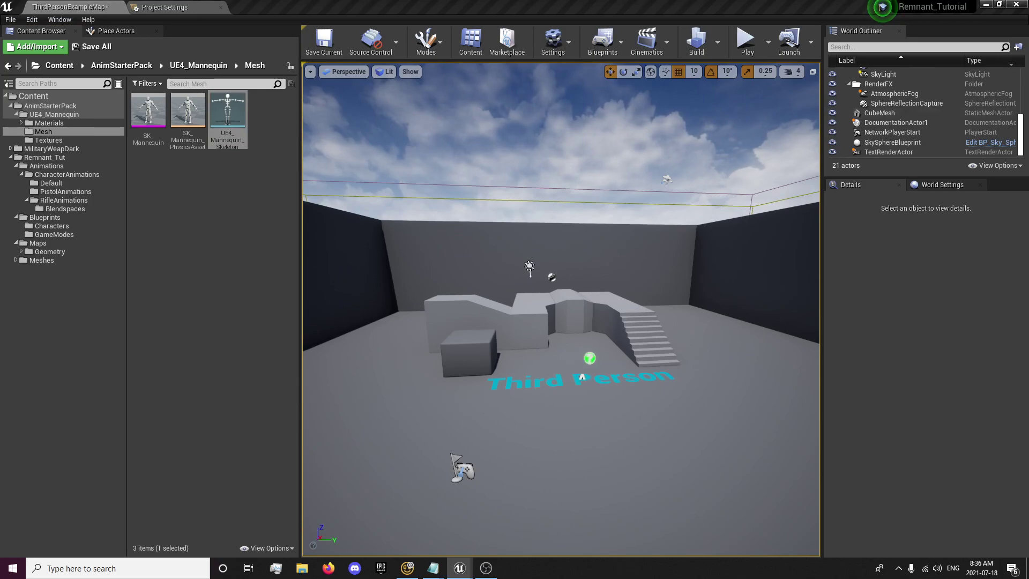
# Assign the Humanoid rig to AnimStarterPack's UE4_Mannequin_Skeleton and save the skeleton.
pyautogui.doubleClick(242, 138)
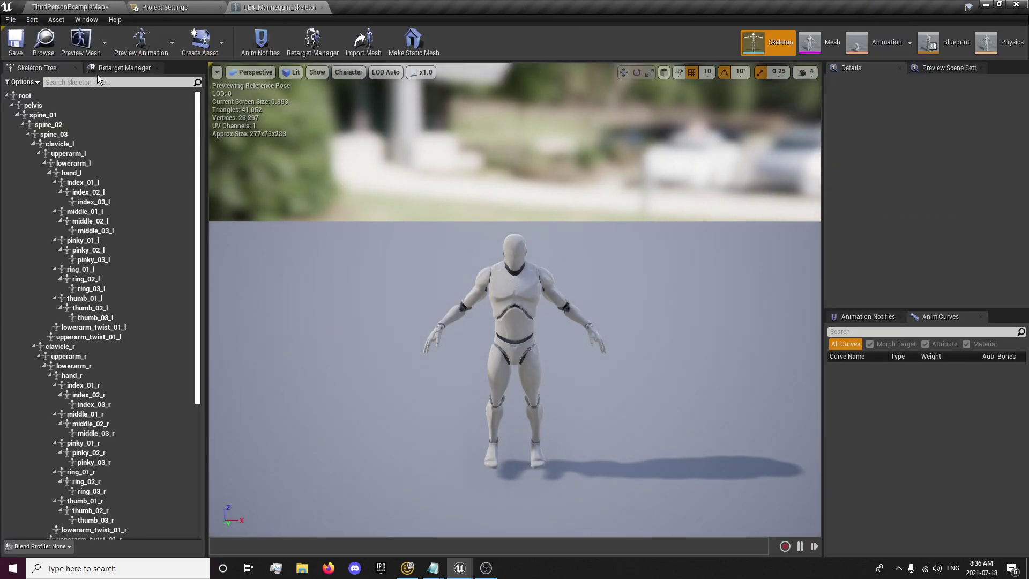
pyautogui.click(99, 68)
pyautogui.click(75, 310)
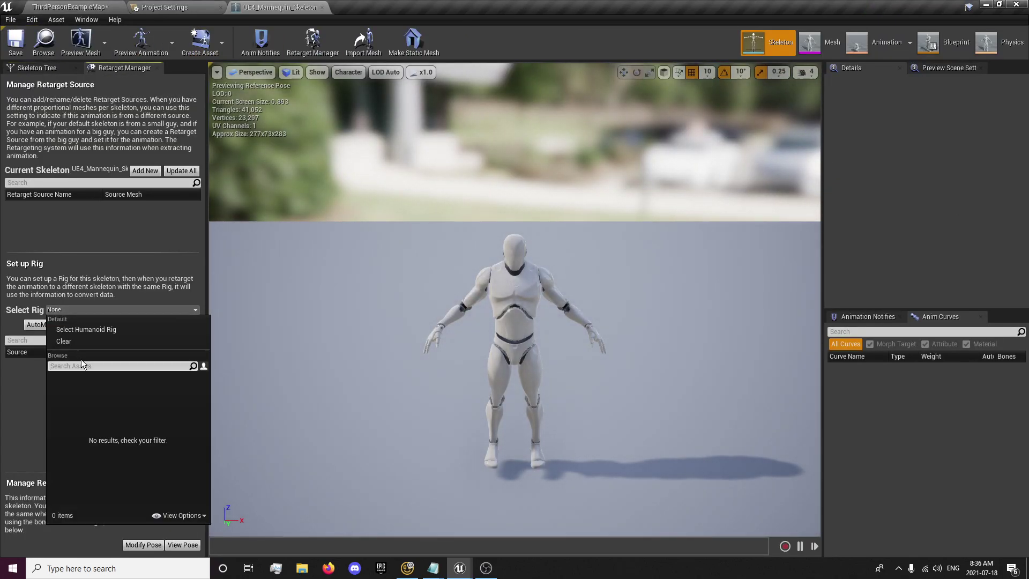
pyautogui.click(85, 328)
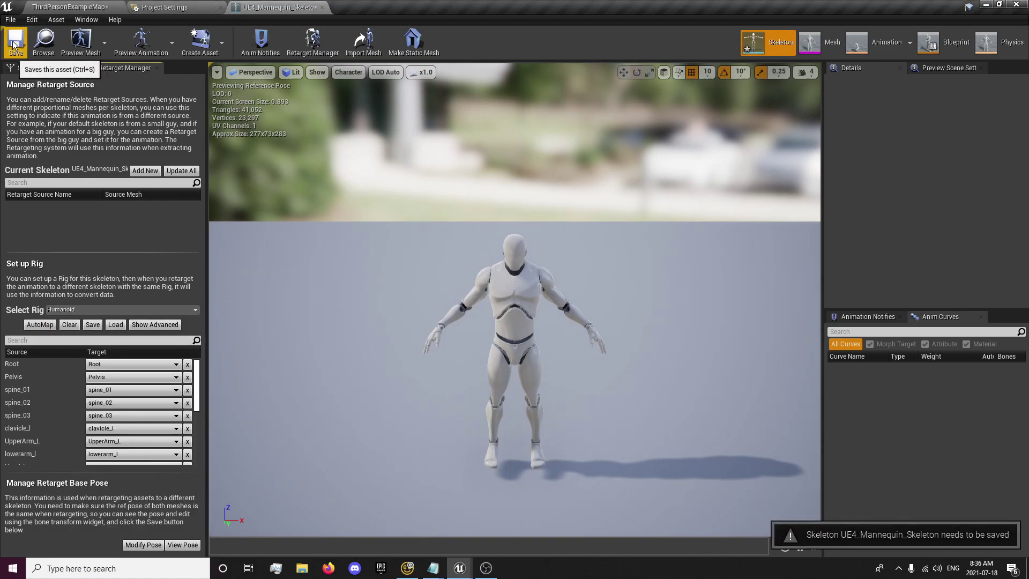
pyautogui.click(13, 45)
# Assign the Humanoid rig to UE4_Mannequin_Skeleton in Remnant_Tut/Meshes/Character/Mesh and close that skeleton's editor.
pyautogui.click(69, 7)
pyautogui.click(43, 260)
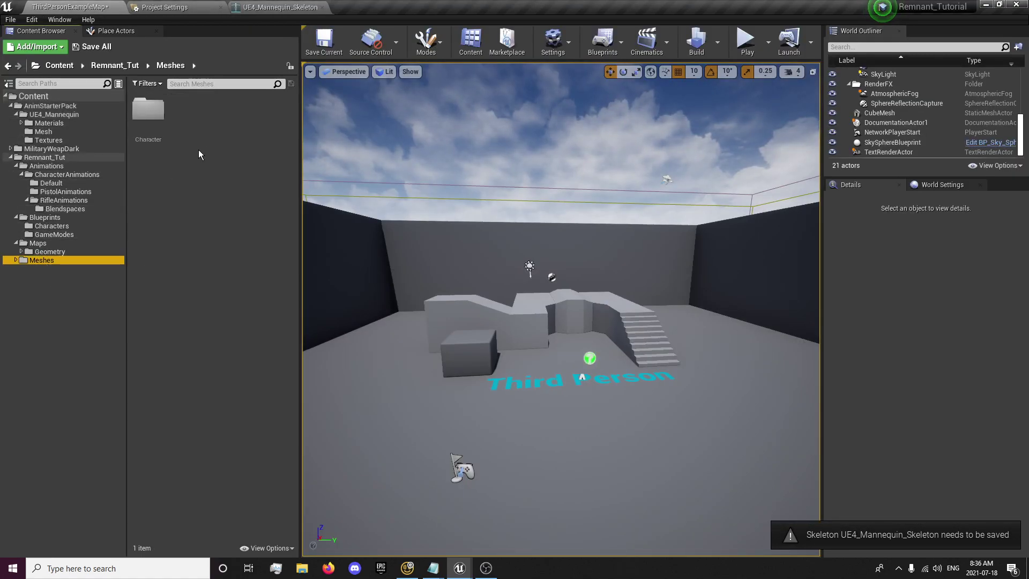
pyautogui.doubleClick(148, 110)
pyautogui.doubleClick(191, 110)
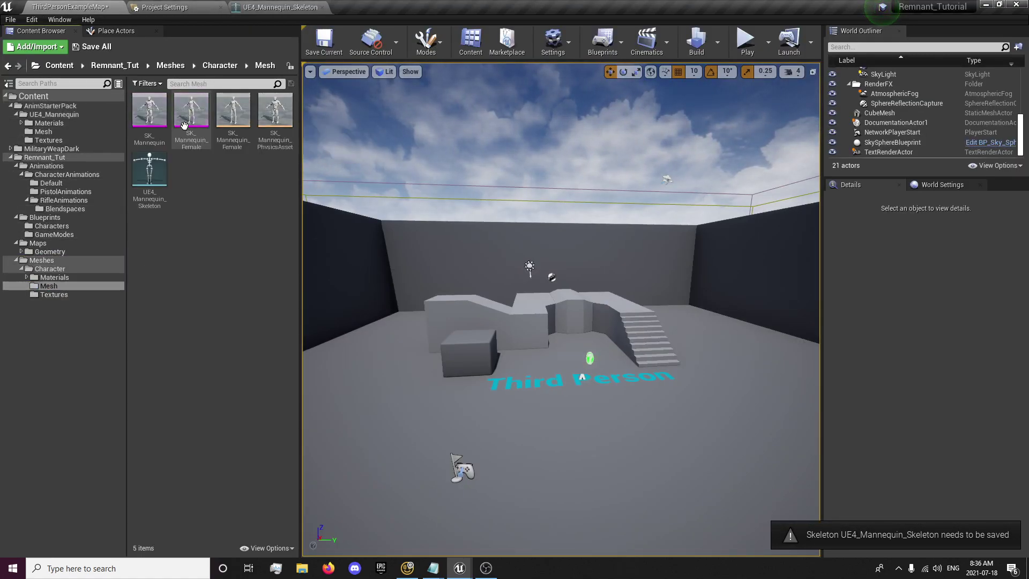
pyautogui.click(151, 191)
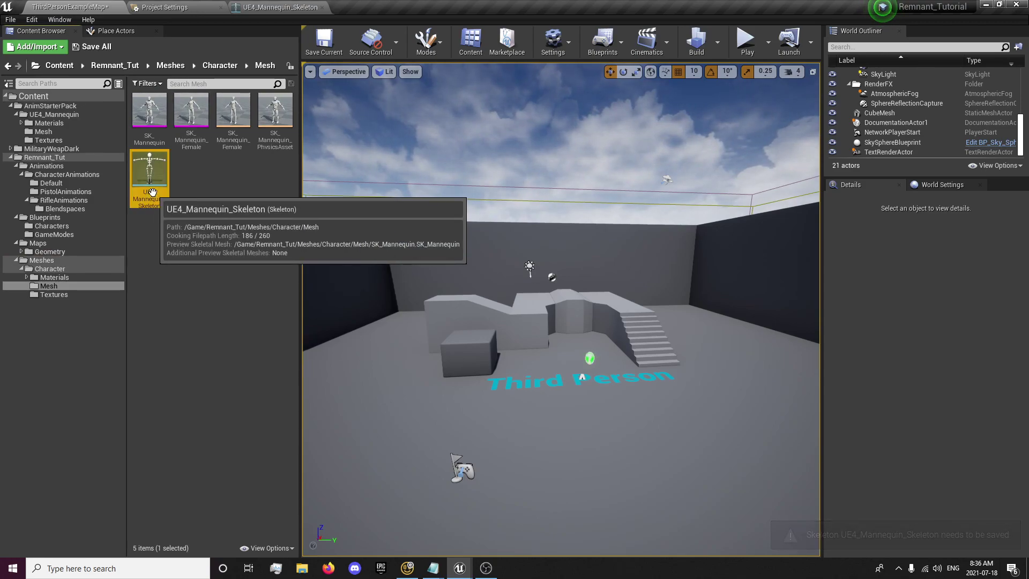
pyautogui.doubleClick(152, 191)
pyautogui.click(125, 68)
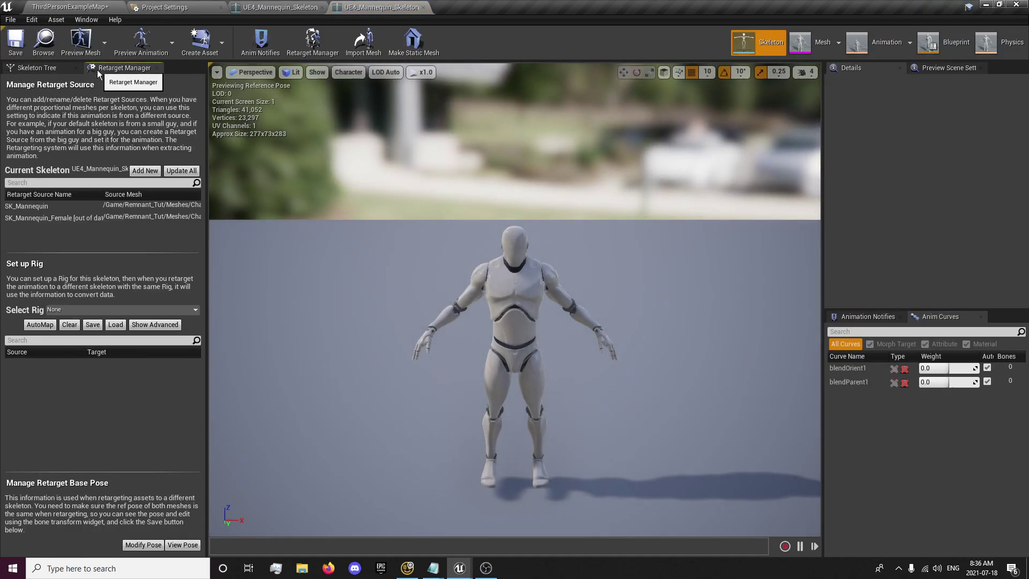
pyautogui.click(75, 310)
pyautogui.click(71, 330)
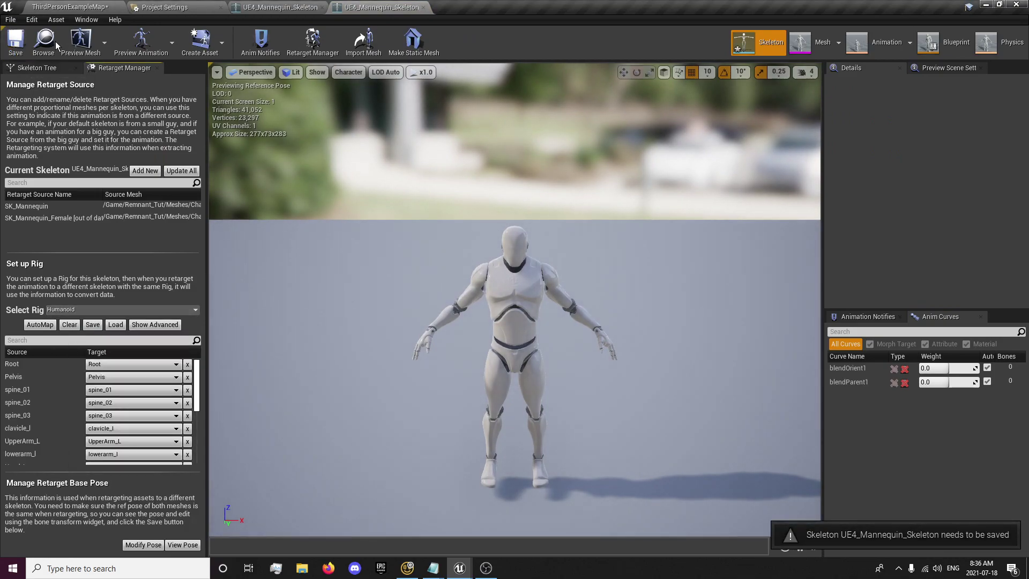
pyautogui.middleClick(374, 10)
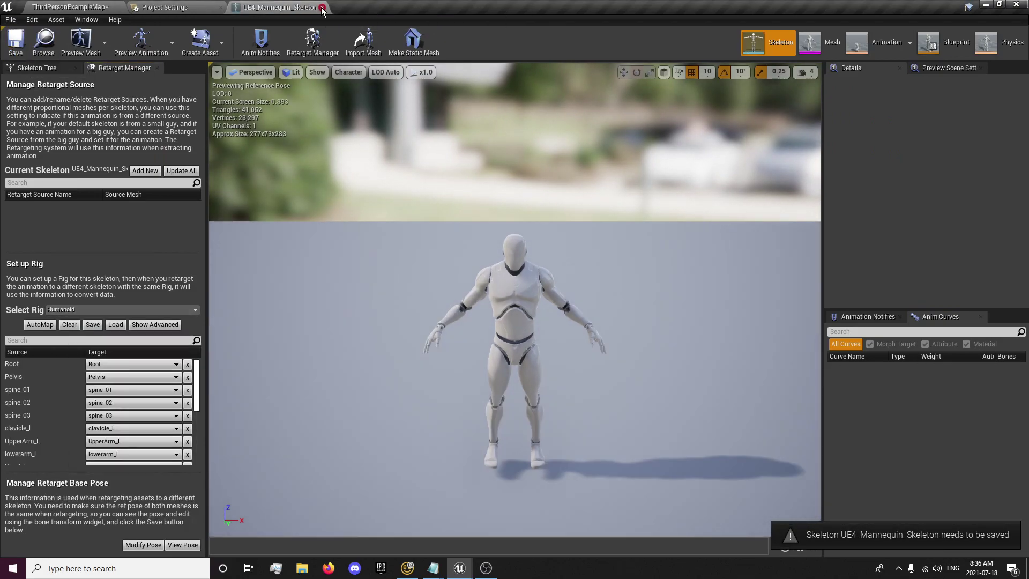
# Retarget AnimStarterPack's UE4_Mannequin_Skeleton to the Remnant_Tut UE4_Mannequin_Skeleton with the default retarget options.
pyautogui.click(67, 7)
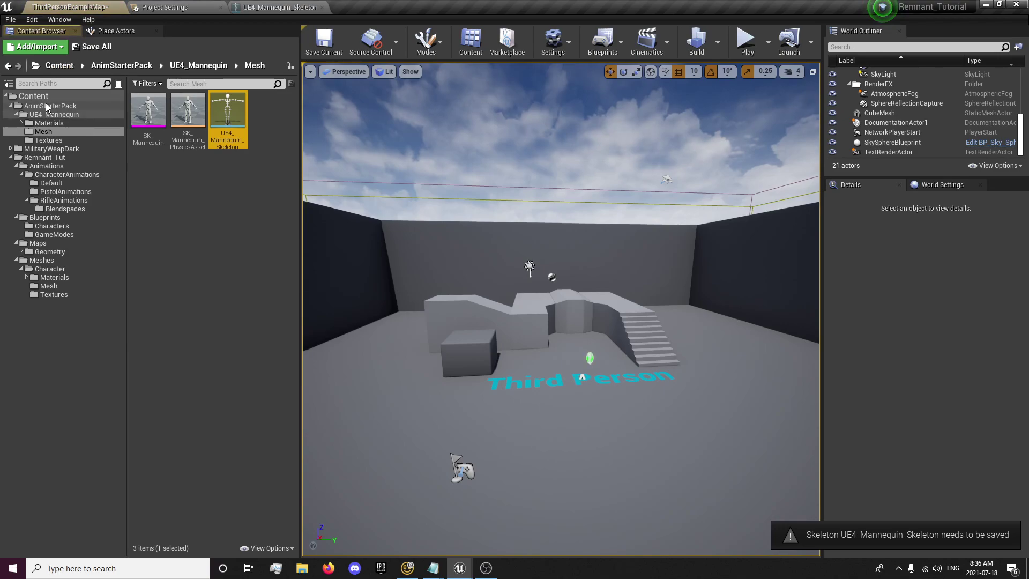
pyautogui.rightClick(224, 139)
pyautogui.click(291, 160)
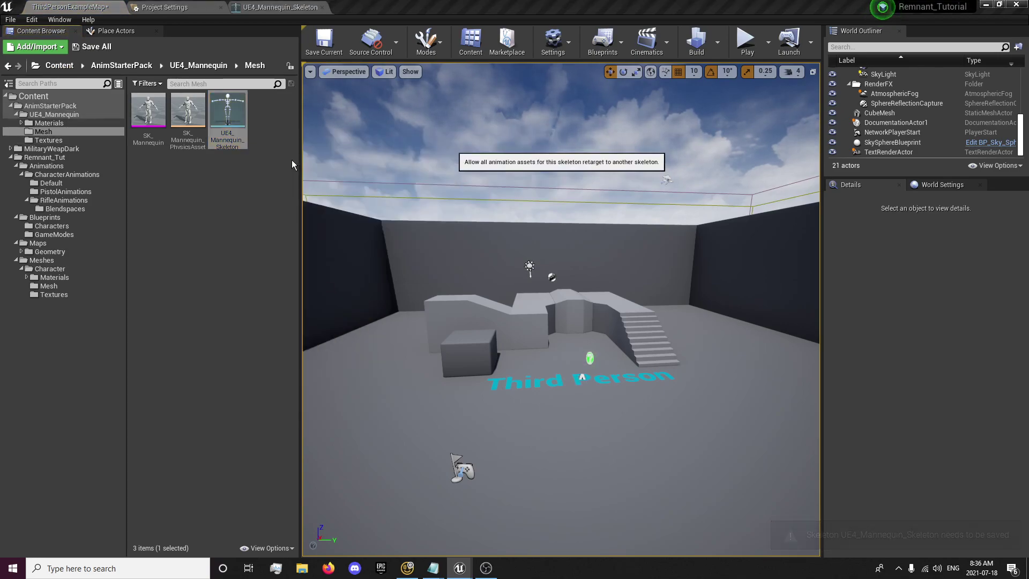
pyautogui.click(241, 247)
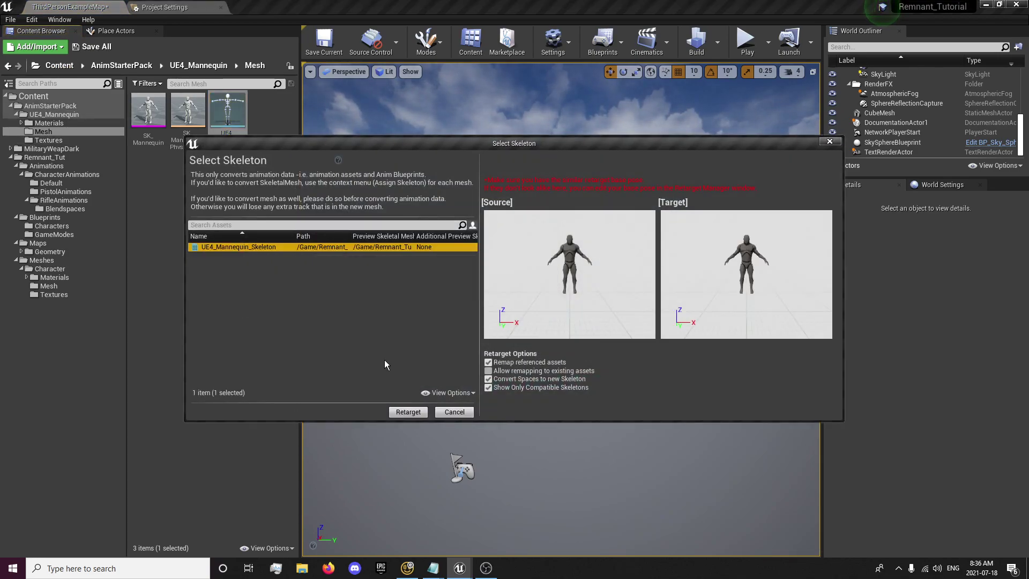
pyautogui.click(408, 412)
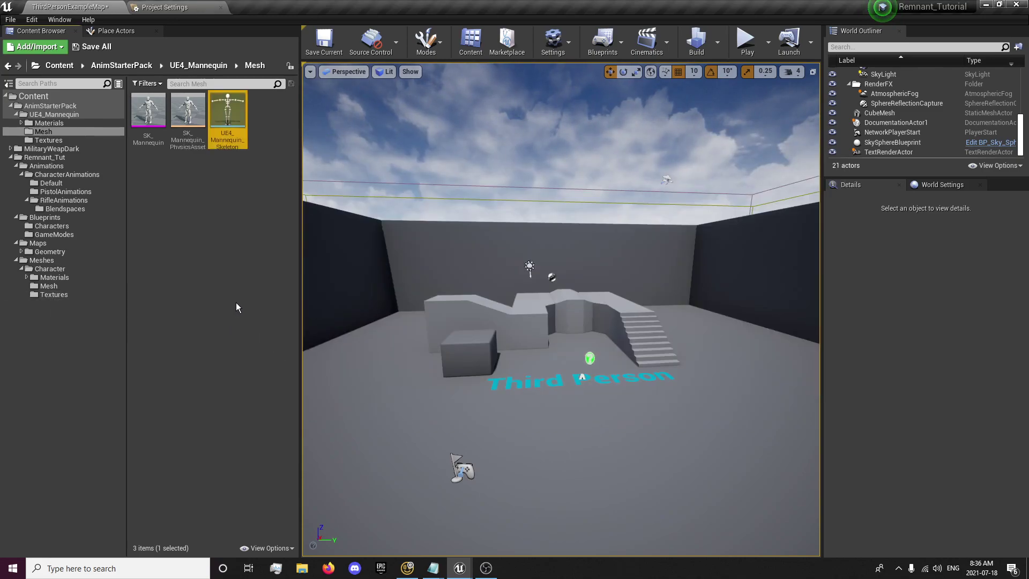
# Delete AnimStarterPack's UE4_Mannequin_Skeleton, replacing its references with the UE4_Mannequin_Skeleton from Remnant_Tut, and save the affected assets.
pyautogui.click(159, 213)
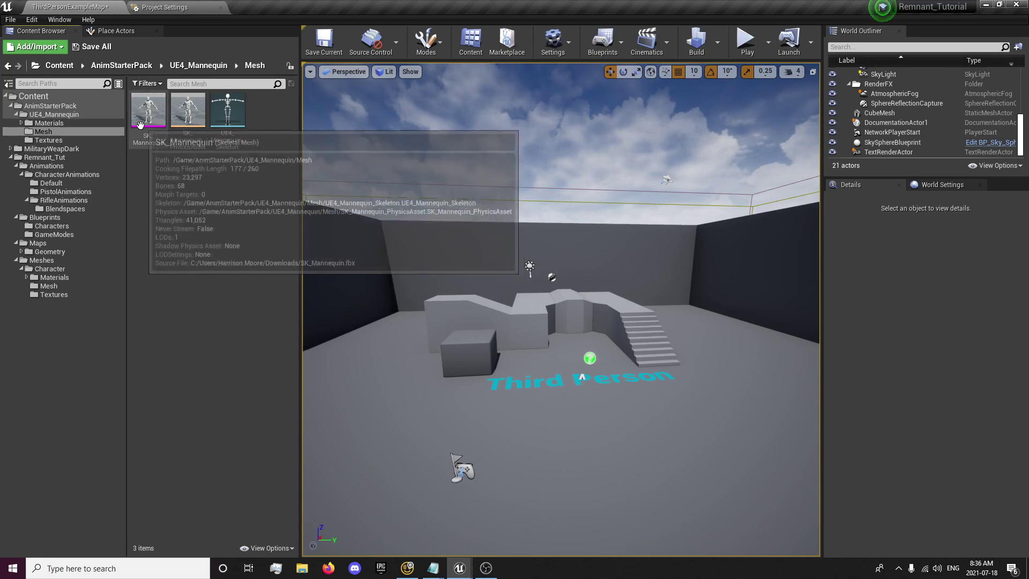
pyautogui.click(213, 126)
pyautogui.press('Delete')
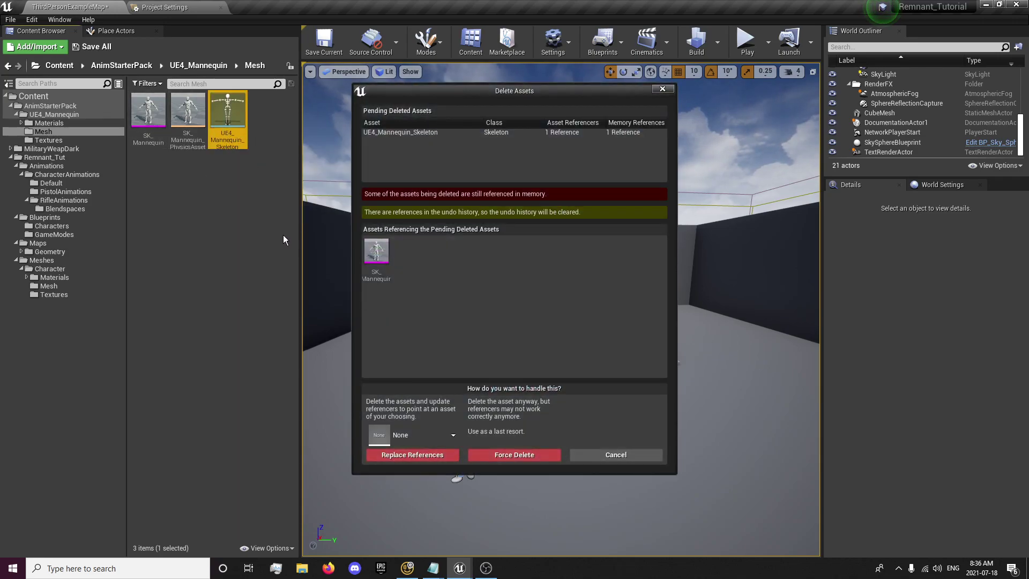
pyautogui.click(400, 437)
pyautogui.write('mann')
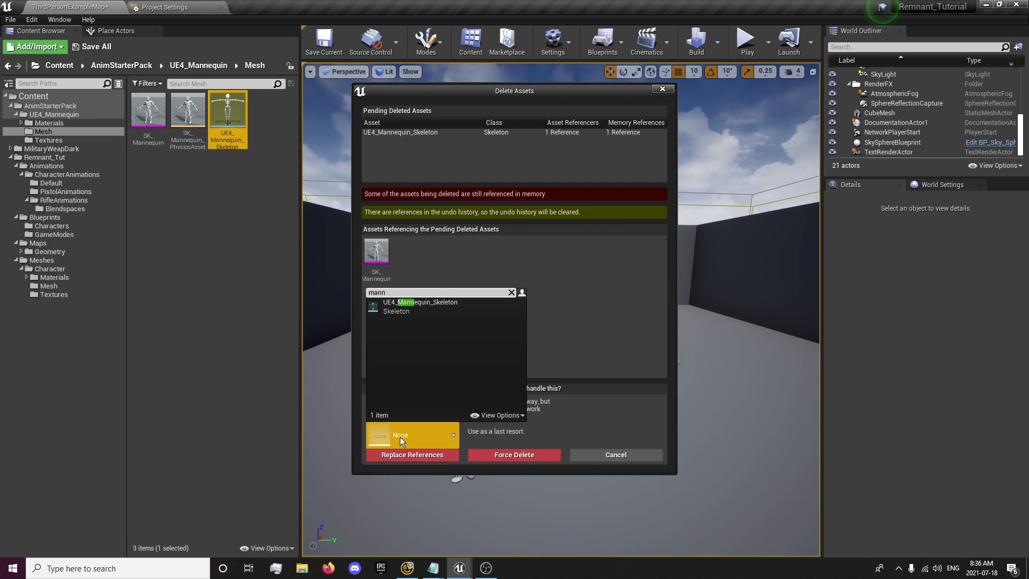
pyautogui.click(428, 309)
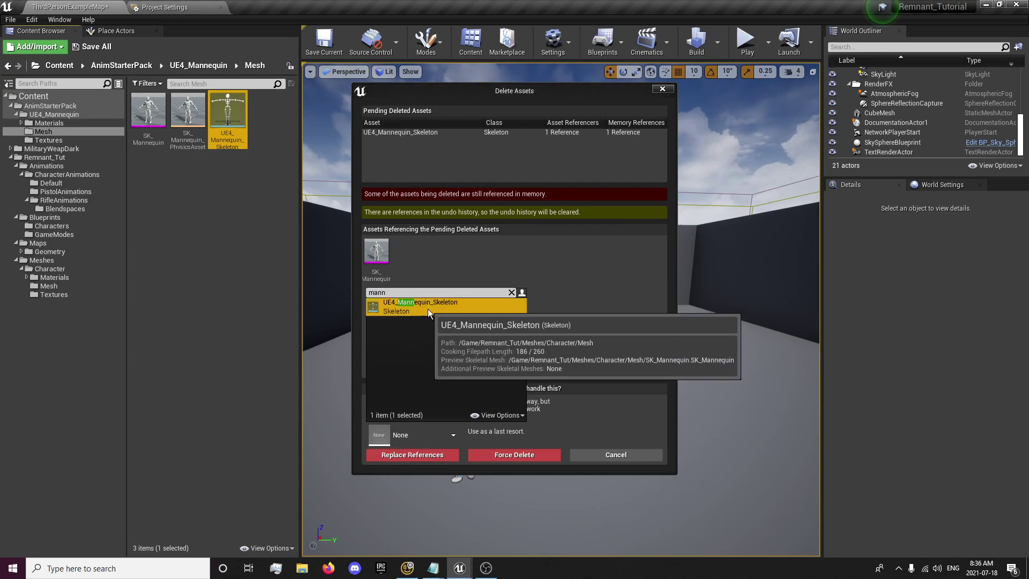
pyautogui.click(414, 454)
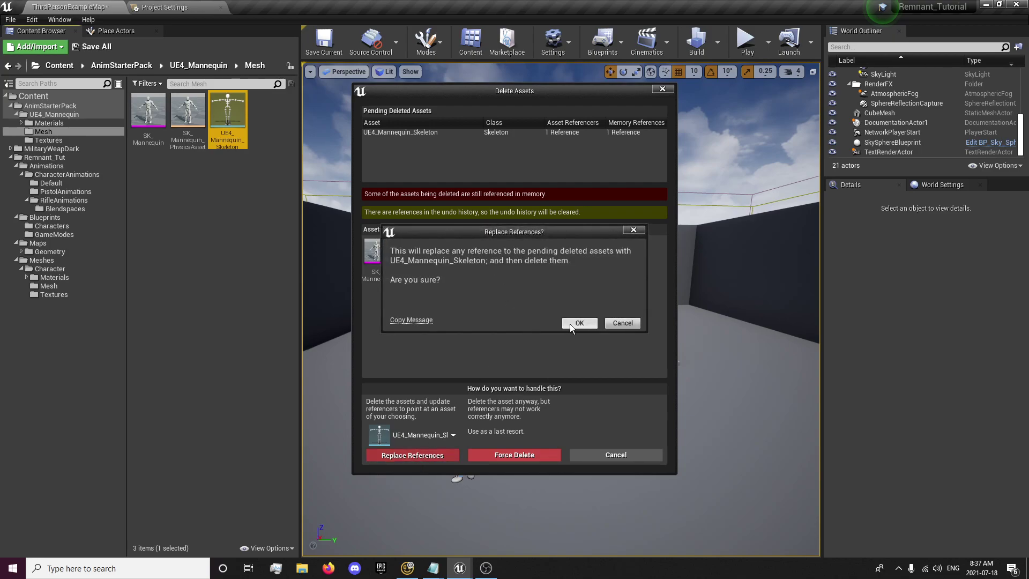
pyautogui.click(570, 323)
pyautogui.click(563, 381)
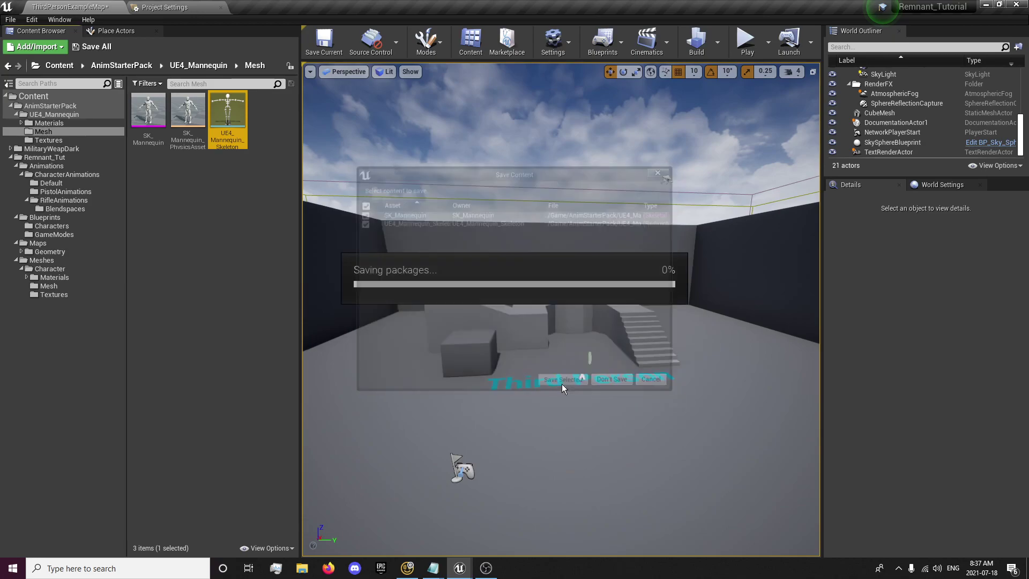
pyautogui.click(188, 115)
pyautogui.press('Delete')
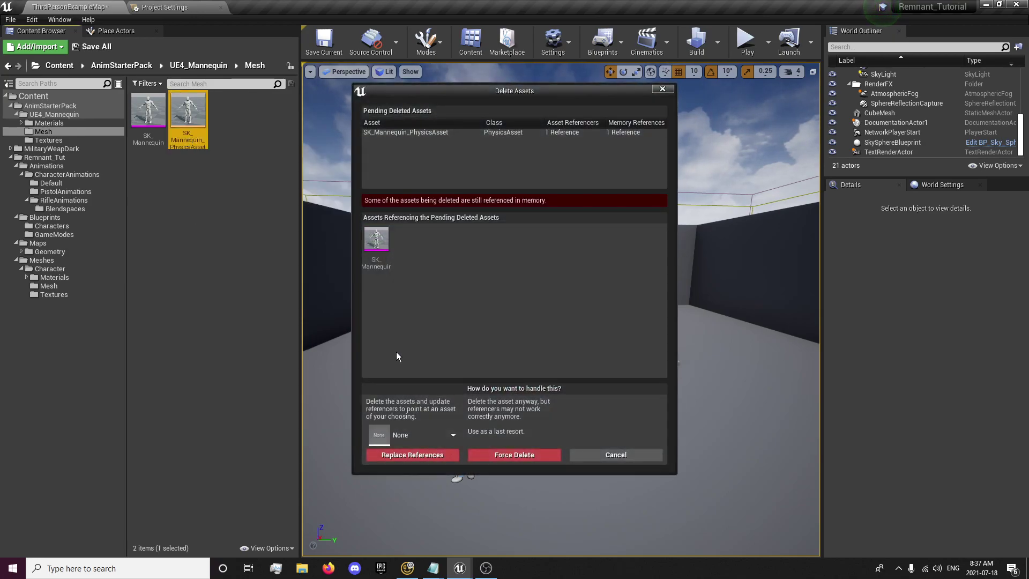
pyautogui.click(602, 453)
pyautogui.moveTo(154, 140)
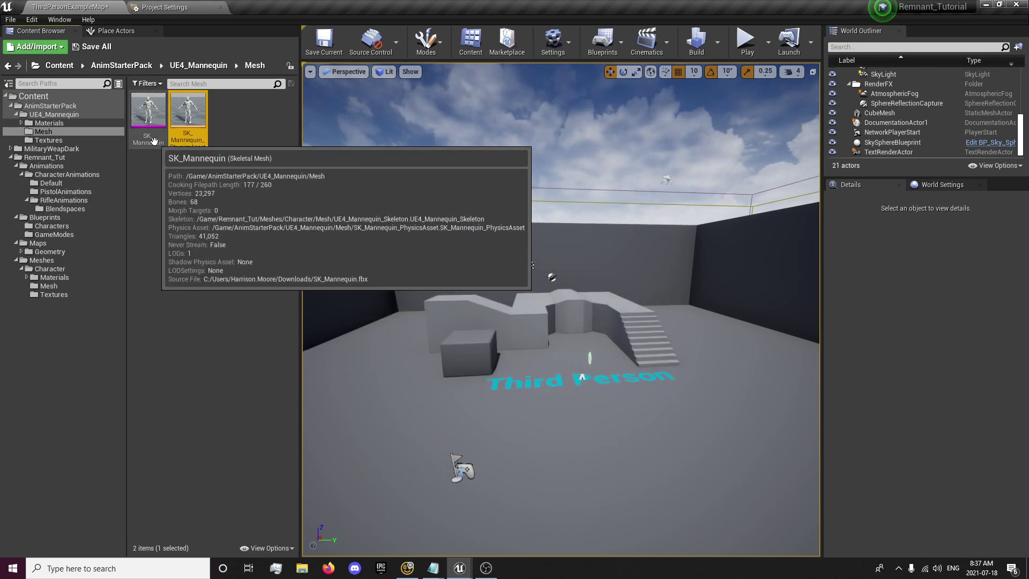
pyautogui.keyDown('ctrl'); pyautogui.click(153, 116); pyautogui.keyUp('ctrl')
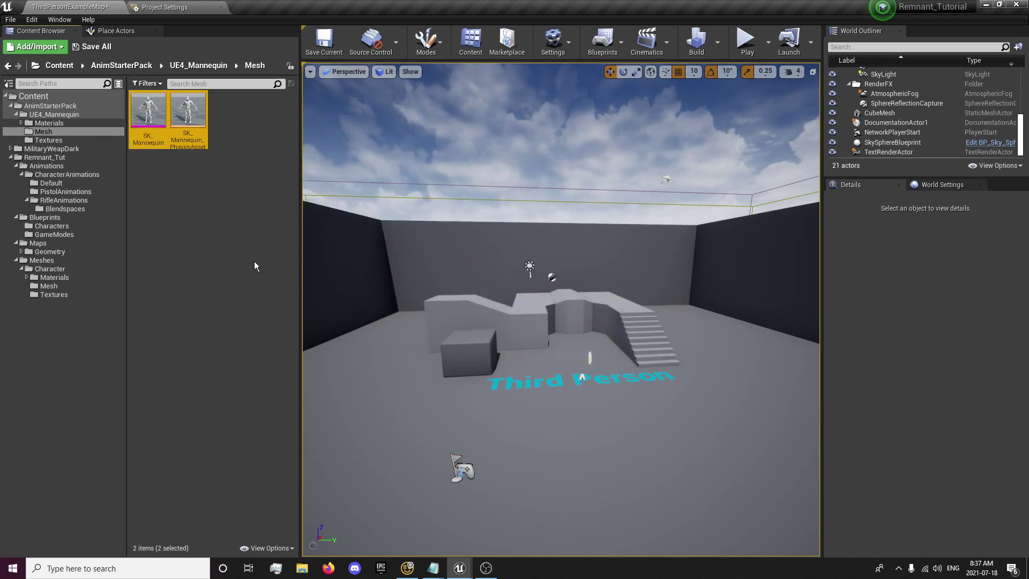
pyautogui.press('Delete')
pyautogui.click(616, 454)
pyautogui.click(176, 226)
# Delete AnimStarterPack's SK_Mannequin_PhysicsAsset, replacing its references with the Remnant_Tut SK_Mannequin_PhysicsAsset, and save the affected assets.
pyautogui.click(186, 141)
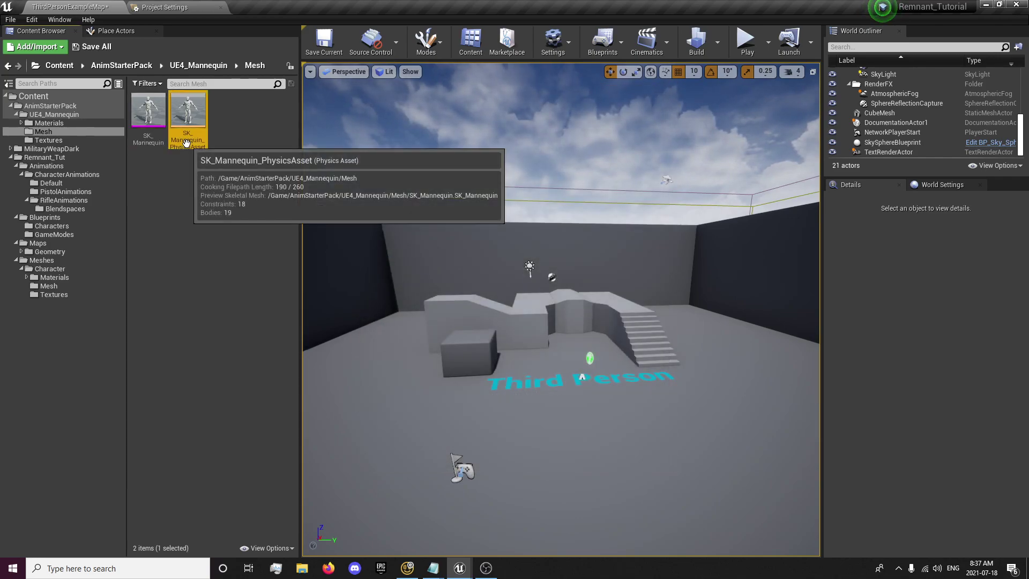
pyautogui.press('Delete')
pyautogui.click(422, 435)
pyautogui.write('mann')
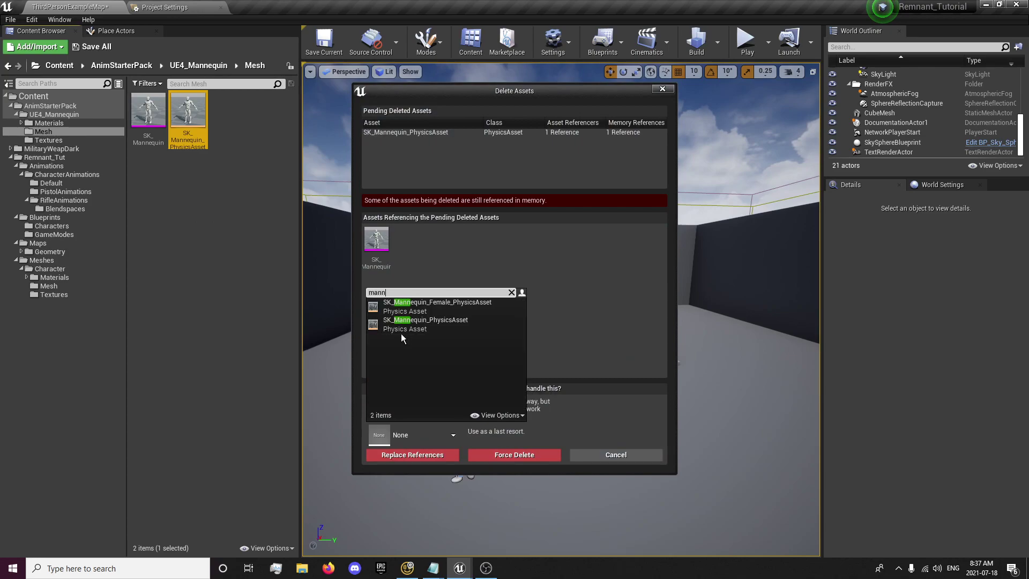
pyautogui.click(409, 327)
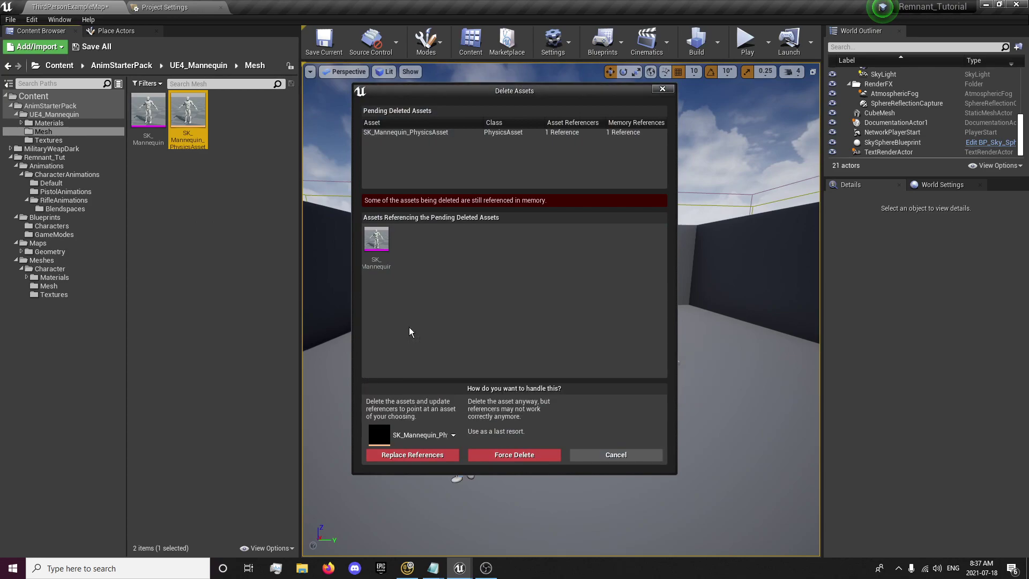
pyautogui.click(420, 456)
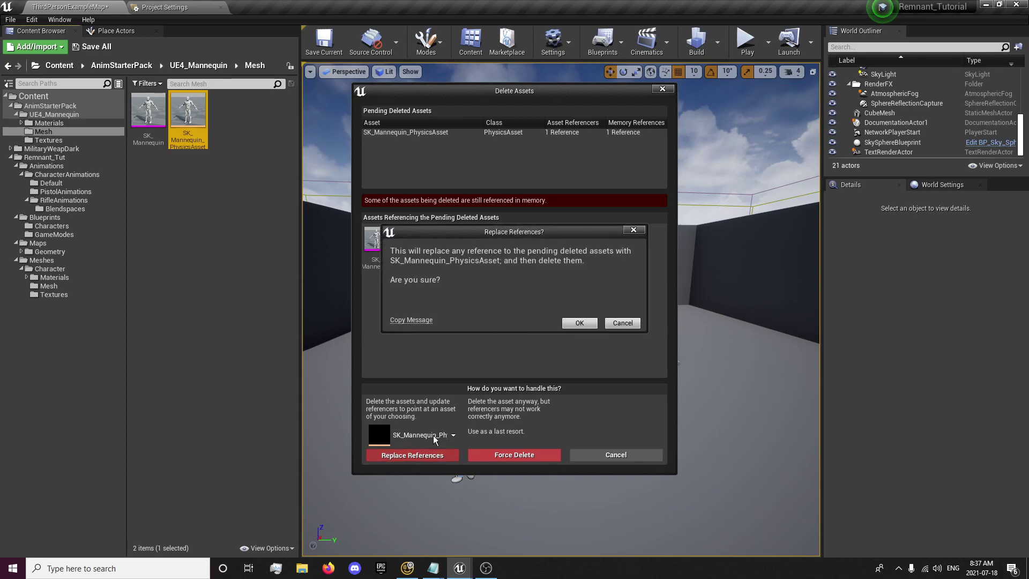
pyautogui.click(578, 324)
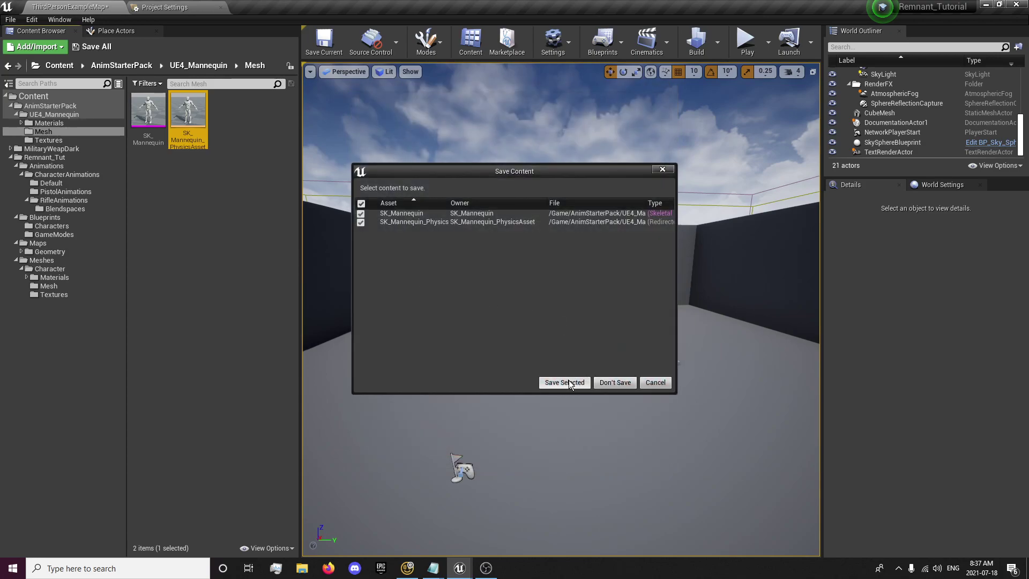
pyautogui.click(565, 385)
# Delete AnimStarterPack's SK_Mannequin mesh, replacing its references with the SK_Mannequin in Remnant_Tut/Meshes/Character/Mesh, and save the affected assets.
pyautogui.click(149, 111)
pyautogui.press('Delete')
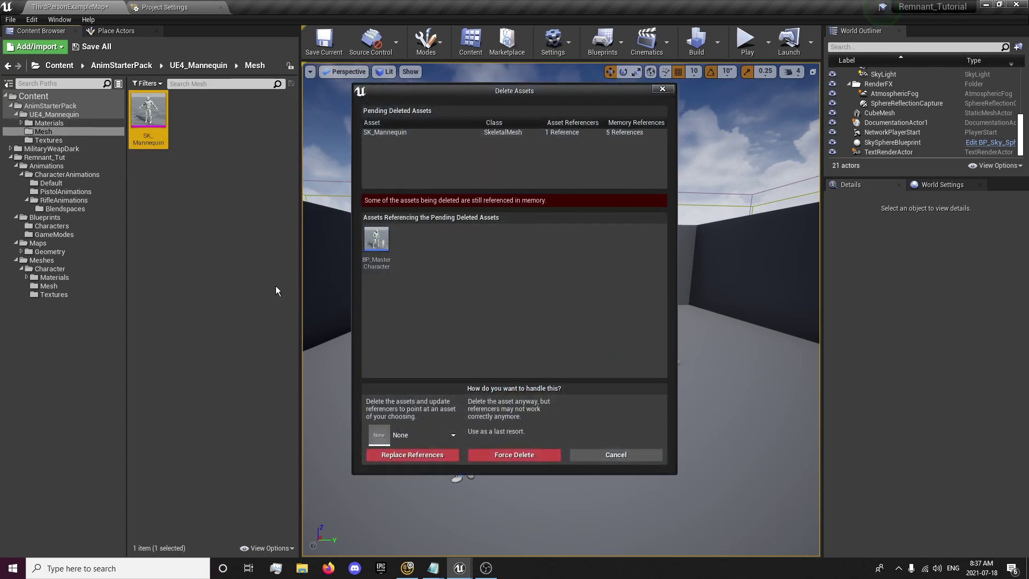
pyautogui.click(427, 434)
pyautogui.write('mann')
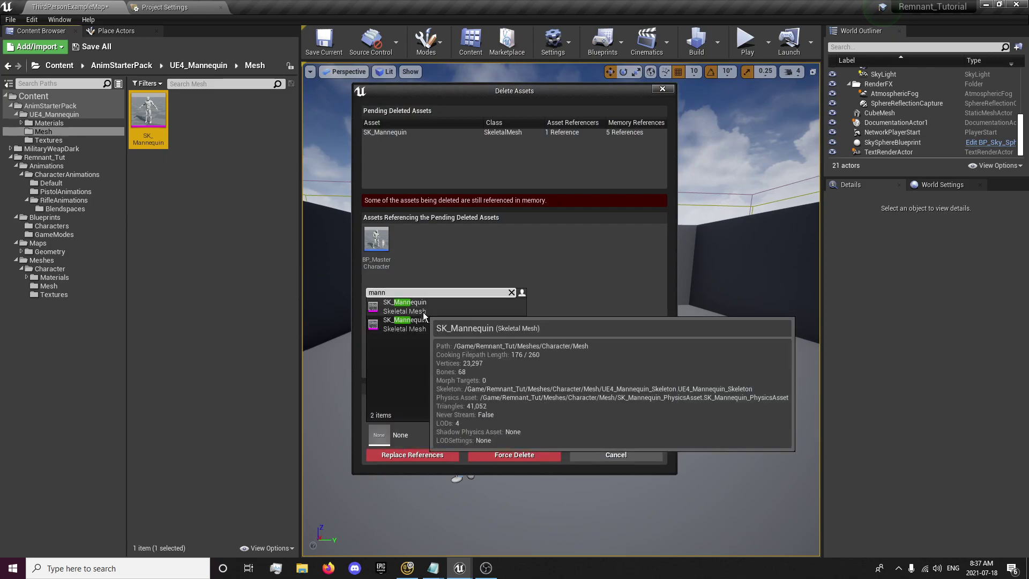
pyautogui.click(423, 312)
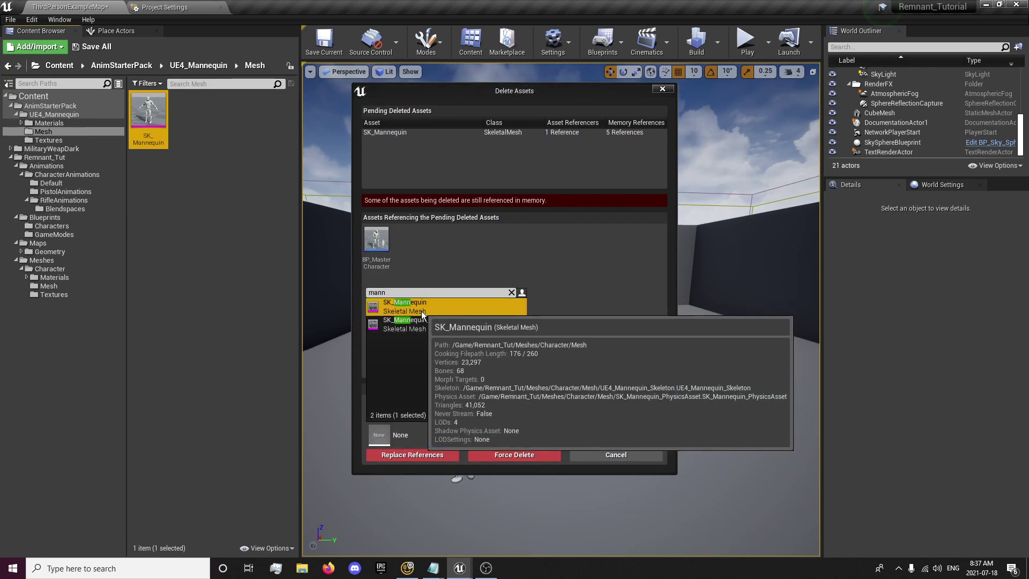
pyautogui.click(426, 456)
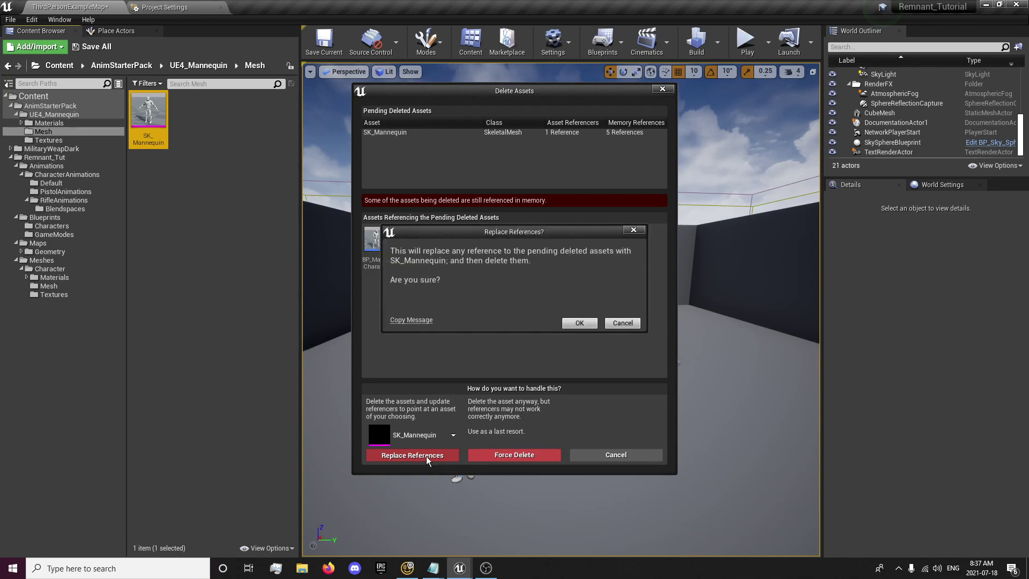
pyautogui.click(579, 323)
pyautogui.click(565, 383)
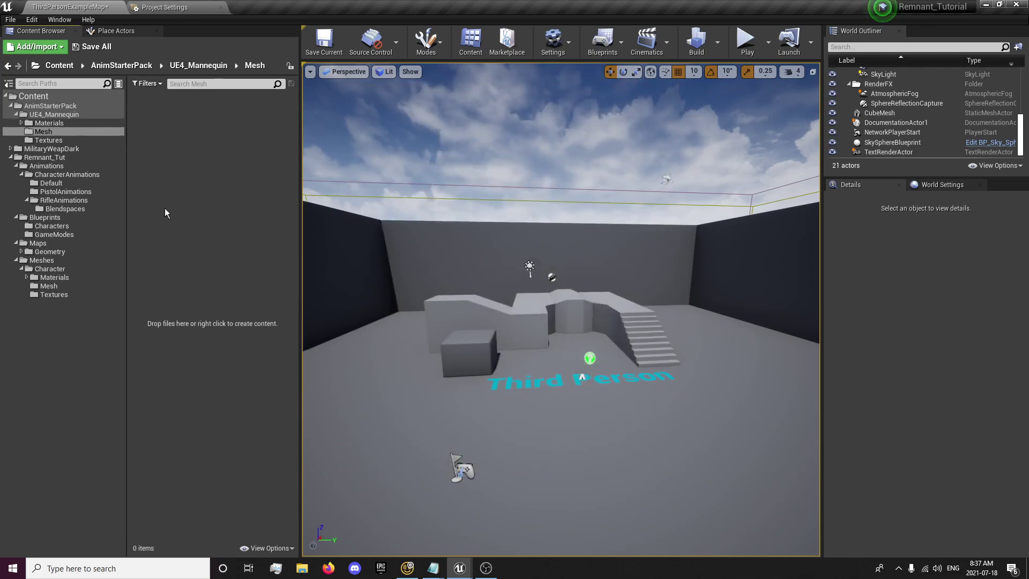
# Fix up the redirectors in the whole Content folder and save ThirdPersonExampleMap.
pyautogui.click(38, 96)
pyautogui.rightClick(41, 97)
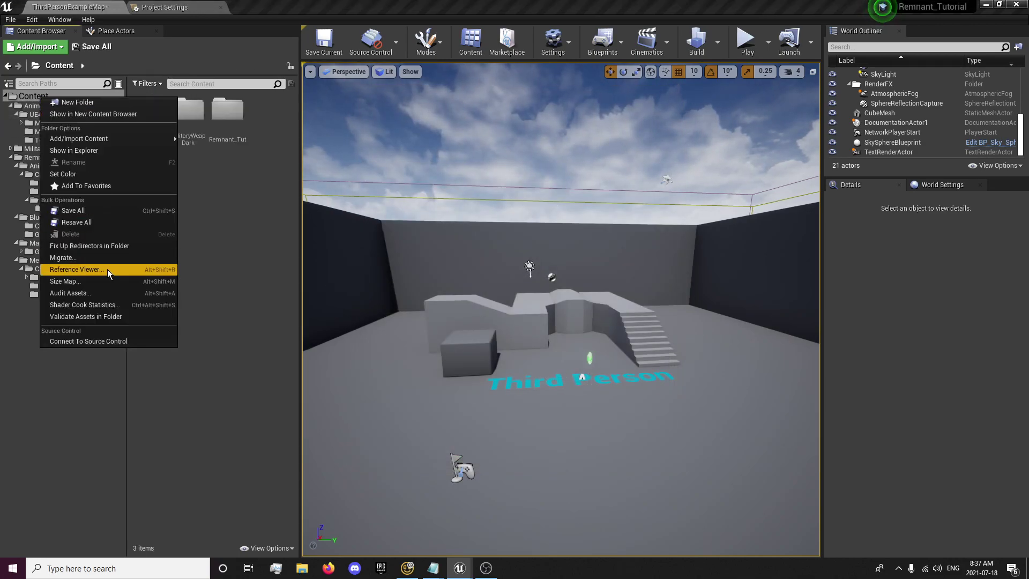
pyautogui.click(103, 247)
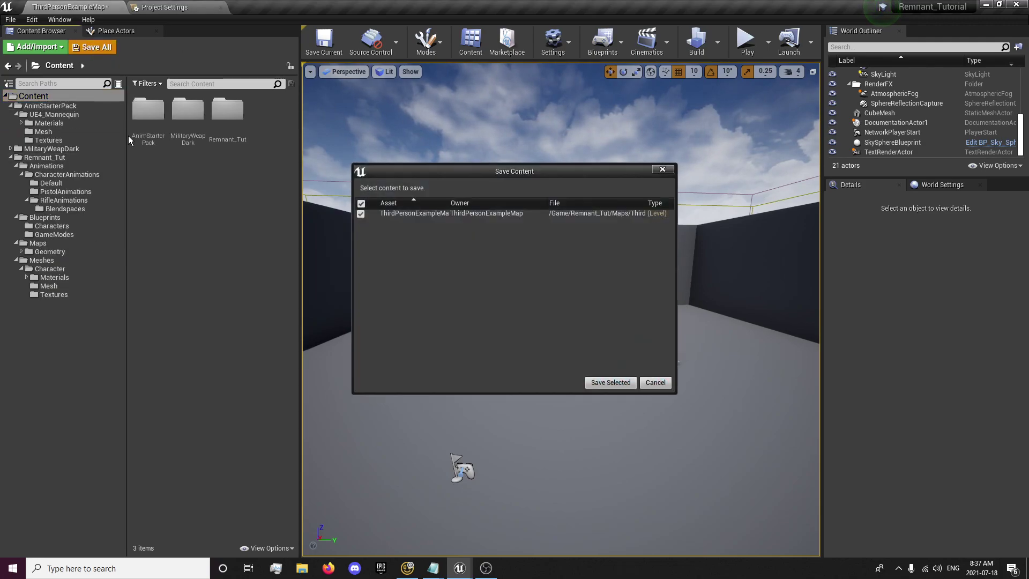
pyautogui.click(599, 384)
# Check the leftover UE4_Mannequin subfolders and delete the AnimStarterPack folder with all its remaining assets.
pyautogui.click(62, 116)
pyautogui.click(63, 107)
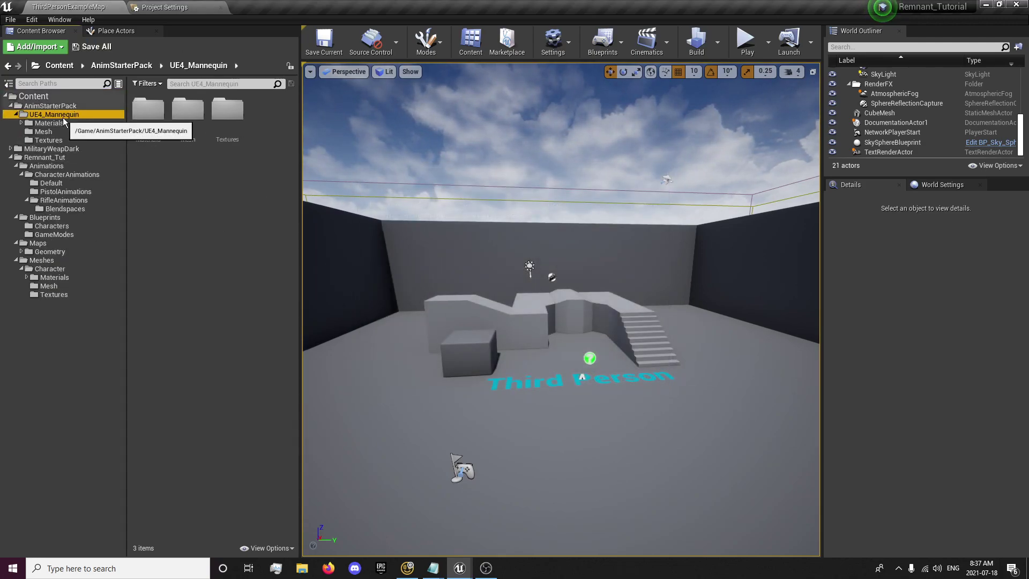
pyautogui.doubleClick(148, 110)
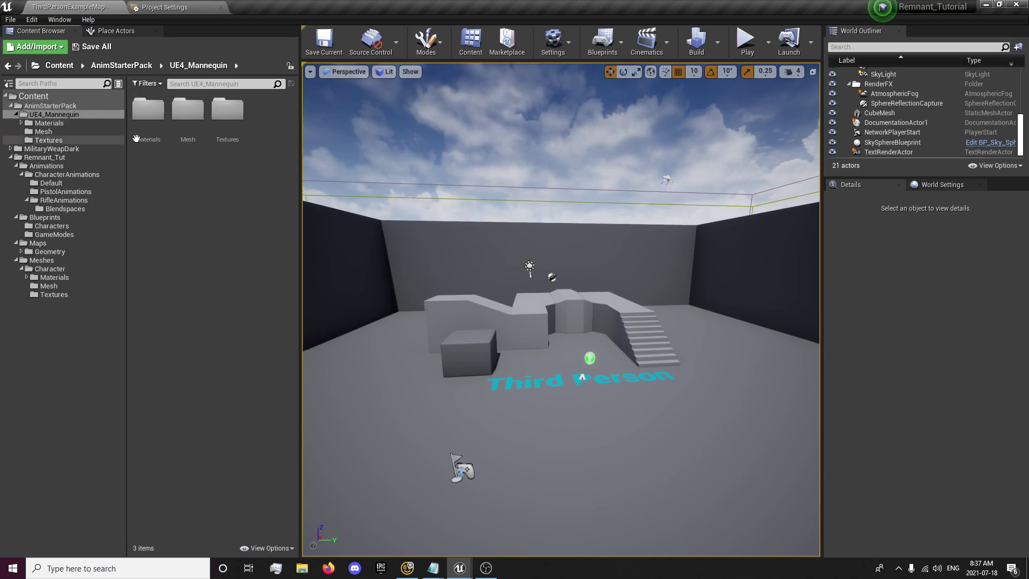
pyautogui.doubleClick(181, 126)
pyautogui.click(177, 66)
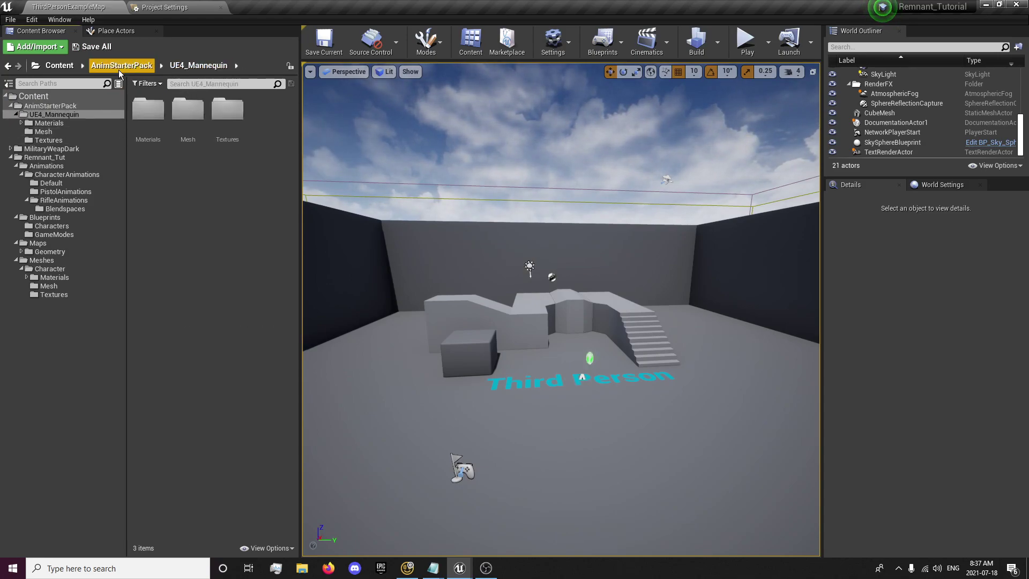
pyautogui.click(54, 106)
pyautogui.press('Delete')
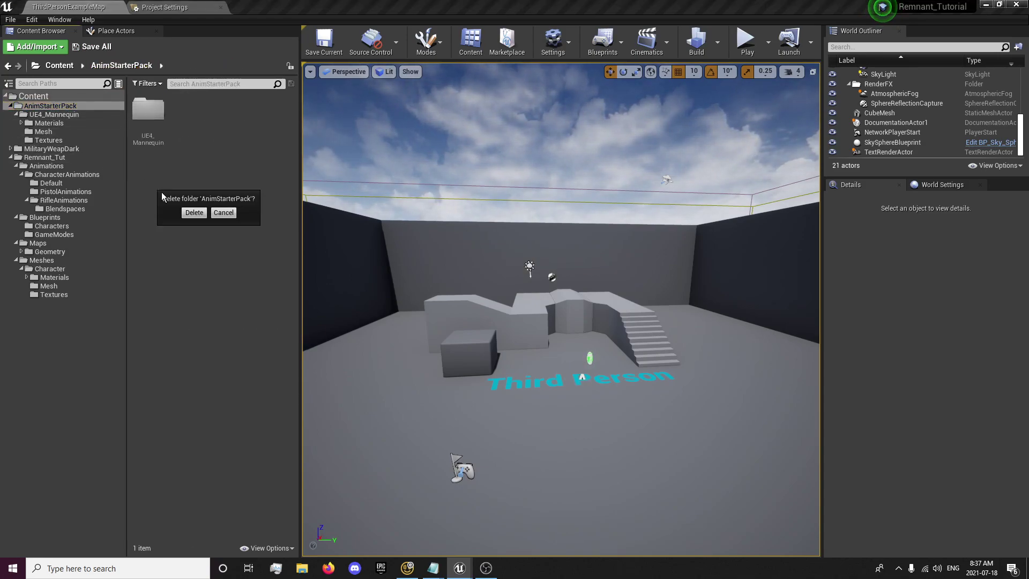
pyautogui.click(194, 213)
pyautogui.click(442, 452)
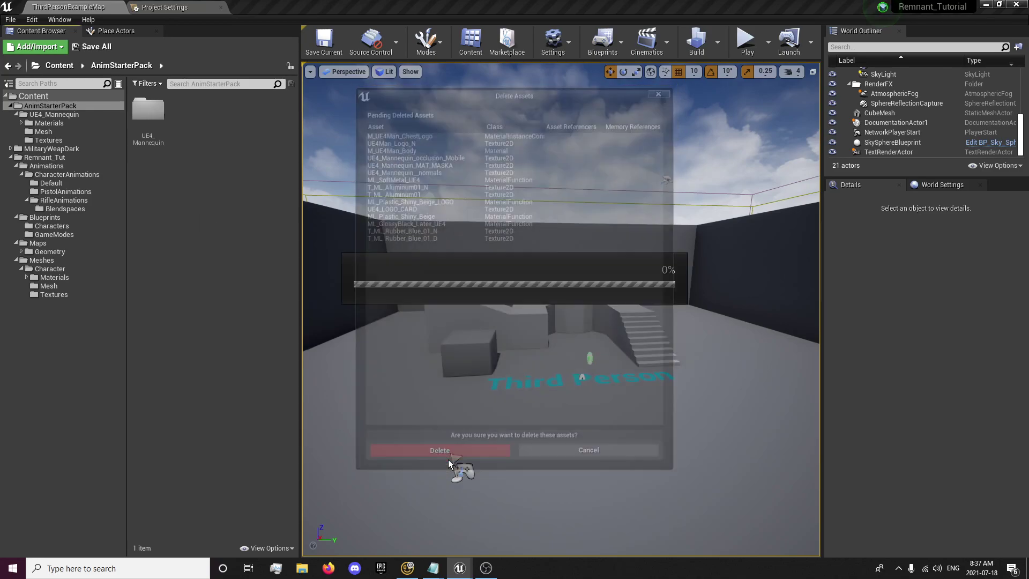
# Open BP_MasterCharacter from Remnant_Tut/Blueprints/Characters, compile it and show the character in its viewport.
pyautogui.click(11, 115)
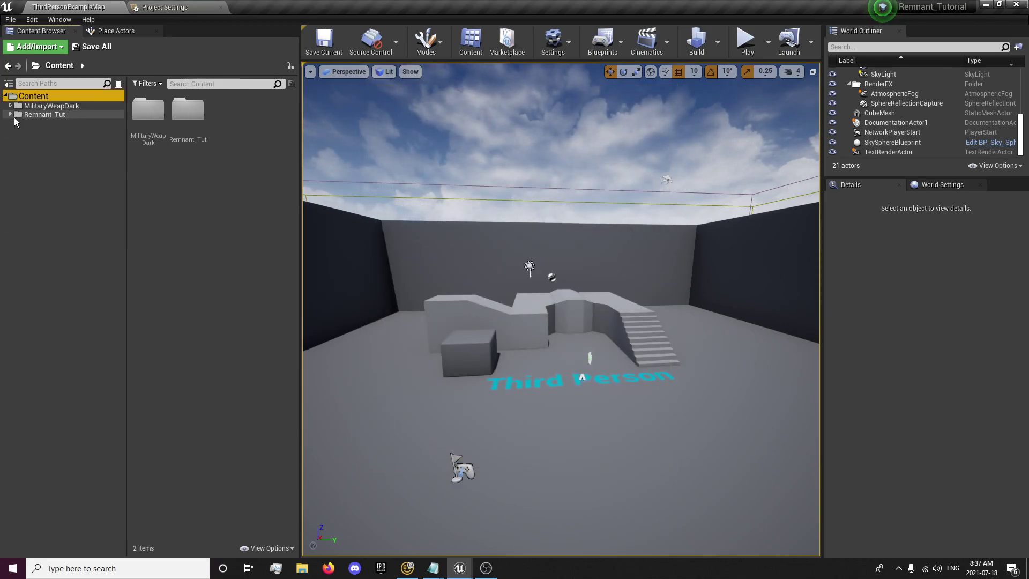
pyautogui.click(55, 115)
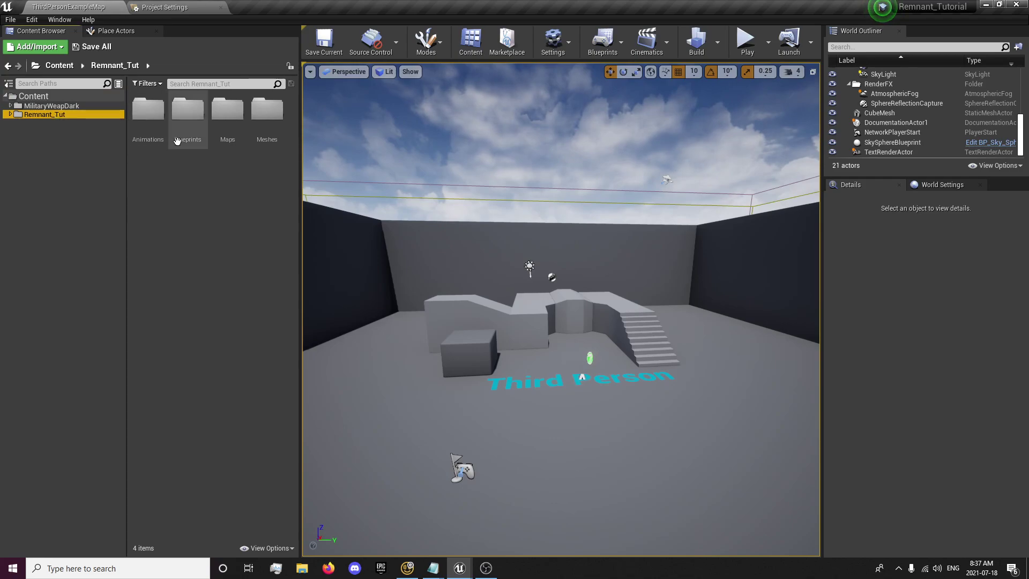
pyautogui.doubleClick(188, 112)
pyautogui.doubleClick(153, 133)
pyautogui.click(152, 135)
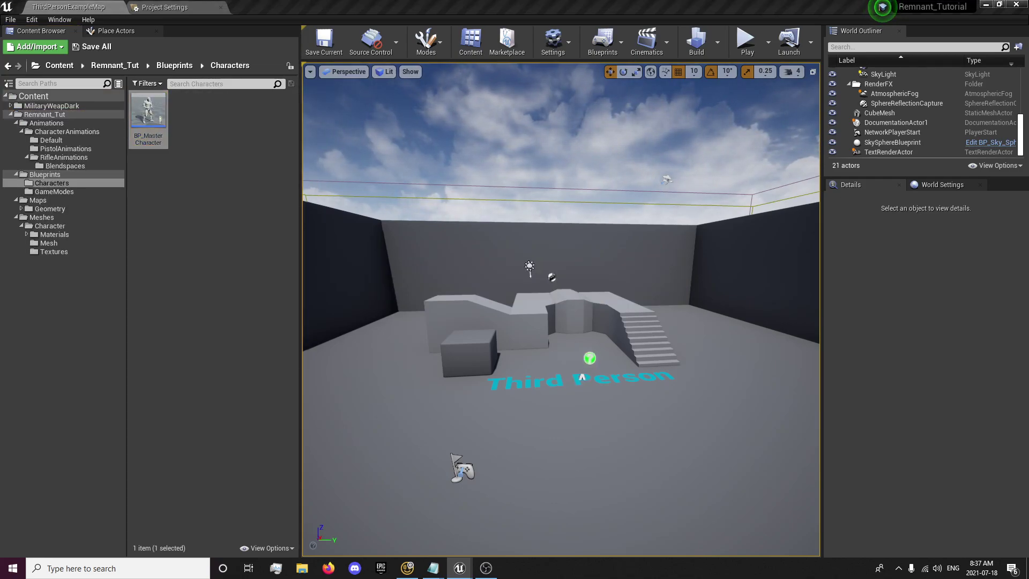
pyautogui.doubleClick(149, 113)
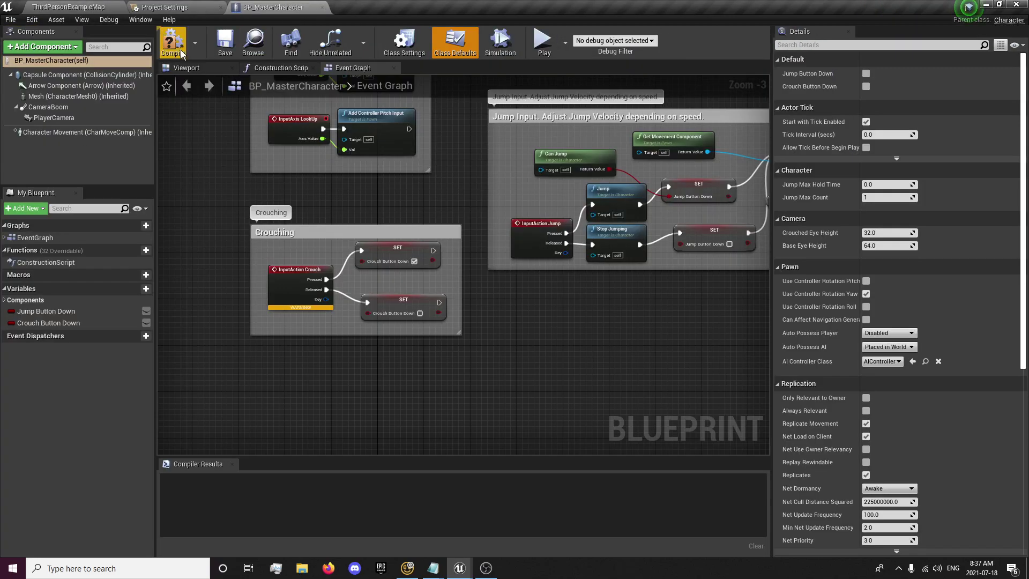
pyautogui.click(196, 68)
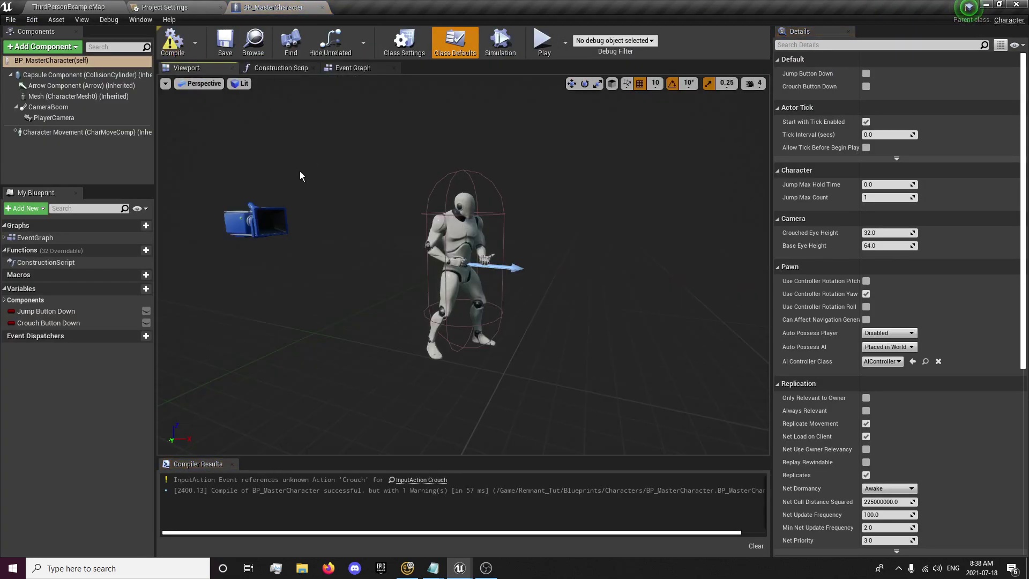
# Open the Input page of the project settings and expand the Action Mappings.
pyautogui.click(182, 6)
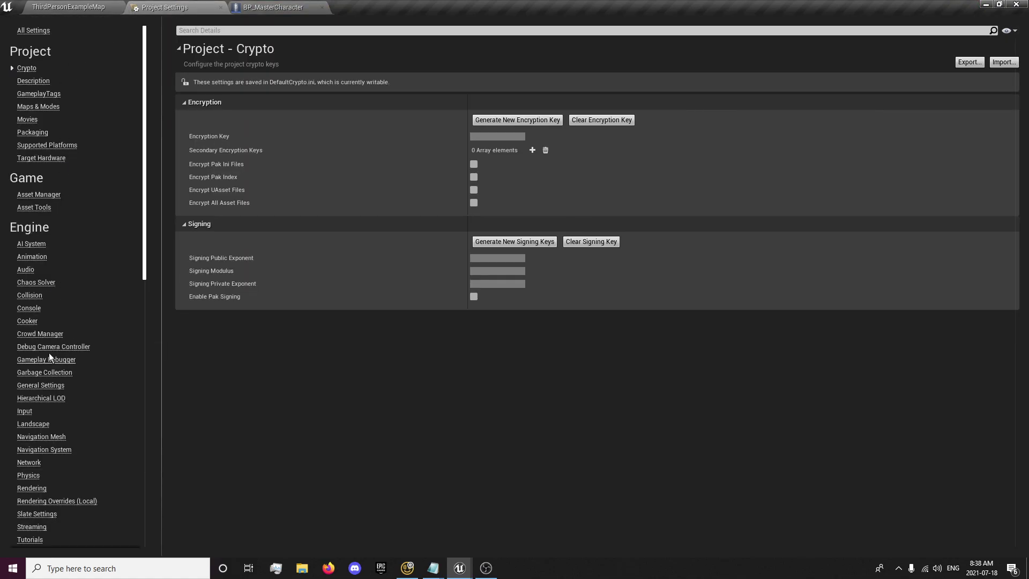
pyautogui.click(58, 6)
pyautogui.click(31, 19)
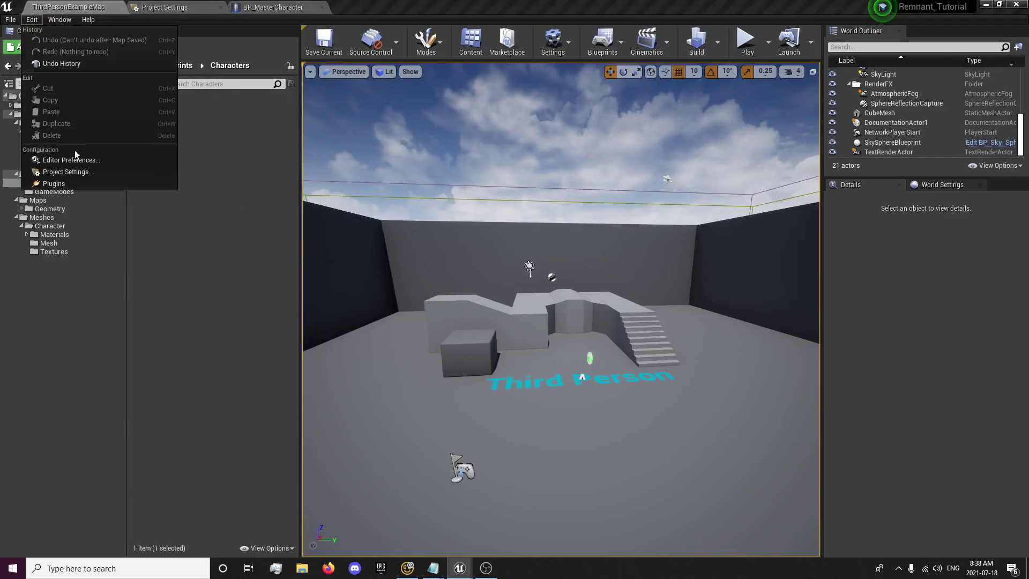
pyautogui.click(83, 173)
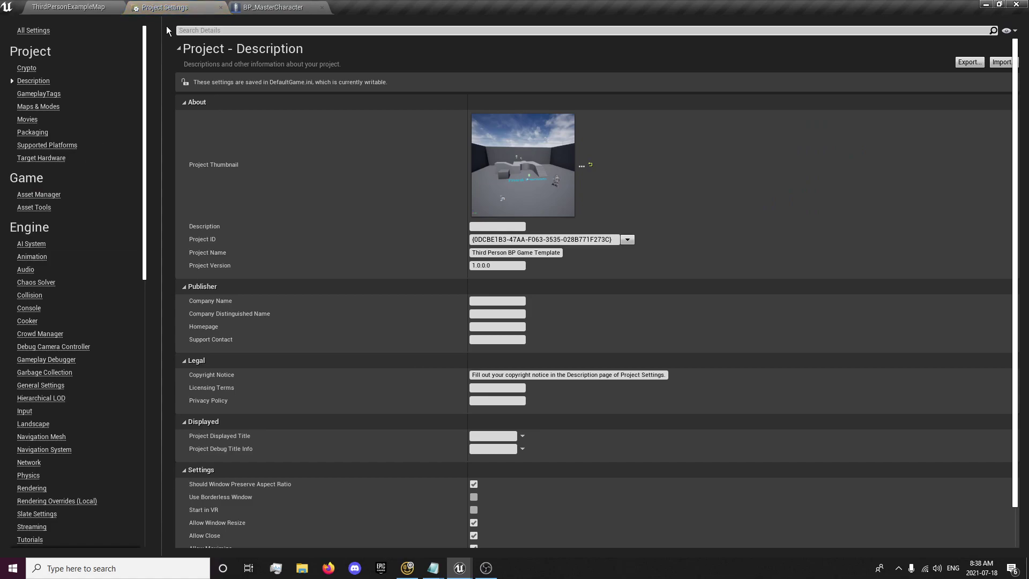
pyautogui.click(27, 410)
pyautogui.click(184, 134)
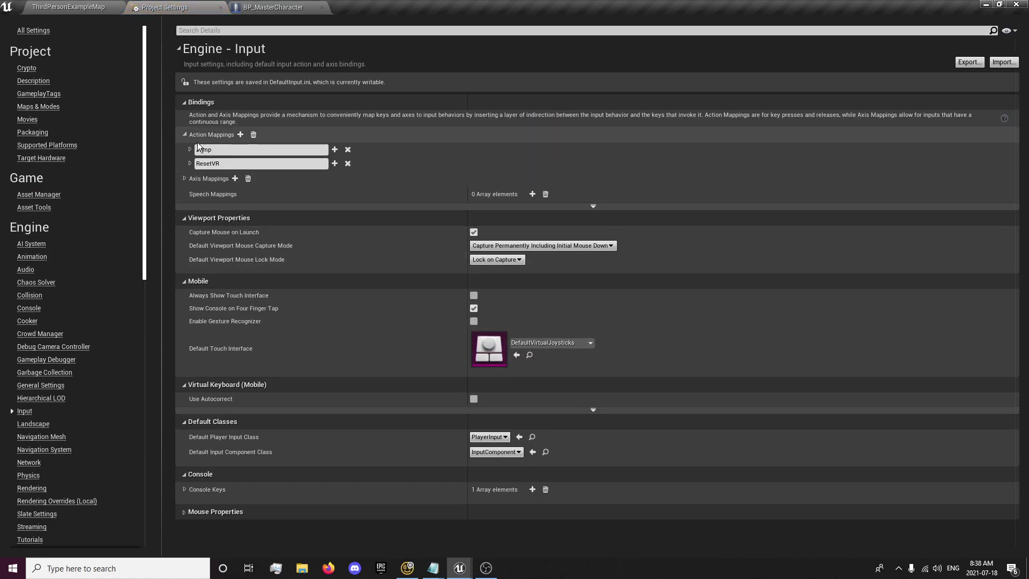
# Add an action mapping named Crouch and bind it to the keyboard C key.
pyautogui.click(241, 135)
pyautogui.click(224, 177)
pyautogui.write('Crouch')
pyautogui.press('Return')
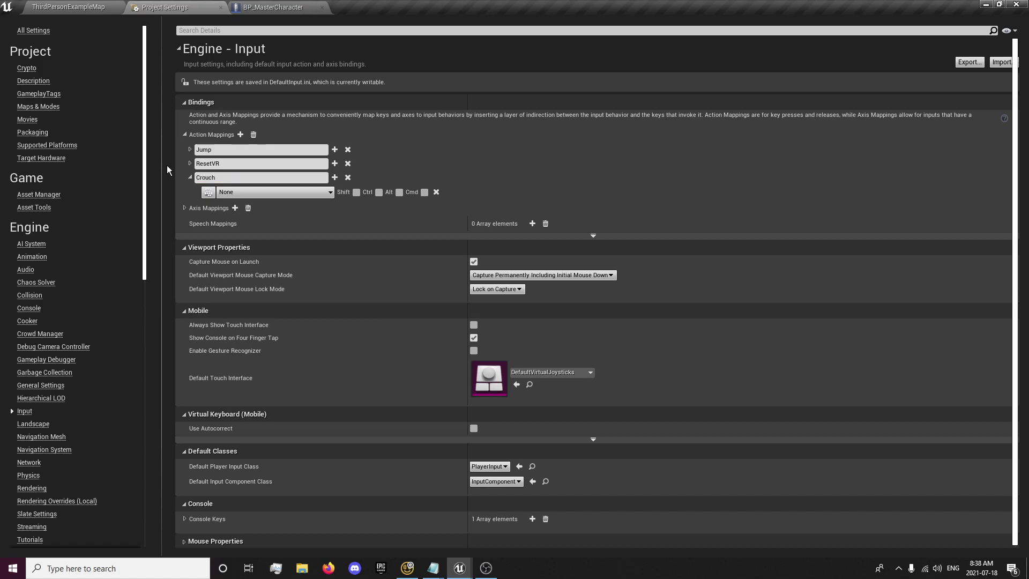
pyautogui.click(225, 192)
pyautogui.write('c')
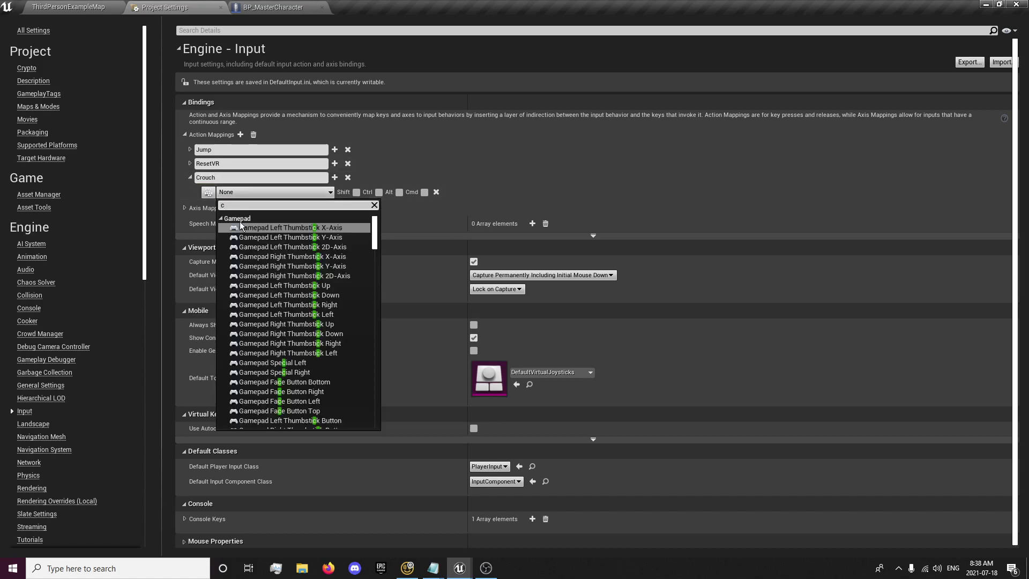
pyautogui.moveTo(370, 234); pyautogui.dragTo(382, 257)
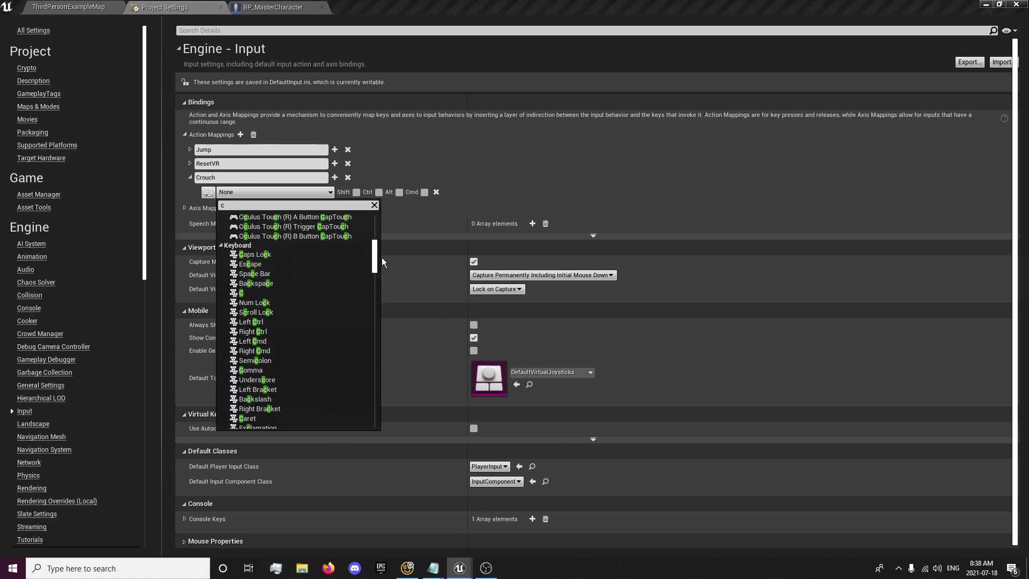
pyautogui.click(286, 289)
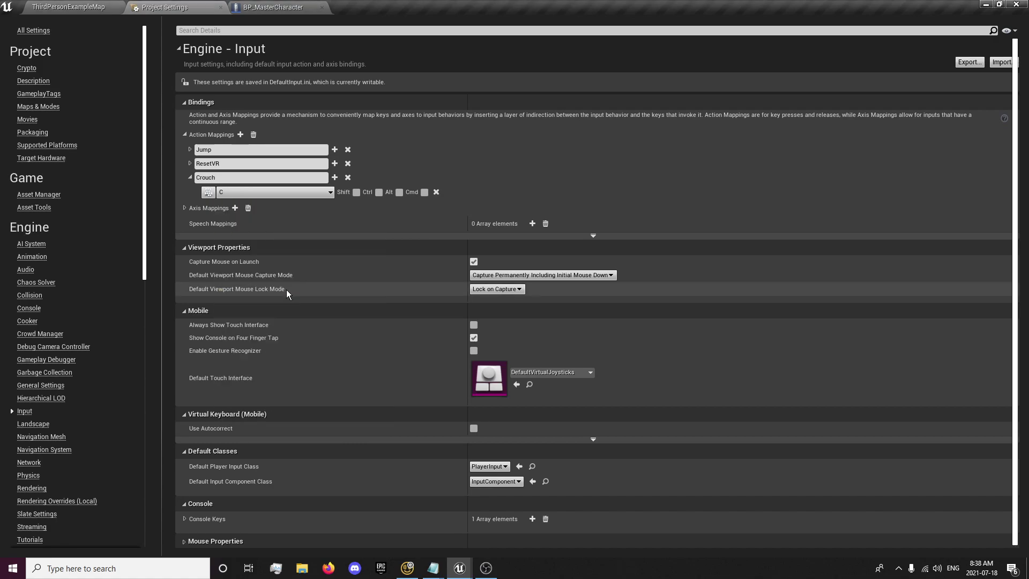
# Close the project settings and check the Crouching nodes in the Event Graph of BP_MasterCharacter.
pyautogui.click(220, 9)
pyautogui.click(204, 7)
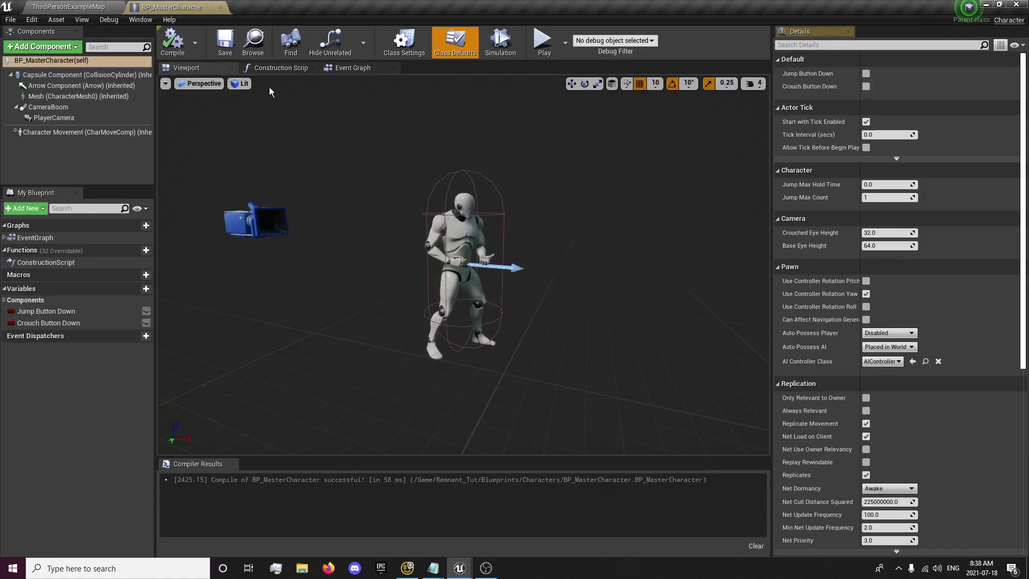
pyautogui.click(351, 68)
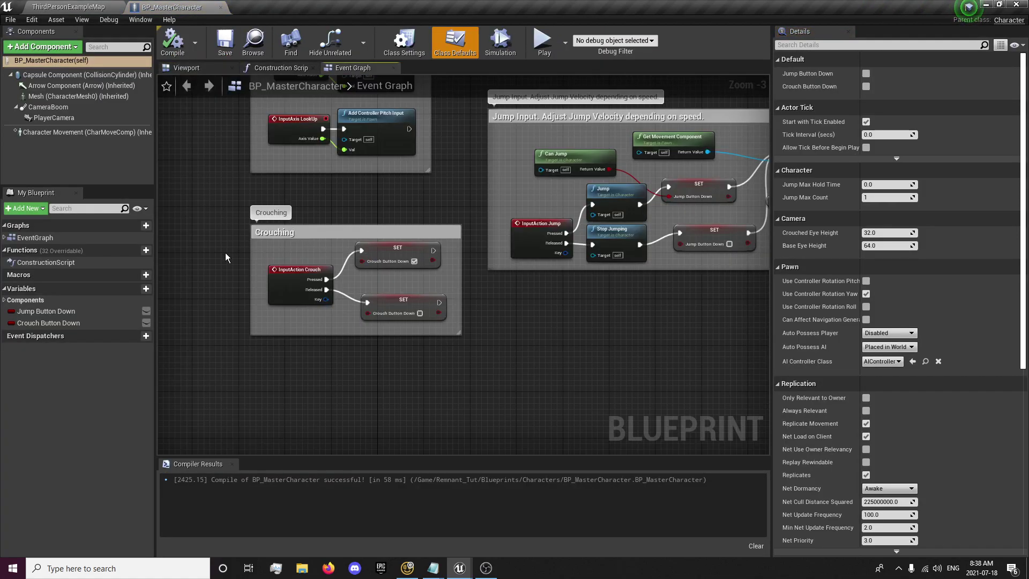
# Test-play ThirdPersonExampleMap briefly and set its GameMode Override to GM_Remnant in the world settings.
pyautogui.click(61, 9)
pyautogui.click(273, 158)
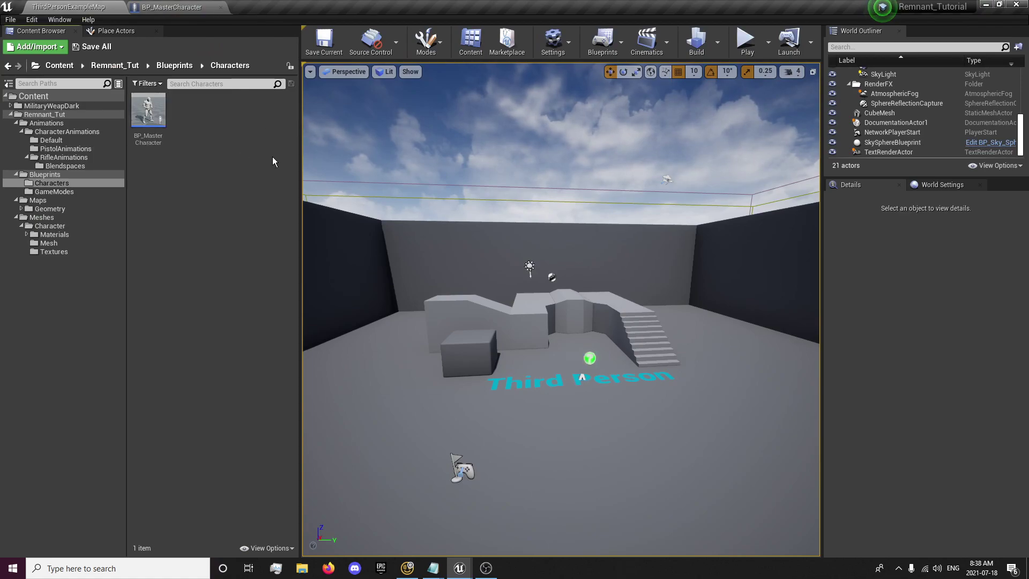
pyautogui.click(738, 44)
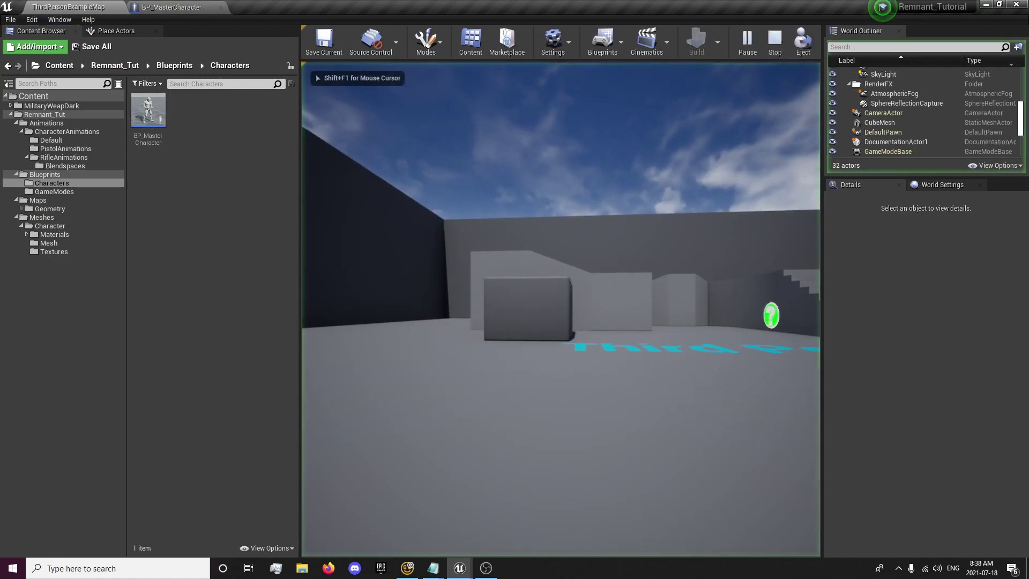
pyautogui.click(935, 184)
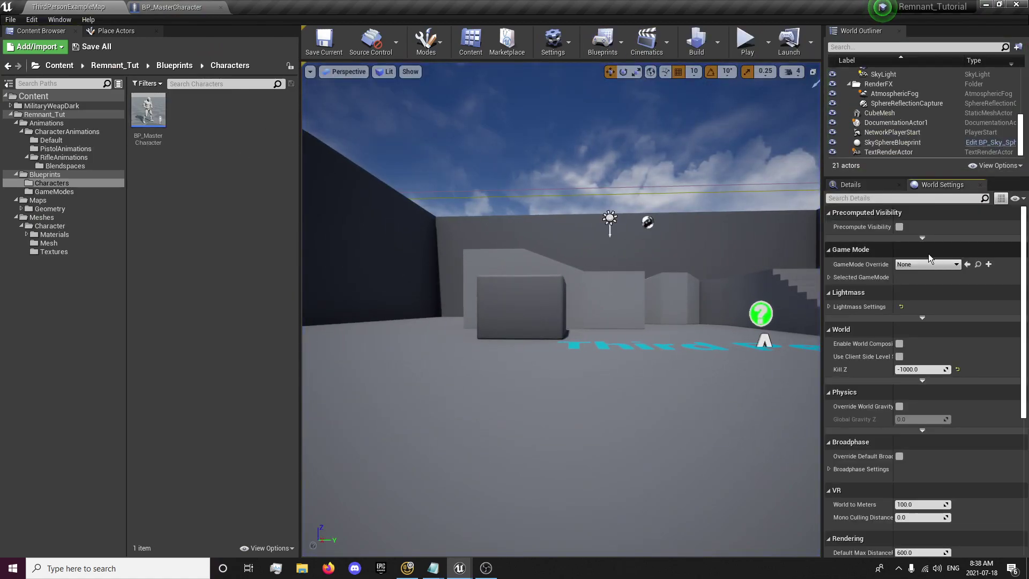
pyautogui.click(918, 264)
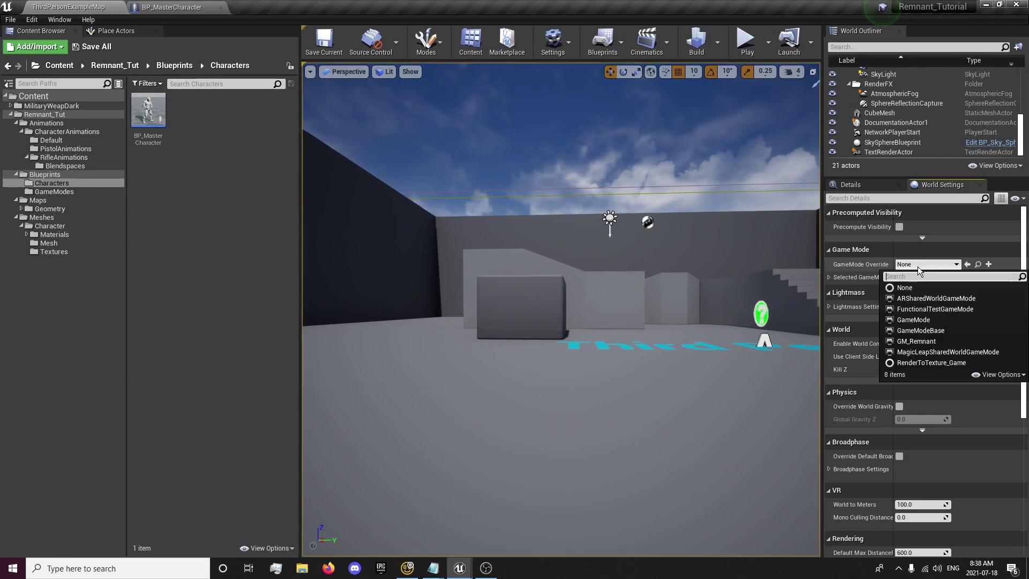
pyautogui.click(928, 342)
# Play the level, walk the character around to test its movement and stop the session.
pyautogui.click(745, 42)
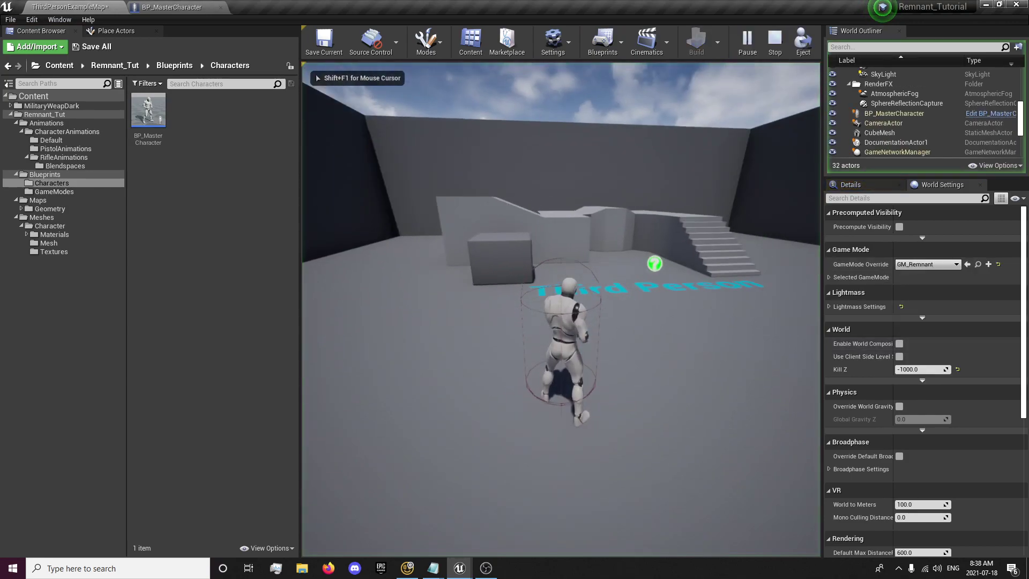
pyautogui.press('w')
pyautogui.press('w')
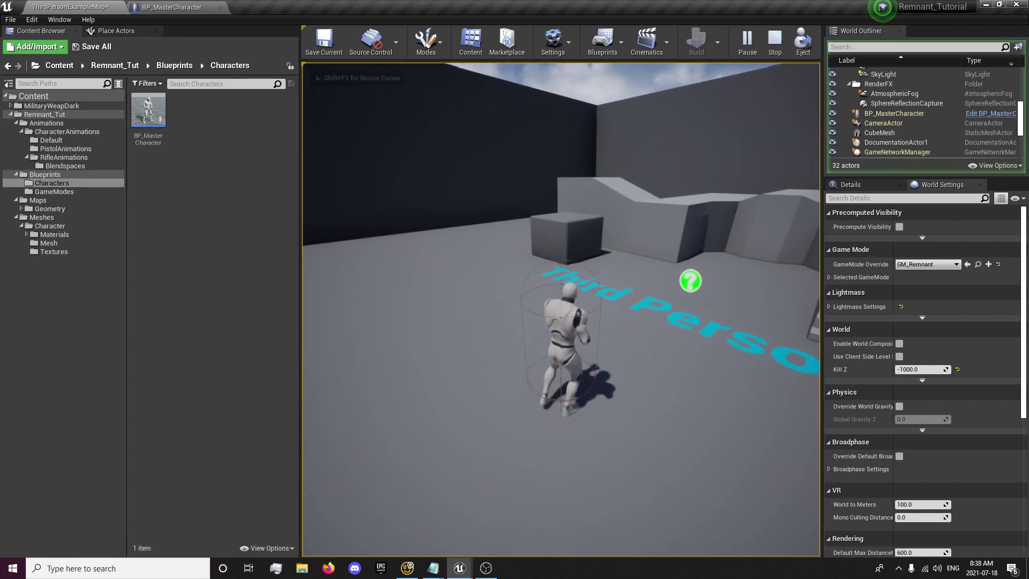
pyautogui.press('Escape')
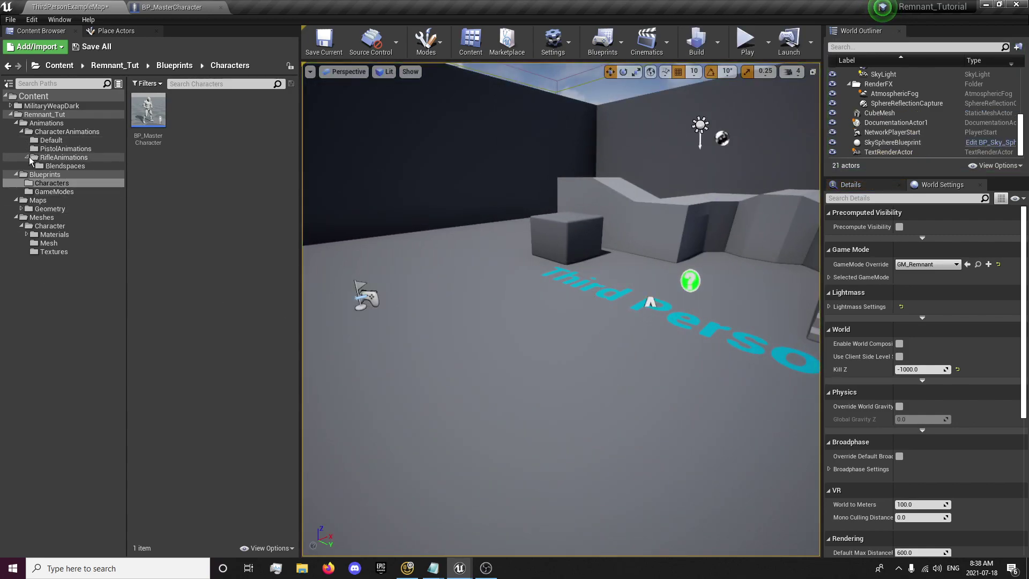
# Collapse the Animations, Blueprints and Meshes folders under Remnant_Tut in the Content Browser's folder tree.
pyautogui.click(28, 157)
pyautogui.click(22, 131)
pyautogui.click(18, 125)
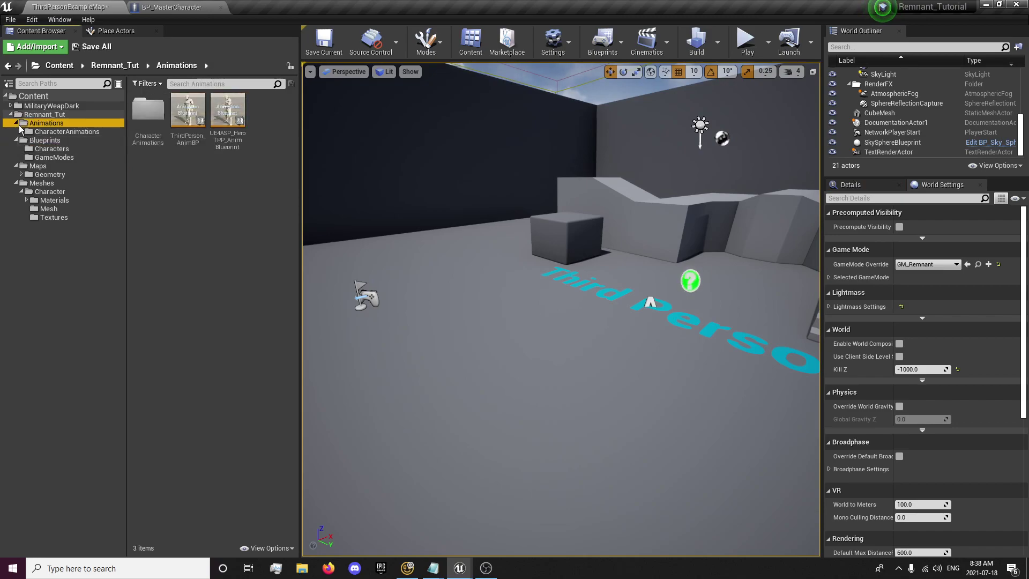
pyautogui.click(15, 123)
pyautogui.click(16, 175)
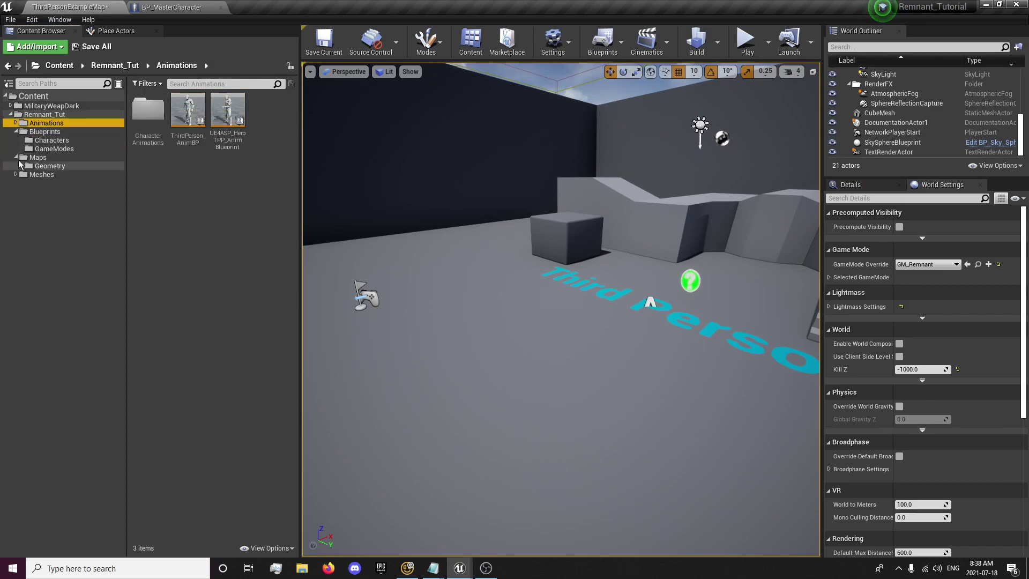
pyautogui.click(16, 132)
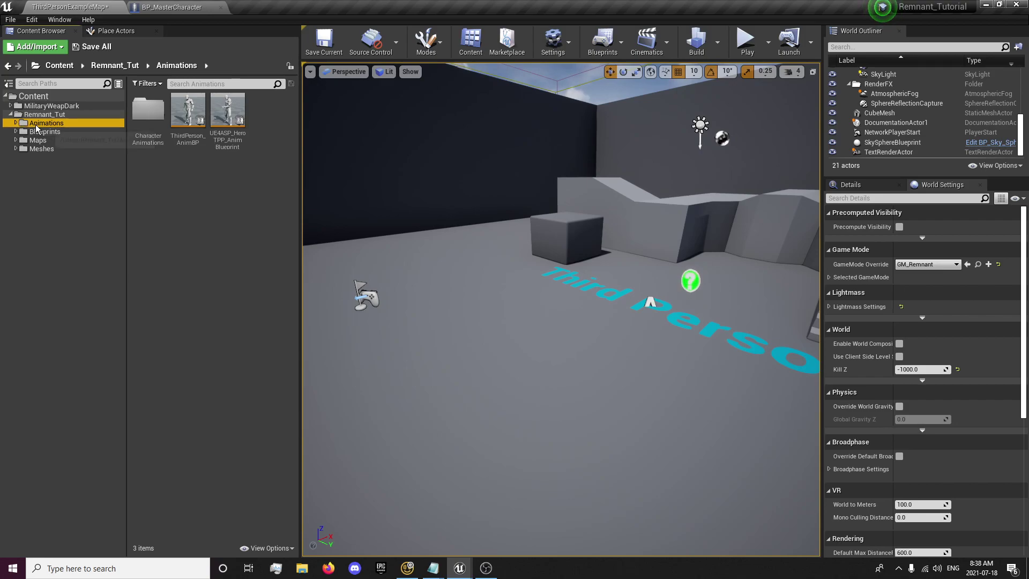
# Move the Sound folder from MilitaryWeapDark into Remnant_Tut.
pyautogui.click(128, 66)
pyautogui.click(54, 105)
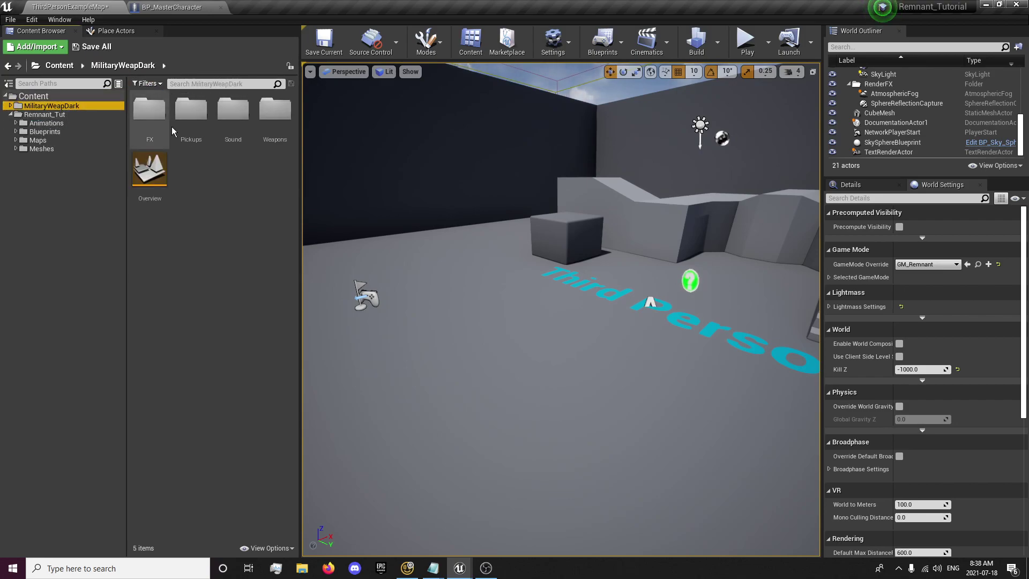
pyautogui.doubleClick(234, 110)
pyautogui.click(122, 65)
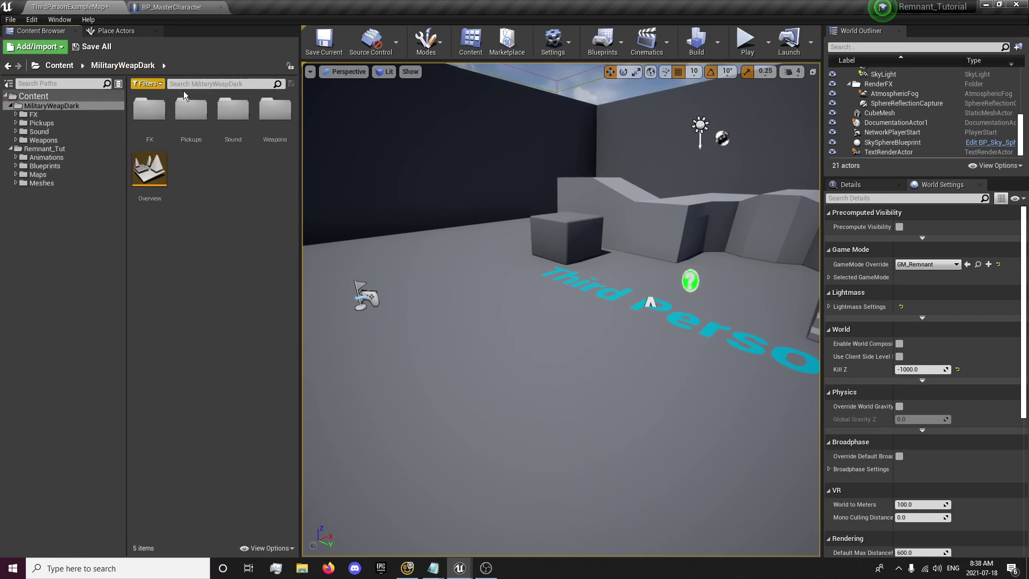
pyautogui.moveTo(228, 120); pyautogui.dragTo(72, 148)
pyautogui.click(97, 163)
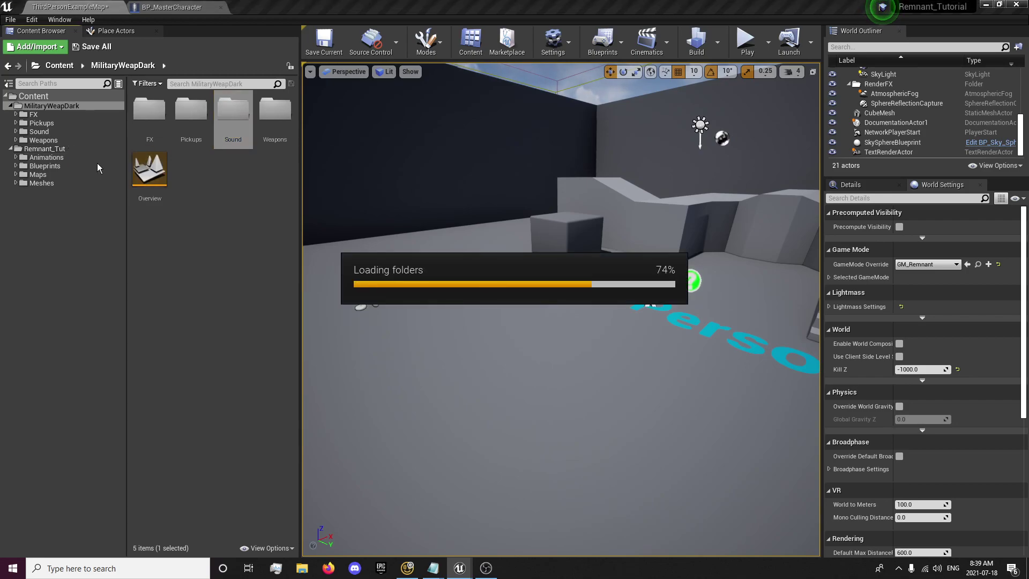
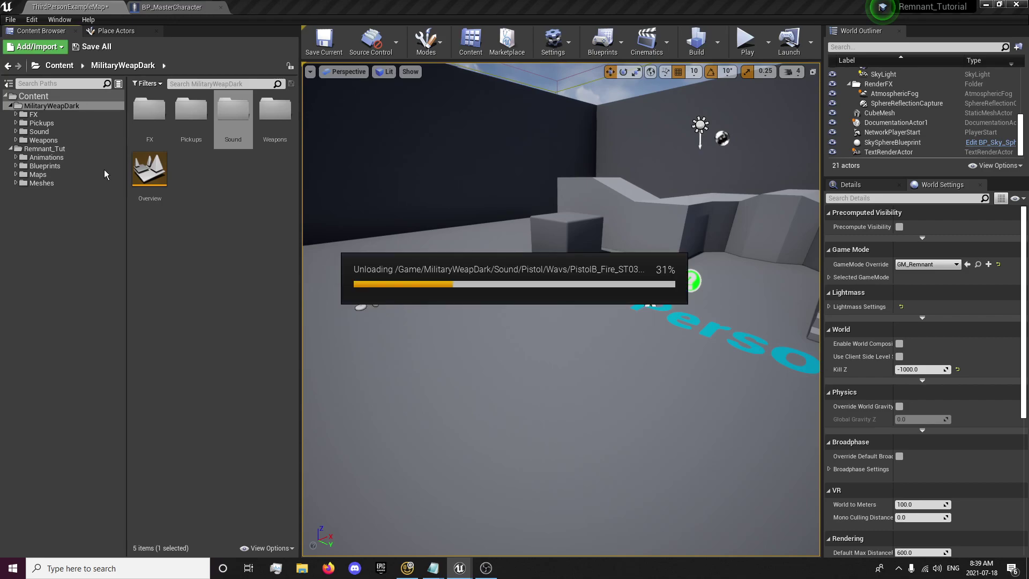
# Move the FX folder from MilitaryWeapDark into Remnant_Tut and fix up the redirectors in the whole Content folder.
pyautogui.doubleClick(150, 134)
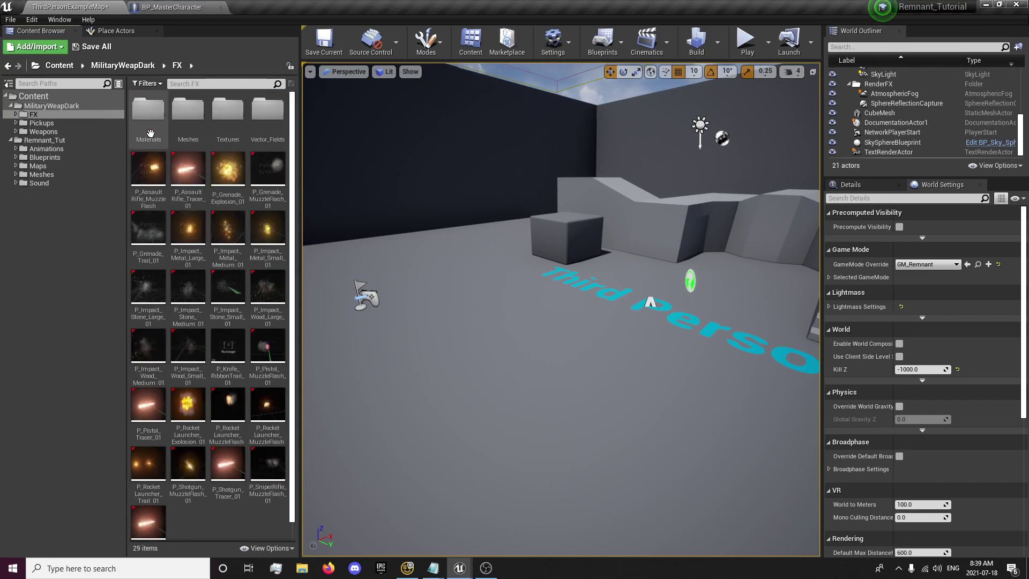
pyautogui.click(143, 68)
pyautogui.moveTo(149, 114); pyautogui.dragTo(70, 141)
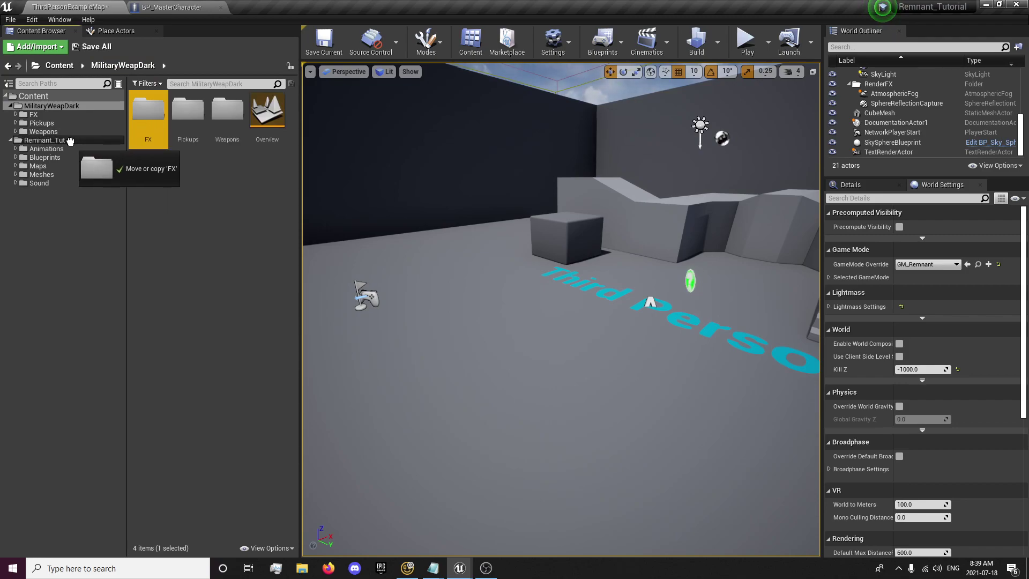
pyautogui.moveTo(70, 141); pyautogui.dragTo(70, 143)
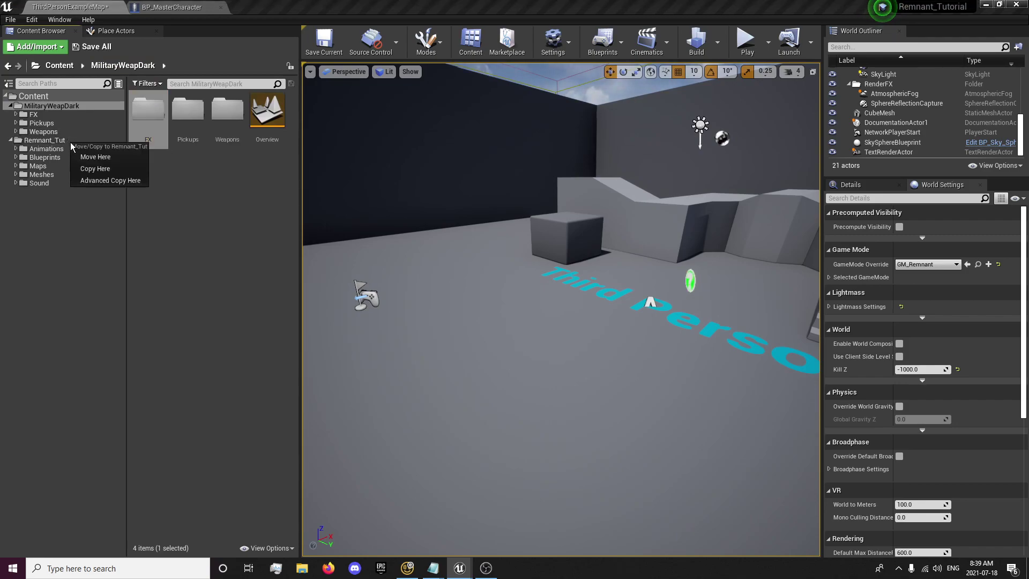
pyautogui.click(91, 156)
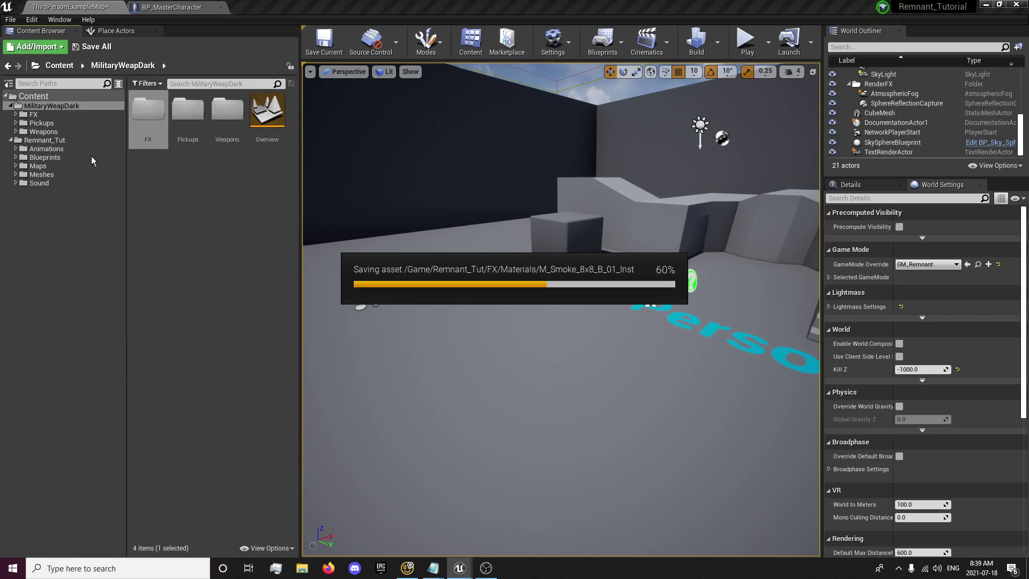
pyautogui.rightClick(40, 98)
pyautogui.click(81, 245)
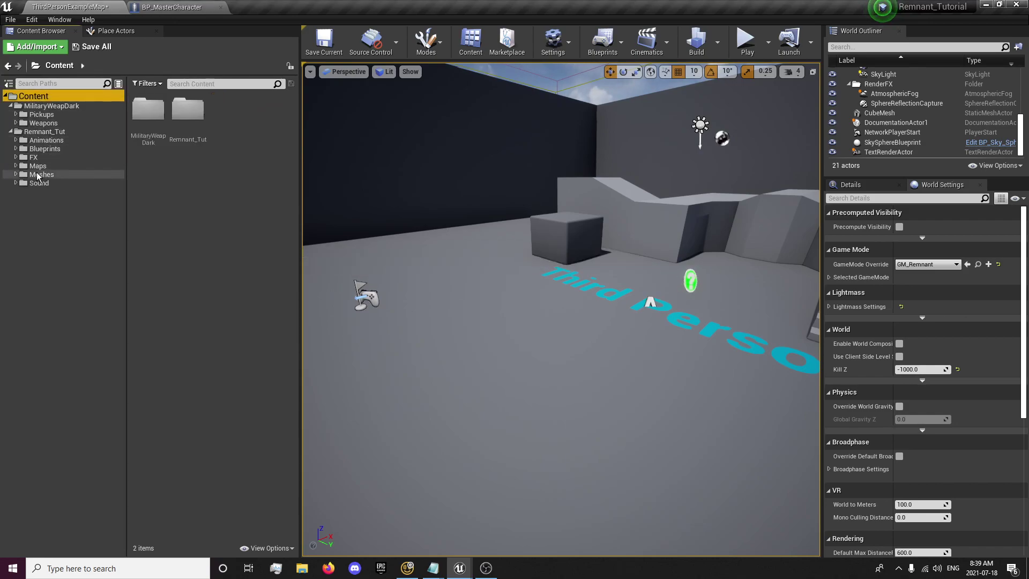
# Rename the FX folder in Remnant_Tut to VFX and fix up the redirectors in the Content folder.
pyautogui.click(38, 131)
pyautogui.click(232, 123)
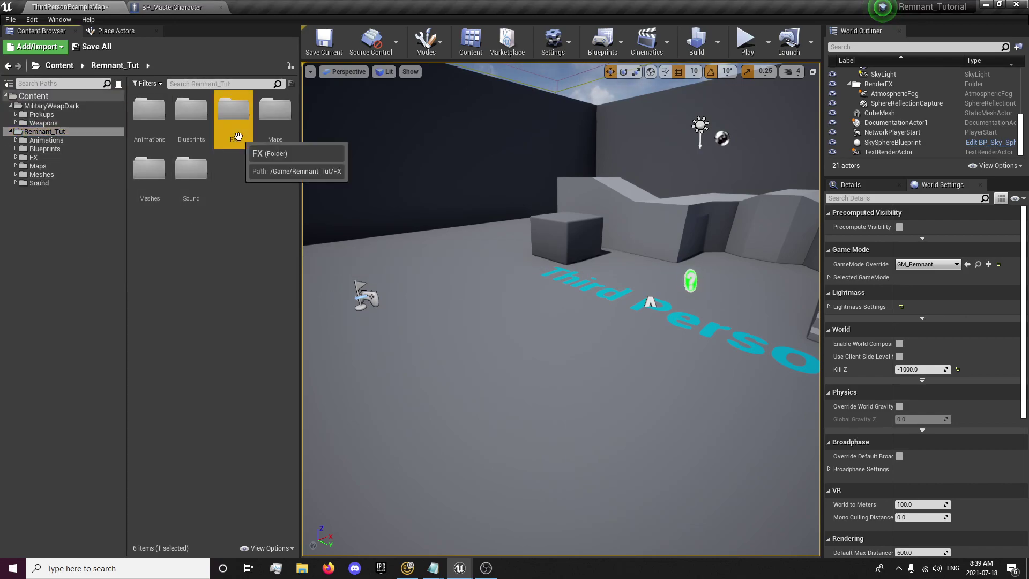
pyautogui.press('F2')
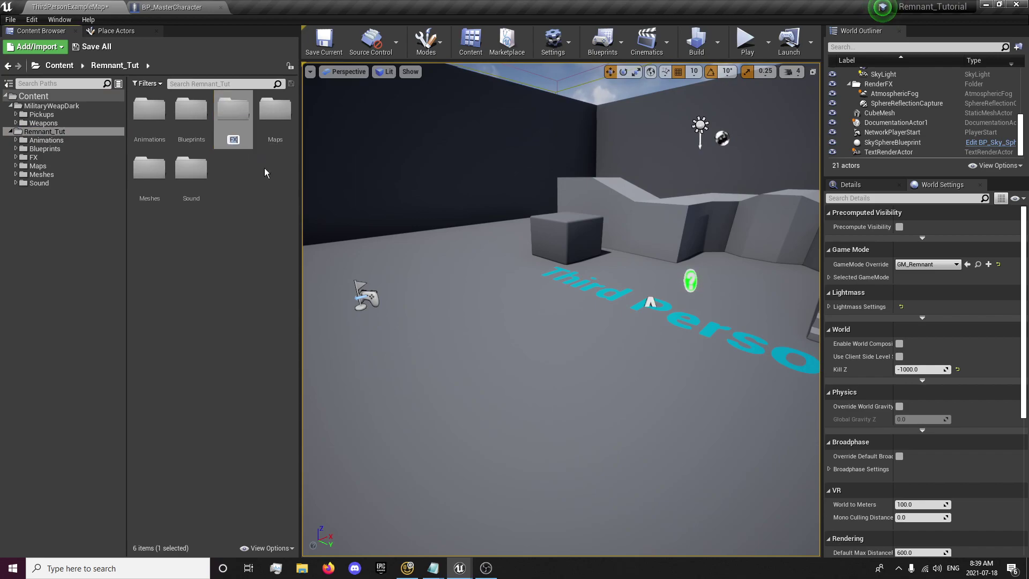
pyautogui.write('VFX')
pyautogui.press('Return')
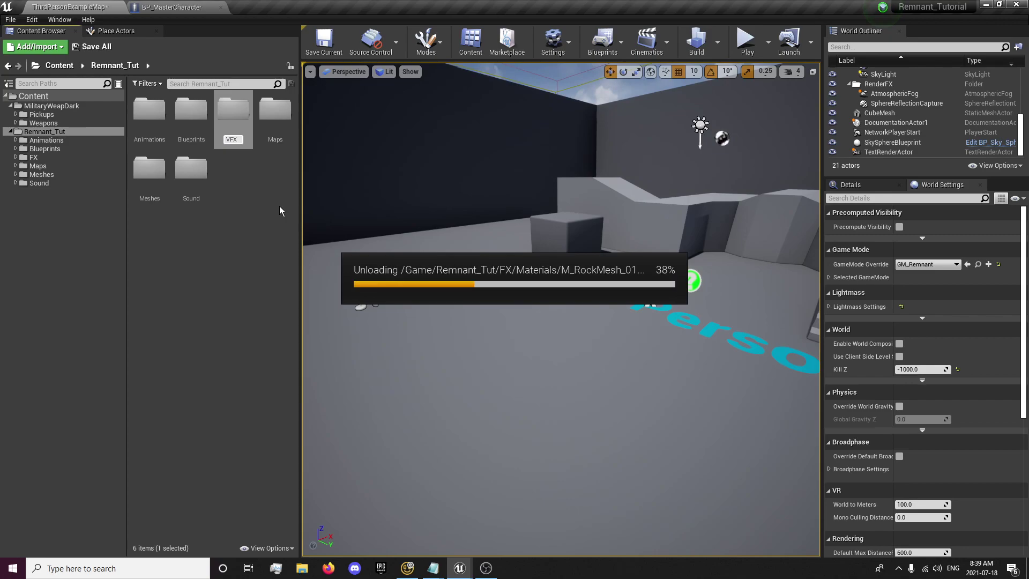
pyautogui.rightClick(70, 98)
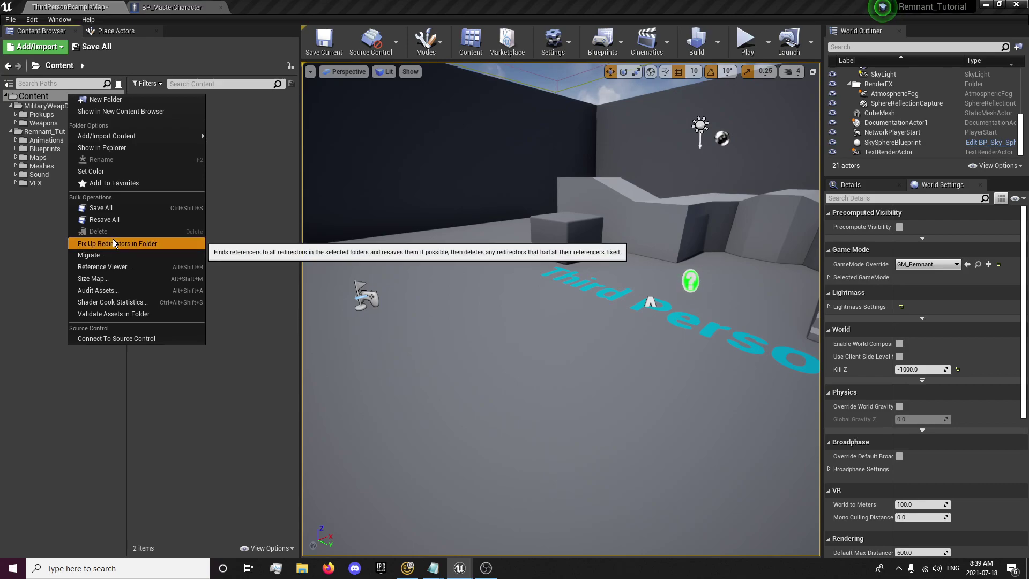
pyautogui.click(47, 150)
# Create a folder named Skeletal inside the Meshes folder of Remnant_Tut.
pyautogui.click(63, 107)
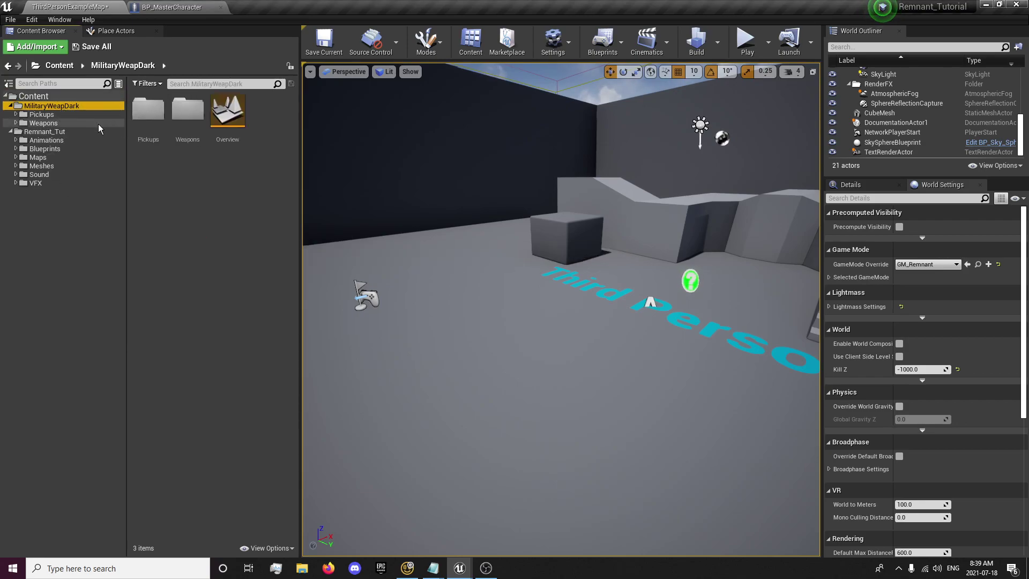
pyautogui.doubleClick(188, 125)
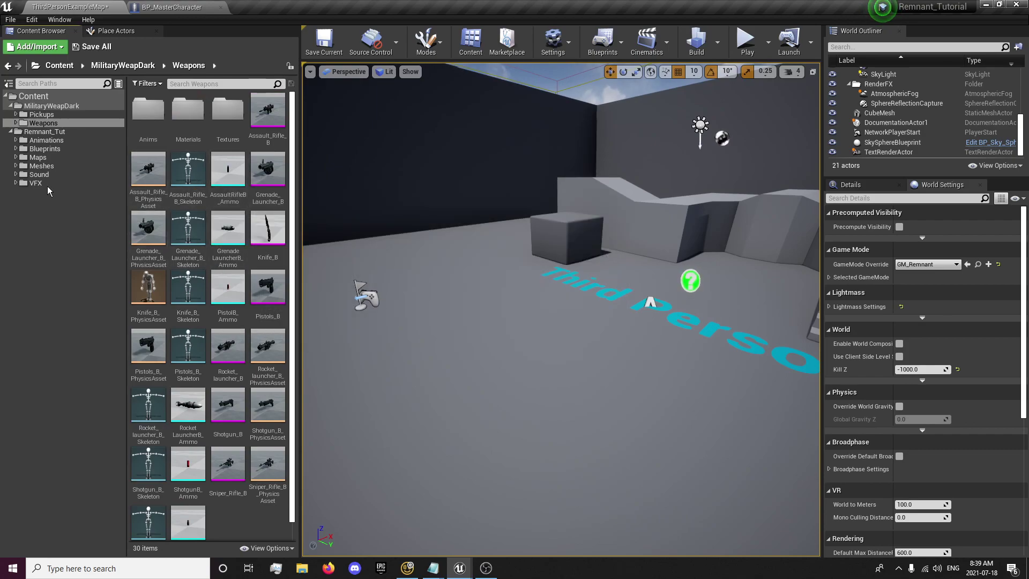
pyautogui.click(16, 166)
pyautogui.click(22, 175)
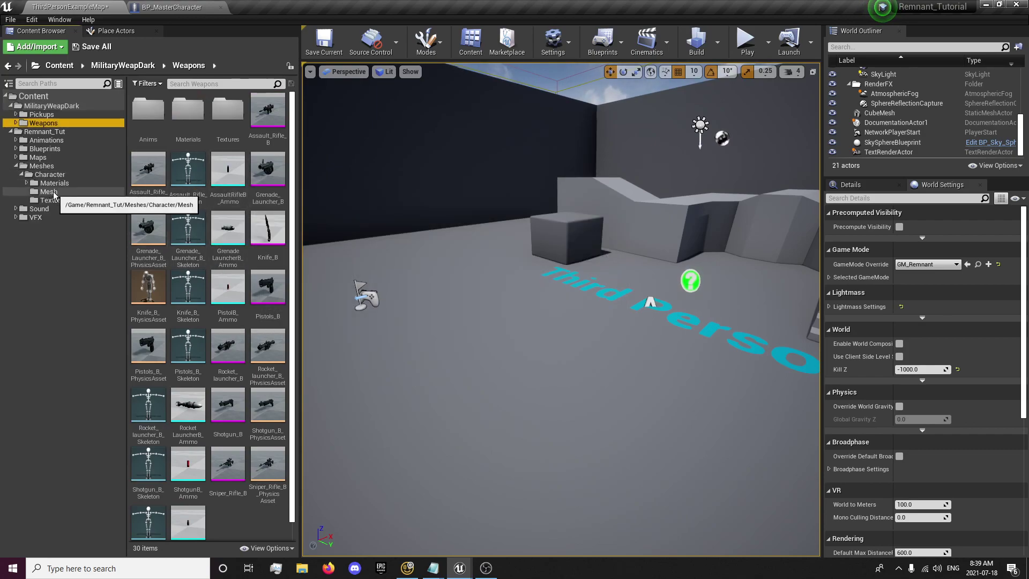
pyautogui.click(39, 166)
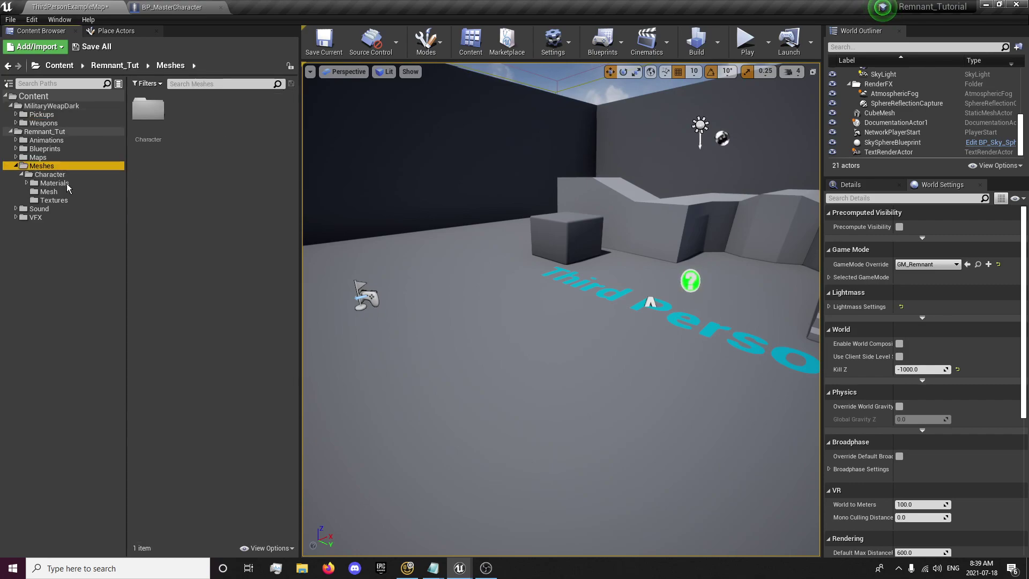
pyautogui.rightClick(207, 182)
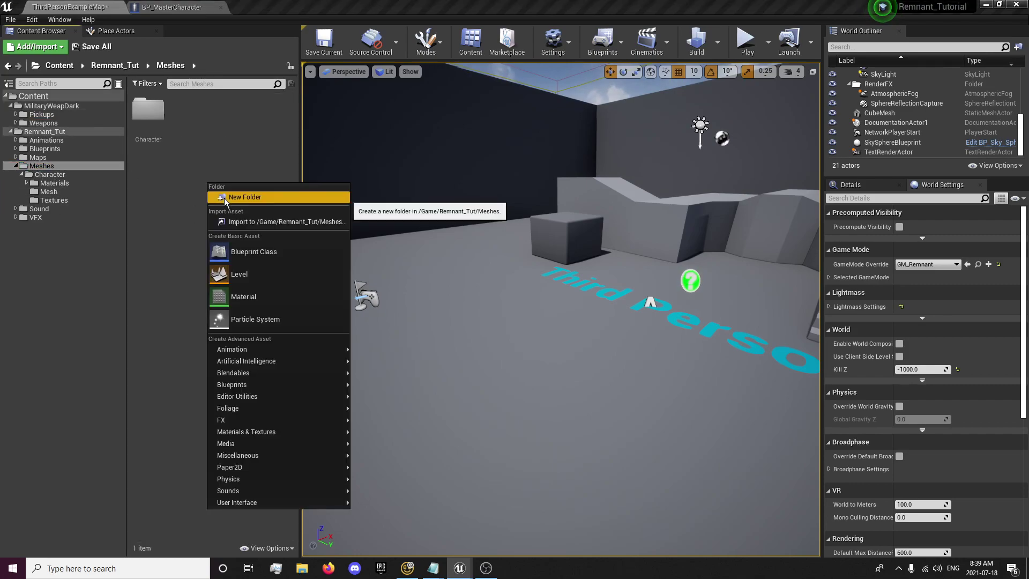
pyautogui.click(224, 198)
pyautogui.write('Skeletal')
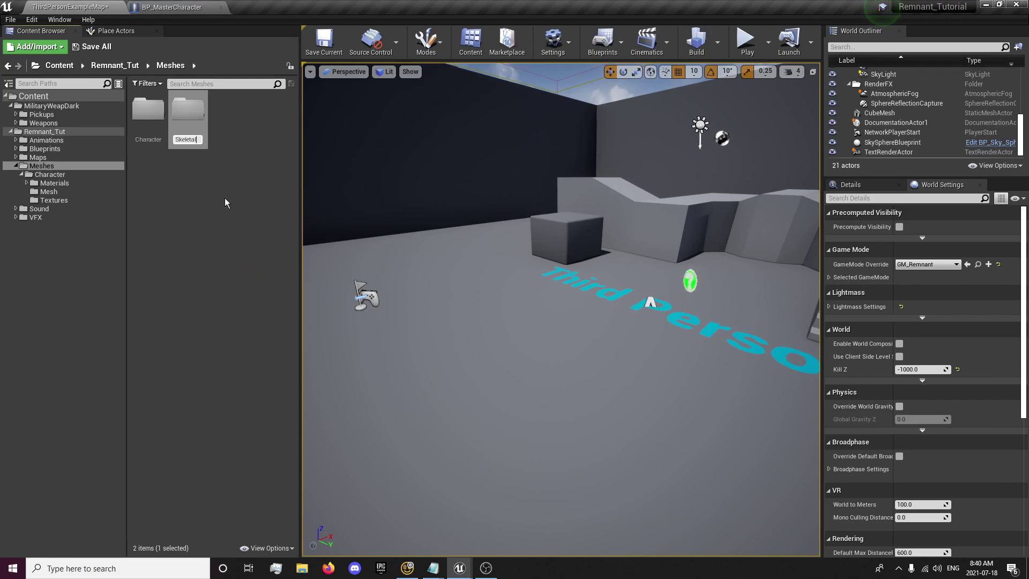
pyautogui.press('Return')
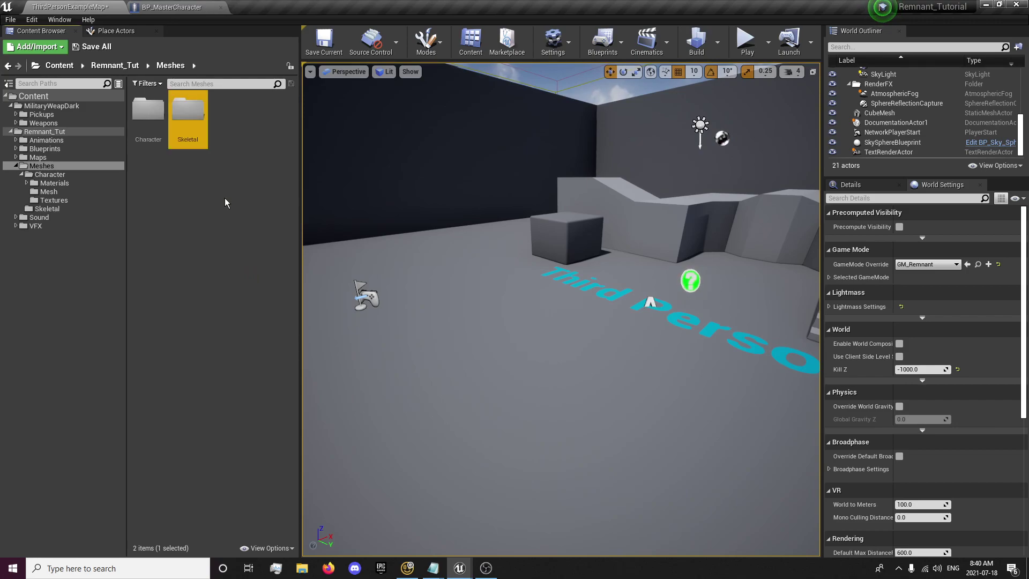
# Move the Character folder into the Skeletal folder under Meshes and fix up the redirectors in the whole Content folder.
pyautogui.click(160, 170)
pyautogui.moveTo(147, 114); pyautogui.dragTo(199, 141)
pyautogui.click(210, 150)
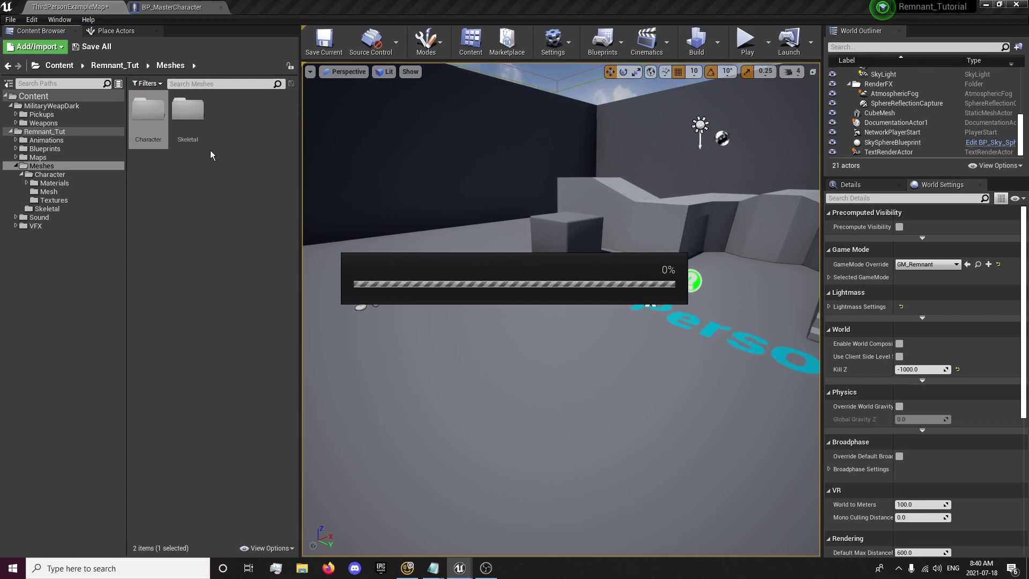
pyautogui.rightClick(53, 95)
pyautogui.click(97, 243)
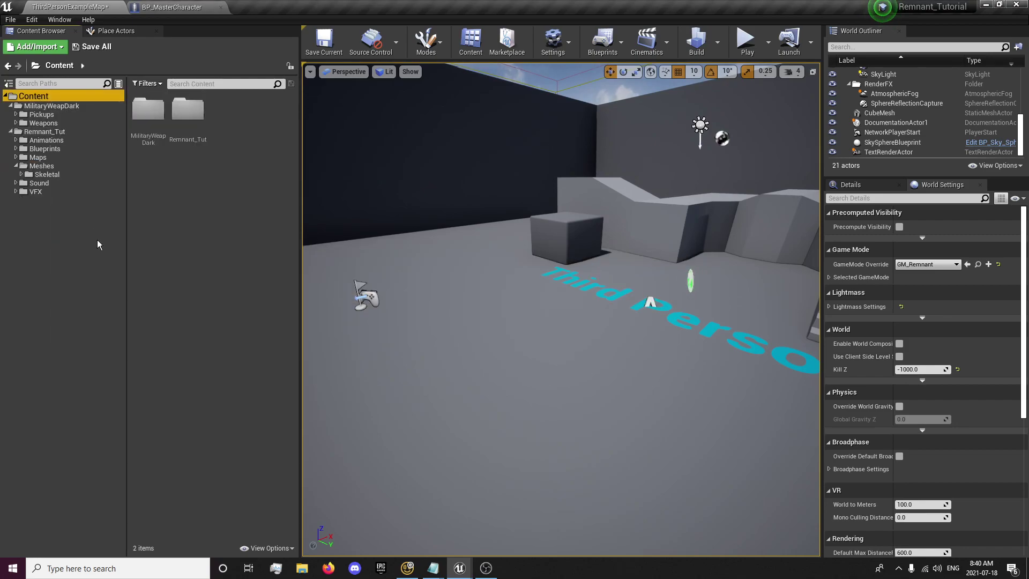
pyautogui.click(43, 123)
pyautogui.click(267, 112)
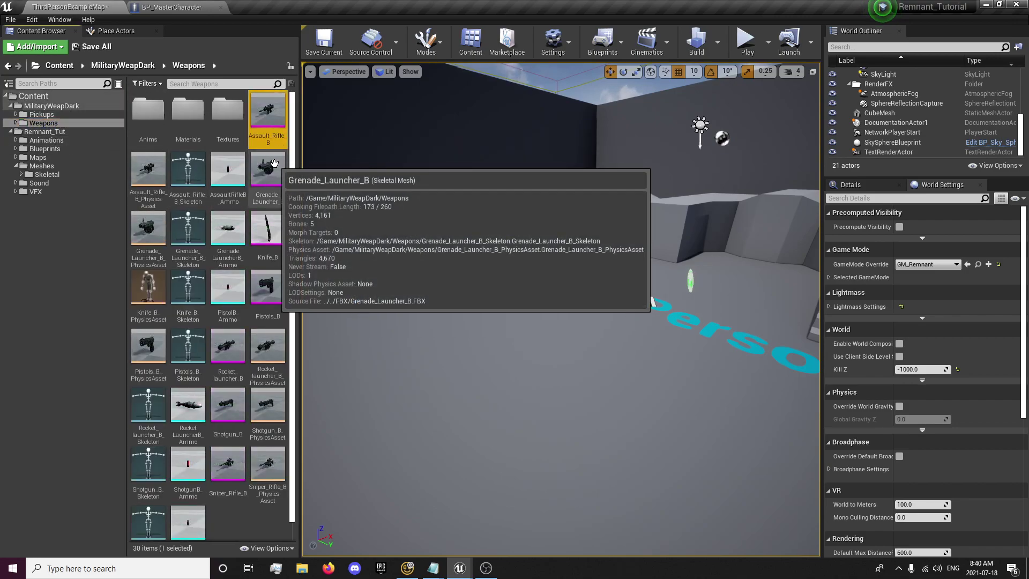
pyautogui.keyDown('ctrl'); pyautogui.click(271, 166); pyautogui.keyUp('ctrl')
pyautogui.keyDown('ctrl'); pyautogui.click(270, 220); pyautogui.keyUp('ctrl')
pyautogui.keyDown('ctrl'); pyautogui.click(267, 293); pyautogui.keyUp('ctrl')
pyautogui.keyDown('ctrl'); pyautogui.click(219, 341); pyautogui.keyUp('ctrl')
pyautogui.keyDown('ctrl'); pyautogui.click(228, 405); pyautogui.keyUp('ctrl')
pyautogui.keyDown('ctrl'); pyautogui.click(225, 464); pyautogui.keyUp('ctrl')
pyautogui.keyDown('ctrl'); pyautogui.click(262, 469); pyautogui.keyUp('ctrl')
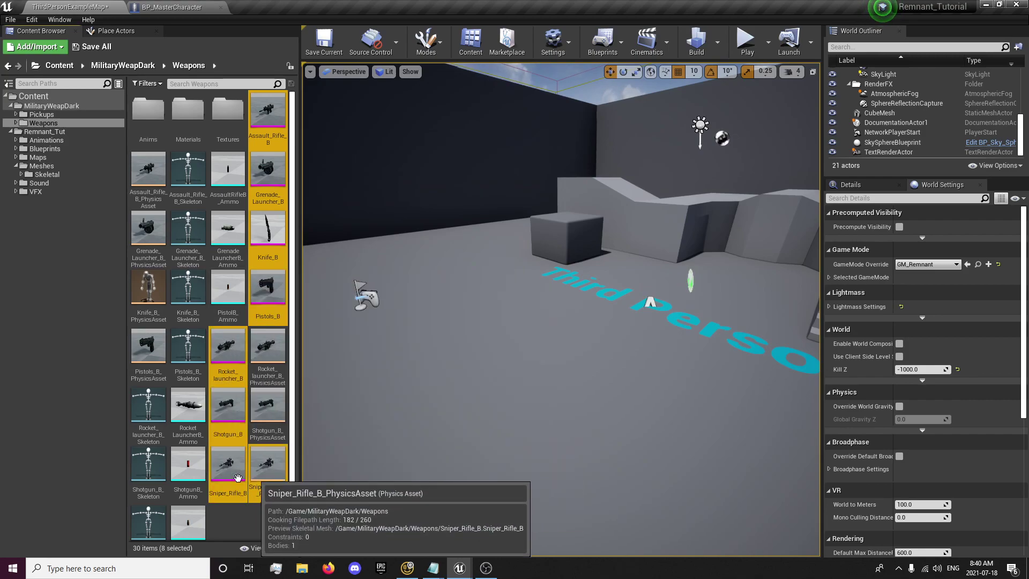
pyautogui.click(259, 108)
pyautogui.keyDown('ctrl'); pyautogui.click(149, 186); pyautogui.keyUp('ctrl')
pyautogui.keyDown('ctrl'); pyautogui.click(188, 177); pyautogui.keyUp('ctrl')
pyautogui.keyDown('ctrl'); pyautogui.click(264, 179); pyautogui.keyUp('ctrl')
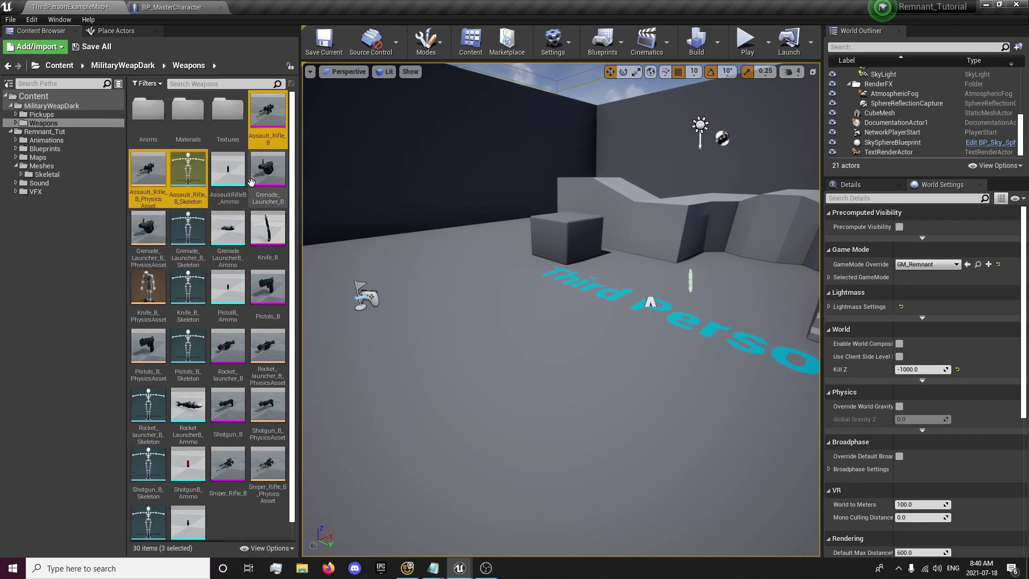
pyautogui.keyDown('ctrl'); pyautogui.click(165, 234); pyautogui.keyUp('ctrl')
pyautogui.keyDown('ctrl'); pyautogui.click(188, 230); pyautogui.keyUp('ctrl')
pyautogui.keyDown('ctrl'); pyautogui.click(268, 228); pyautogui.keyUp('ctrl')
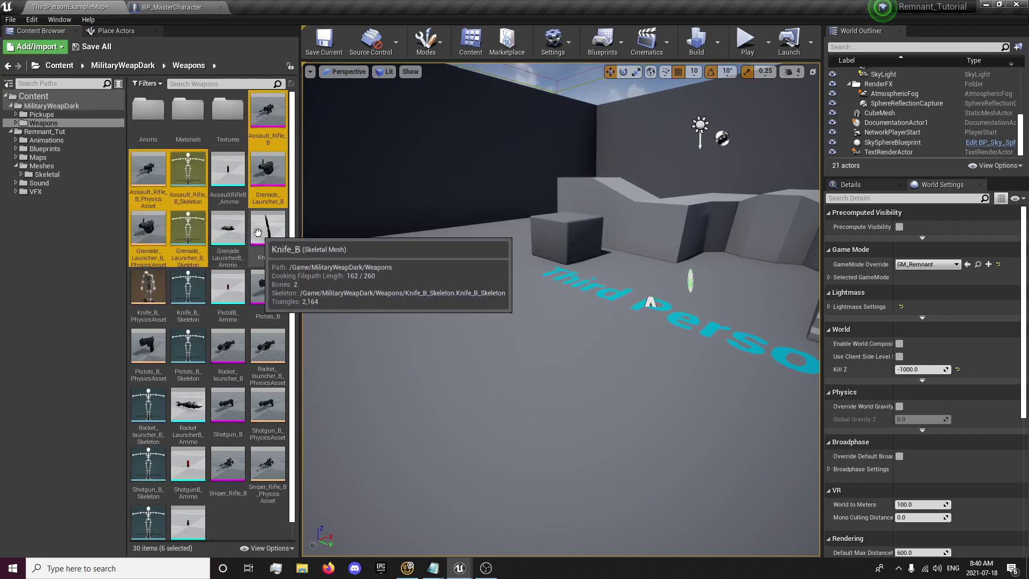
pyautogui.keyDown('ctrl'); pyautogui.click(161, 294); pyautogui.keyUp('ctrl')
pyautogui.keyDown('ctrl'); pyautogui.click(191, 292); pyautogui.keyUp('ctrl')
pyautogui.keyDown('ctrl'); pyautogui.click(266, 289); pyautogui.keyUp('ctrl')
pyautogui.keyDown('ctrl'); pyautogui.click(151, 349); pyautogui.keyUp('ctrl')
pyautogui.keyDown('ctrl'); pyautogui.click(190, 347); pyautogui.keyUp('ctrl')
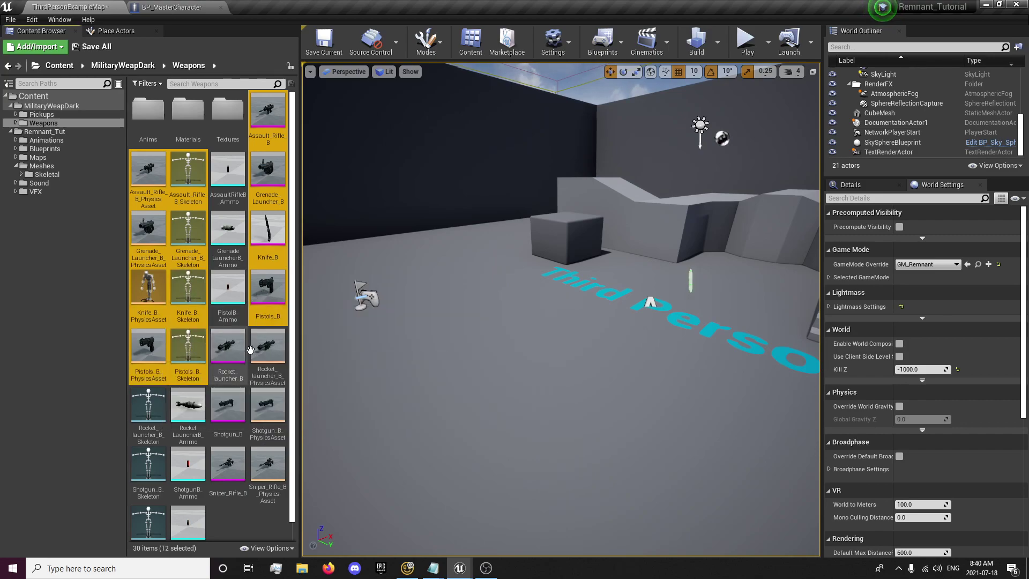
pyautogui.keyDown('ctrl'); pyautogui.click(232, 362); pyautogui.keyUp('ctrl')
pyautogui.keyDown('ctrl'); pyautogui.click(259, 357); pyautogui.keyUp('ctrl')
pyautogui.keyDown('ctrl'); pyautogui.click(148, 413); pyautogui.keyUp('ctrl')
pyautogui.keyDown('ctrl'); pyautogui.click(222, 417); pyautogui.keyUp('ctrl')
pyautogui.keyDown('ctrl'); pyautogui.click(260, 404); pyautogui.keyUp('ctrl')
pyautogui.keyDown('ctrl'); pyautogui.click(148, 466); pyautogui.keyUp('ctrl')
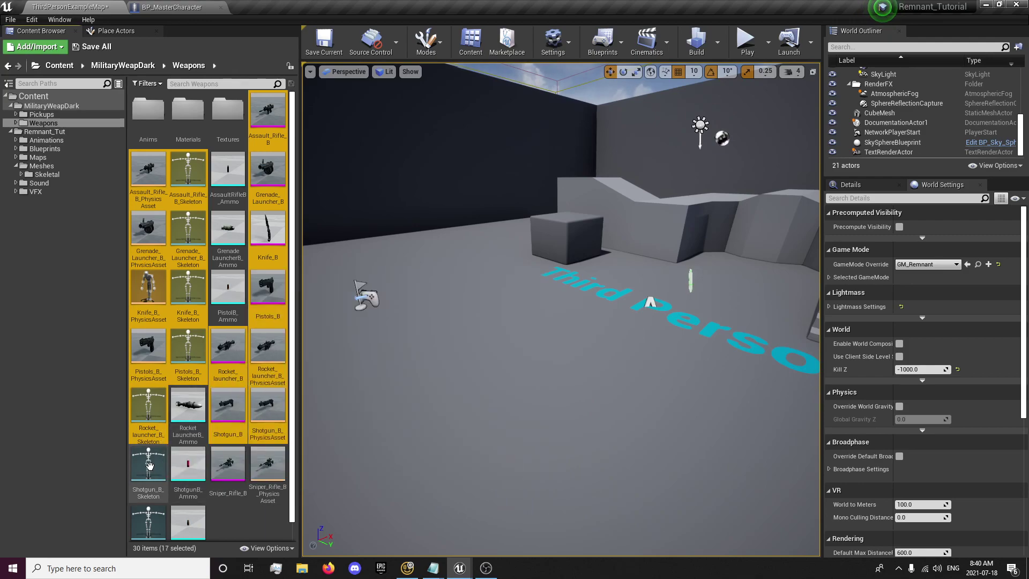
pyautogui.keyDown('ctrl'); pyautogui.click(227, 469); pyautogui.keyUp('ctrl')
pyautogui.keyDown('ctrl'); pyautogui.click(148, 519); pyautogui.keyUp('ctrl')
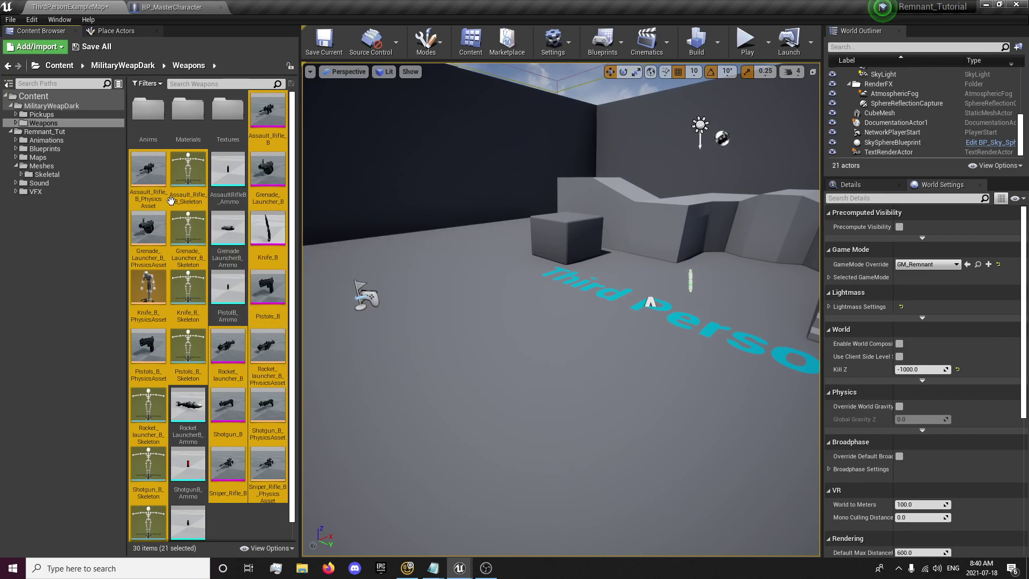
# Create a folder named Weapons inside Remnant_Tut's Meshes/Skeletal folder.
pyautogui.click(22, 174)
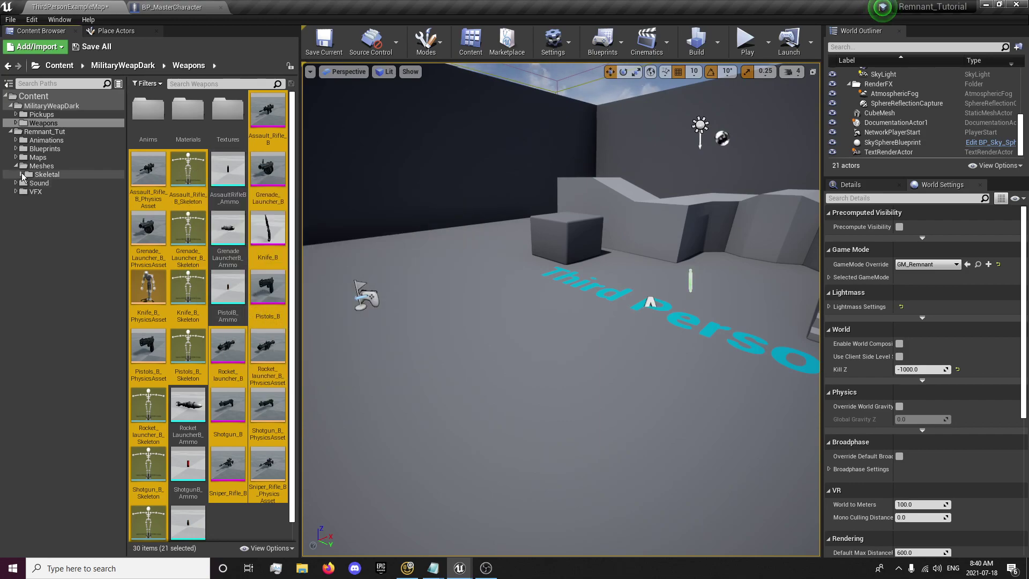
pyautogui.rightClick(42, 175)
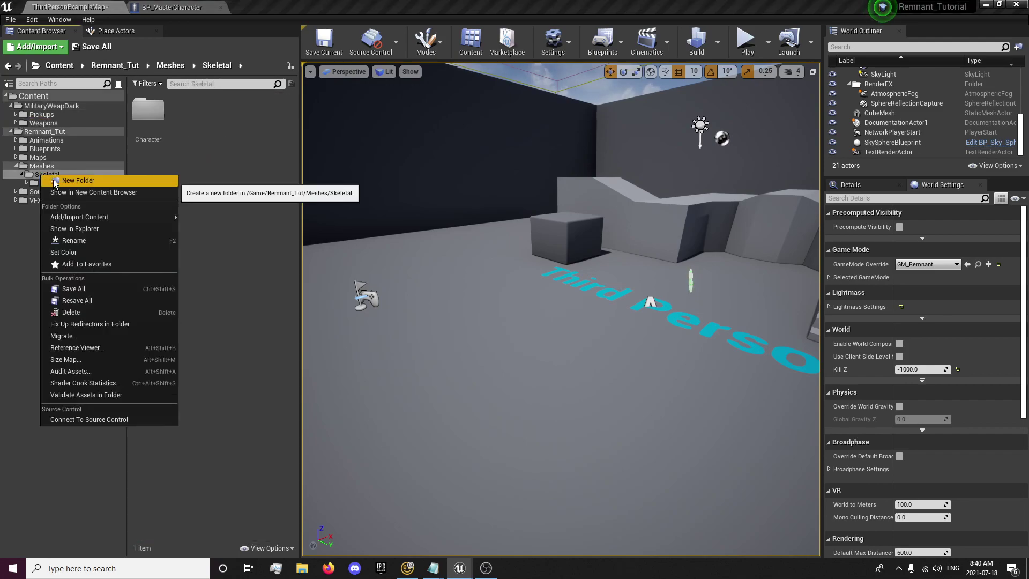
pyautogui.click(75, 181)
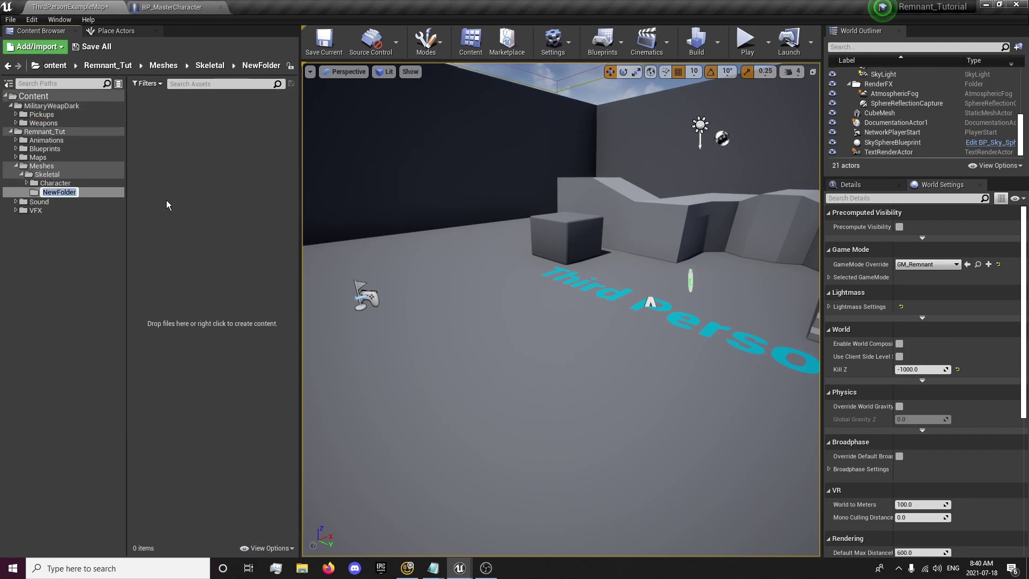
pyautogui.write('Weapons')
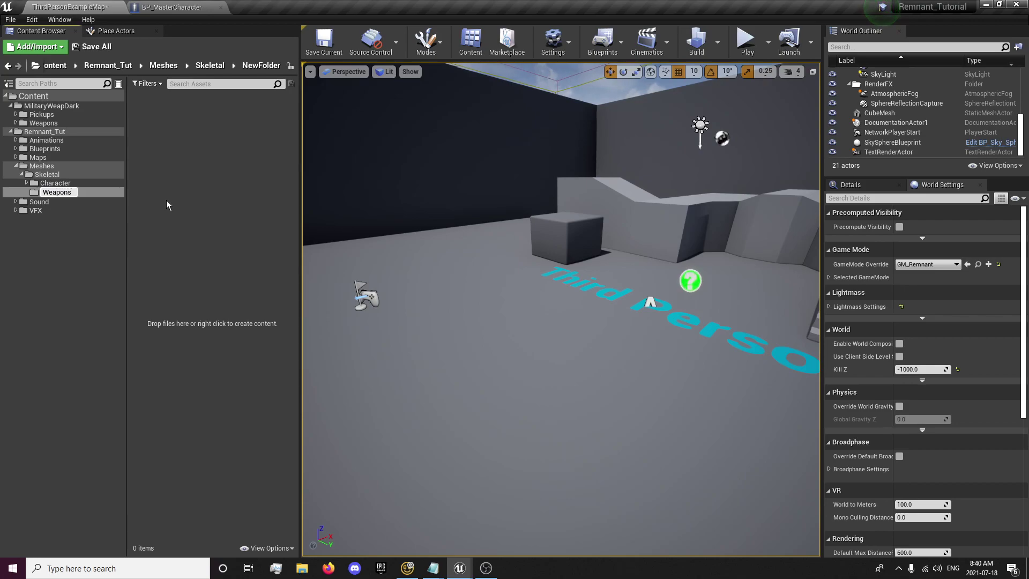
pyautogui.press('Return')
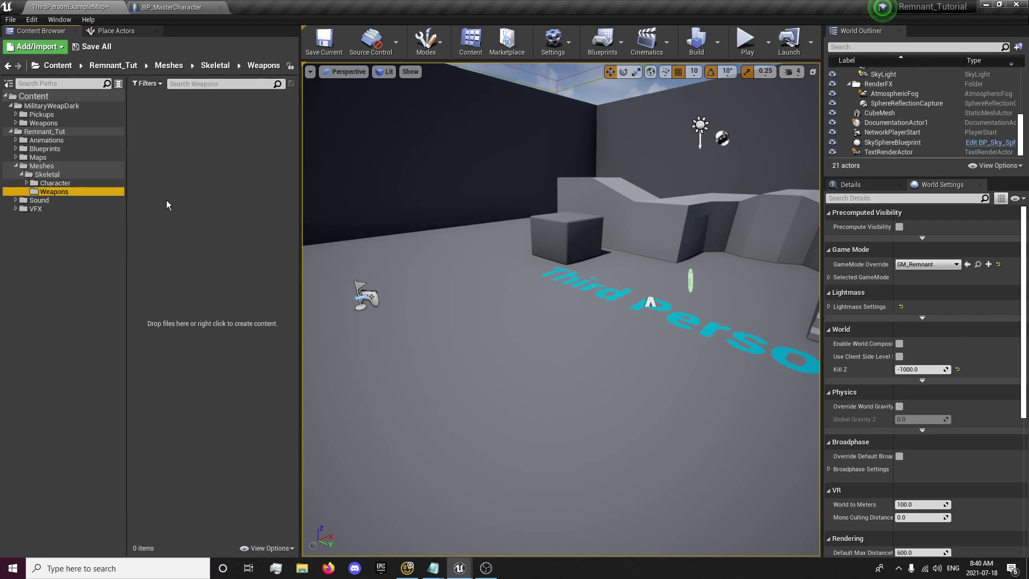
# Move all weapon skeletal meshes, skeletons and physics assets from MilitaryWeapDark/Weapons into Meshes/Skeletal/Weapons, leaving out the ammo meshes, and fix up redirectors in Content.
pyautogui.click(81, 107)
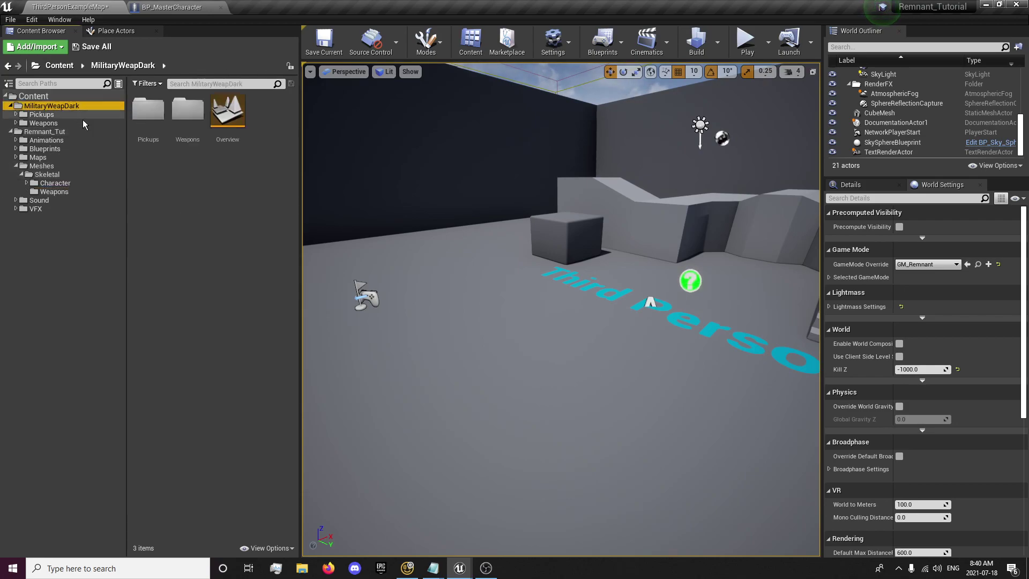
pyautogui.doubleClick(177, 134)
pyautogui.click(268, 115)
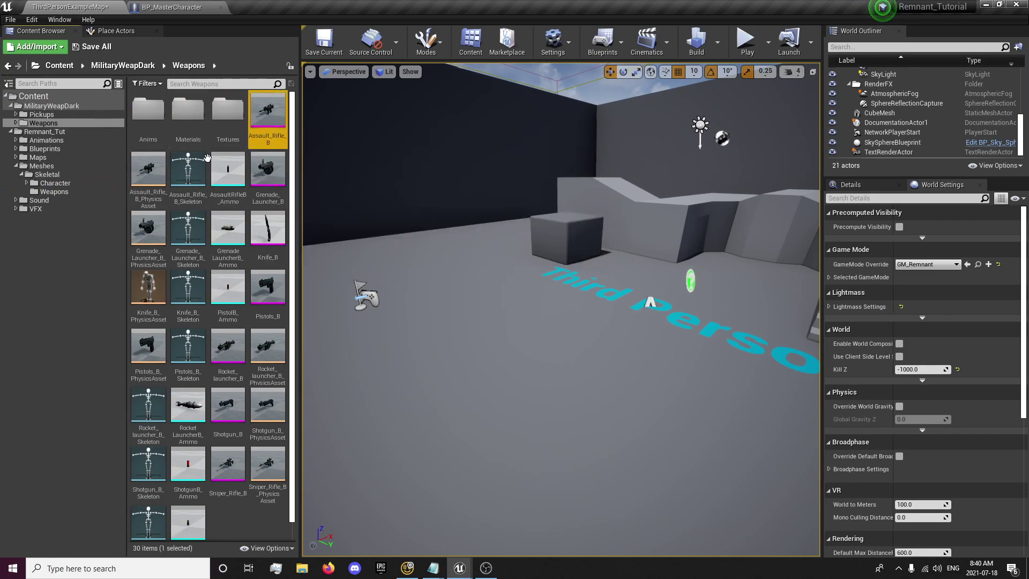
pyautogui.moveTo(223, 154); pyautogui.dragTo(192, 181)
pyautogui.keyDown('ctrl'); pyautogui.click(188, 170); pyautogui.keyUp('ctrl')
pyautogui.keyDown('ctrl'); pyautogui.click(268, 171); pyautogui.keyUp('ctrl')
pyautogui.keyDown('ctrl'); pyautogui.click(148, 227); pyautogui.keyUp('ctrl')
pyautogui.keyDown('ctrl'); pyautogui.click(189, 230); pyautogui.keyUp('ctrl')
pyautogui.keyDown('ctrl'); pyautogui.click(267, 228); pyautogui.keyUp('ctrl')
pyautogui.keyDown('ctrl'); pyautogui.click(149, 287); pyautogui.keyUp('ctrl')
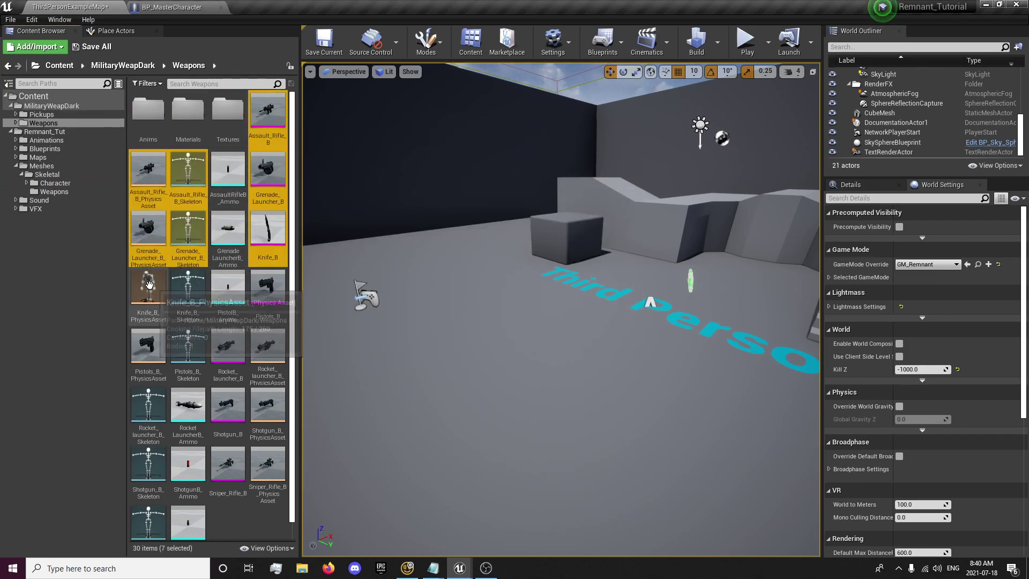
pyautogui.keyDown('ctrl'); pyautogui.click(187, 287); pyautogui.keyUp('ctrl')
pyautogui.keyDown('ctrl'); pyautogui.click(265, 289); pyautogui.keyUp('ctrl')
pyautogui.keyDown('ctrl'); pyautogui.click(149, 346); pyautogui.keyUp('ctrl')
pyautogui.keyDown('ctrl'); pyautogui.click(188, 346); pyautogui.keyUp('ctrl')
pyautogui.keyDown('ctrl'); pyautogui.click(238, 357); pyautogui.keyUp('ctrl')
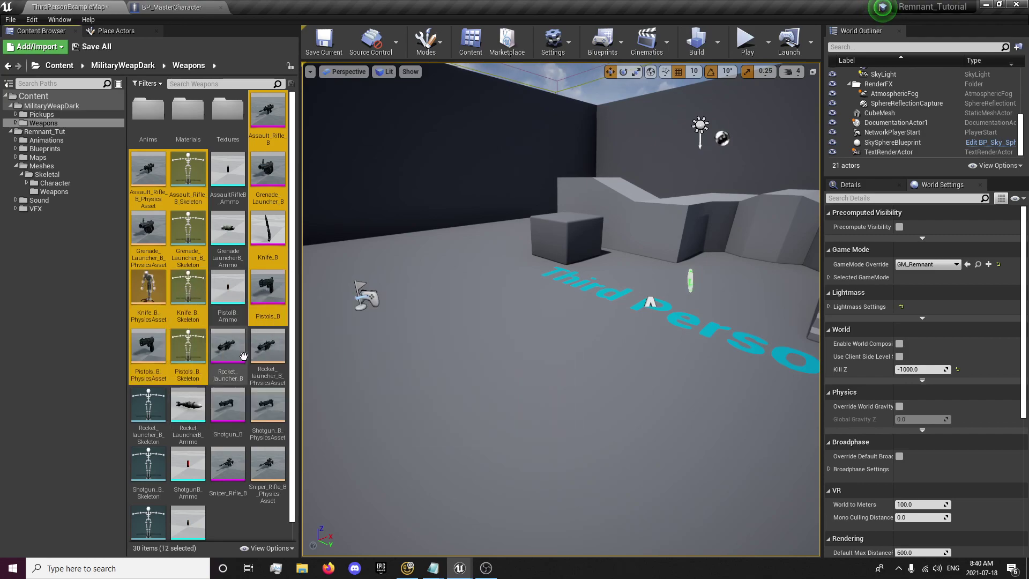
pyautogui.keyDown('ctrl'); pyautogui.click(258, 353); pyautogui.keyUp('ctrl')
pyautogui.keyDown('ctrl'); pyautogui.click(148, 412); pyautogui.keyUp('ctrl')
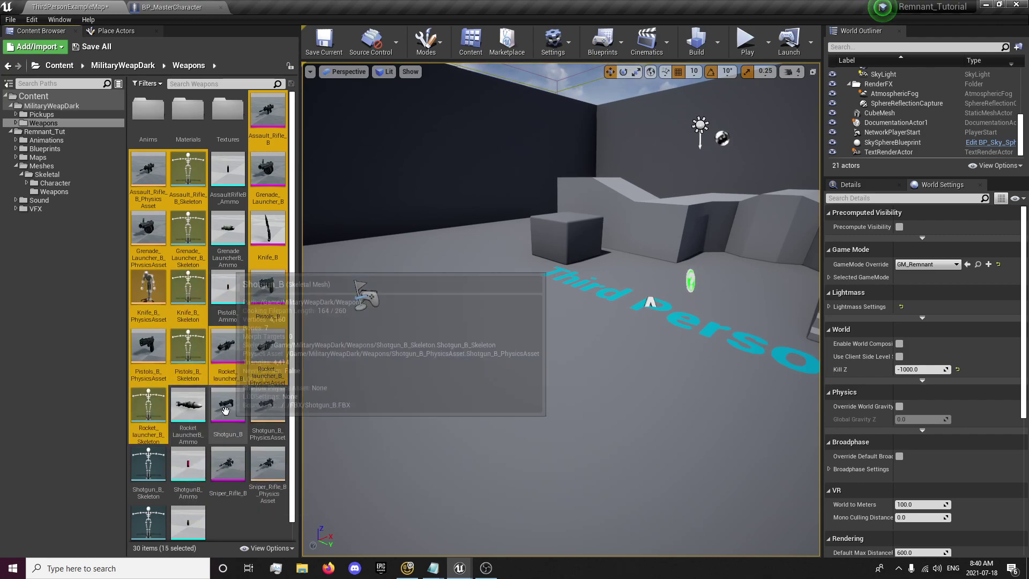
pyautogui.keyDown('ctrl'); pyautogui.click(228, 408); pyautogui.keyUp('ctrl')
pyautogui.keyDown('ctrl'); pyautogui.click(268, 408); pyautogui.keyUp('ctrl')
pyautogui.keyDown('ctrl'); pyautogui.click(152, 465); pyautogui.keyUp('ctrl')
pyautogui.keyDown('ctrl'); pyautogui.click(228, 464); pyautogui.keyUp('ctrl')
pyautogui.keyDown('ctrl'); pyautogui.click(268, 464); pyautogui.keyUp('ctrl')
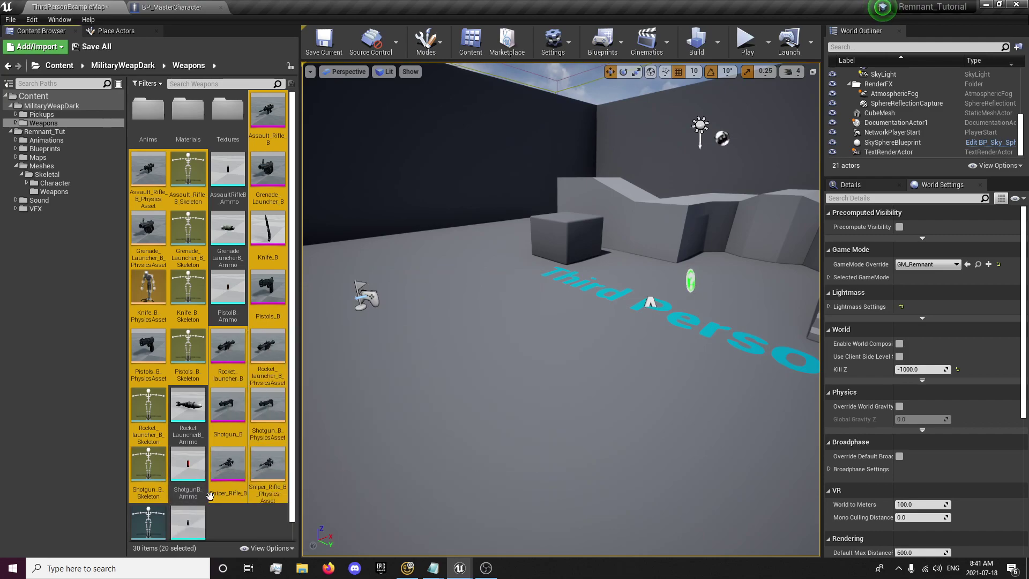
pyautogui.keyDown('ctrl'); pyautogui.click(149, 521); pyautogui.keyUp('ctrl')
pyautogui.moveTo(179, 201); pyautogui.dragTo(64, 191)
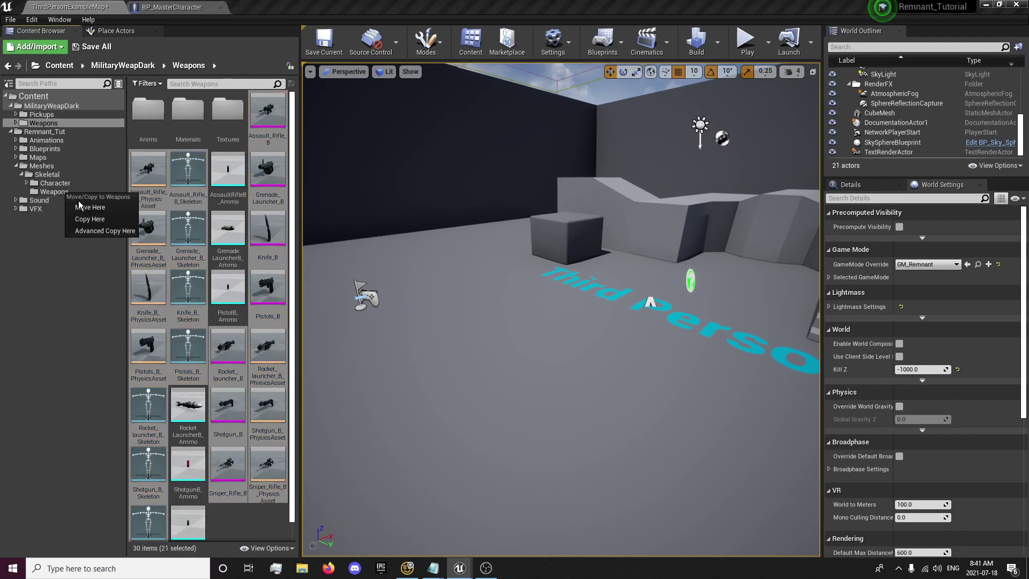
pyautogui.click(84, 207)
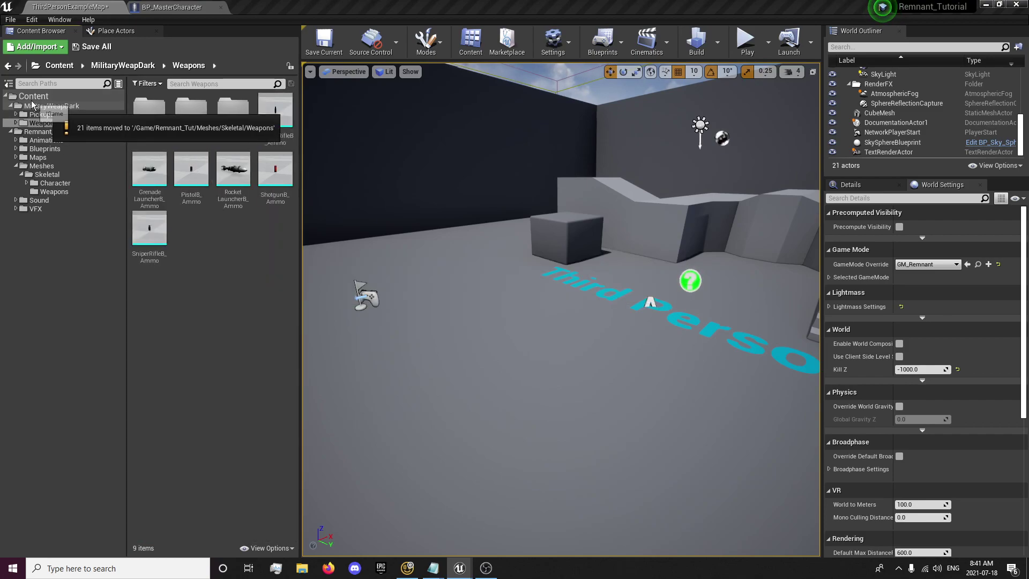
pyautogui.rightClick(33, 97)
pyautogui.click(56, 247)
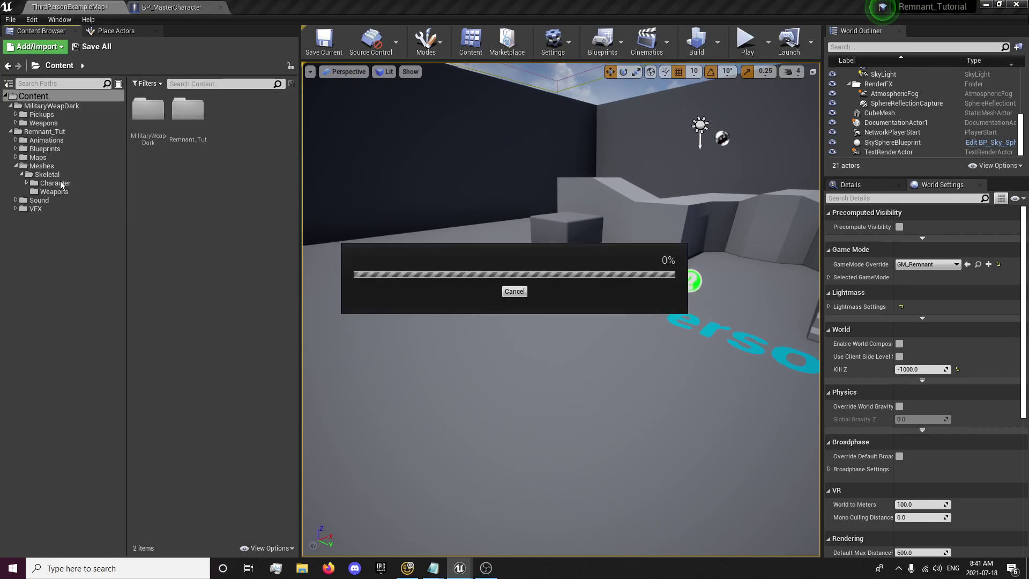
# Create a folder named Static inside the Meshes folder of Remnant_Tut.
pyautogui.click(49, 124)
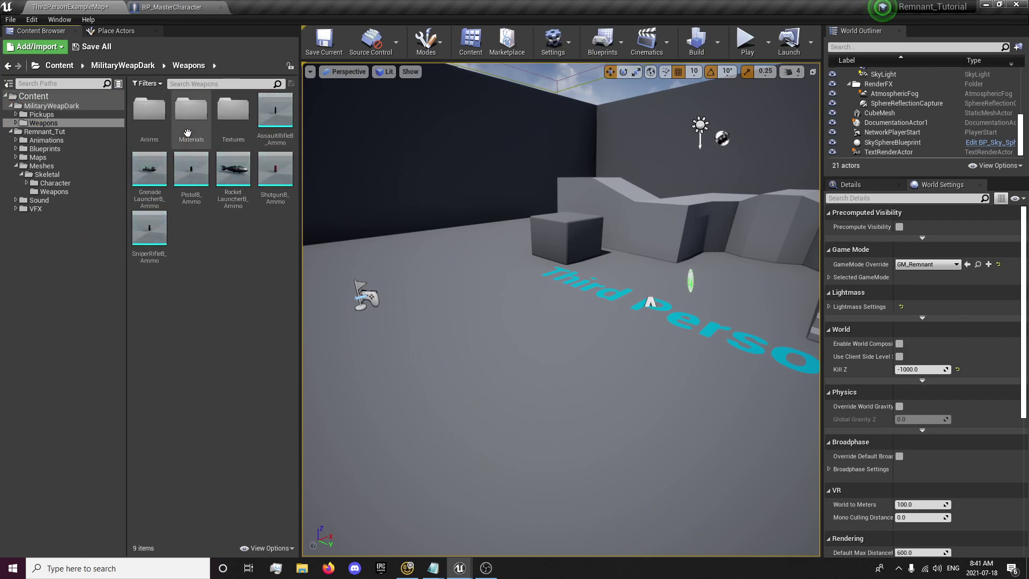
pyautogui.click(50, 177)
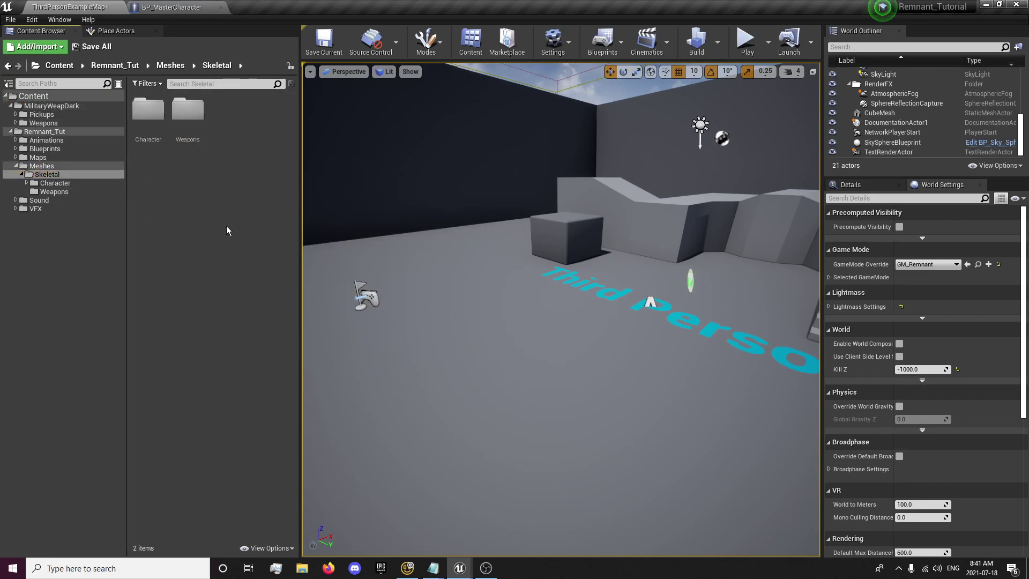
pyautogui.rightClick(226, 227)
pyautogui.click(170, 67)
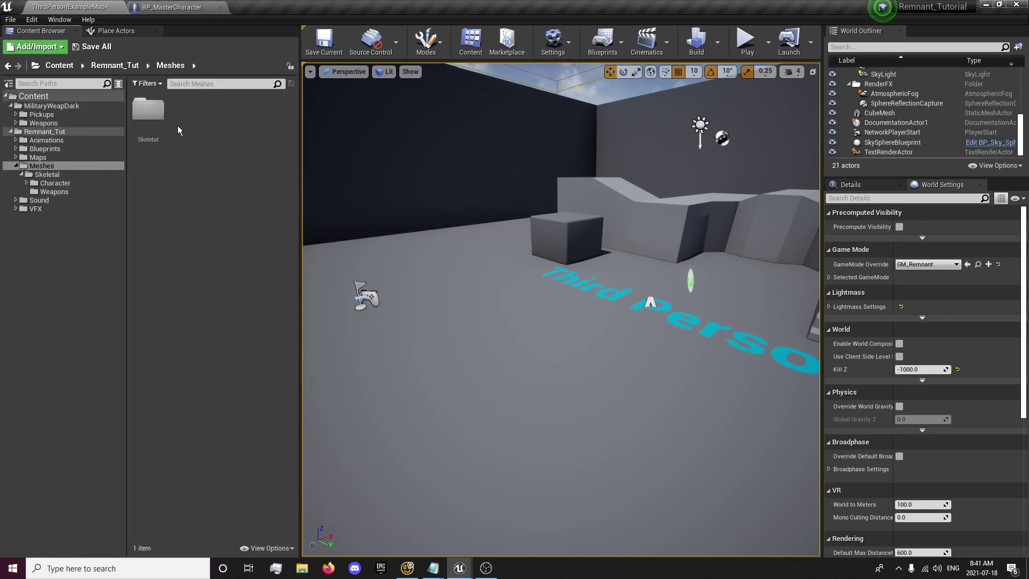
pyautogui.rightClick(205, 180)
pyautogui.click(226, 198)
pyautogui.write('Static')
pyautogui.press('Return')
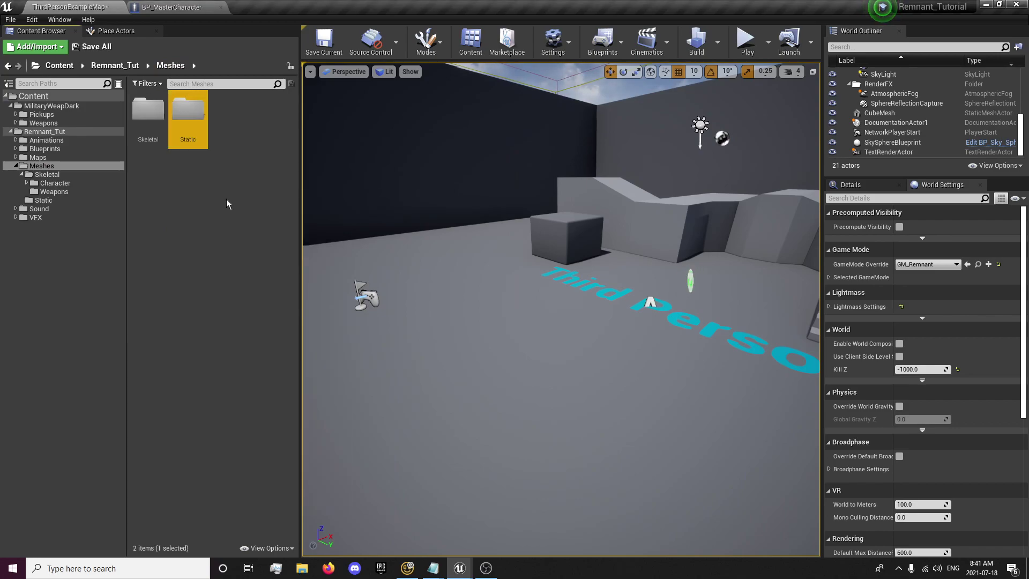
# Move the six ammo meshes from MilitaryWeapDark/Weapons into Remnant_Tut's Meshes/Static folder.
pyautogui.click(62, 105)
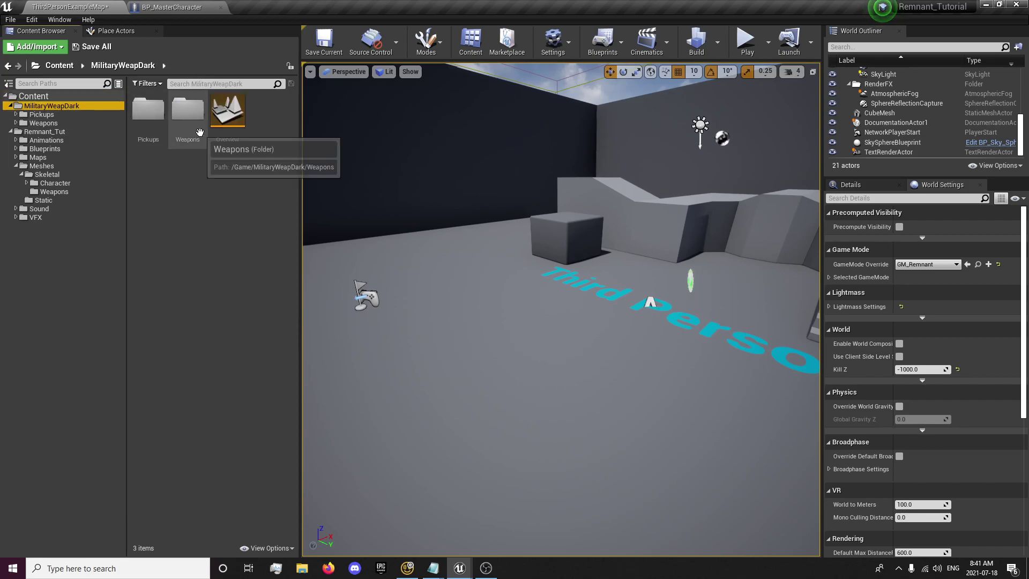
pyautogui.doubleClick(190, 120)
pyautogui.click(274, 115)
pyautogui.keyDown('shift'); pyautogui.click(151, 224); pyautogui.keyUp('shift')
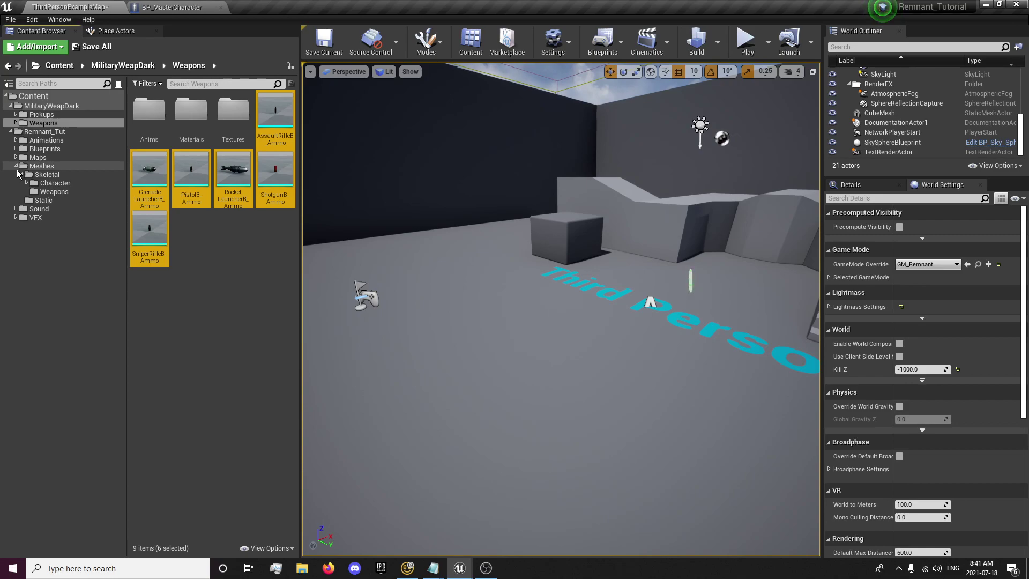
pyautogui.moveTo(193, 176); pyautogui.dragTo(46, 199)
pyautogui.click(71, 208)
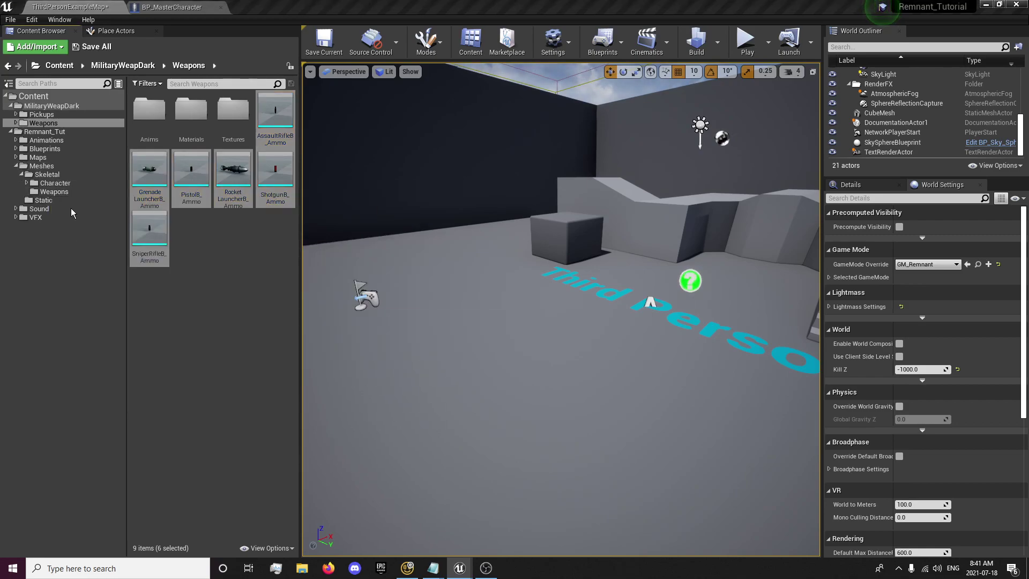
# Check the weapon animations in MilitaryWeapDark/Weapons/Anims and create a folder named WeaponAnimations inside Remnant_Tut's Animations folder.
pyautogui.click(49, 107)
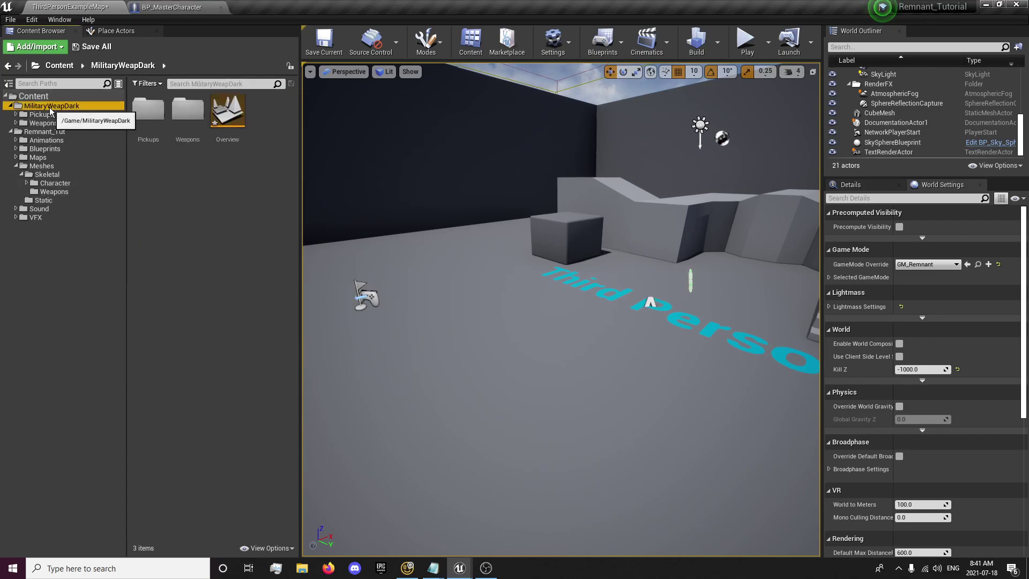
pyautogui.doubleClick(182, 126)
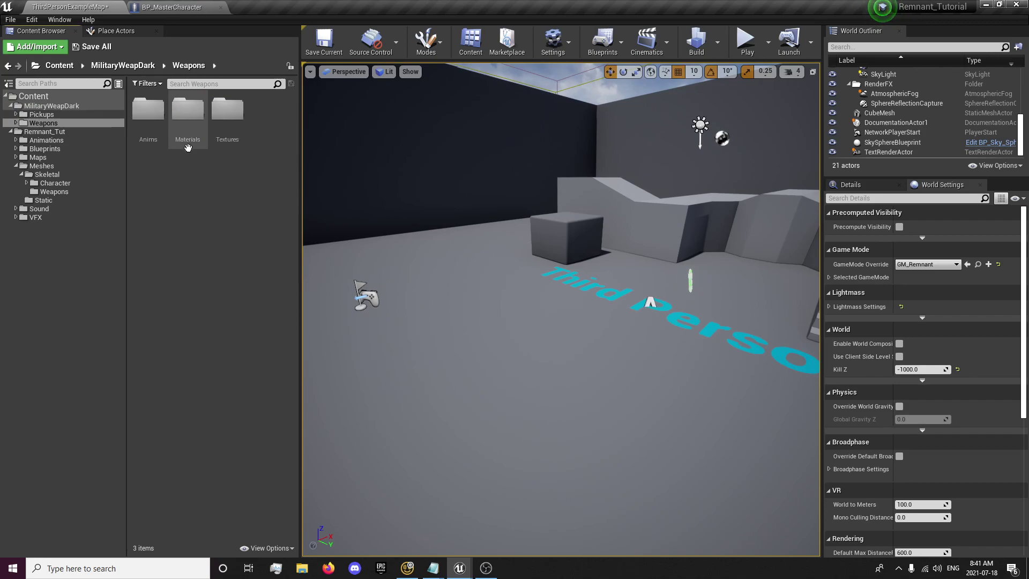
pyautogui.doubleClick(154, 137)
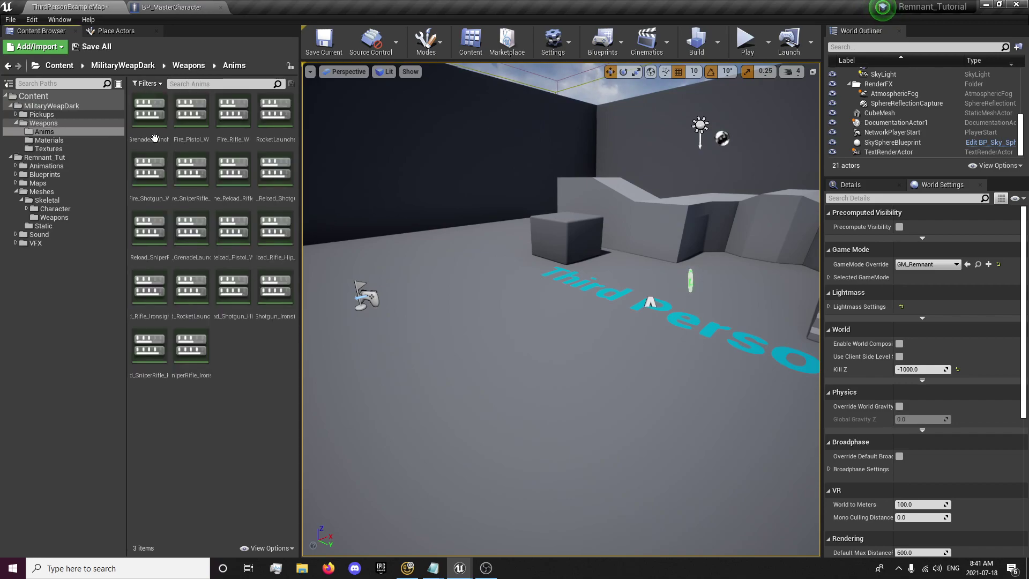
pyautogui.click(39, 166)
pyautogui.rightClick(171, 204)
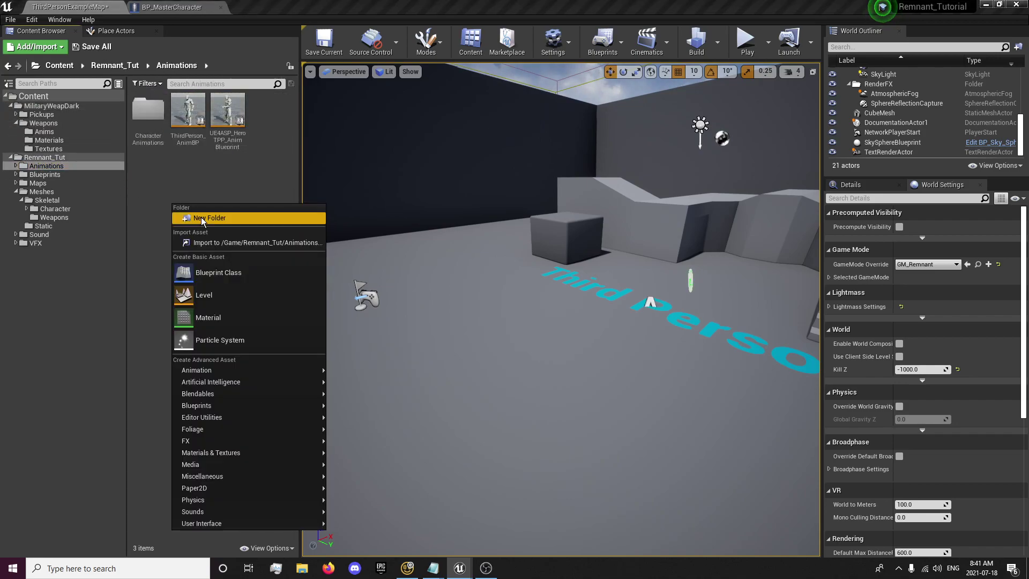
pyautogui.click(201, 215)
pyautogui.write('Weapon')
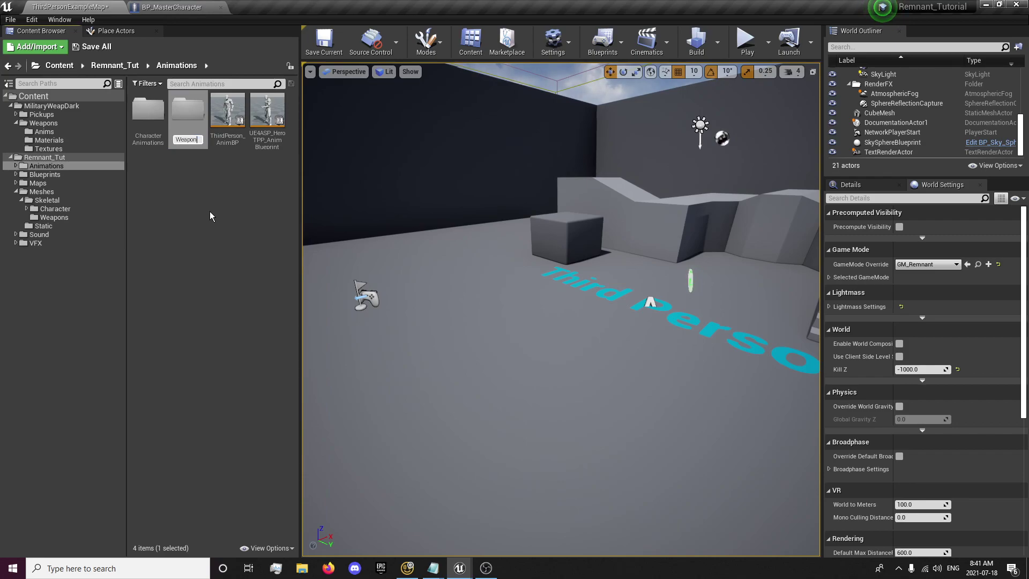
pyautogui.write('Animations')
pyautogui.press('Return')
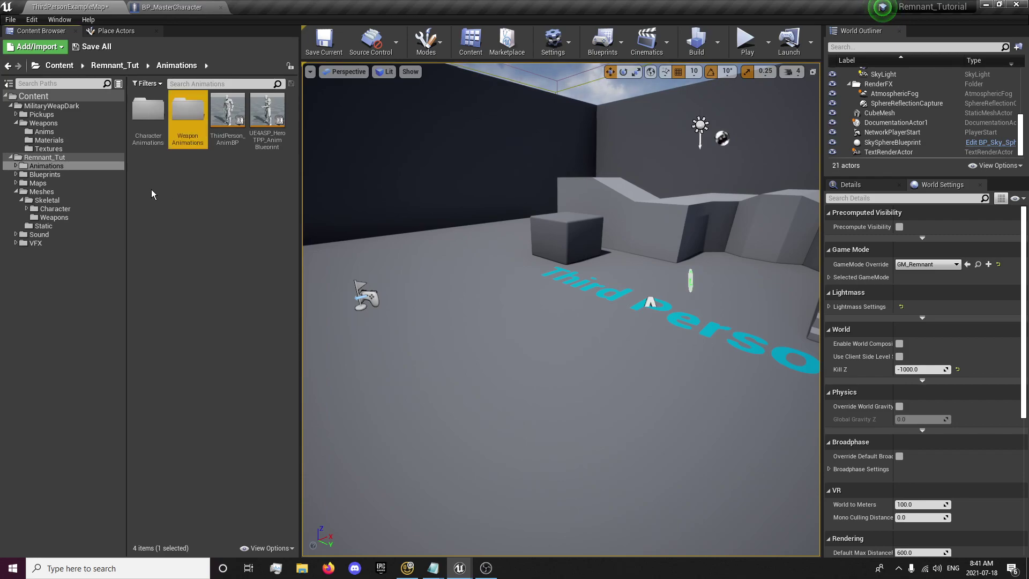
# Move all weapon animations from MilitaryWeapDark/Weapons/Anims into Animations/WeaponAnimations and fix up the redirectors in the Content folder.
pyautogui.click(60, 122)
pyautogui.click(113, 131)
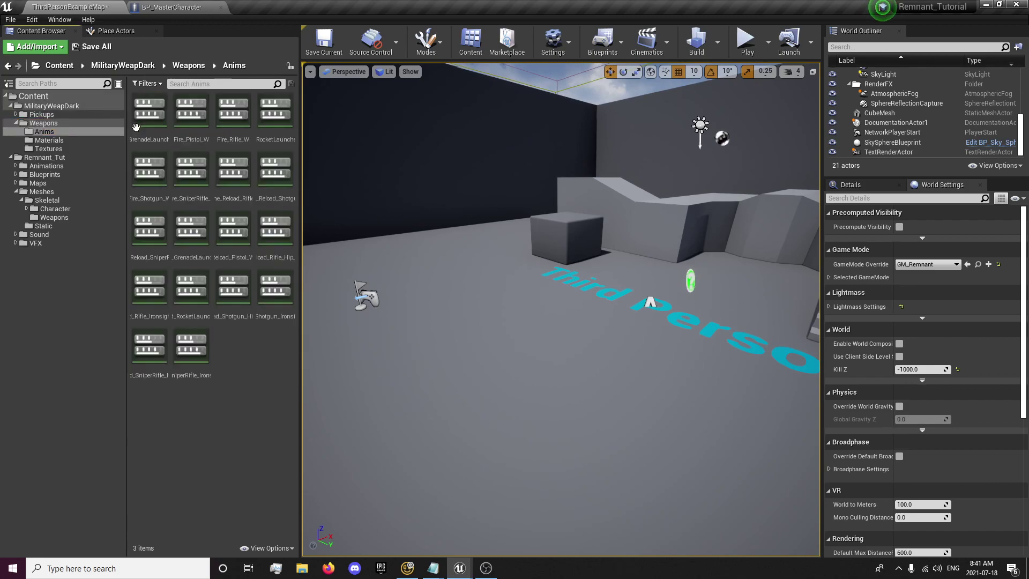
pyautogui.click(157, 119)
pyautogui.keyDown('shift'); pyautogui.click(192, 348); pyautogui.keyUp('shift')
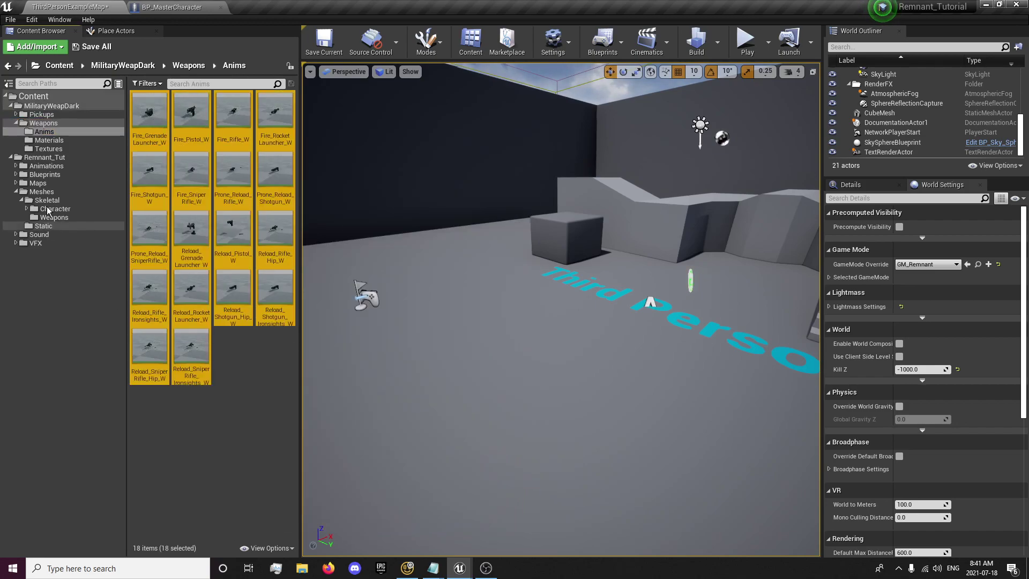
pyautogui.click(16, 166)
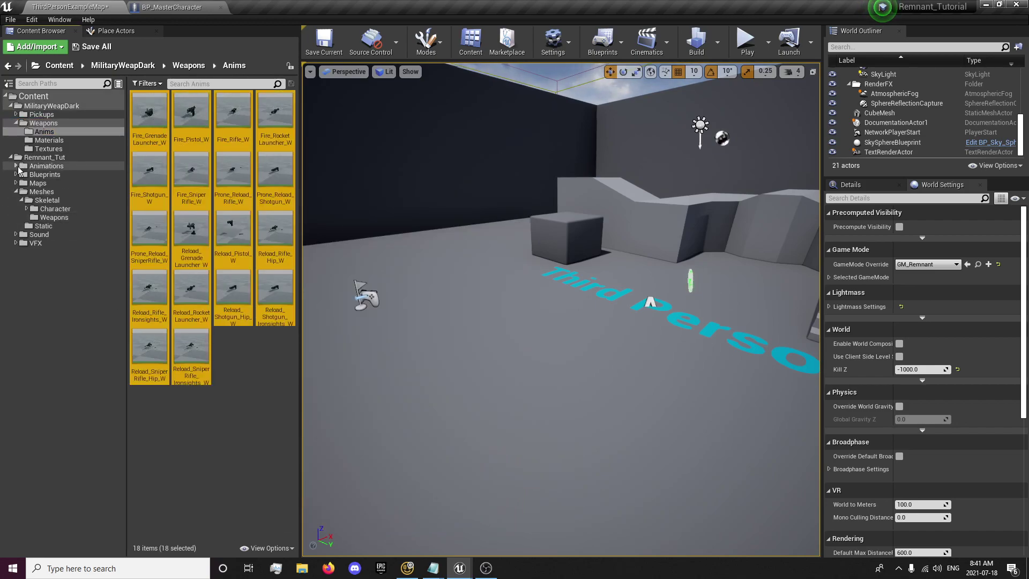
pyautogui.moveTo(191, 169); pyautogui.dragTo(90, 186)
pyautogui.click(103, 200)
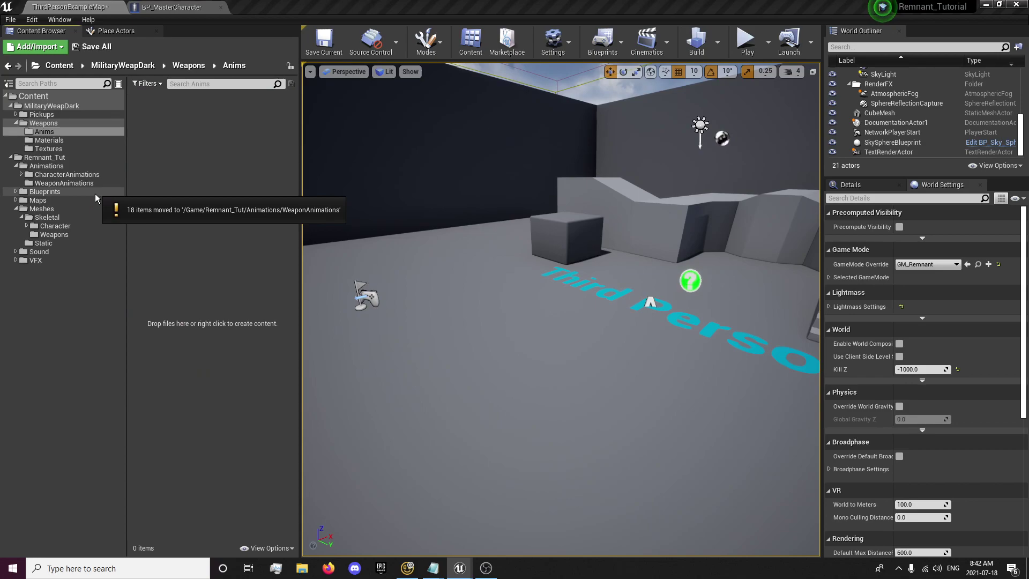
pyautogui.rightClick(40, 100)
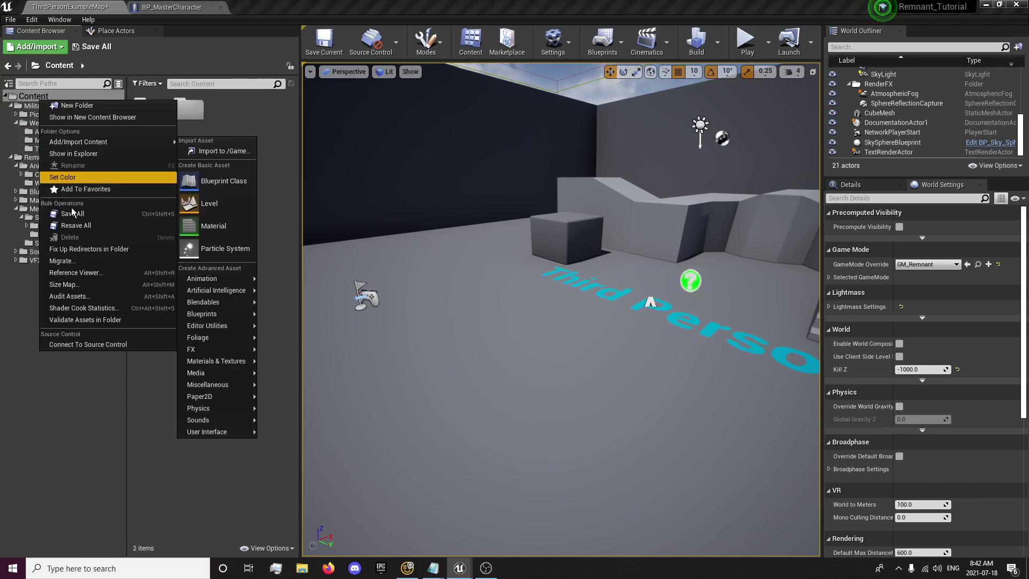
pyautogui.click(82, 251)
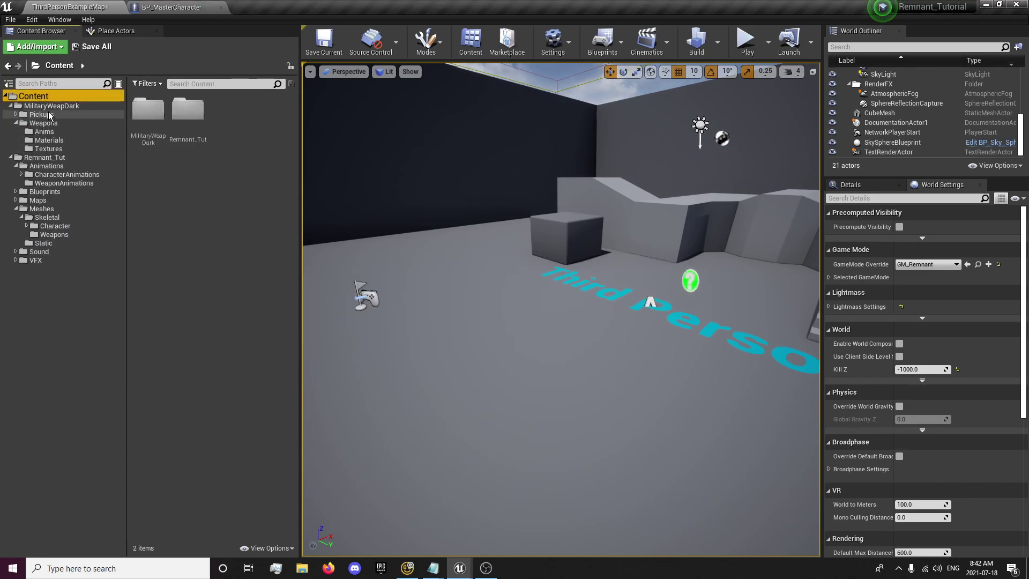
# Check the remaining subfolders of MilitaryWeapDark/Weapons and delete the empty Anims folder.
pyautogui.click(51, 106)
pyautogui.click(179, 129)
pyautogui.doubleClick(179, 129)
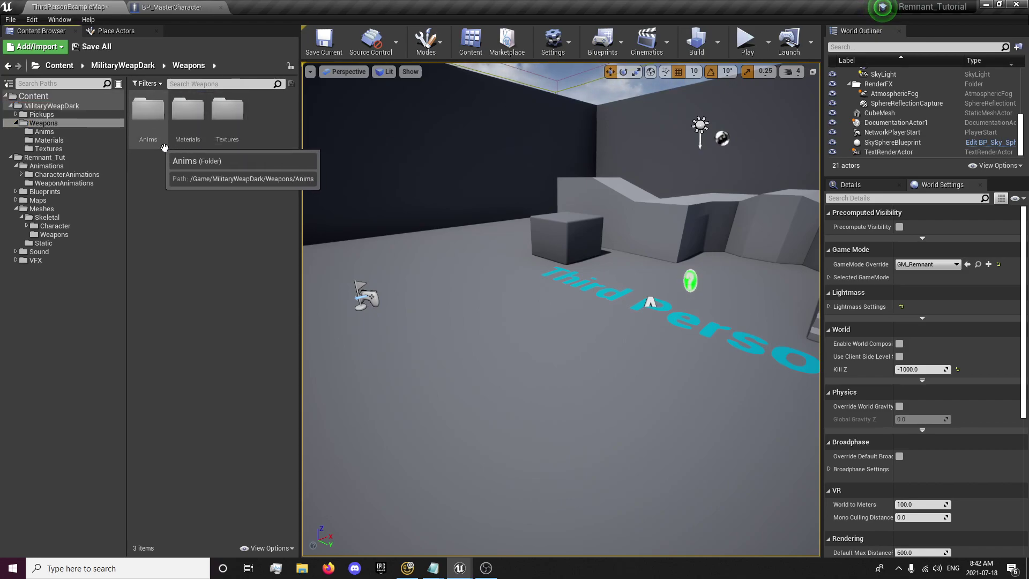
pyautogui.doubleClick(227, 109)
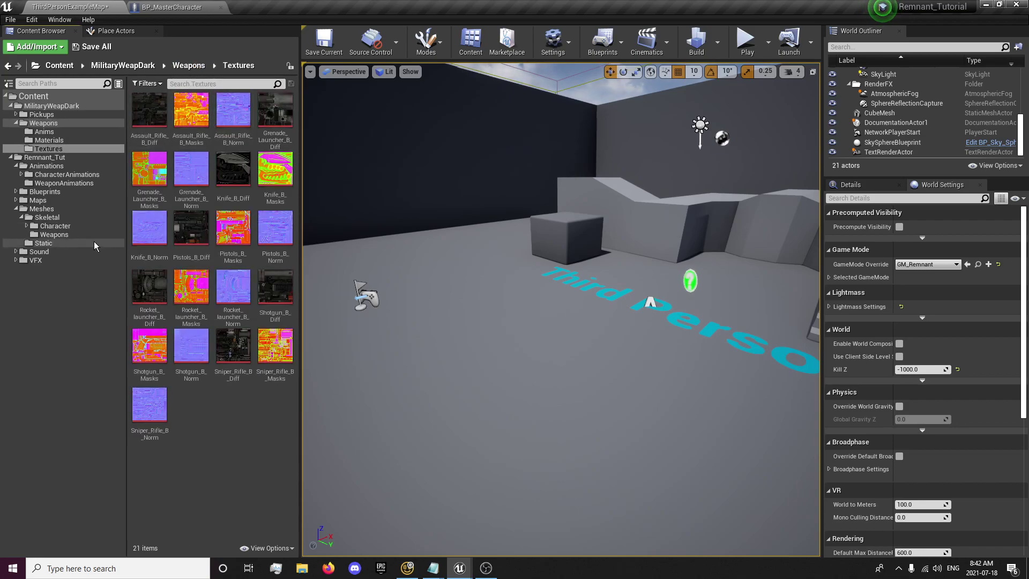
pyautogui.click(185, 66)
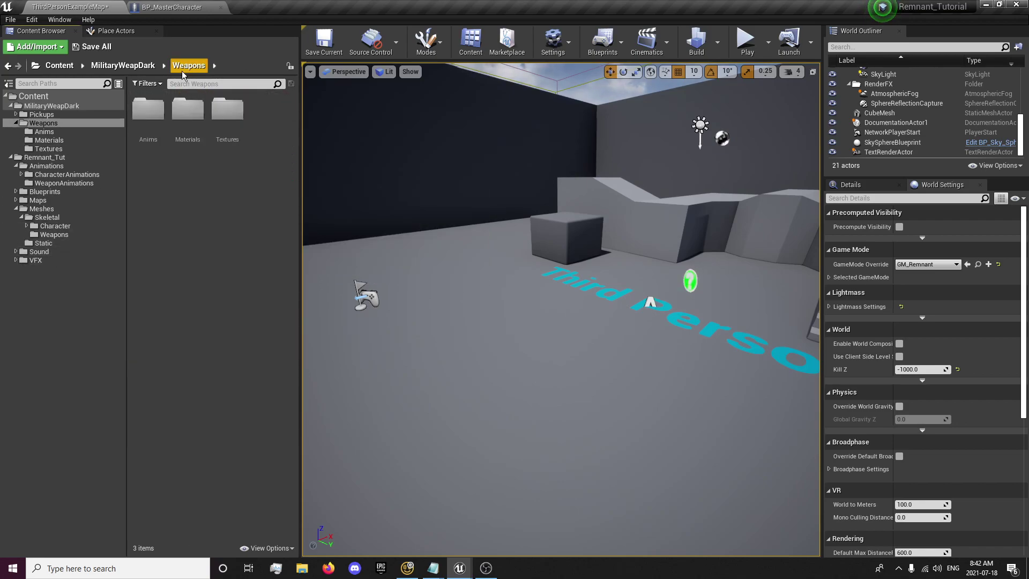
pyautogui.doubleClick(158, 112)
pyautogui.click(188, 66)
pyautogui.click(134, 131)
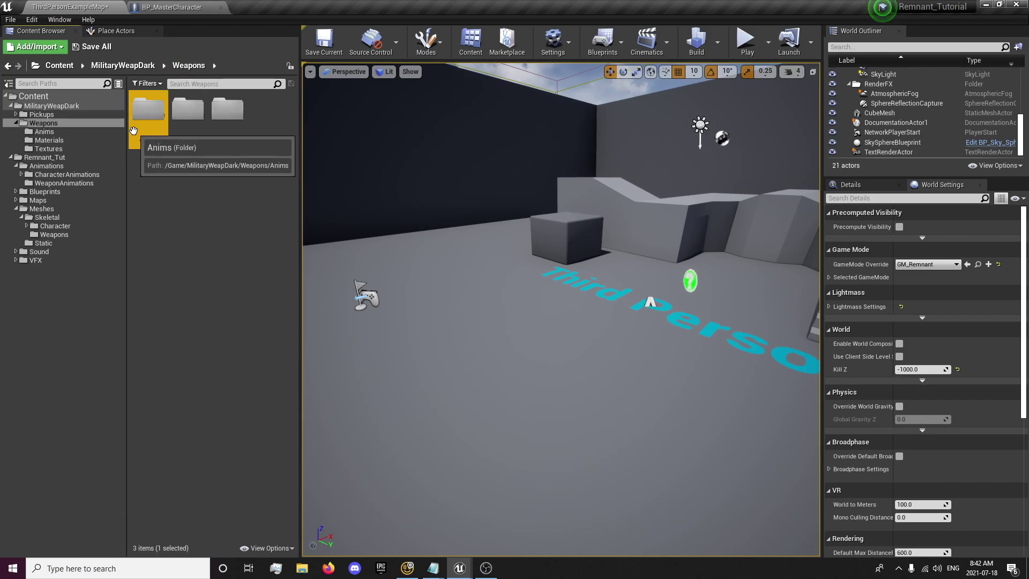
pyautogui.press('Delete')
pyautogui.click(157, 163)
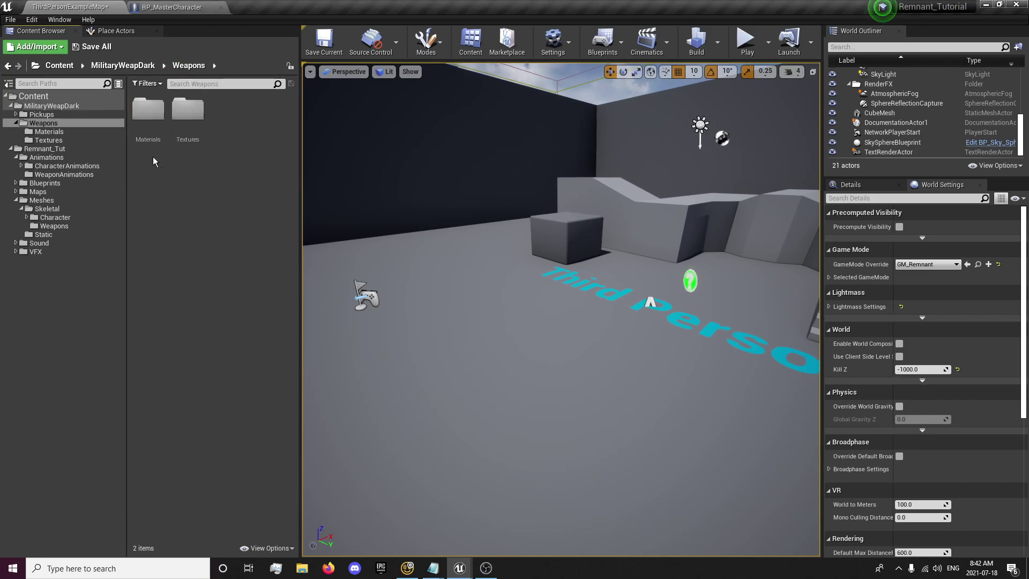
# Create two folders named Textures and Materials directly inside Remnant_Tut.
pyautogui.click(45, 149)
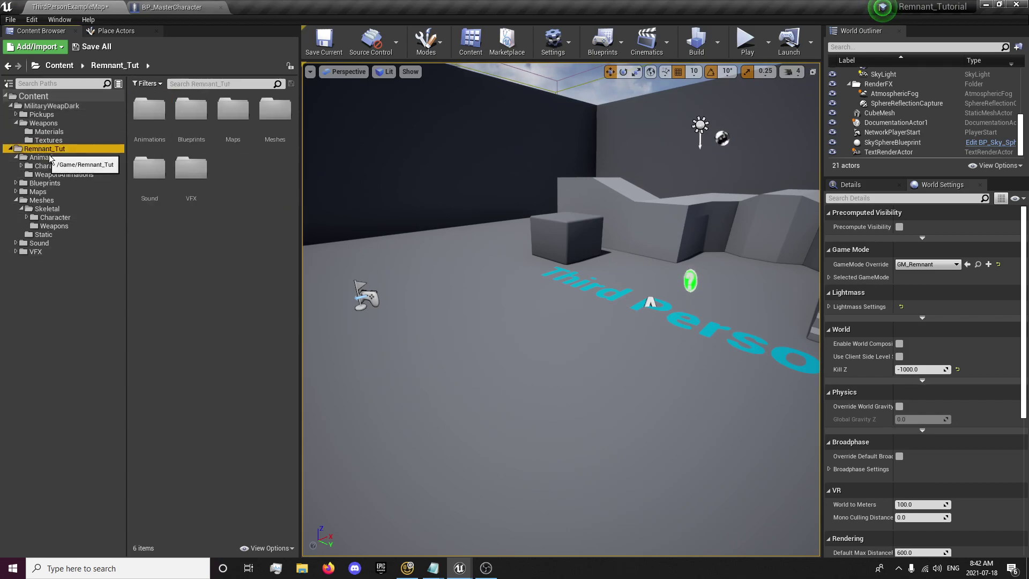
pyautogui.rightClick(196, 242)
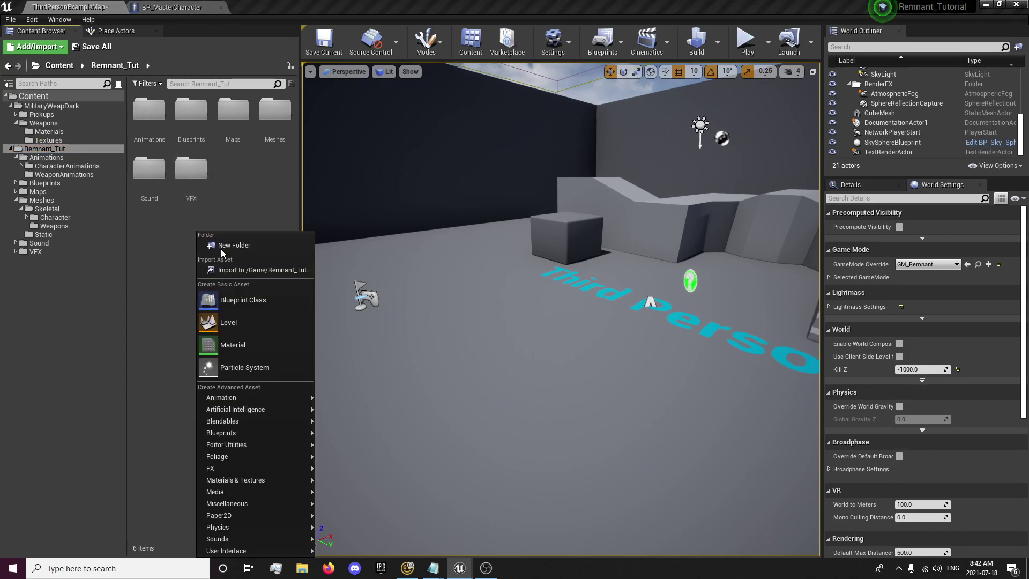
pyautogui.click(221, 246)
pyautogui.write('Textures')
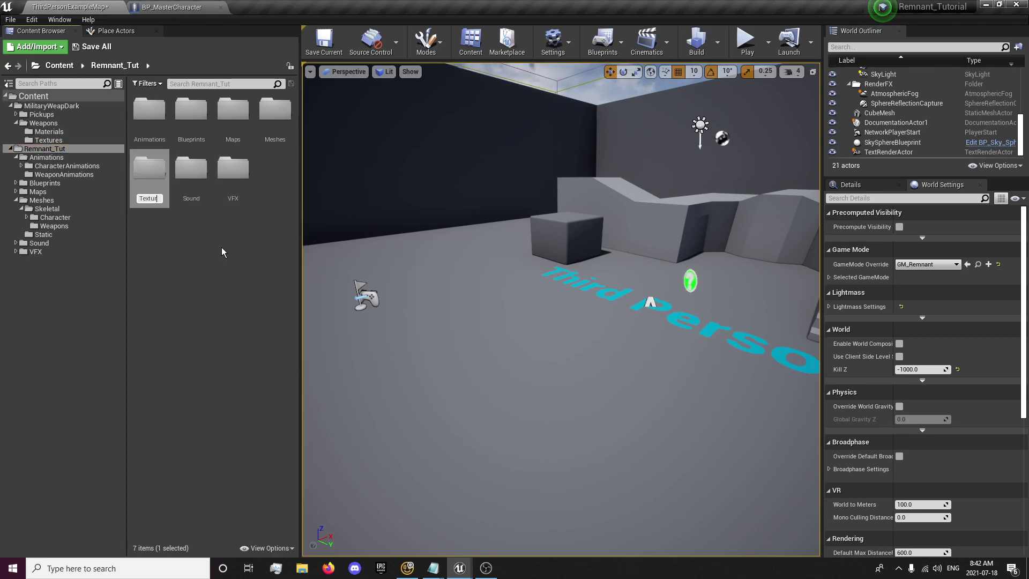
pyautogui.press('Return')
pyautogui.rightClick(221, 247)
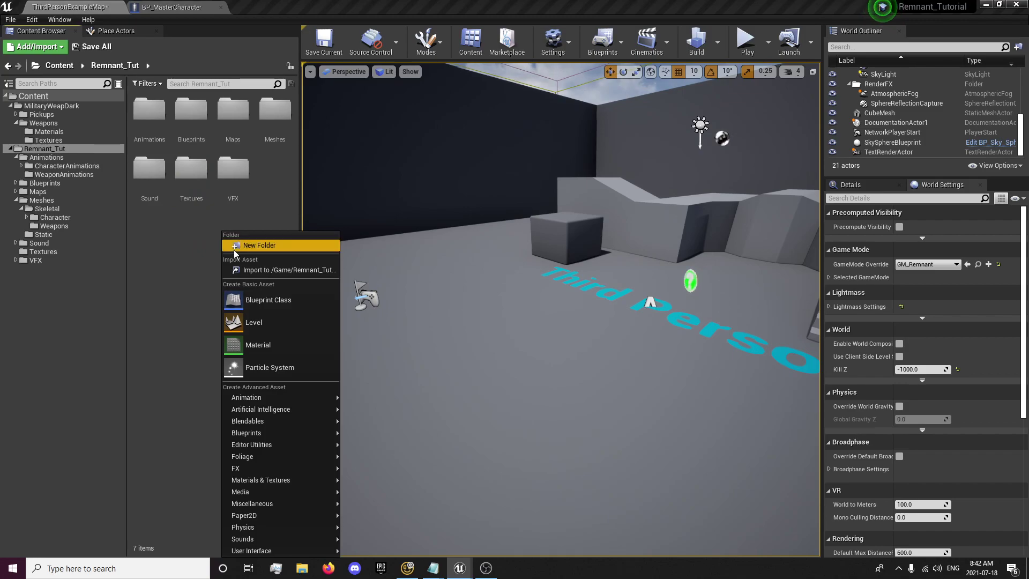
pyautogui.click(233, 250)
pyautogui.write('Materials')
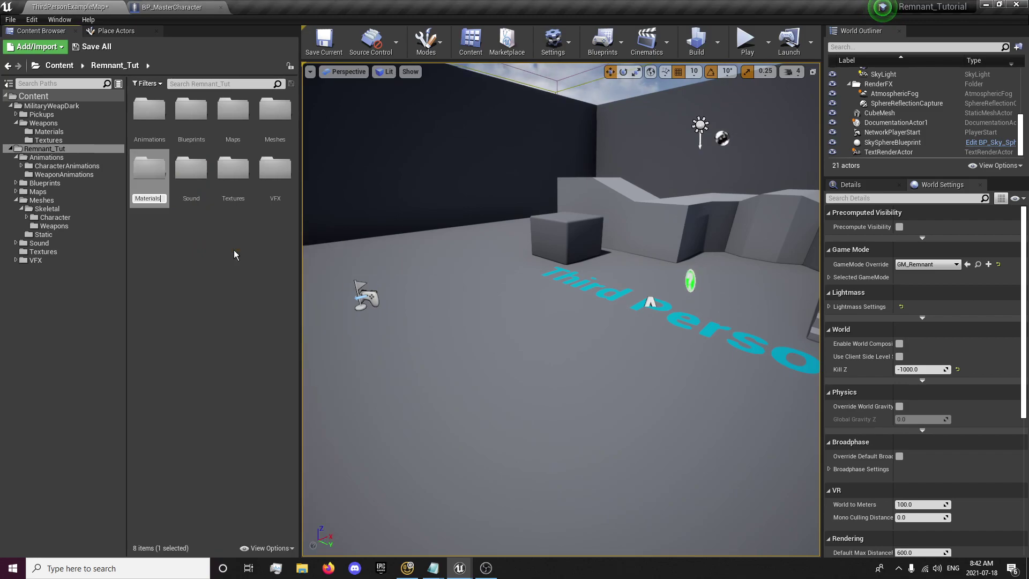
pyautogui.press('Return')
# Move all weapon textures from MilitaryWeapDark/Weapons/Textures into Remnant_Tut/Textures and fix up the redirectors in the Content folder.
pyautogui.click(57, 114)
pyautogui.click(51, 106)
pyautogui.doubleClick(187, 115)
pyautogui.doubleClick(189, 134)
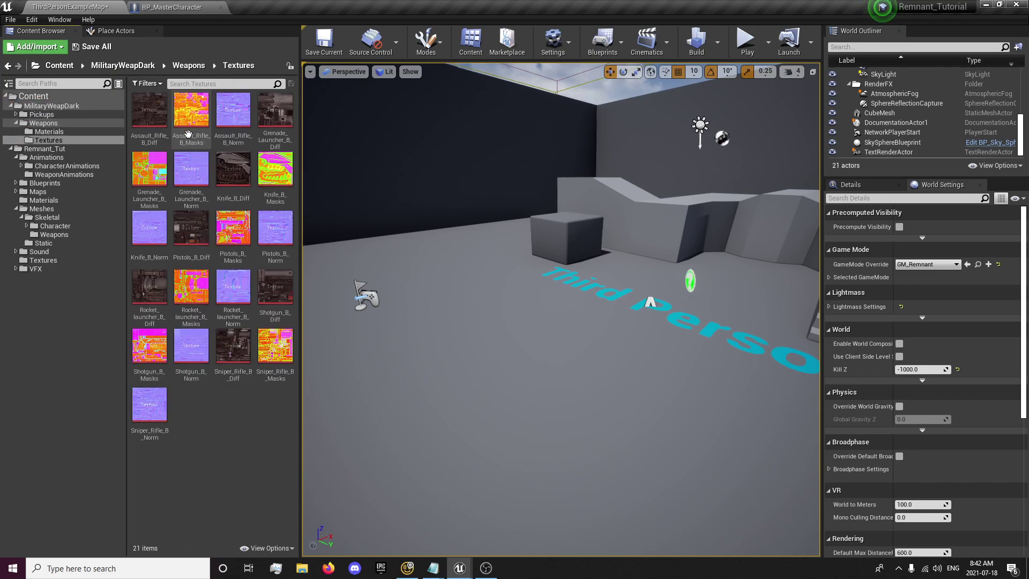
pyautogui.hotkey('ctrl', 'a')
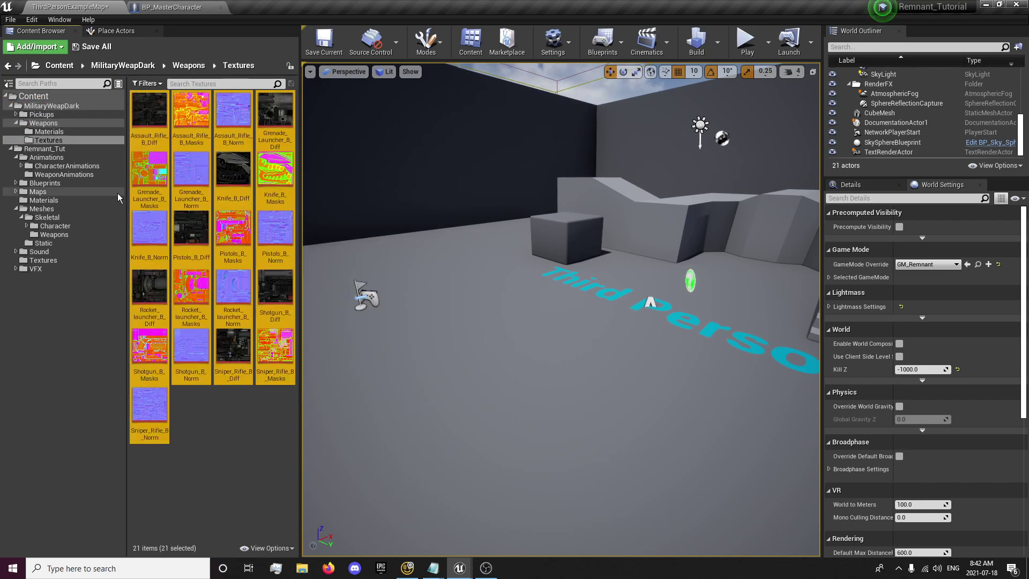
pyautogui.moveTo(172, 267); pyautogui.dragTo(58, 263)
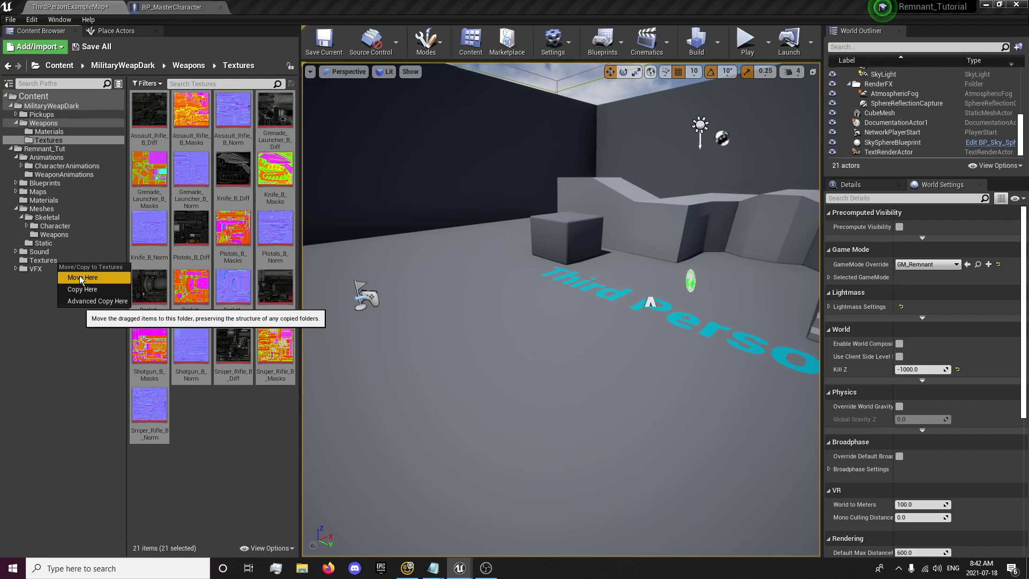
pyautogui.click(79, 277)
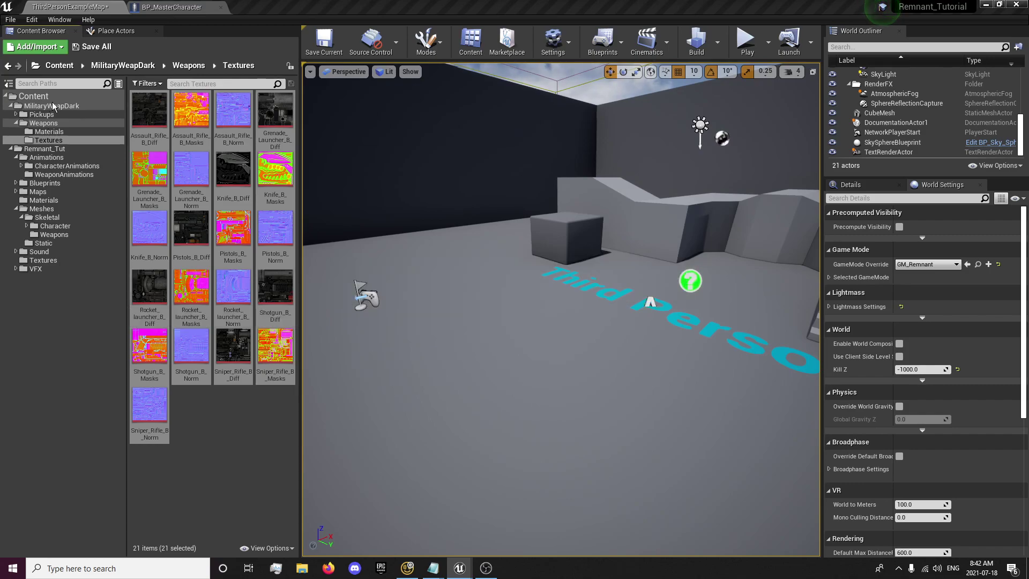
pyautogui.rightClick(37, 99)
pyautogui.click(70, 250)
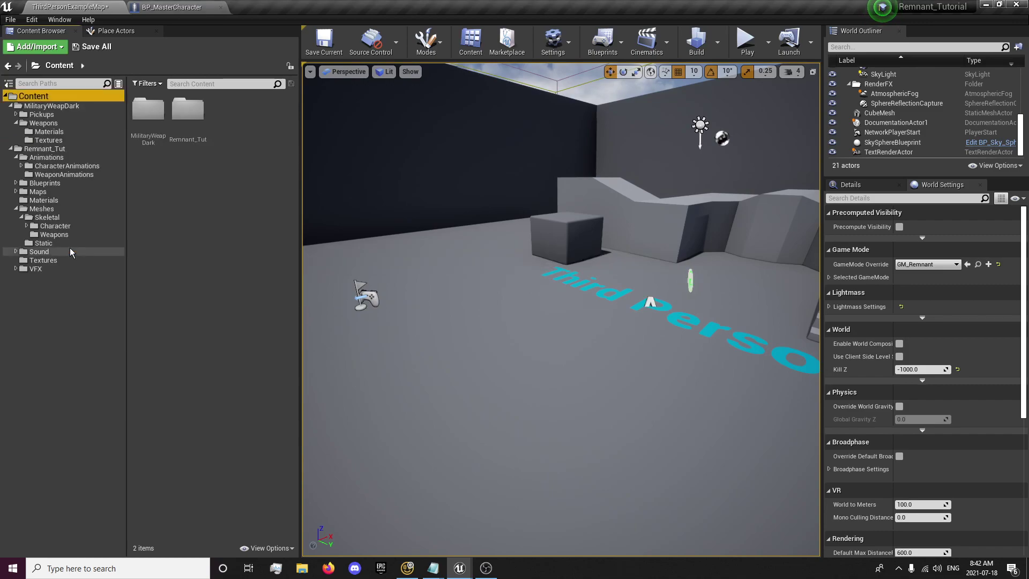
# Move all weapon materials from MilitaryWeapDark/Weapons/Materials into Remnant_Tut/Materials and fix up the redirectors in Content.
pyautogui.click(48, 132)
pyautogui.click(149, 115)
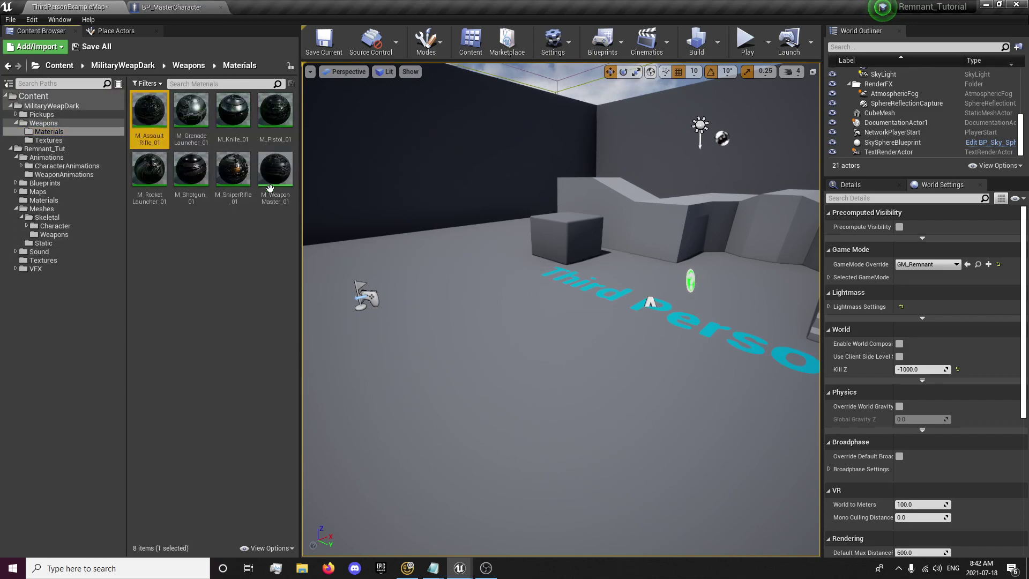
pyautogui.keyDown('shift'); pyautogui.click(275, 170); pyautogui.keyUp('shift')
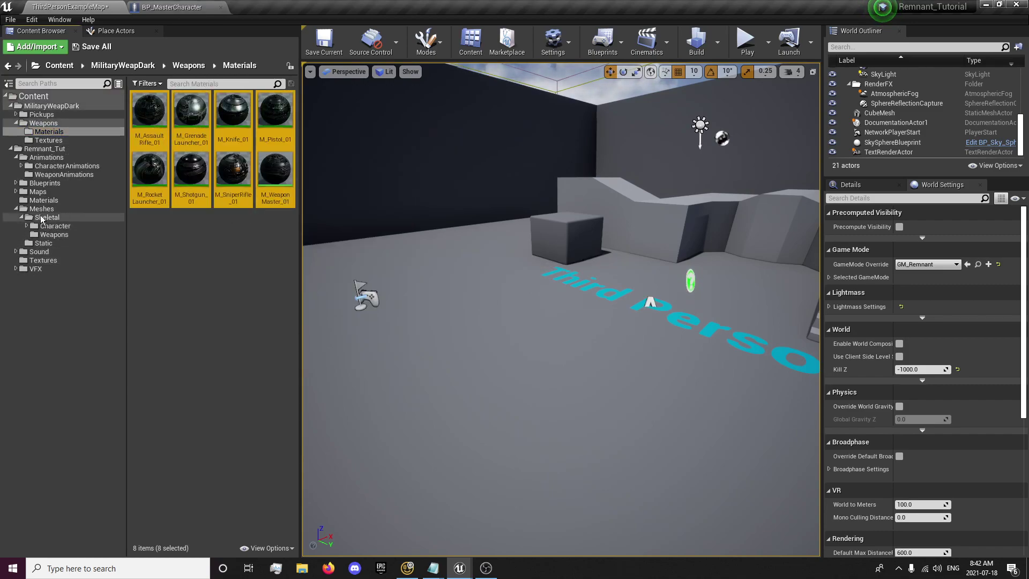
pyautogui.moveTo(250, 157); pyautogui.dragTo(51, 200)
pyautogui.click(64, 210)
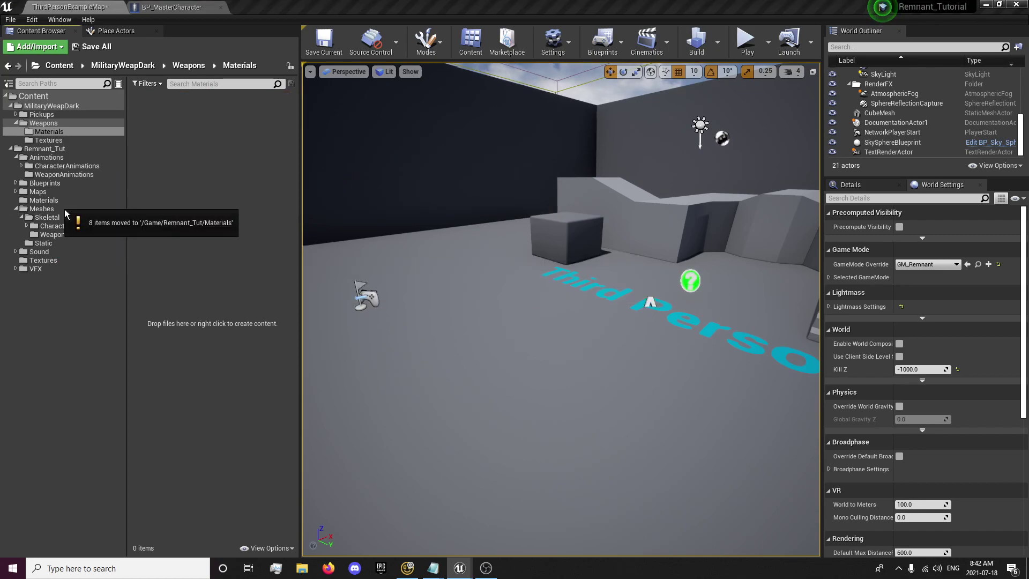
pyautogui.rightClick(44, 105)
pyautogui.click(78, 247)
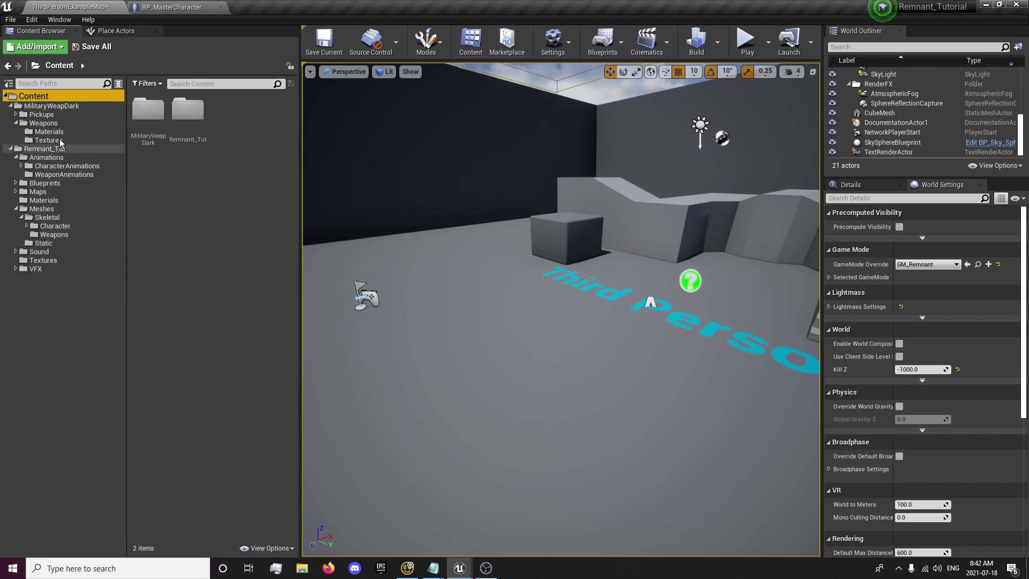
# Check the remaining subfolders of MilitaryWeapDark/Weapons and delete the Weapons folder.
pyautogui.click(58, 107)
pyautogui.doubleClick(185, 121)
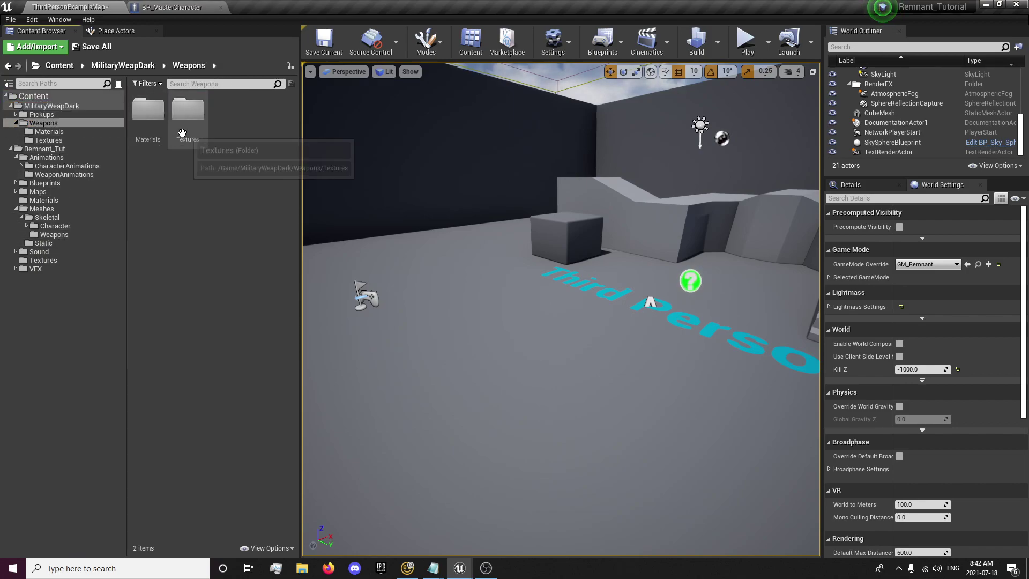
pyautogui.doubleClick(182, 125)
pyautogui.click(186, 67)
pyautogui.click(116, 66)
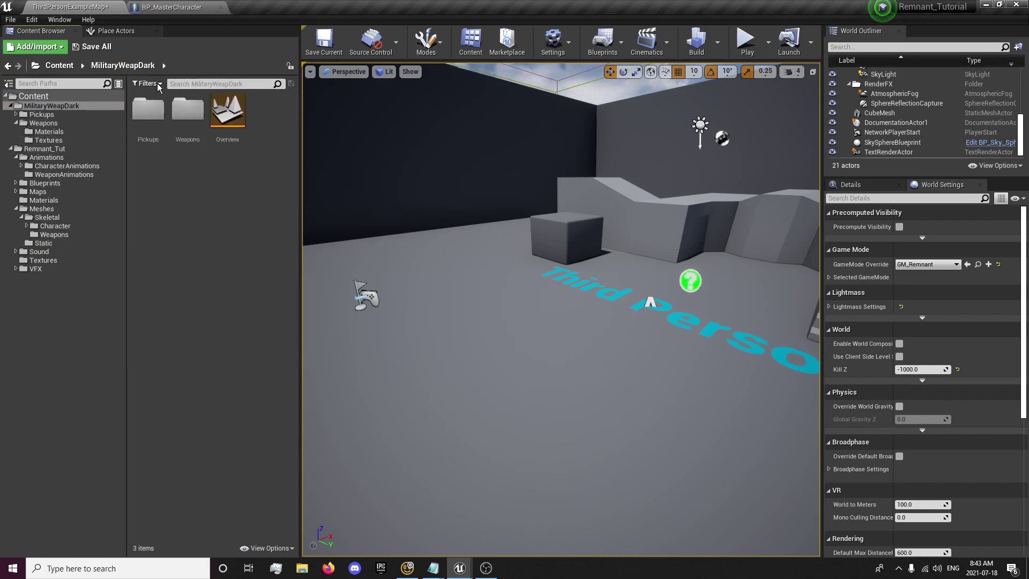
pyautogui.press('Delete')
pyautogui.click(217, 194)
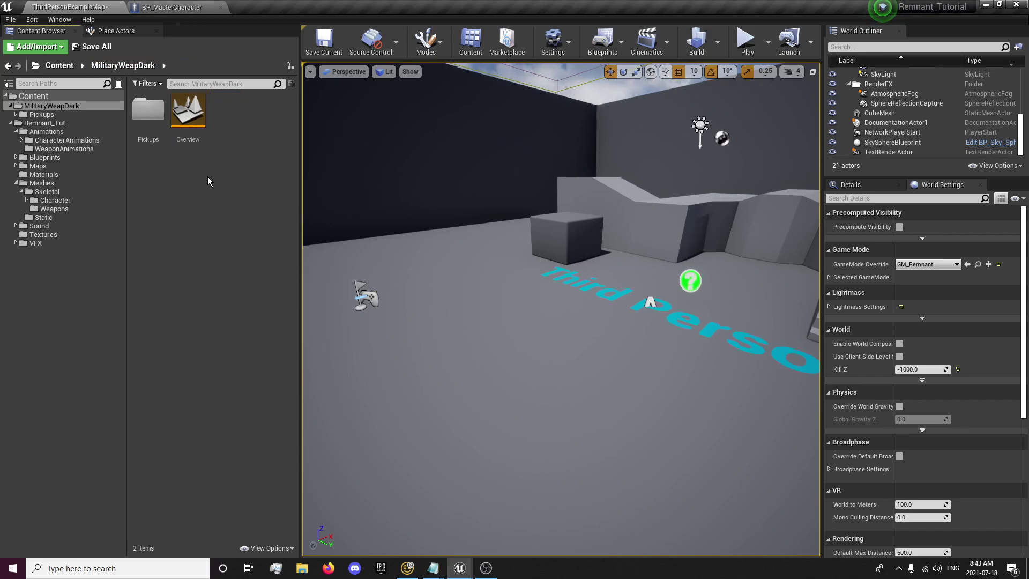
# Delete the Overview level from the MilitaryWeapDark folder.
pyautogui.click(188, 112)
pyautogui.press('Delete')
pyautogui.click(451, 454)
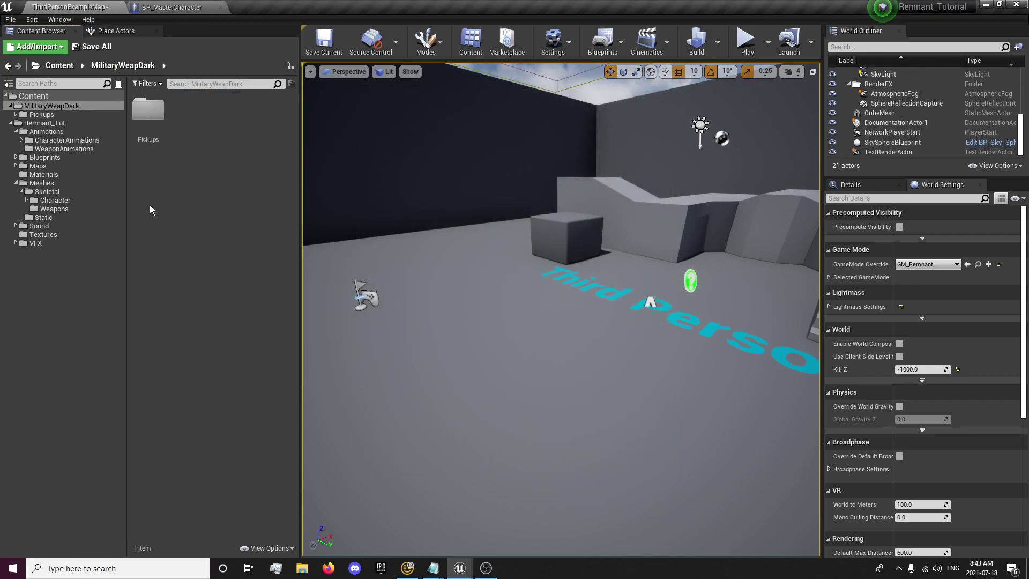
# Look into MilitaryWeapDark/Pickups and create a folder named Ammo inside Remnant_Tut/Meshes/Static.
pyautogui.doubleClick(148, 110)
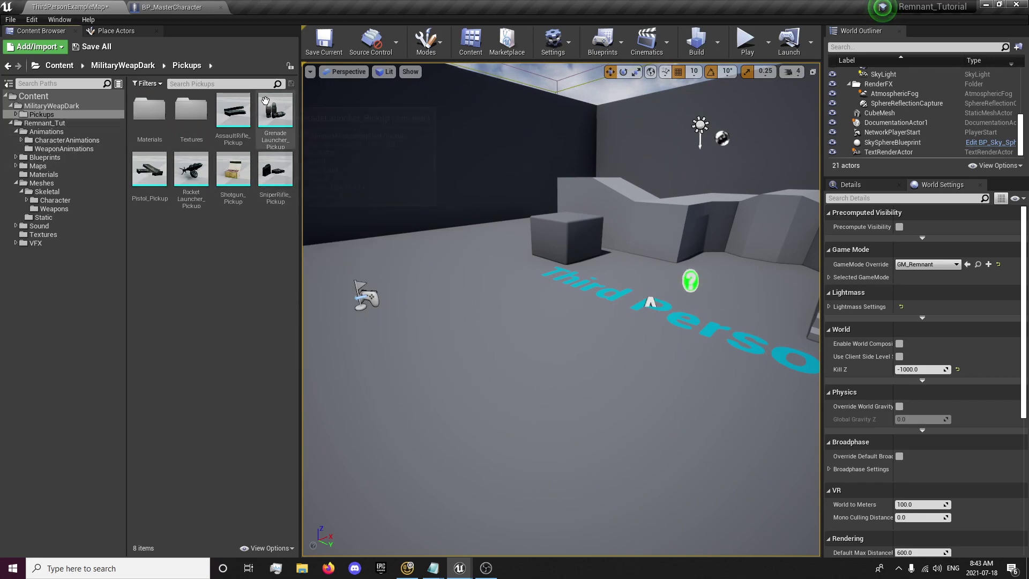
pyautogui.click(45, 123)
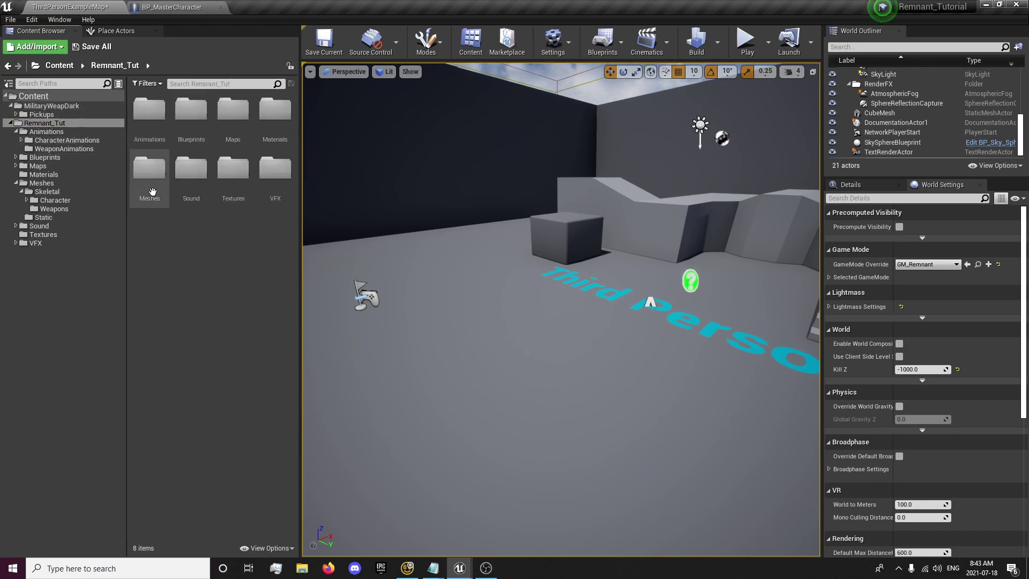
pyautogui.click(41, 182)
pyautogui.doubleClick(187, 110)
pyautogui.rightClick(203, 278)
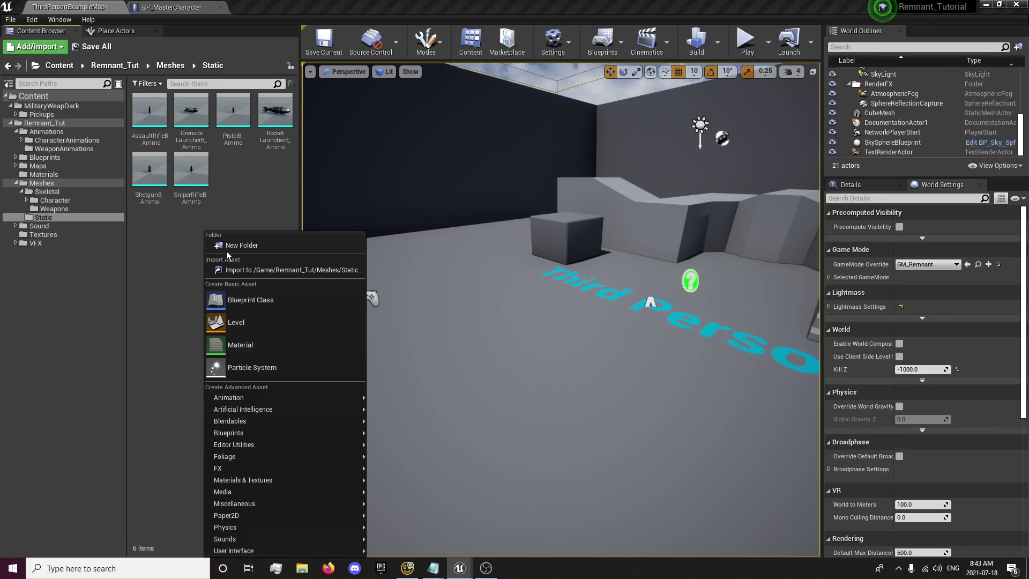
pyautogui.click(230, 239)
pyautogui.write('Ammo')
pyautogui.press('Return')
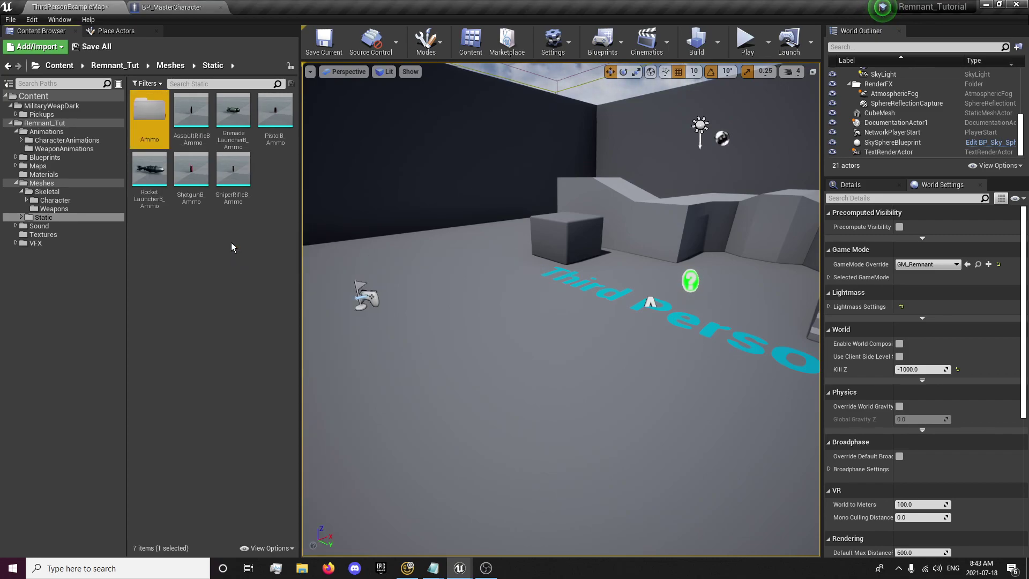
# Move all the ammo static meshes in Remnant_Tut/Meshes/Static into the Ammo folder.
pyautogui.click(201, 135)
pyautogui.keyDown('shift'); pyautogui.click(224, 159); pyautogui.keyUp('shift')
pyautogui.moveTo(234, 165); pyautogui.dragTo(169, 133)
pyautogui.click(172, 137)
# Create a second folder named Misc inside Remnant_Tut/Meshes/Static.
pyautogui.rightClick(208, 192)
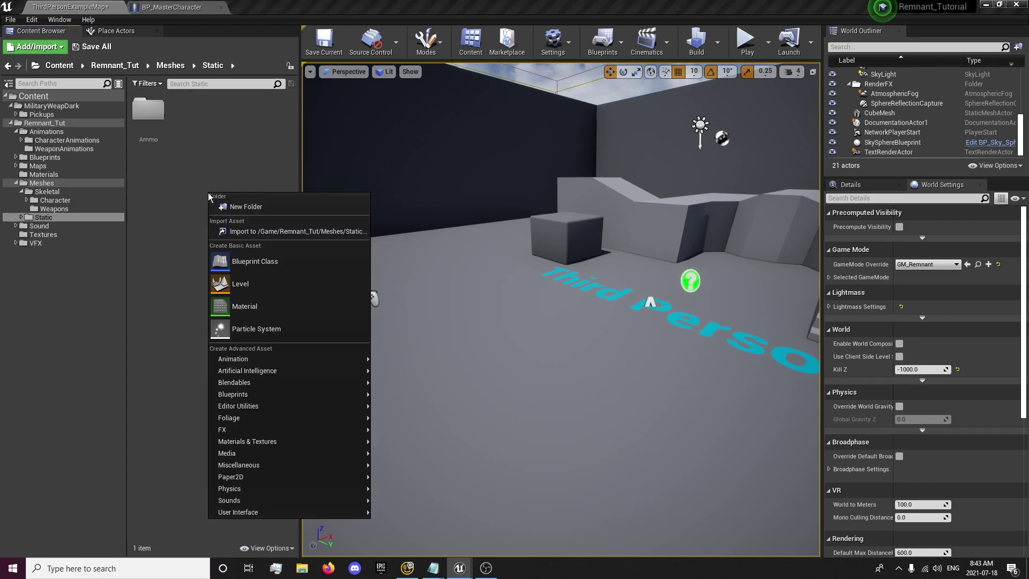
pyautogui.click(227, 207)
pyautogui.write('Misc')
pyautogui.press('Return')
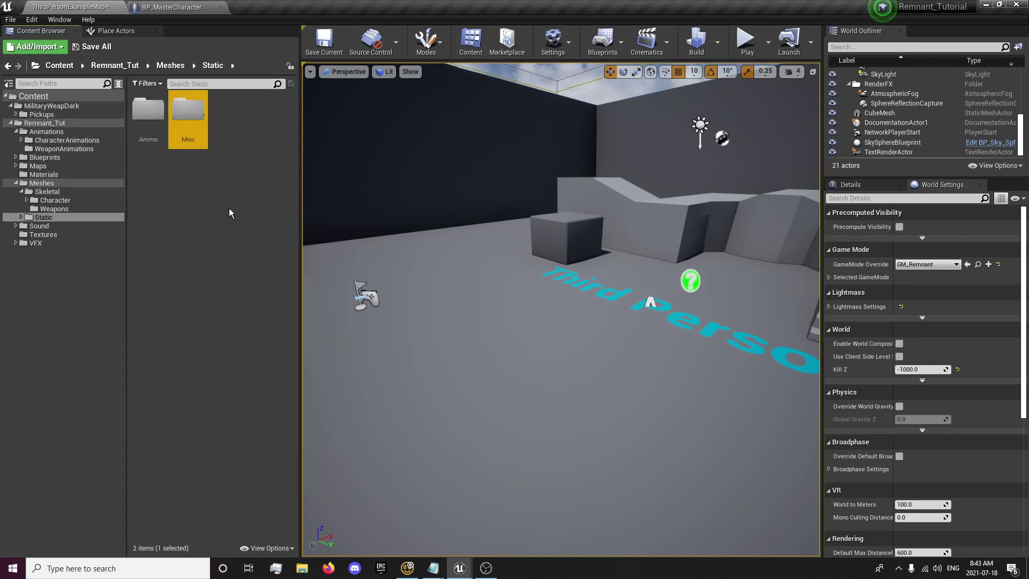
# Examine the contents of MilitaryWeapDark/Pickups, including its Materials and Textures subfolders.
pyautogui.click(51, 106)
pyautogui.doubleClick(136, 119)
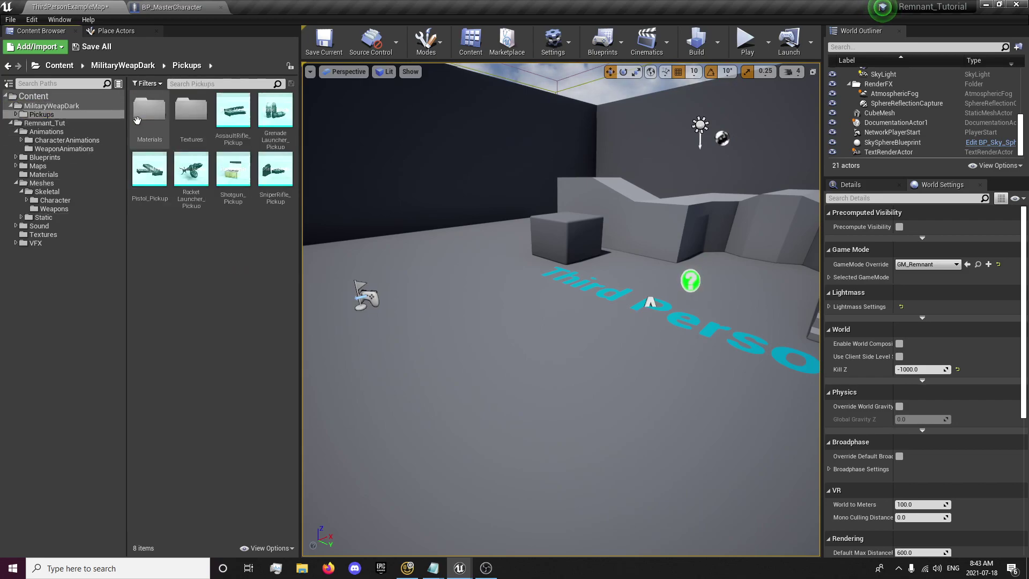
pyautogui.click(229, 125)
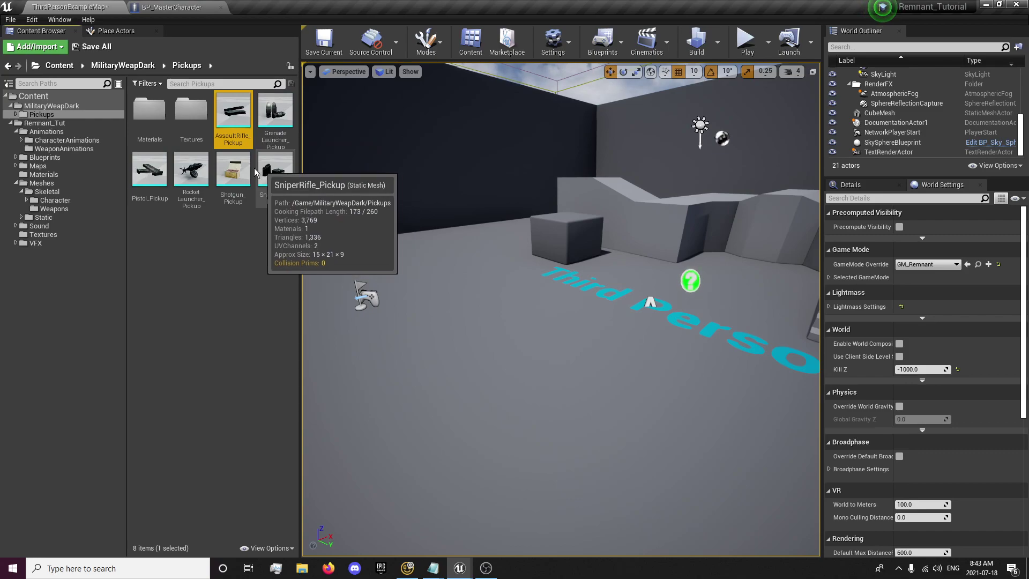
pyautogui.doubleClick(149, 109)
pyautogui.click(186, 65)
pyautogui.click(190, 111)
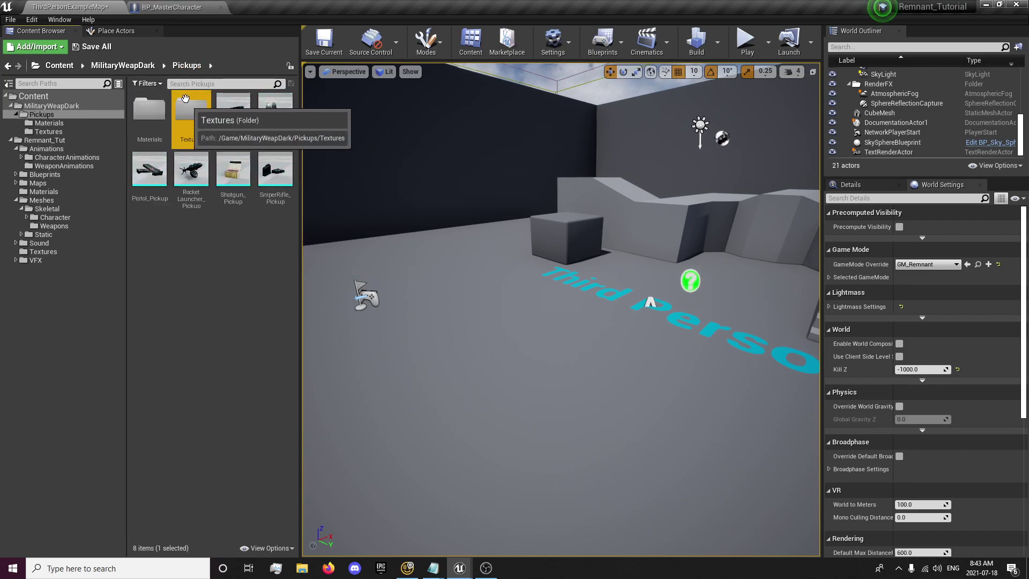
pyautogui.doubleClick(190, 111)
pyautogui.click(186, 65)
pyautogui.click(224, 126)
pyautogui.keyDown('shift'); pyautogui.click(275, 171); pyautogui.keyUp('shift')
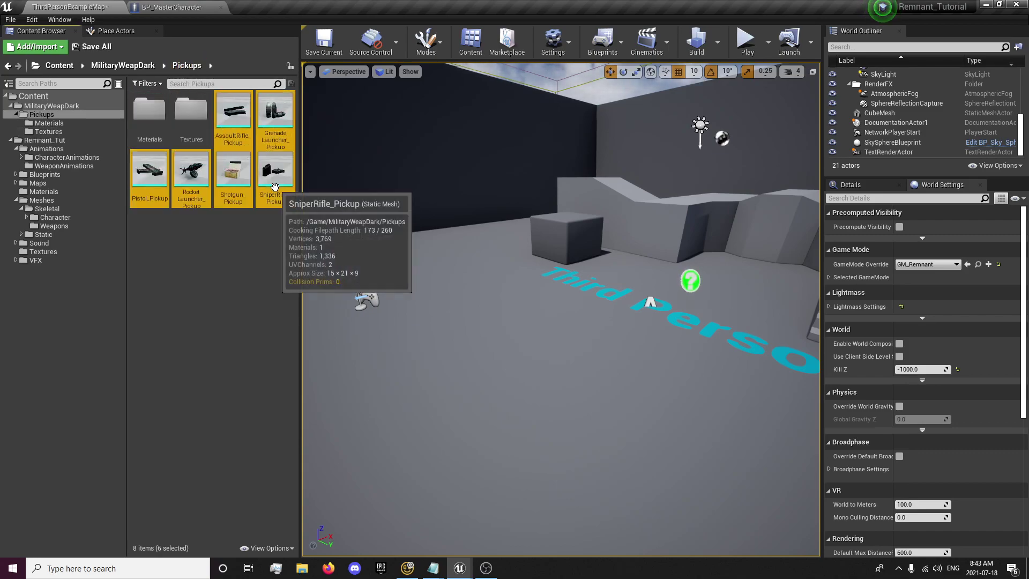
pyautogui.moveTo(276, 172); pyautogui.dragTo(211, 181)
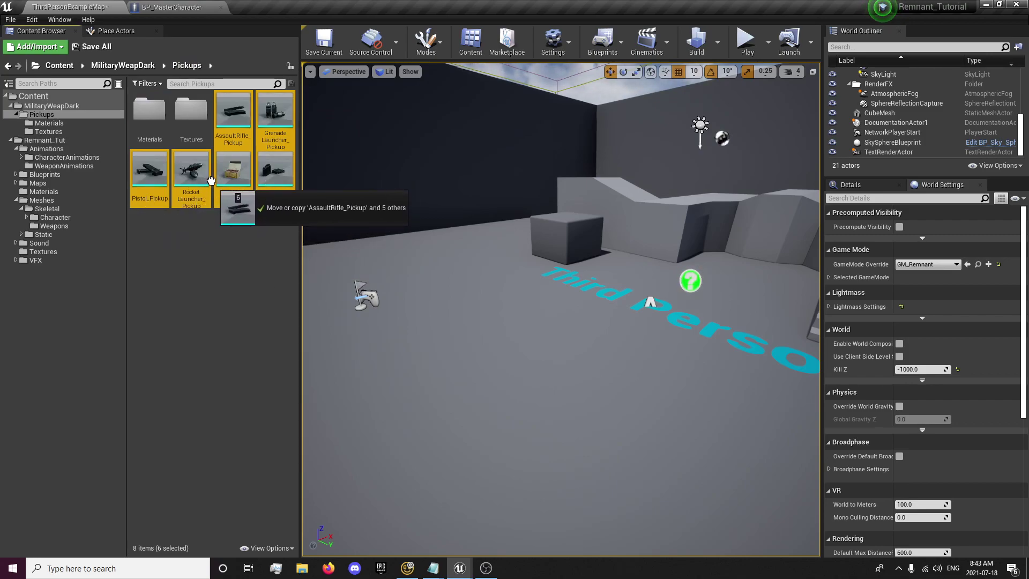
pyautogui.moveTo(211, 181); pyautogui.dragTo(212, 182)
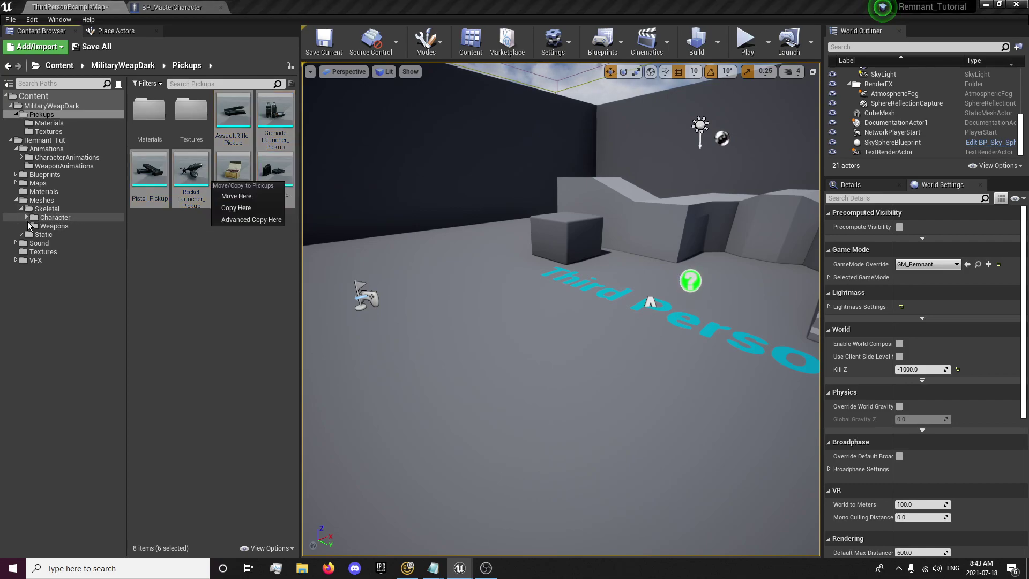
# Move all weapon pickup meshes from MilitaryWeapDark/Pickups into Remnant_Tut/Meshes/Static/Misc.
pyautogui.click(38, 201)
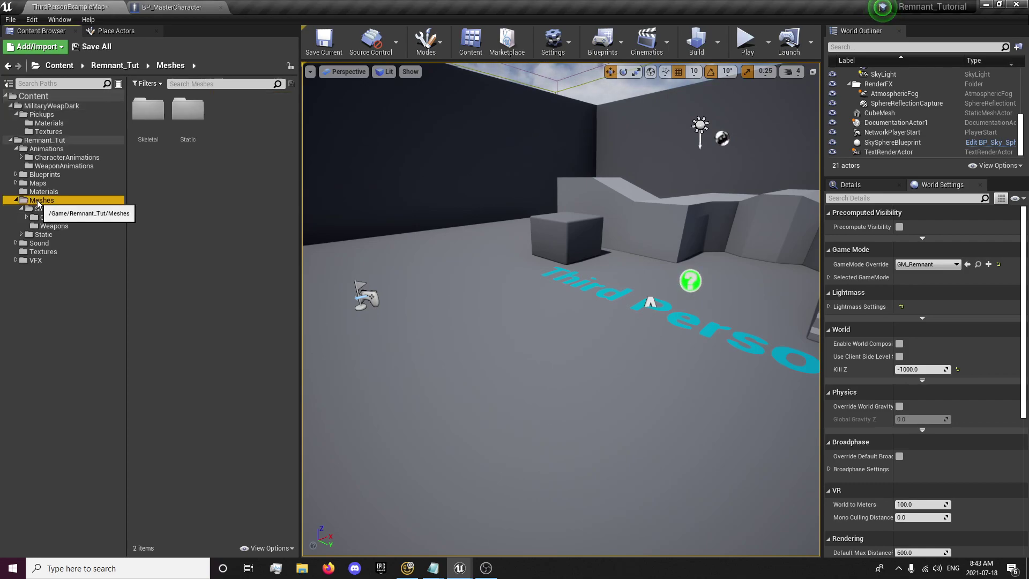
pyautogui.doubleClick(189, 121)
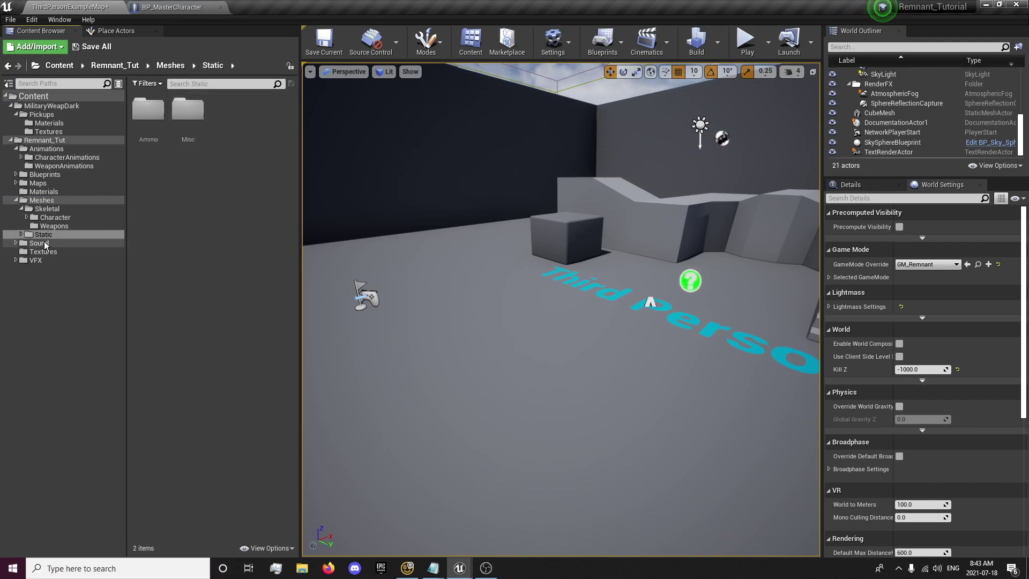
pyautogui.click(21, 235)
pyautogui.click(52, 106)
pyautogui.doubleClick(148, 110)
pyautogui.click(243, 119)
pyautogui.keyDown('shift'); pyautogui.click(274, 175); pyautogui.keyUp('shift')
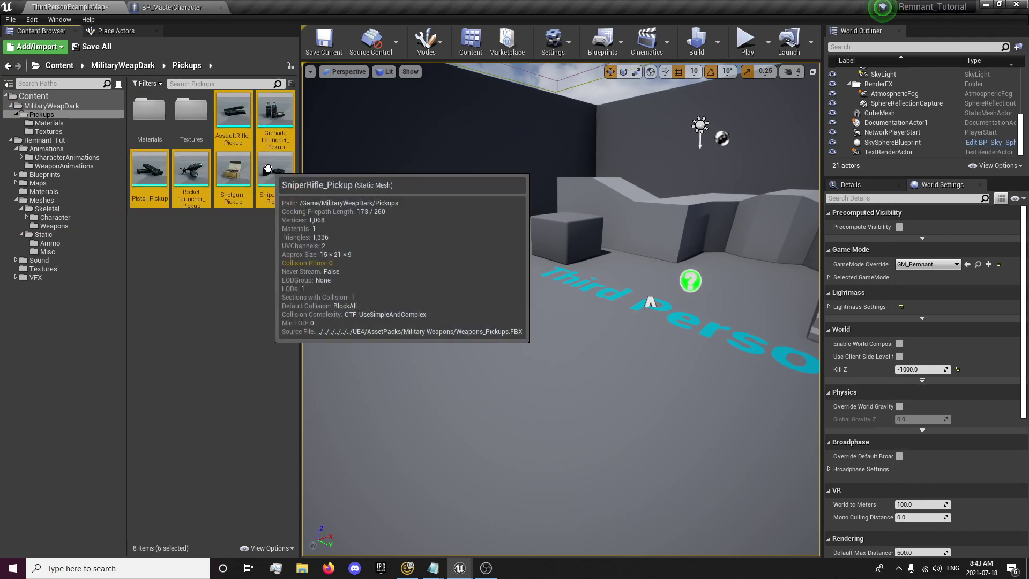
pyautogui.moveTo(274, 175); pyautogui.dragTo(55, 257)
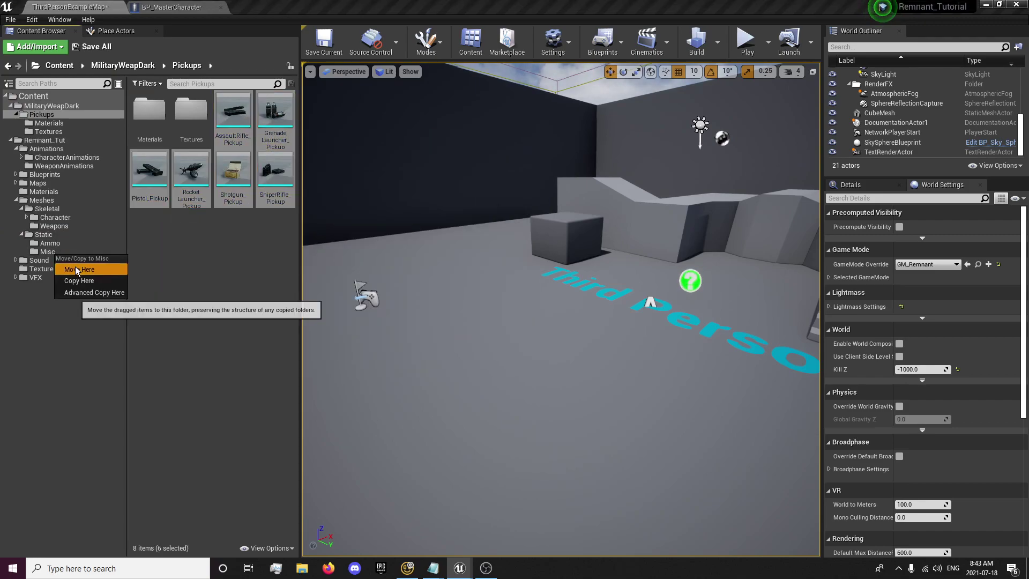
pyautogui.click(80, 268)
# Fix up the redirectors in the Content folder and check the pickup meshes in Meshes/Static/Misc.
pyautogui.click(32, 96)
pyautogui.rightClick(32, 96)
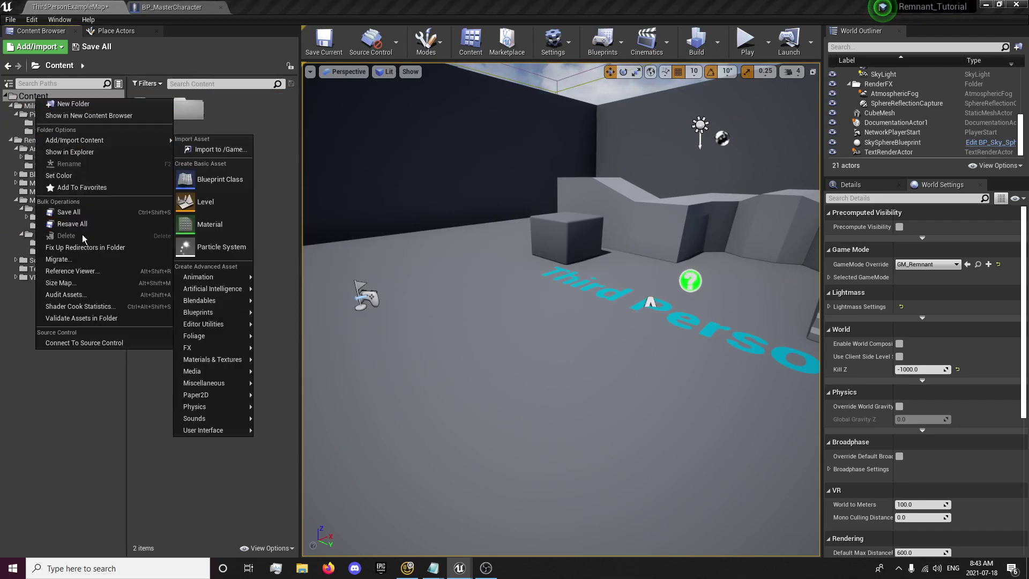
pyautogui.click(79, 248)
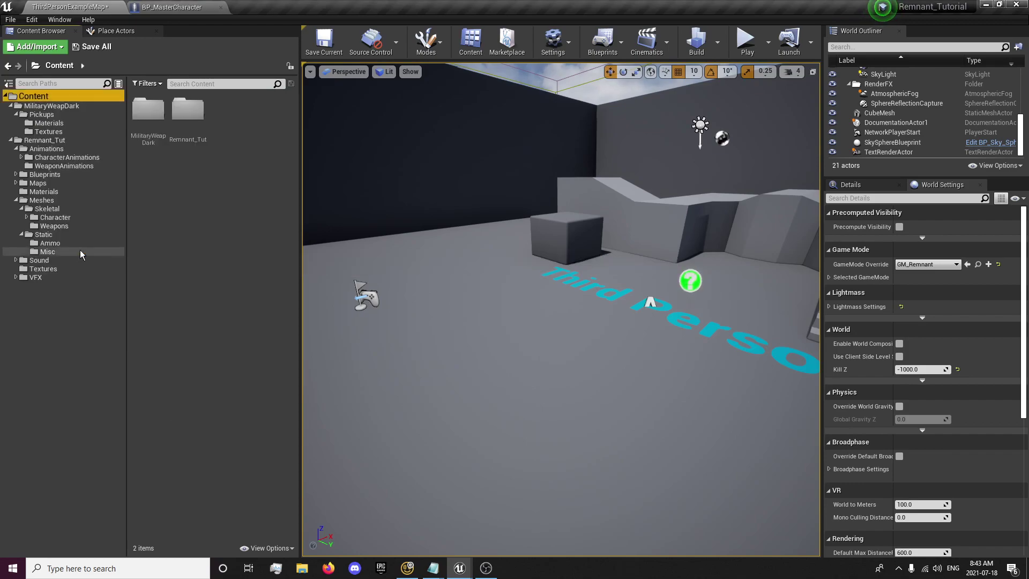
pyautogui.click(49, 252)
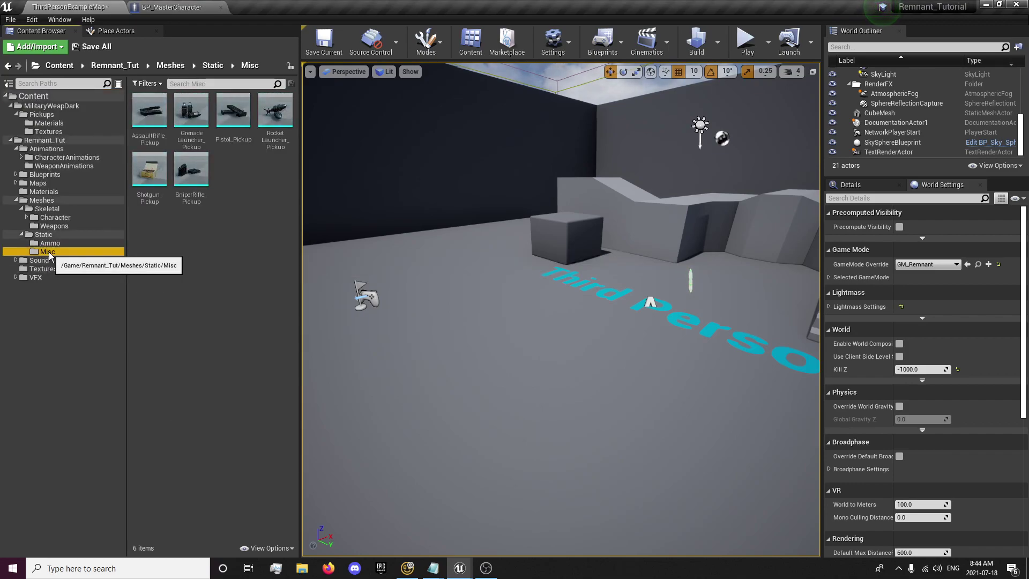
pyautogui.click(192, 180)
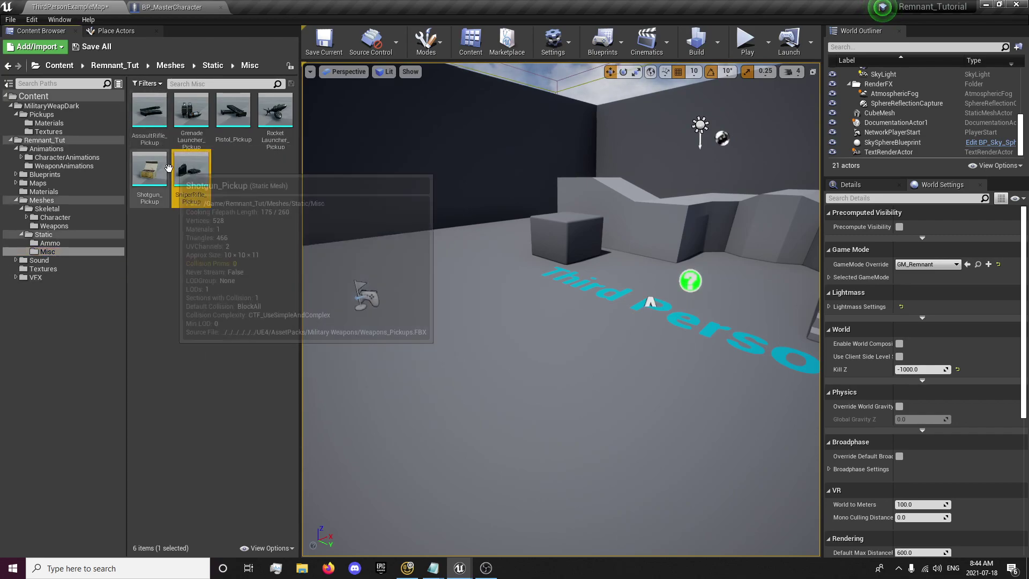
# Create a folder named WeaponTextures inside Remnant_Tut/Textures.
pyautogui.click(42, 269)
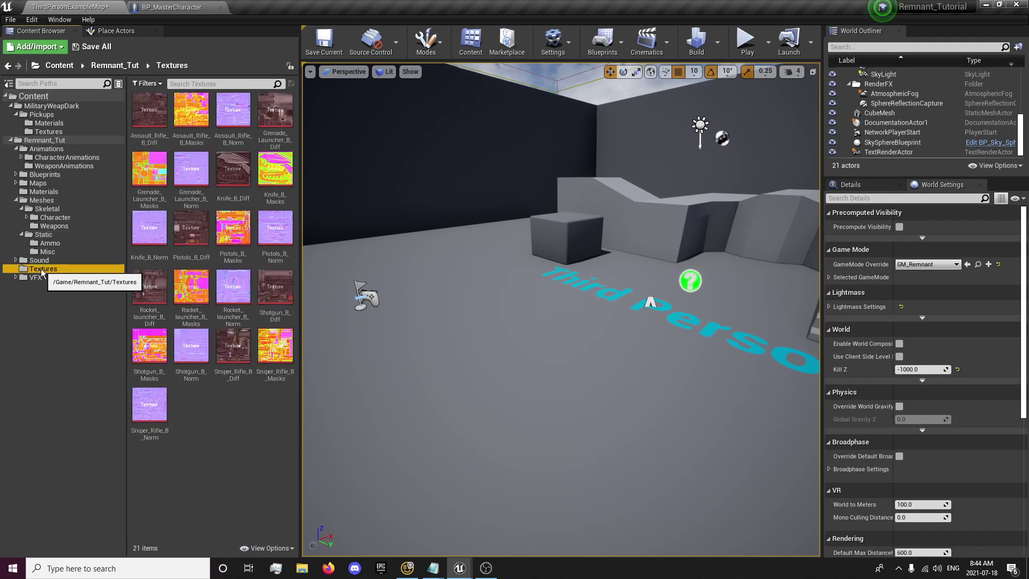
pyautogui.rightClick(230, 426)
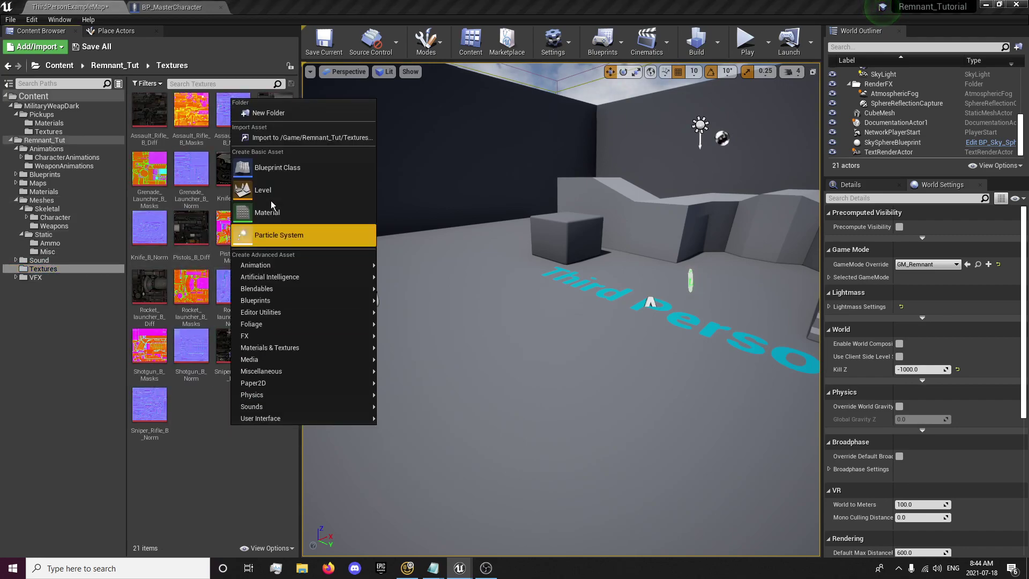
pyautogui.click(275, 113)
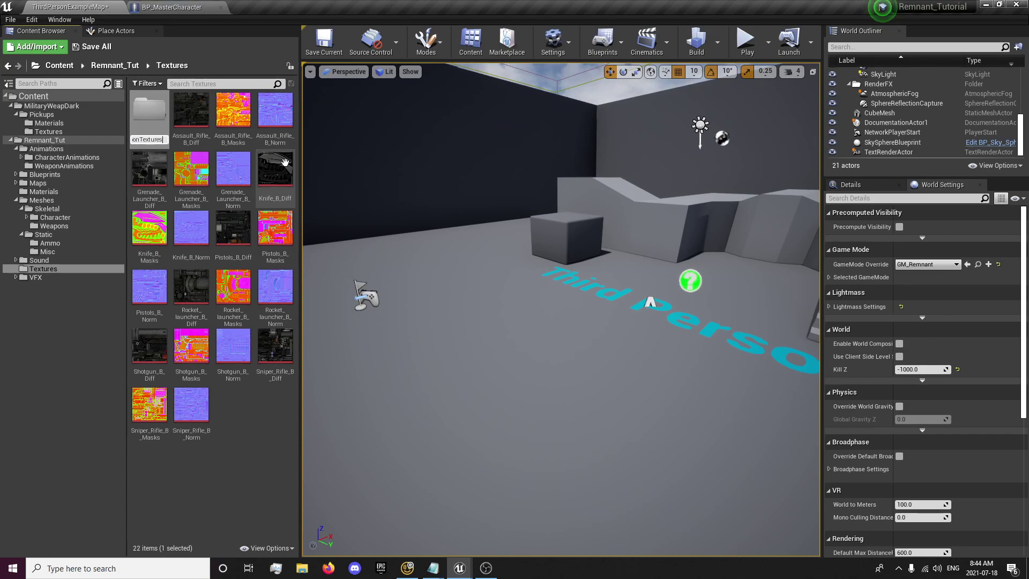
pyautogui.write('WeaponTextures')
pyautogui.press('Return')
# Move all weapon textures in Remnant_Tut/Textures into WeaponTextures and fix up the redirectors in the Content folder.
pyautogui.click(191, 113)
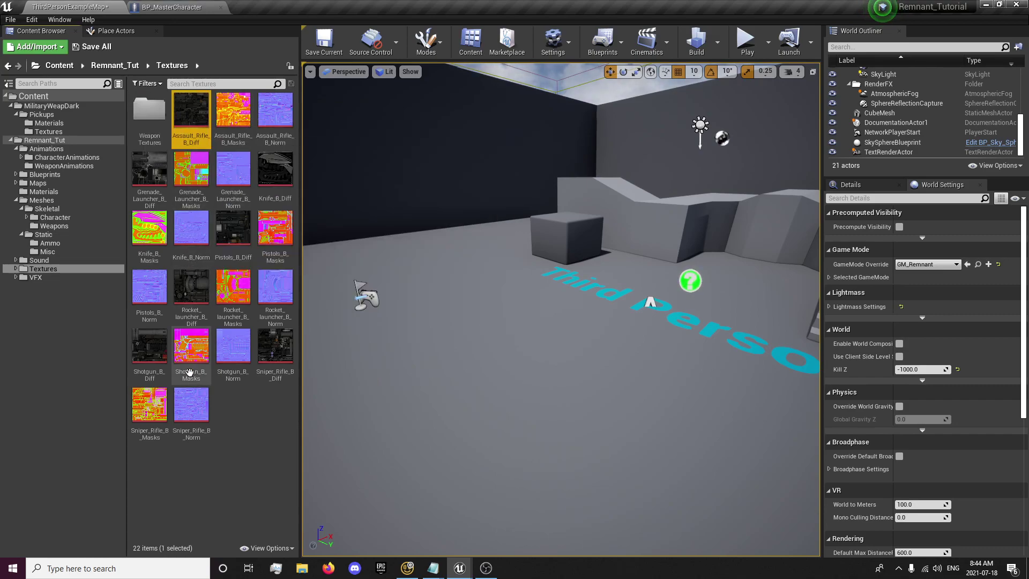
pyautogui.keyDown('shift'); pyautogui.click(191, 407); pyautogui.keyUp('shift')
pyautogui.moveTo(199, 196); pyautogui.dragTo(172, 140)
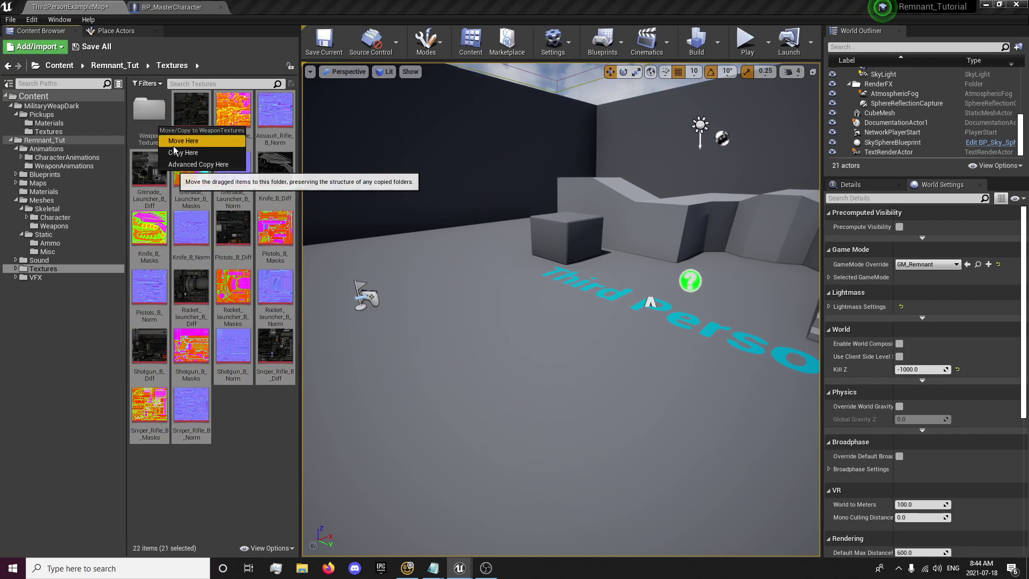
pyautogui.click(182, 144)
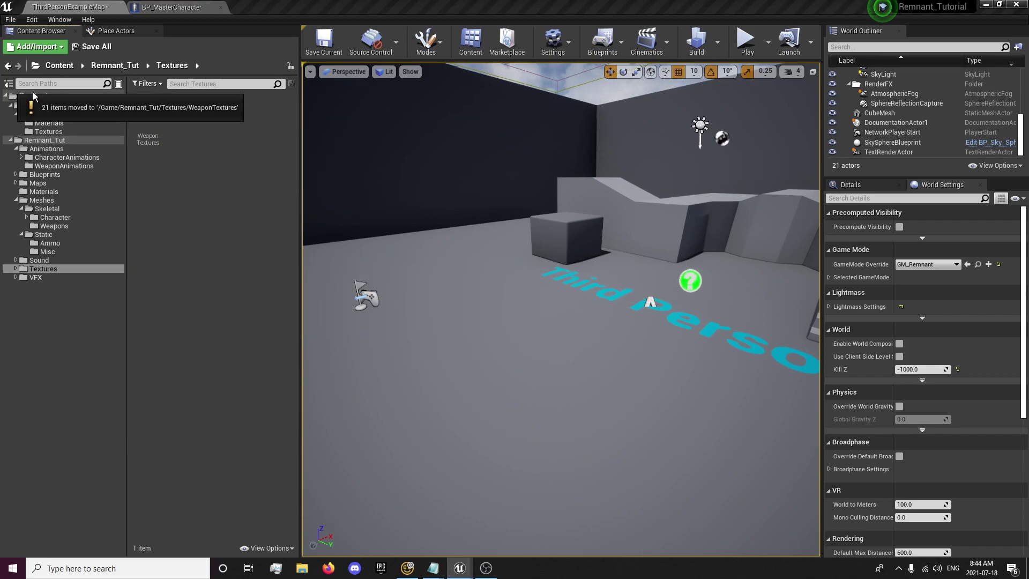
pyautogui.rightClick(23, 94)
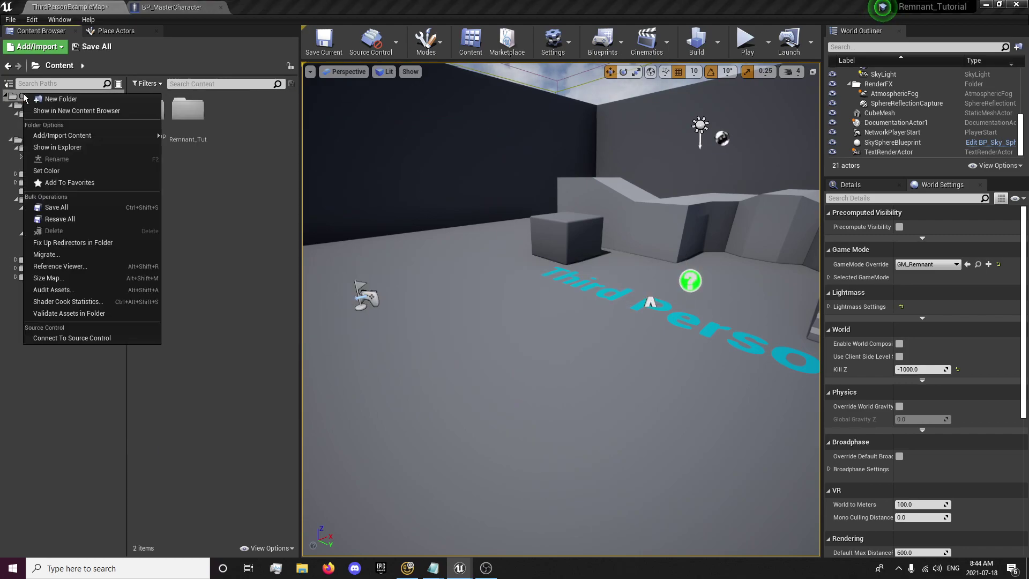
pyautogui.click(56, 243)
# Create a folder named WeaponMaterials inside Remnant_Tut/Materials.
pyautogui.click(43, 193)
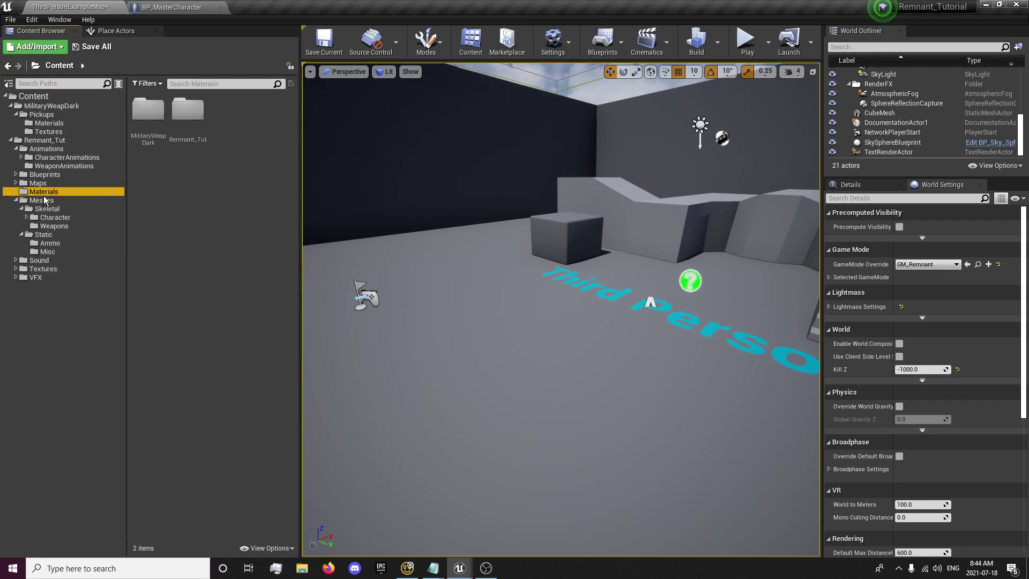
pyautogui.rightClick(190, 244)
pyautogui.click(212, 247)
pyautogui.write('W')
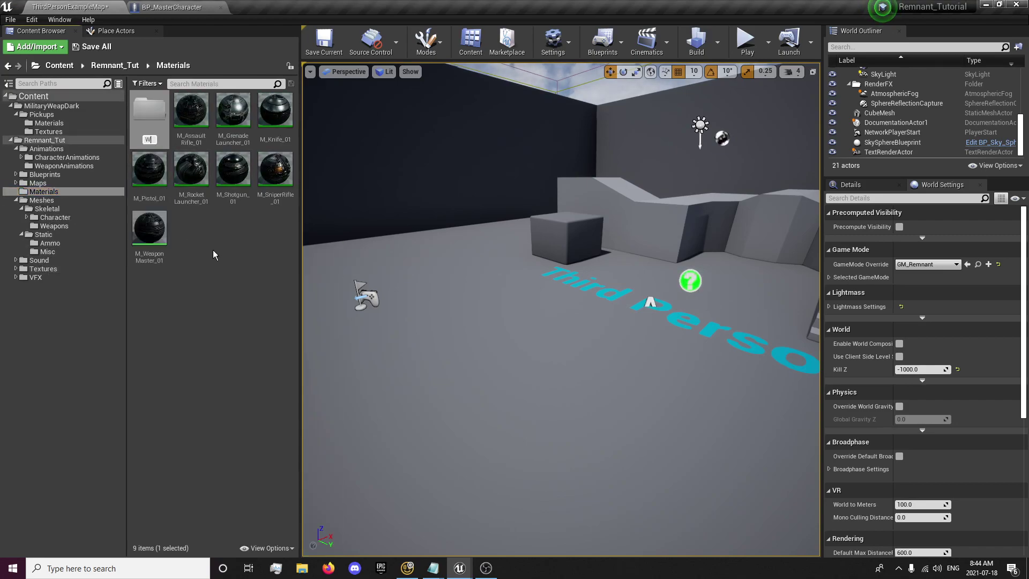
pyautogui.write('eapon Materials')
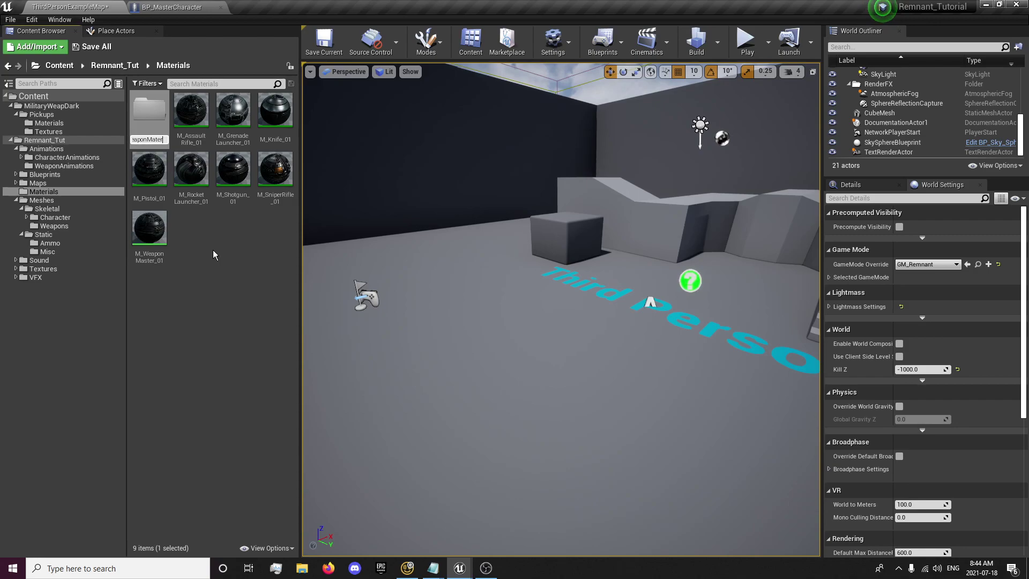
pyautogui.press('Return')
# Move all weapon materials in Remnant_Tut/Materials, from M_AssaultRifle_01 to M_WeaponMaster_01, into the WeaponMaterials folder.
pyautogui.click(192, 112)
pyautogui.keyDown('shift'); pyautogui.click(149, 228); pyautogui.keyUp('shift')
pyautogui.moveTo(149, 228); pyautogui.dragTo(148, 123)
pyautogui.click(162, 138)
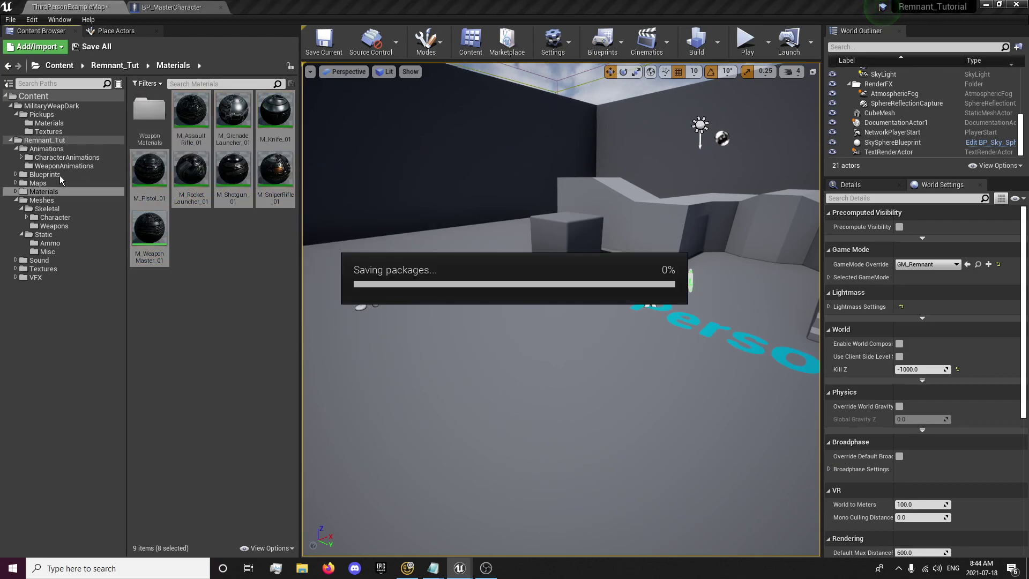
# Fix up the redirectors in the Content folder and collapse the Remnant_Tut folder tree.
pyautogui.rightClick(32, 97)
pyautogui.click(75, 248)
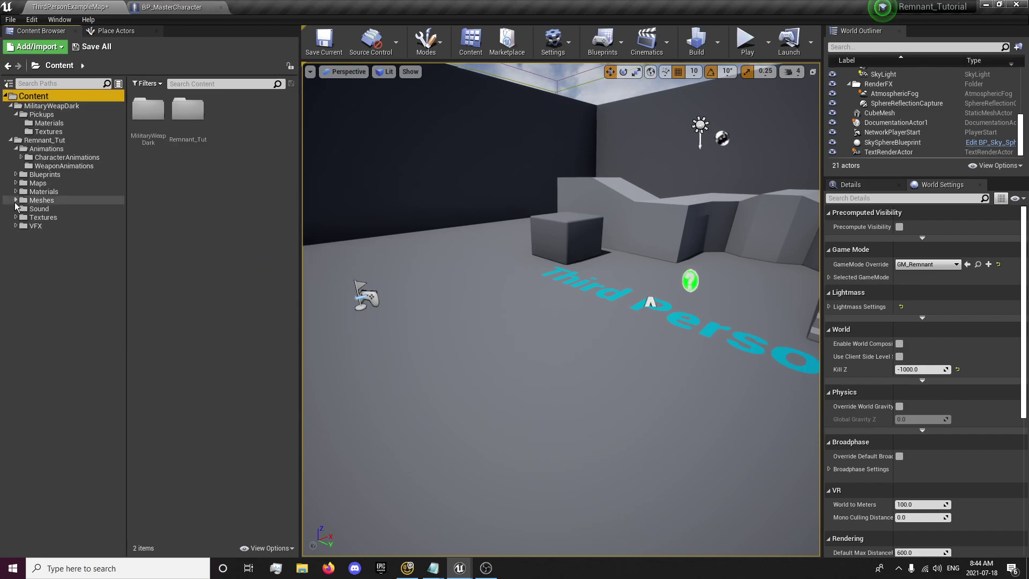
pyautogui.click(17, 148)
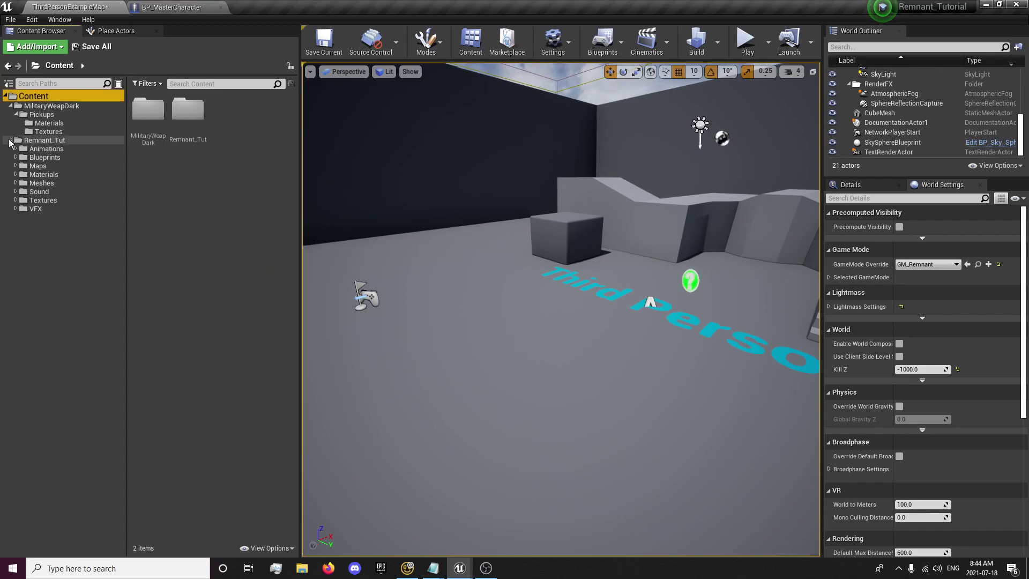
pyautogui.click(10, 140)
# Create a folder named MiscTextures inside Remnant_Tut/Textures.
pyautogui.click(59, 106)
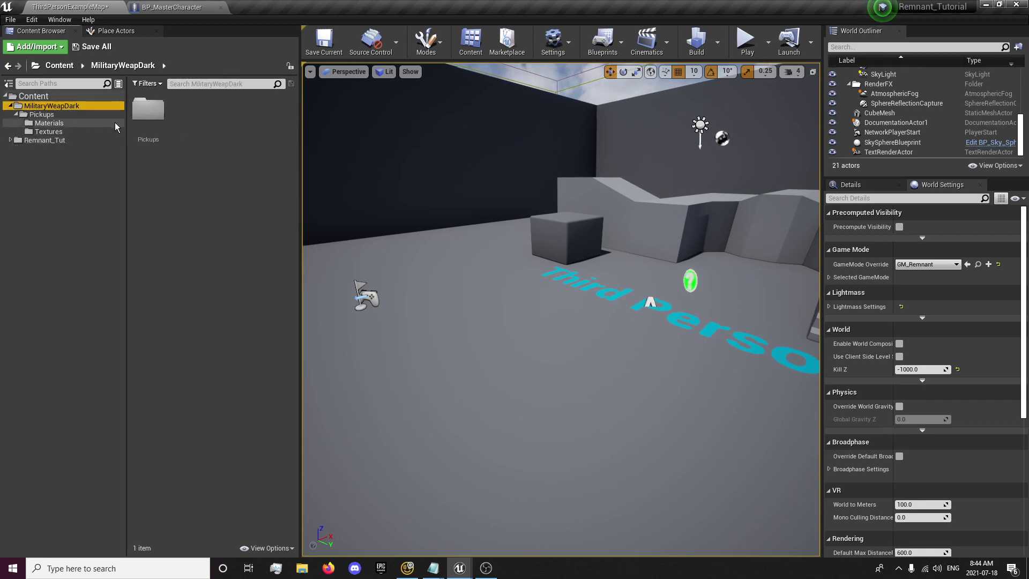
pyautogui.click(41, 114)
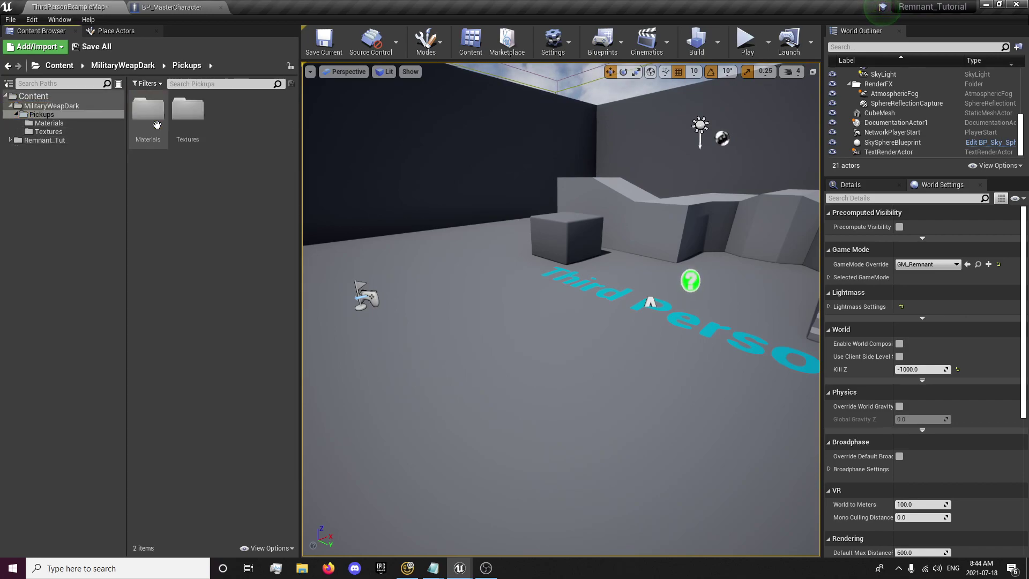
pyautogui.doubleClick(57, 141)
pyautogui.click(43, 200)
pyautogui.rightClick(229, 214)
pyautogui.click(254, 226)
pyautogui.write('MiscTextures')
pyautogui.press('Return')
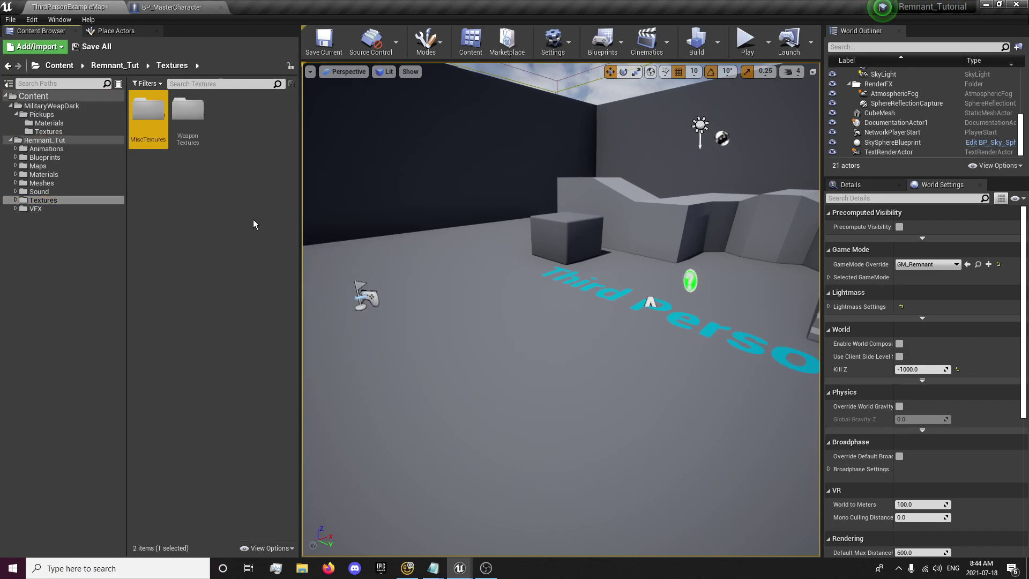
# Move the three Pickup textures from MilitaryWeapDark/Pickups/Textures into MiscTextures and fix up the redirectors in the Content folder.
pyautogui.click(68, 107)
pyautogui.click(68, 115)
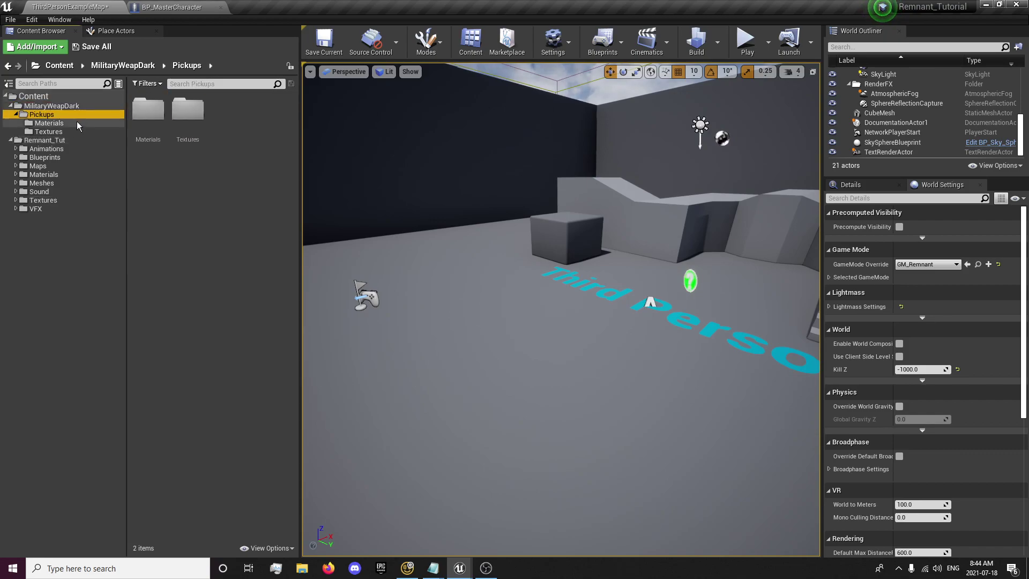
pyautogui.doubleClick(187, 110)
pyautogui.moveTo(148, 110); pyautogui.dragTo(214, 128)
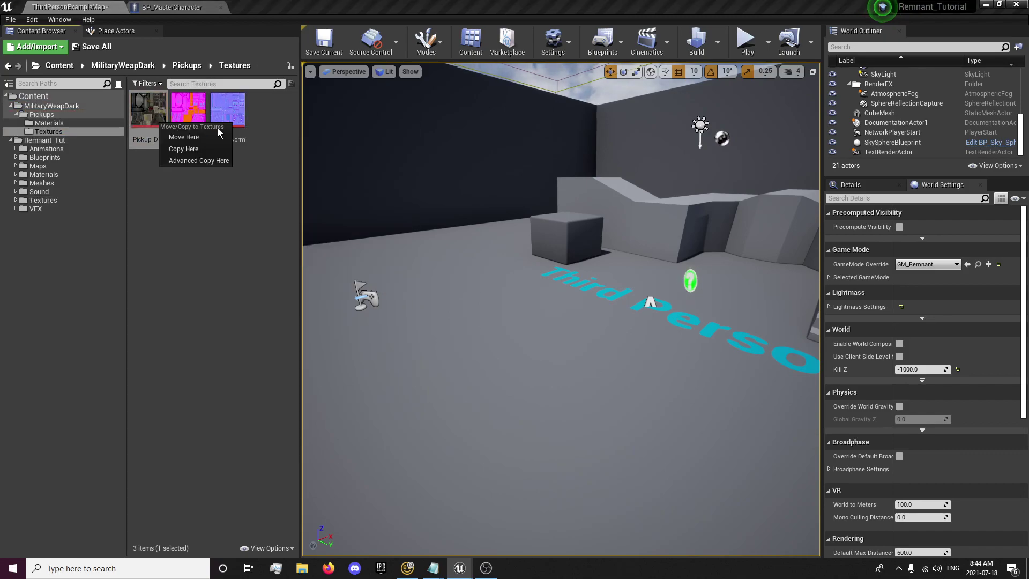
pyautogui.keyDown('shift'); pyautogui.click(229, 109); pyautogui.keyUp('shift')
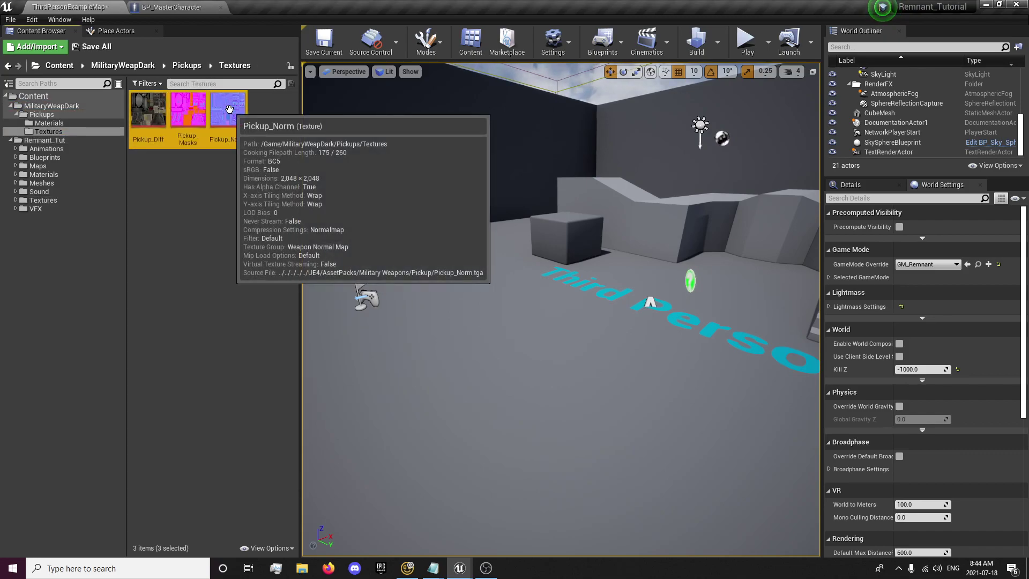
pyautogui.click(16, 201)
pyautogui.moveTo(232, 140); pyautogui.dragTo(60, 218)
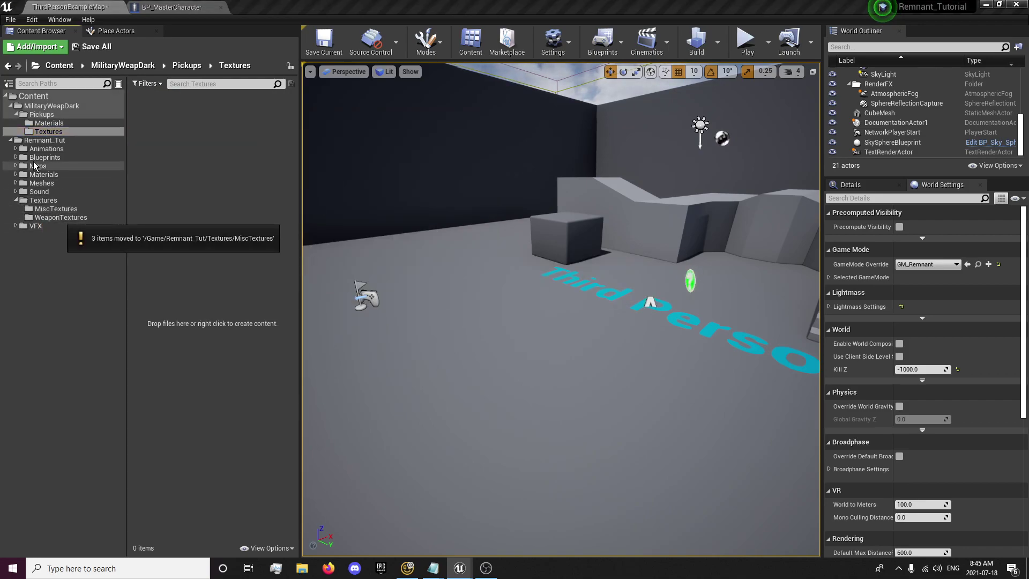
pyautogui.rightClick(43, 97)
pyautogui.click(84, 245)
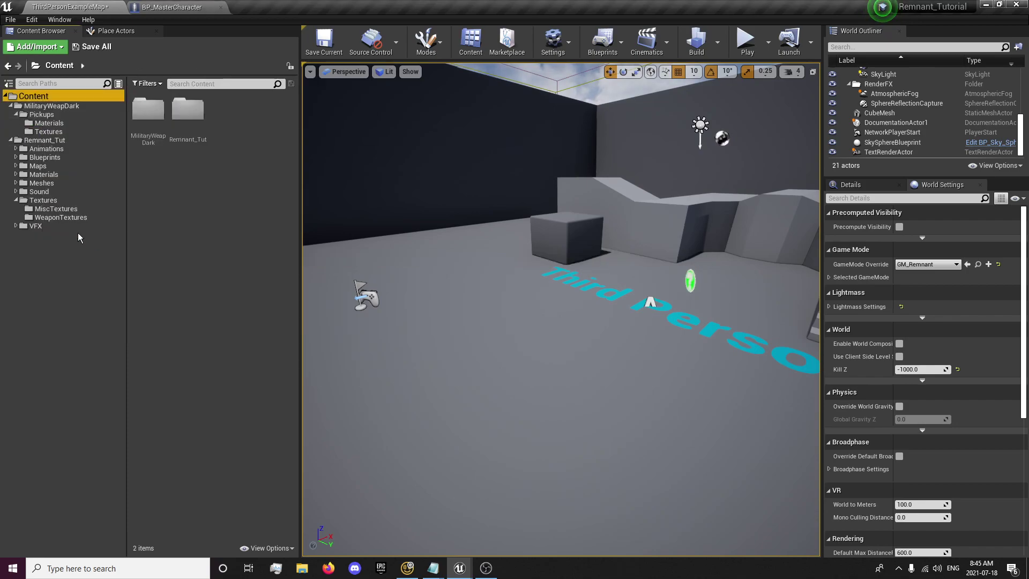
# Create a folder named MiscMaterials inside Remnant_Tut/Materials.
pyautogui.click(49, 123)
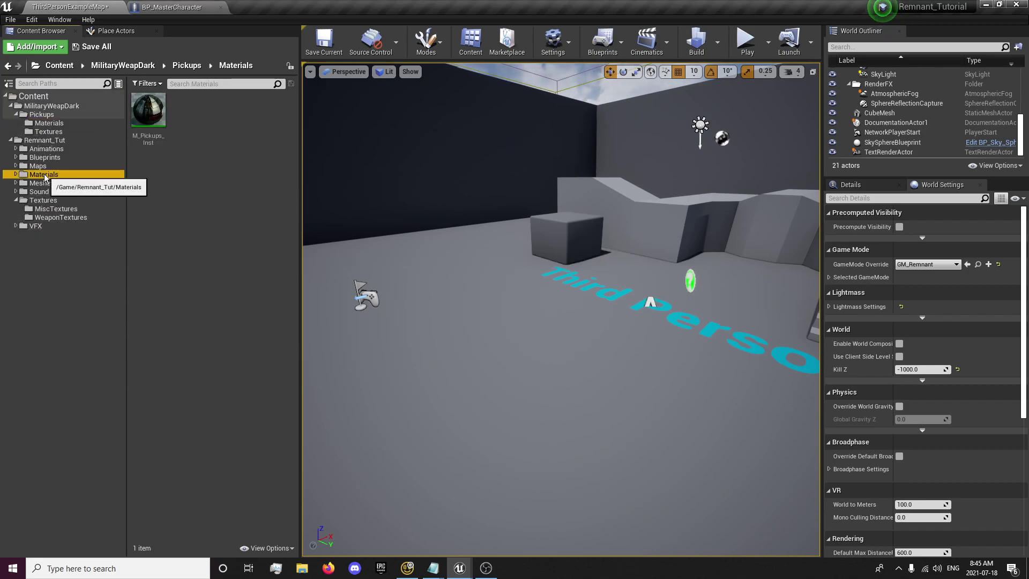
pyautogui.click(75, 174)
pyautogui.rightClick(179, 171)
pyautogui.click(210, 185)
pyautogui.write('MiscMaterials')
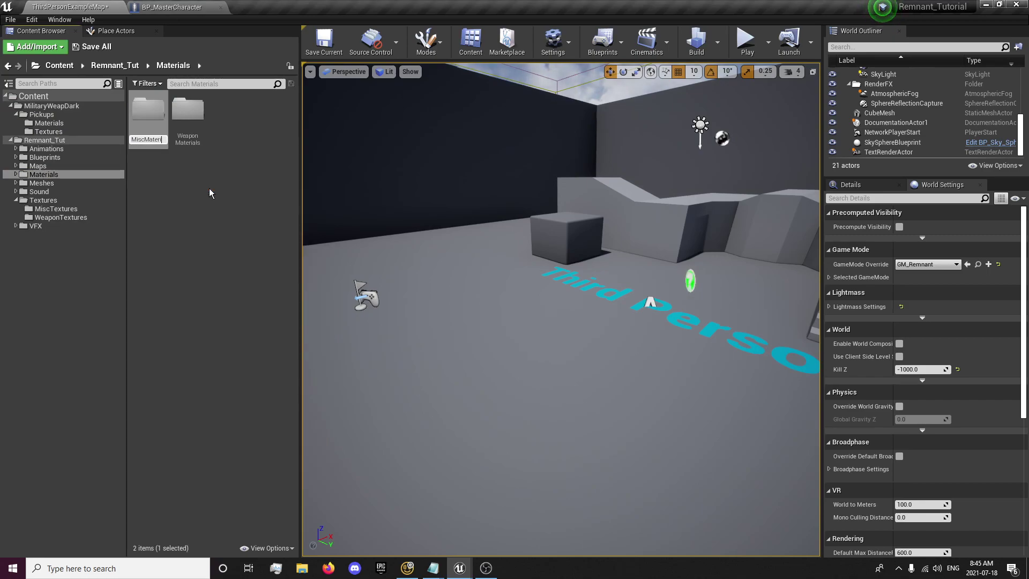
pyautogui.press('Return')
# Move M_Pickups_Inst from MilitaryWeapDark/Pickups/Materials into Remnant_Tut/Materials/MiscMaterials.
pyautogui.click(52, 105)
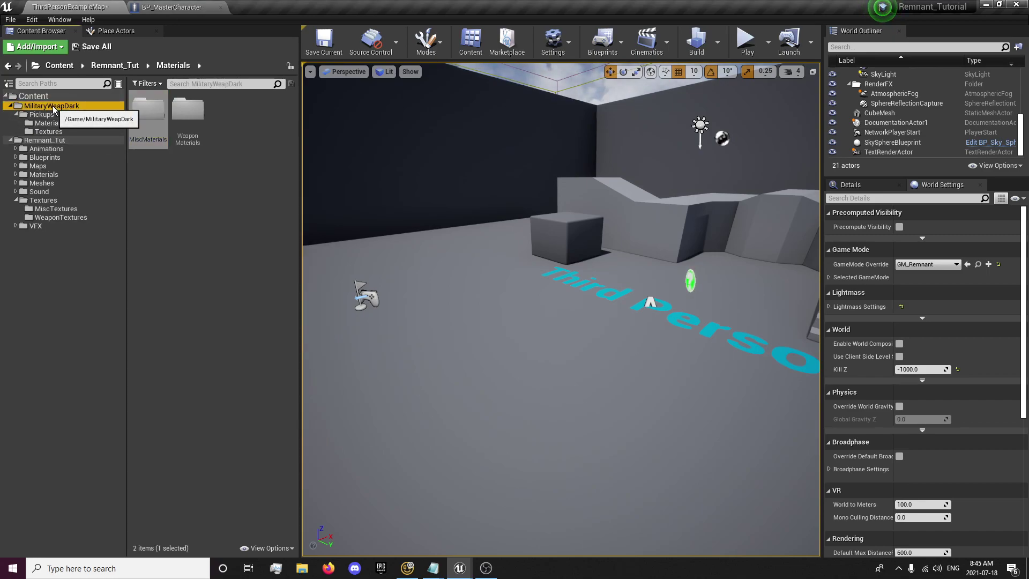
pyautogui.click(41, 114)
pyautogui.doubleClick(162, 140)
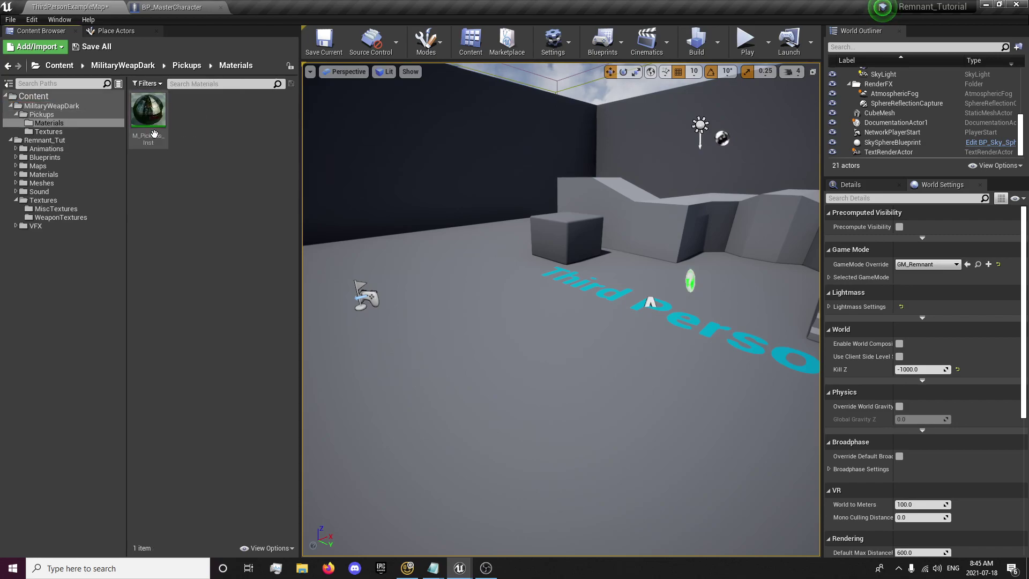
pyautogui.click(158, 122)
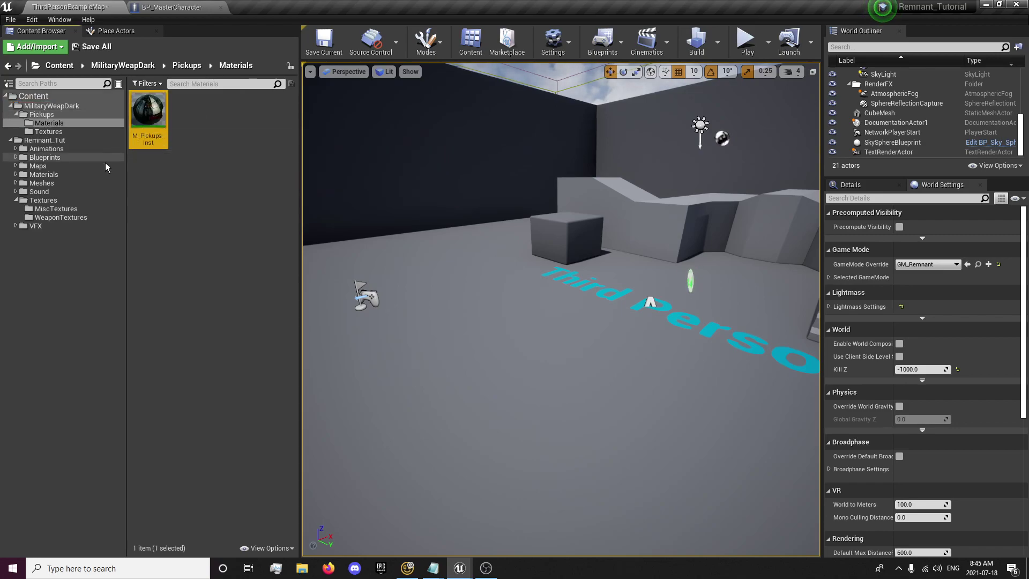
pyautogui.click(15, 174)
pyautogui.moveTo(152, 127); pyautogui.dragTo(64, 184)
pyautogui.click(82, 200)
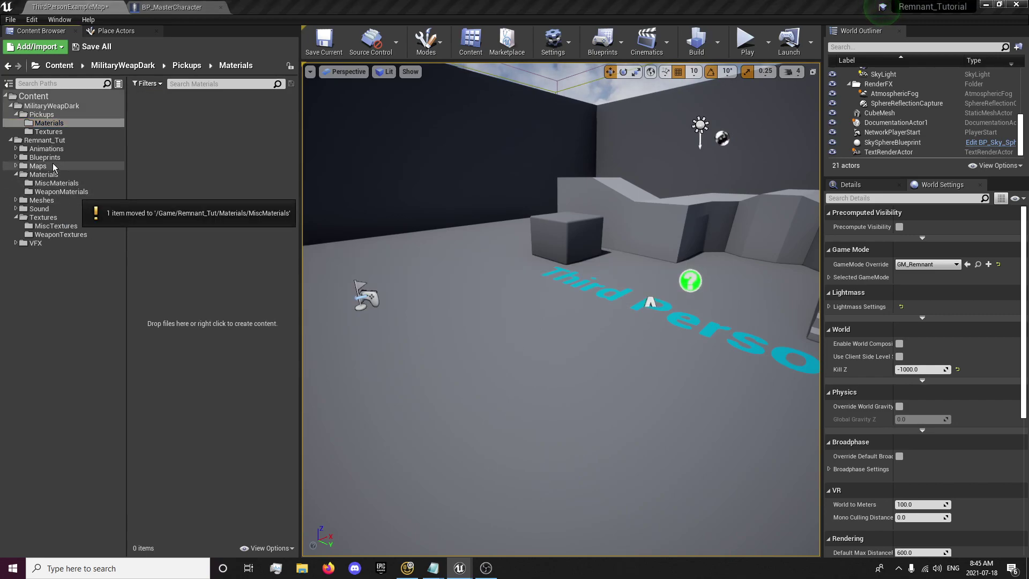
# Check the MilitaryWeapDark folders for leftovers, fix up the redirectors in the Content folder, and save ThirdPersonExampleMap.
pyautogui.click(50, 123)
pyautogui.click(42, 115)
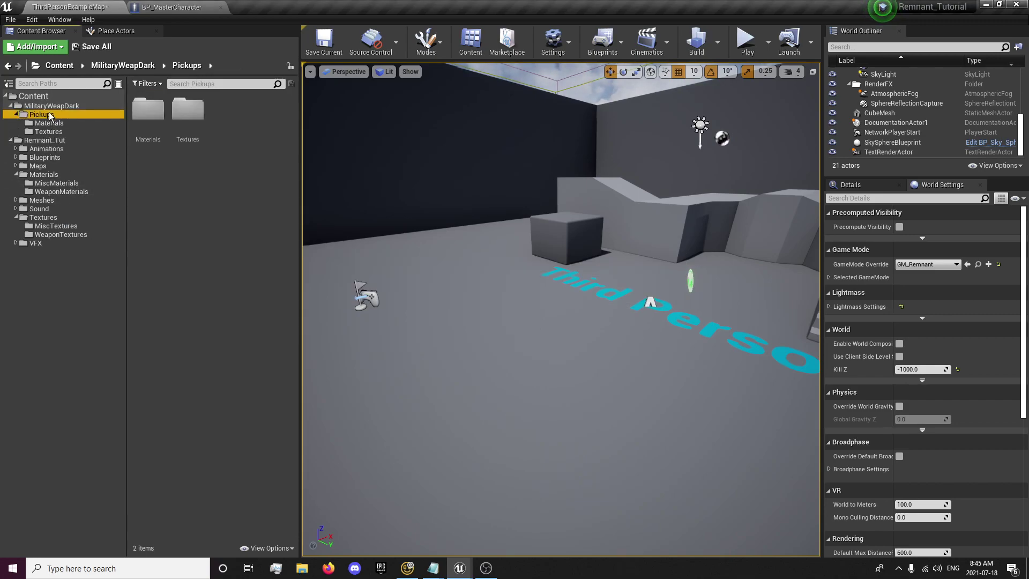
pyautogui.click(51, 107)
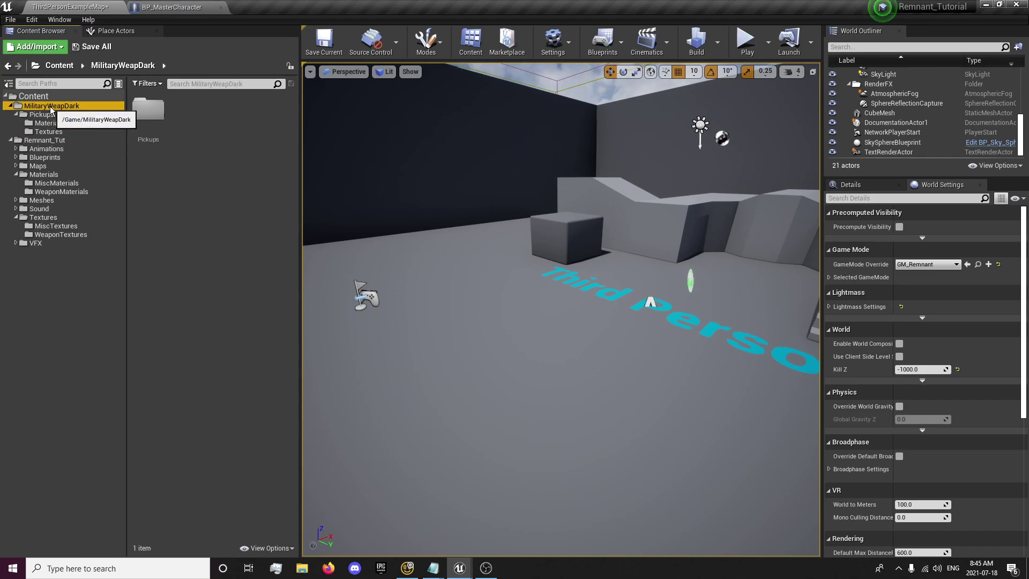
pyautogui.rightClick(37, 101)
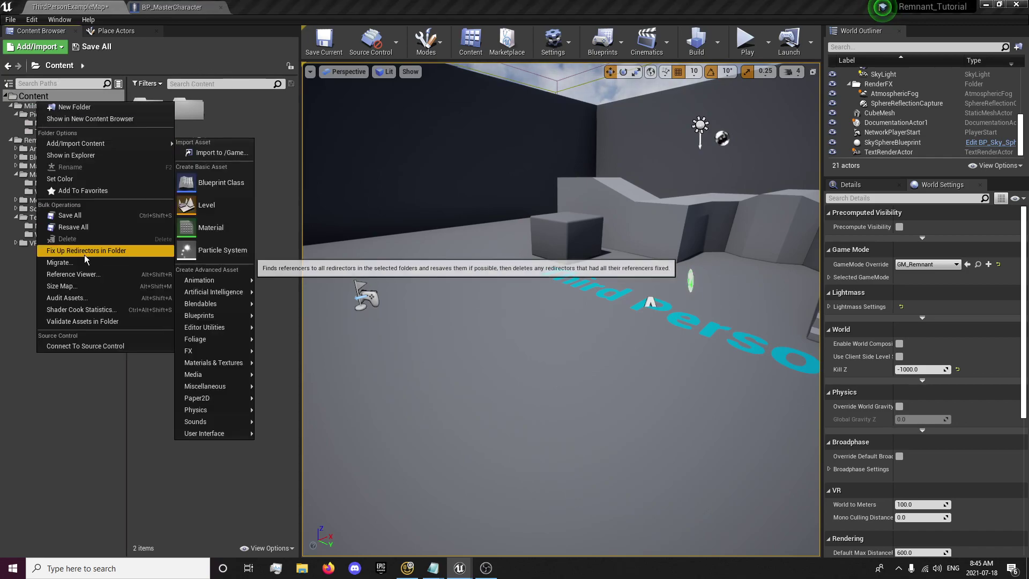
pyautogui.click(85, 250)
pyautogui.click(92, 47)
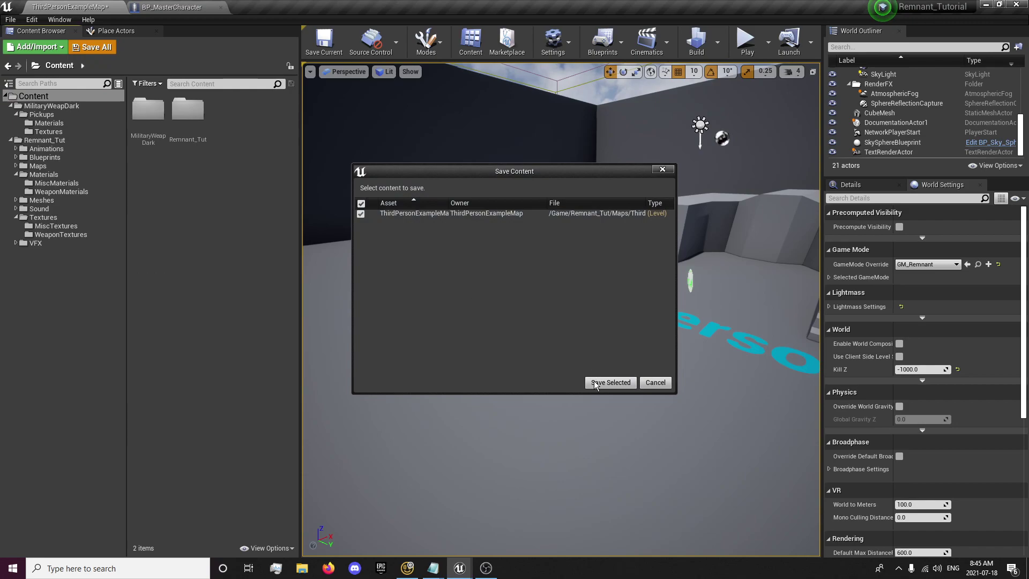
pyautogui.click(610, 382)
# Delete the MilitaryWeapDark folder from Content.
pyautogui.click(62, 105)
pyautogui.press('Delete')
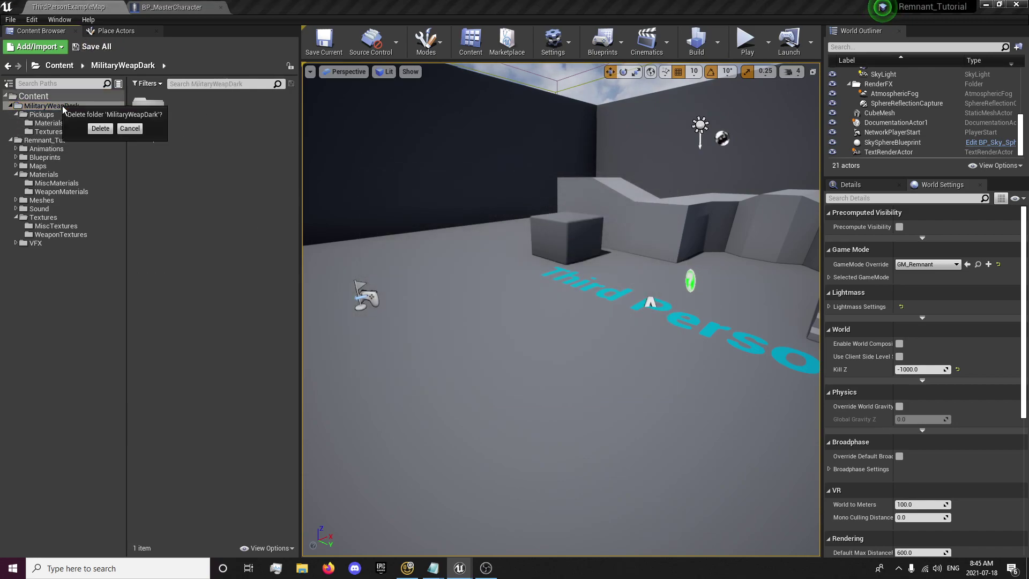
pyautogui.click(99, 129)
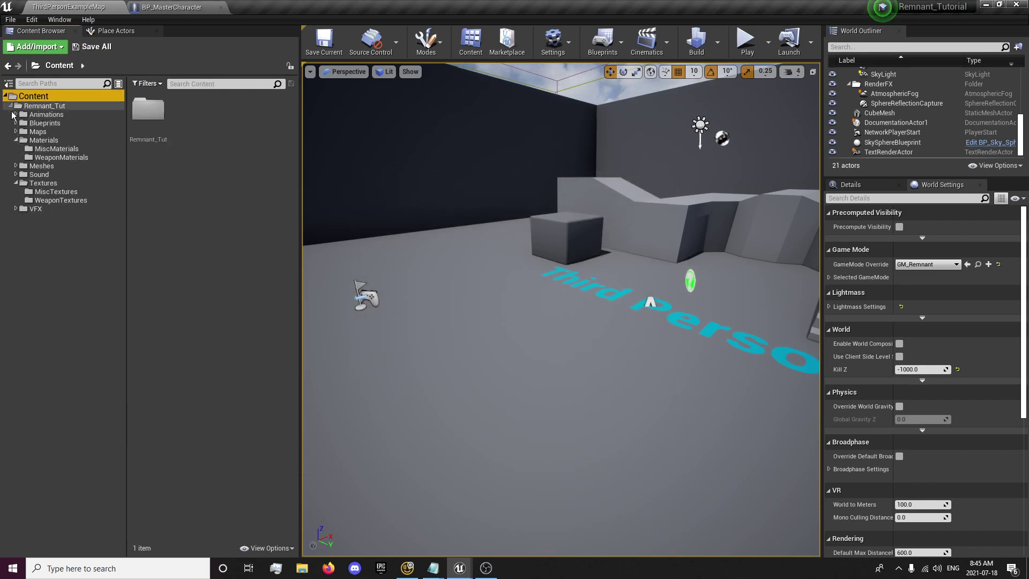
# Collapse the Remnant_Tut folder tree and show the folder's contents.
pyautogui.click(15, 140)
pyautogui.click(15, 166)
pyautogui.click(10, 106)
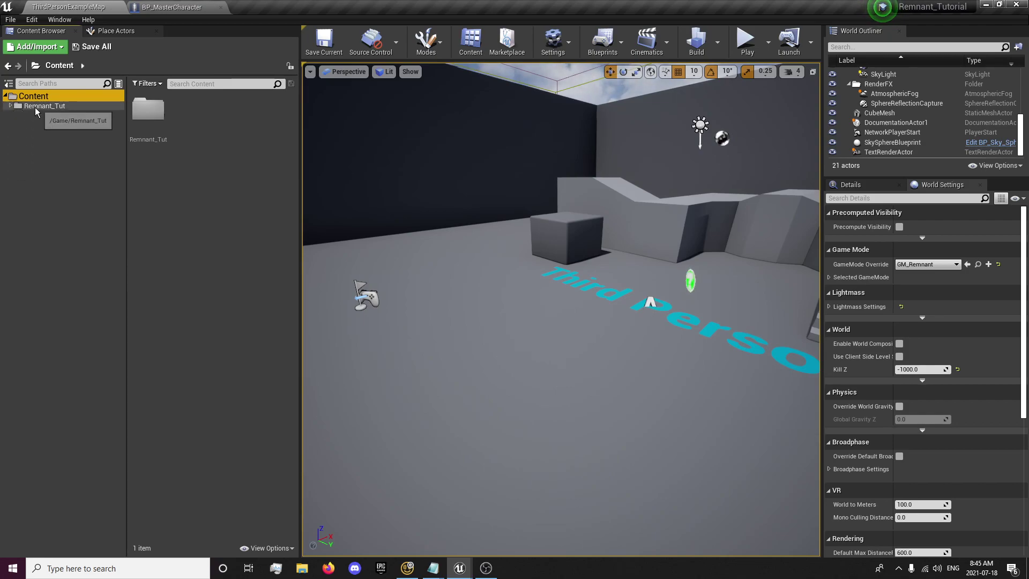
pyautogui.click(45, 106)
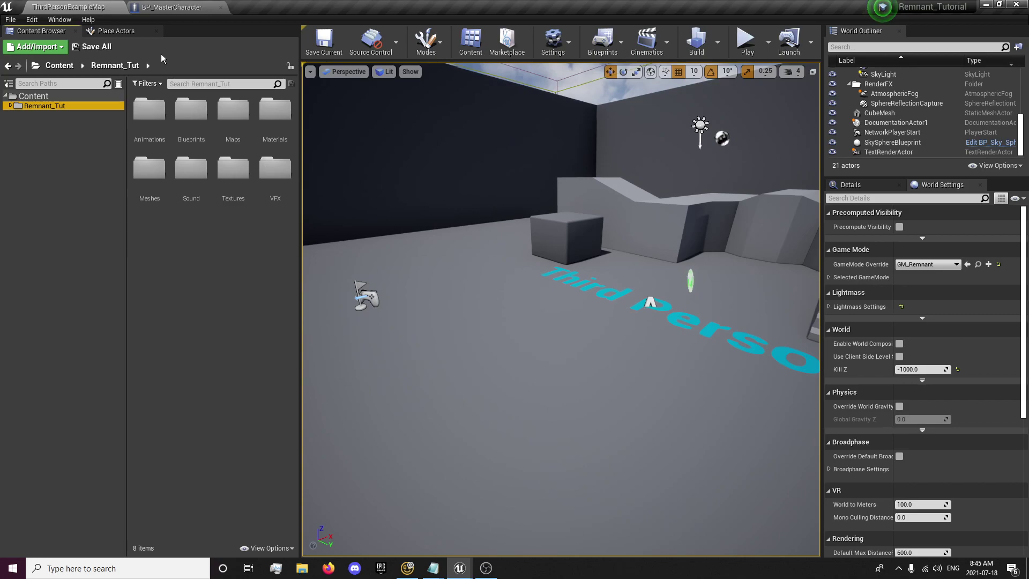